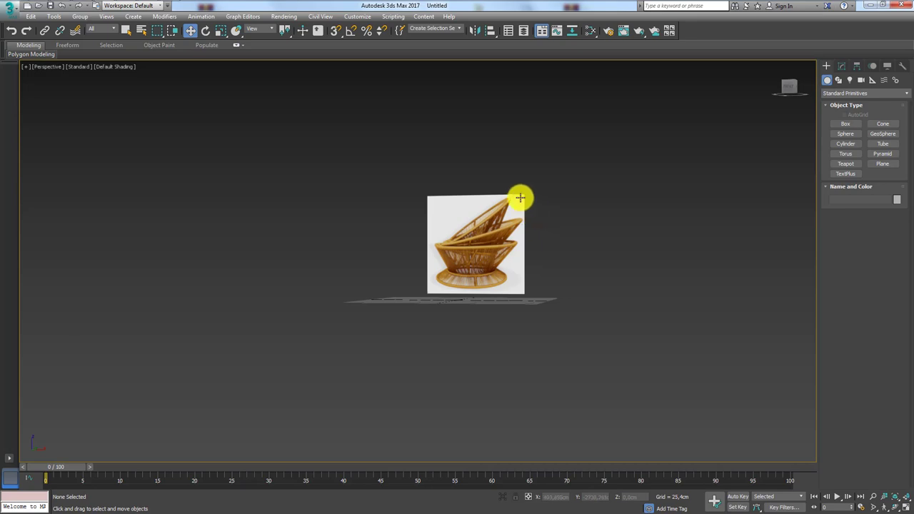
- Orbit and zoom to a frontal view of the wicker-chair reference plane, then bring up pedido.jpg
alt+middle_drag(522, 198, 490, 214)
alt+middle_drag(456, 348, 467, 326)
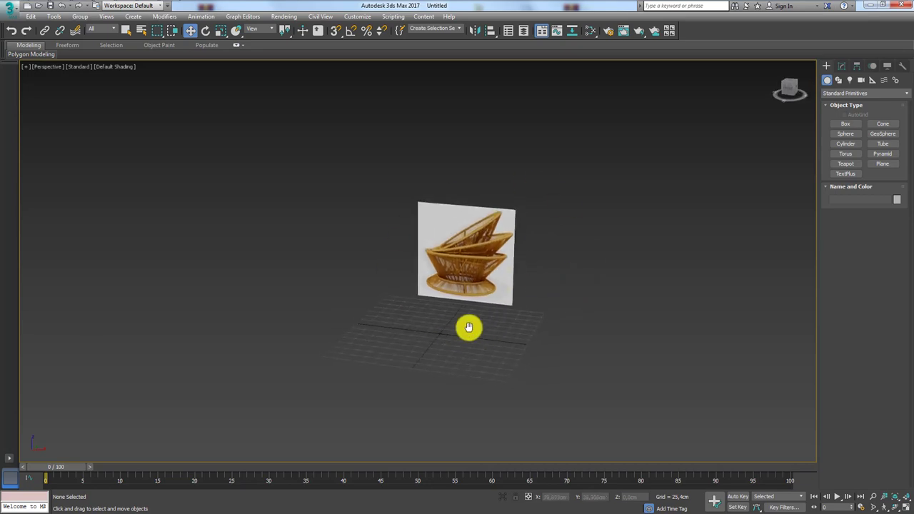
scroll(469, 327, up, 2)
alt+middle_drag(467, 233, 439, 341)
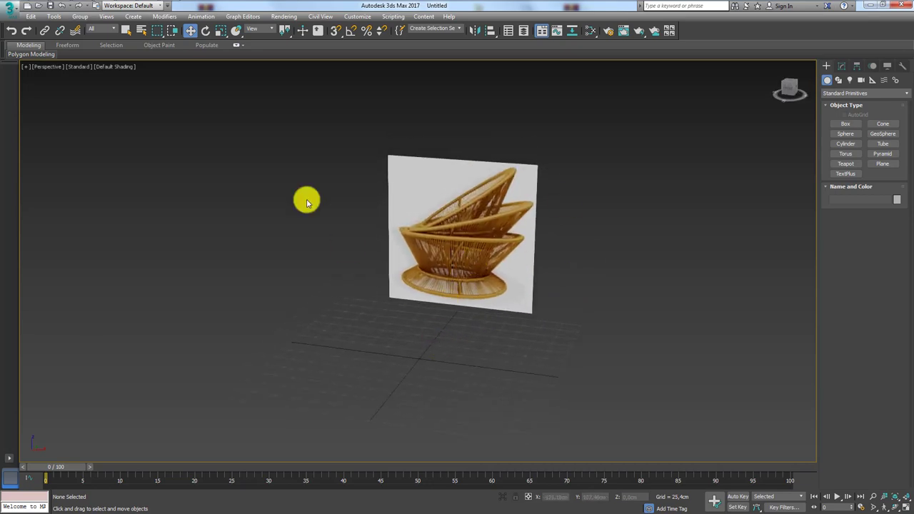
click(146, 7)
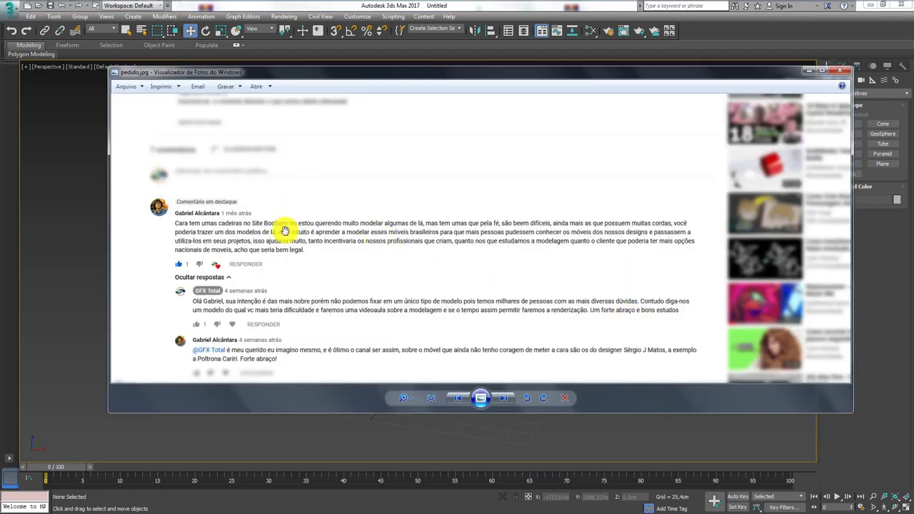
- Underline the commenter's name and the word 'Boobam' in the pedido.jpg comment
drag(194, 220, 220, 216)
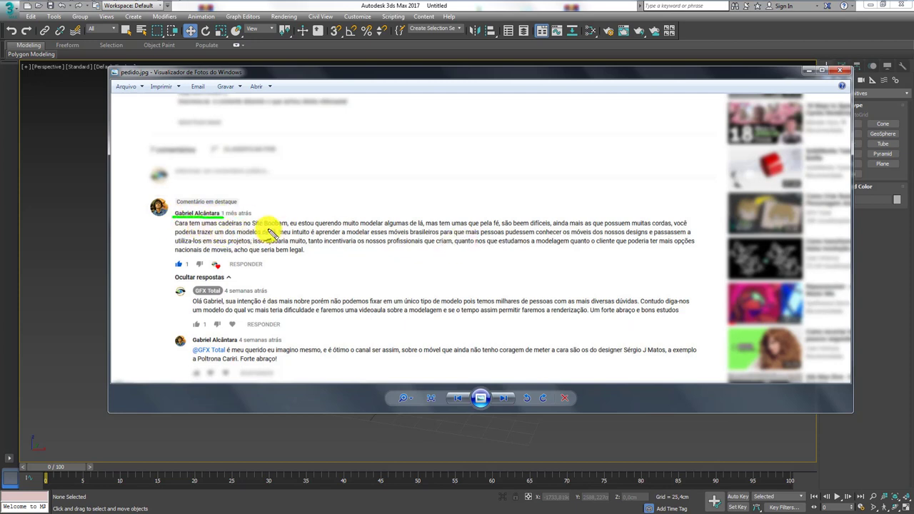
drag(265, 228, 287, 229)
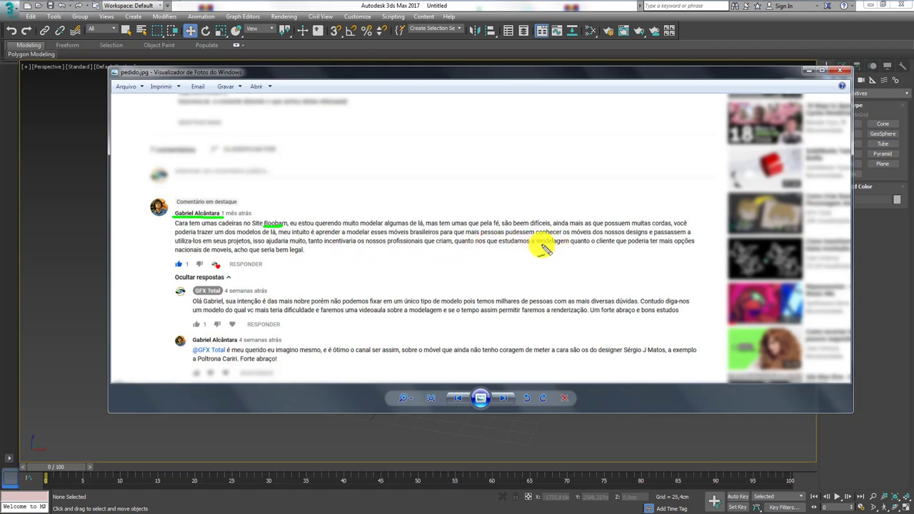
- Mark 'modelagem quanto', 'nacionais de moveis', the designer's name and 'Poltrona Cariri', then clear the marks
drag(537, 243, 672, 244)
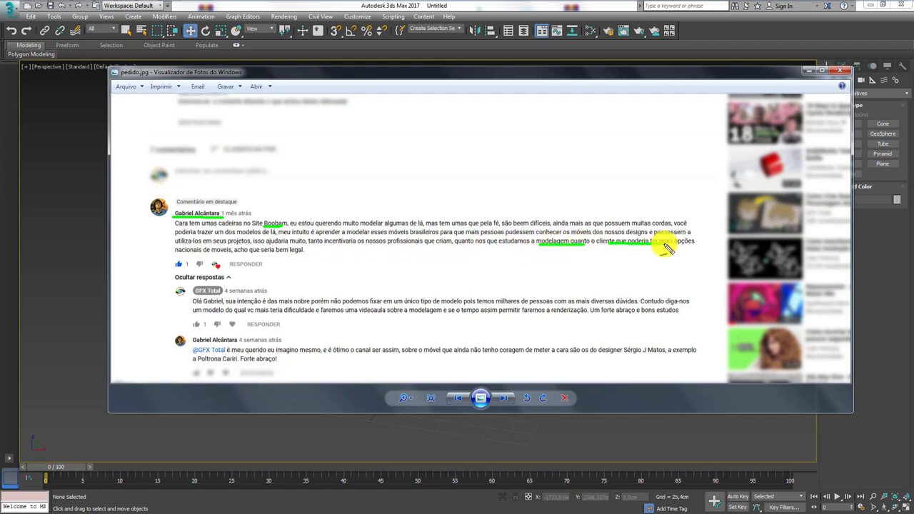
drag(177, 253, 228, 252)
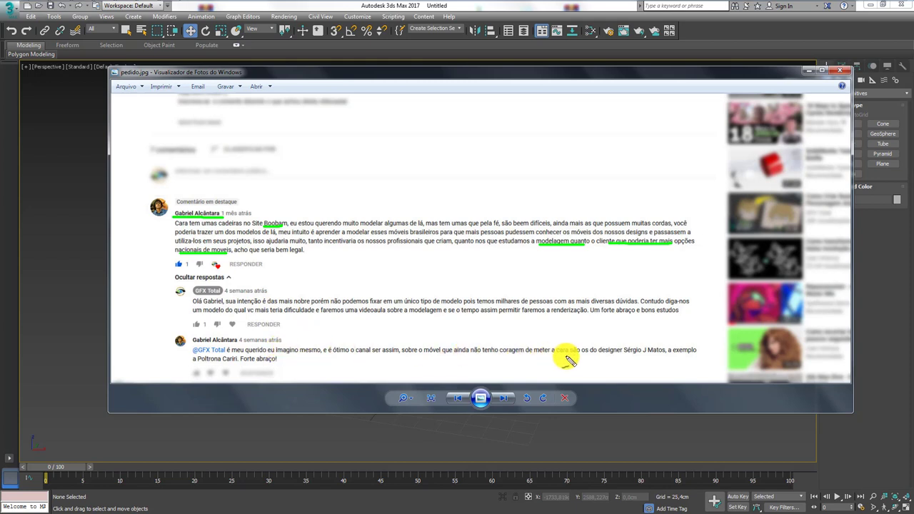
drag(625, 353, 659, 353)
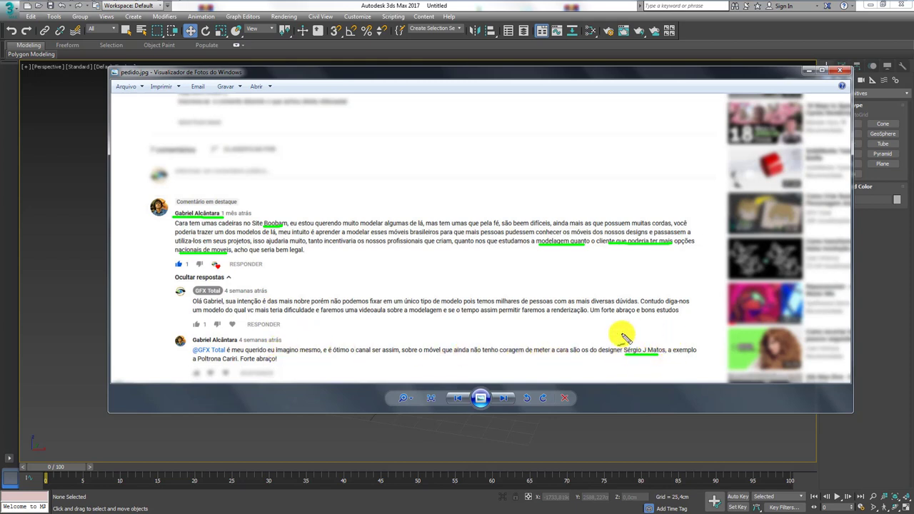
drag(197, 363, 233, 363)
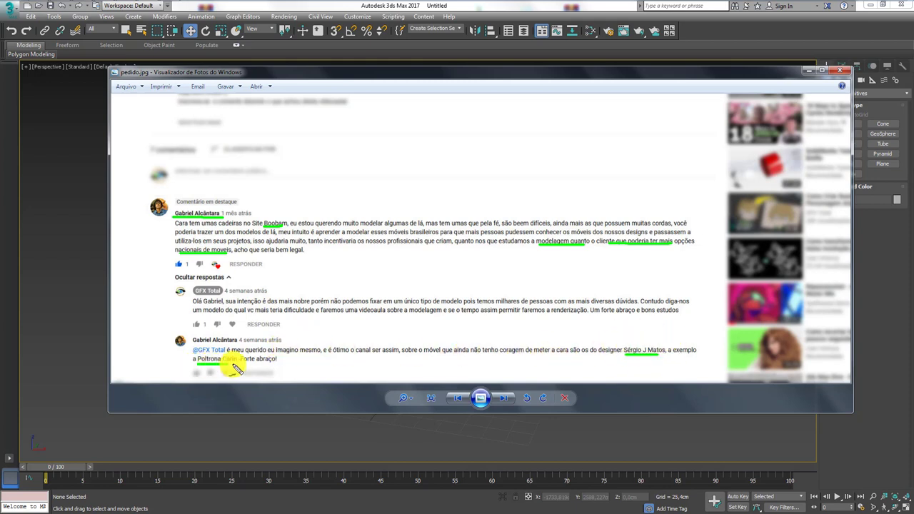
mouse_move(665, 342)
mouse_down()
mouse_move(644, 367)
mouse_move(673, 348)
mouse_up()
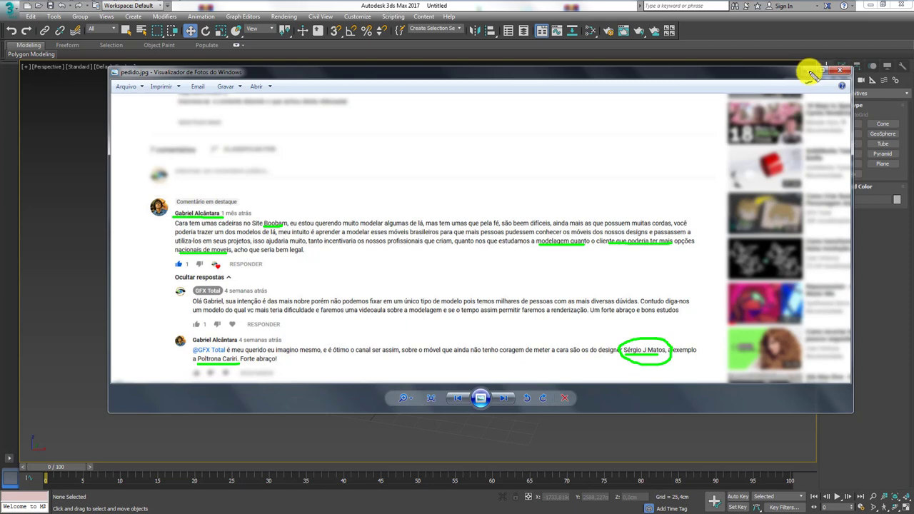
key(Escape)
- Close the request screenshot, orbit around the reference plane and select Plane001
click(823, 72)
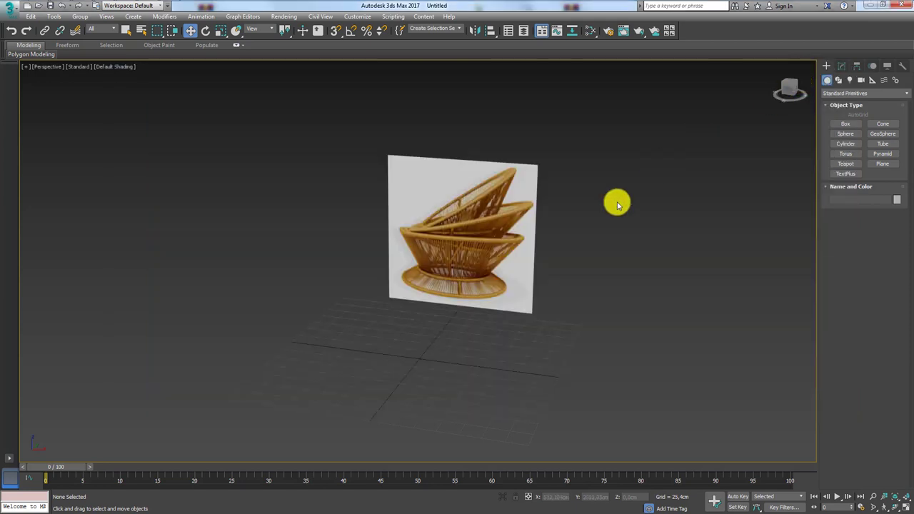
mouse_move(447, 280)
alt+middle_down()
mouse_move(496, 296)
mouse_move(464, 279)
alt+middle_up()
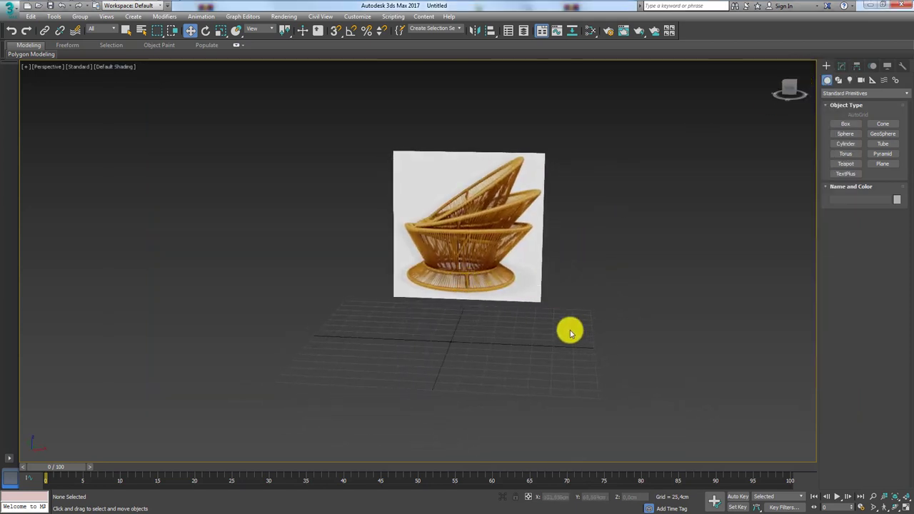
drag(567, 331, 335, 110)
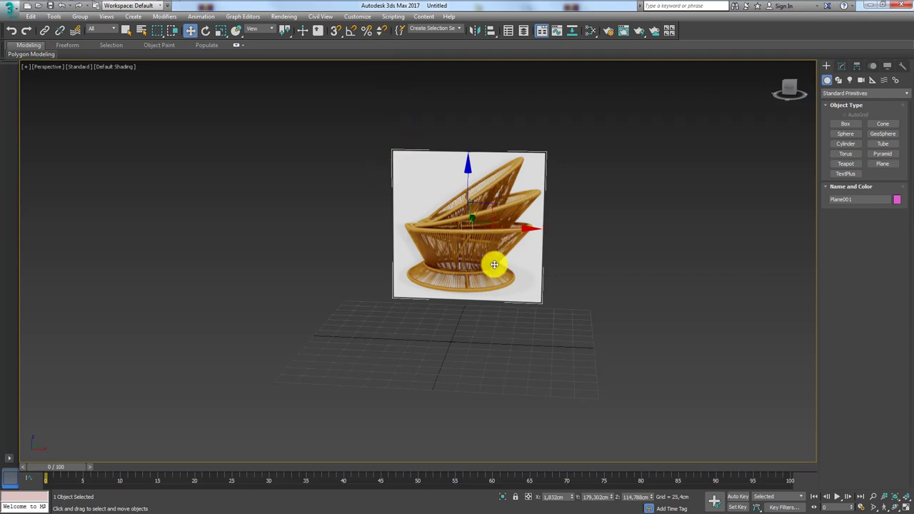
- Zoom in on the reference chair and trace its outer base rim, inner ring and a strut
mouse_move(494, 265)
alt+middle_down()
mouse_move(494, 245)
mouse_move(506, 251)
alt+middle_up()
scroll(479, 250, up, 2)
scroll(478, 253, up, 3)
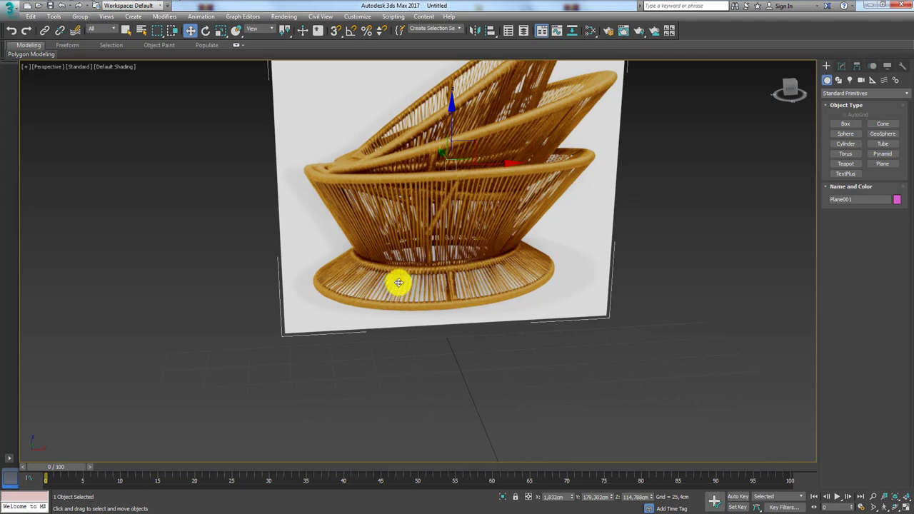
mouse_move(318, 279)
mouse_down()
mouse_move(438, 314)
mouse_move(547, 282)
mouse_move(388, 241)
mouse_move(380, 258)
mouse_up()
mouse_move(392, 271)
mouse_down()
mouse_move(476, 236)
mouse_move(358, 268)
mouse_up()
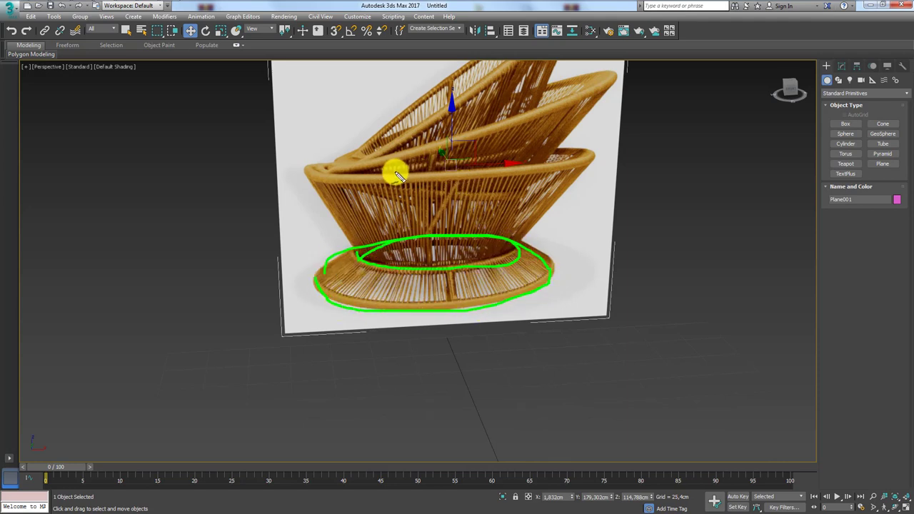
mouse_move(396, 190)
mouse_down()
mouse_move(410, 258)
mouse_move(415, 208)
mouse_move(402, 175)
mouse_move(408, 230)
mouse_up()
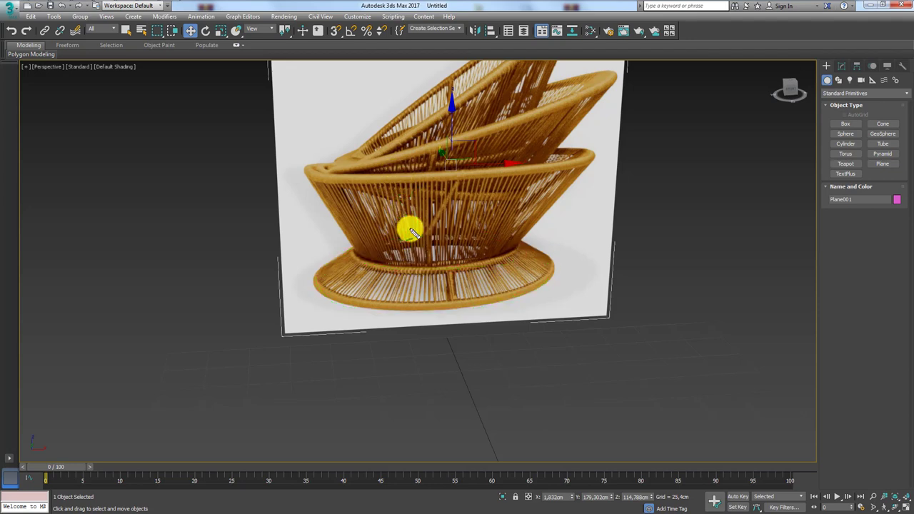
- Zoom out and orbit to a near-front view of the reference plane
scroll(505, 233, down, 5)
mouse_move(504, 232)
alt+middle_down()
mouse_move(543, 265)
mouse_move(492, 264)
alt+middle_up()
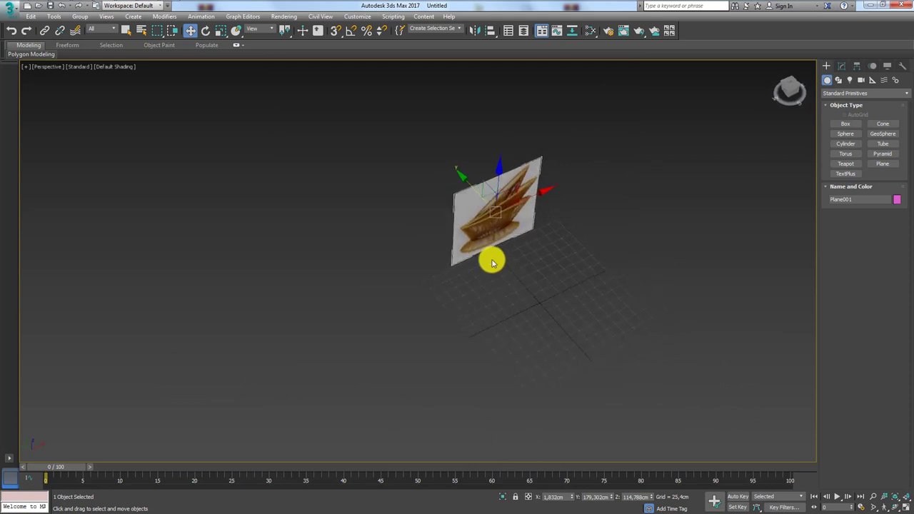
mouse_move(462, 185)
alt+middle_down()
mouse_move(530, 284)
mouse_move(490, 229)
alt+middle_up()
alt+middle_drag(447, 206, 433, 253)
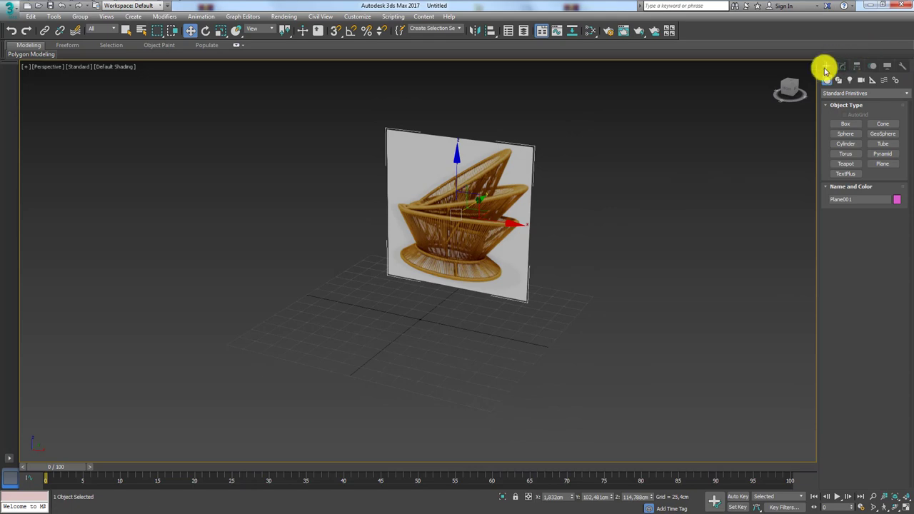
mouse_move(455, 230)
alt+middle_down()
mouse_move(408, 245)
mouse_move(452, 235)
alt+middle_up()
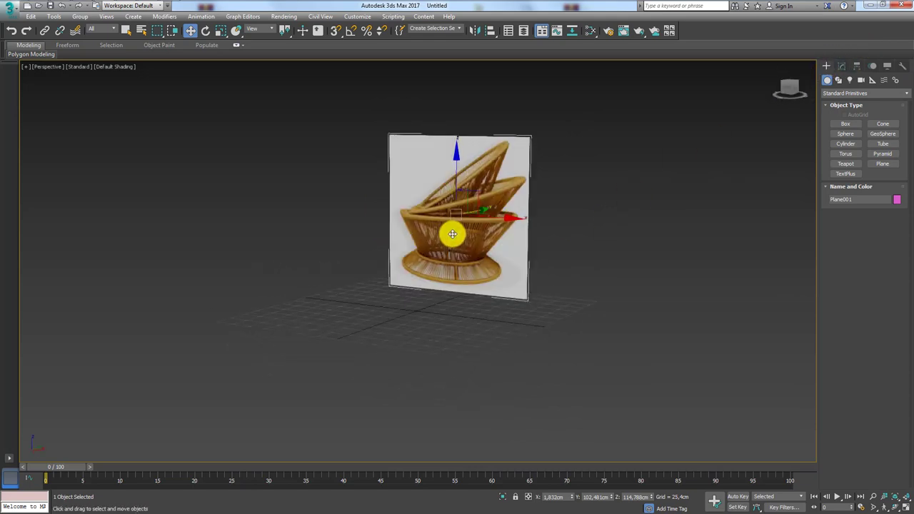
mouse_move(559, 217)
alt+middle_down()
mouse_move(494, 195)
mouse_move(232, 381)
alt+middle_up()
alt+middle_drag(573, 280, 607, 277)
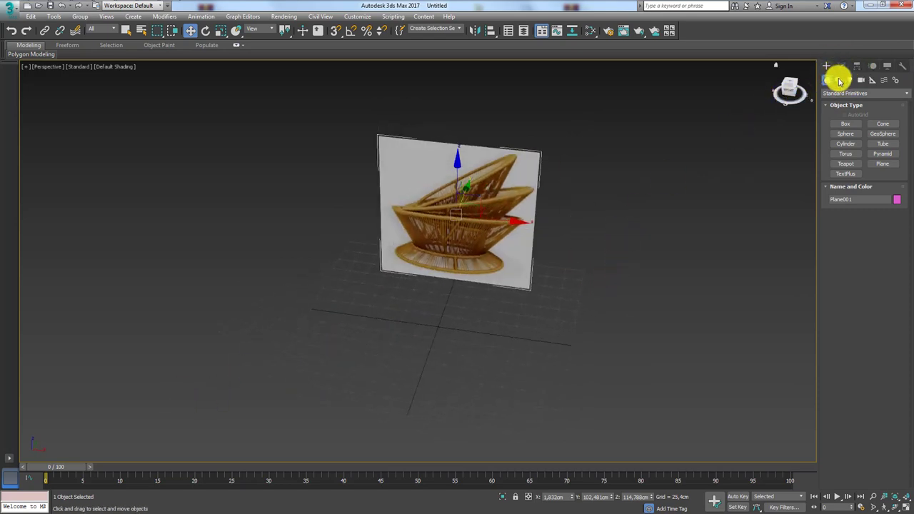
- Draw a circle spline centred at the grid origin, radius 69.603 cm
click(839, 80)
click(846, 141)
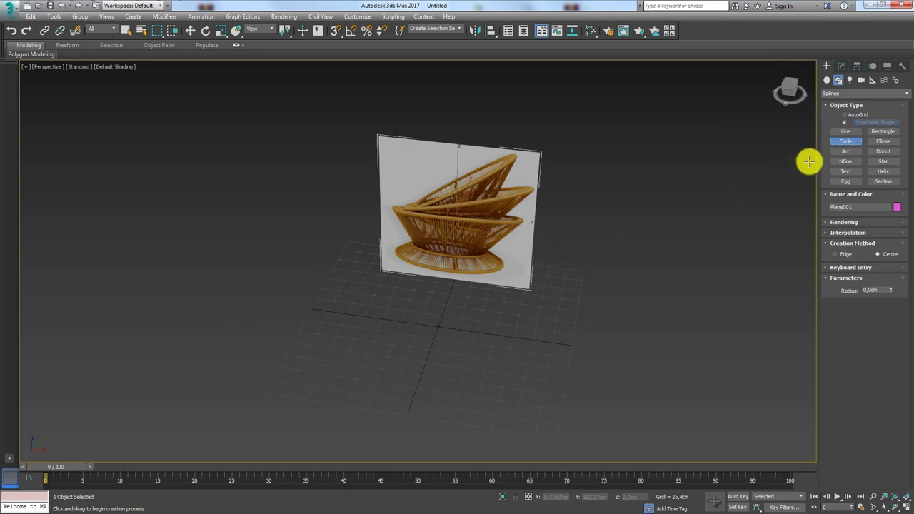
alt+middle_drag(498, 270, 433, 325)
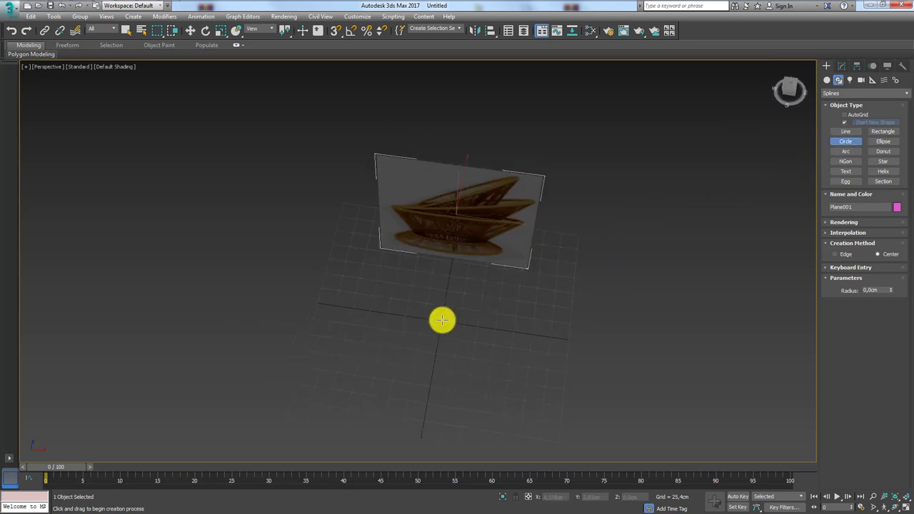
drag(443, 321, 476, 351)
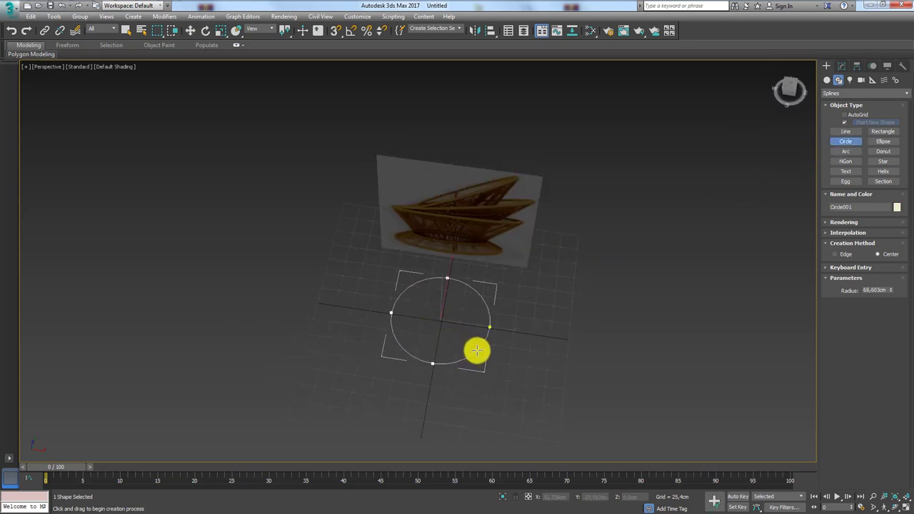
mouse_move(477, 351)
alt+middle_down()
mouse_move(467, 310)
mouse_move(482, 261)
alt+middle_up()
scroll(481, 262, up, 3)
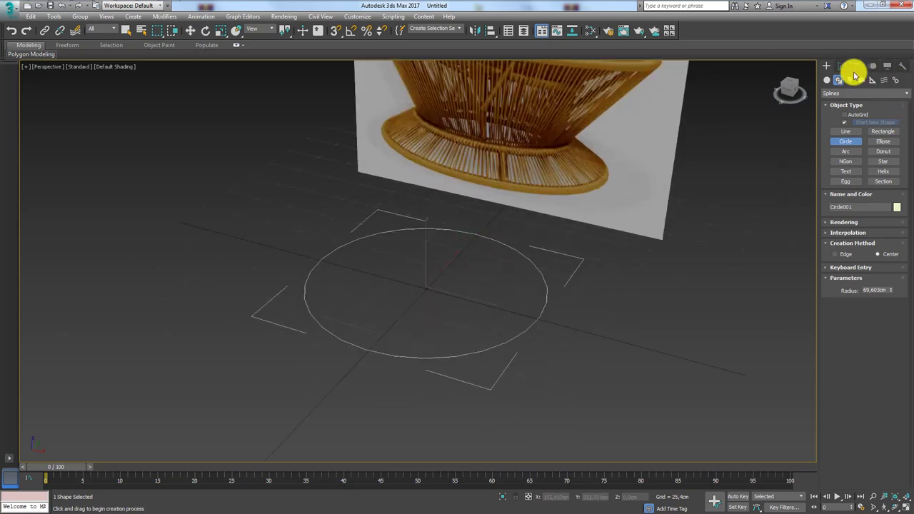
- Make Circle001 render in the viewport as a 6.045 cm thick tube
click(842, 66)
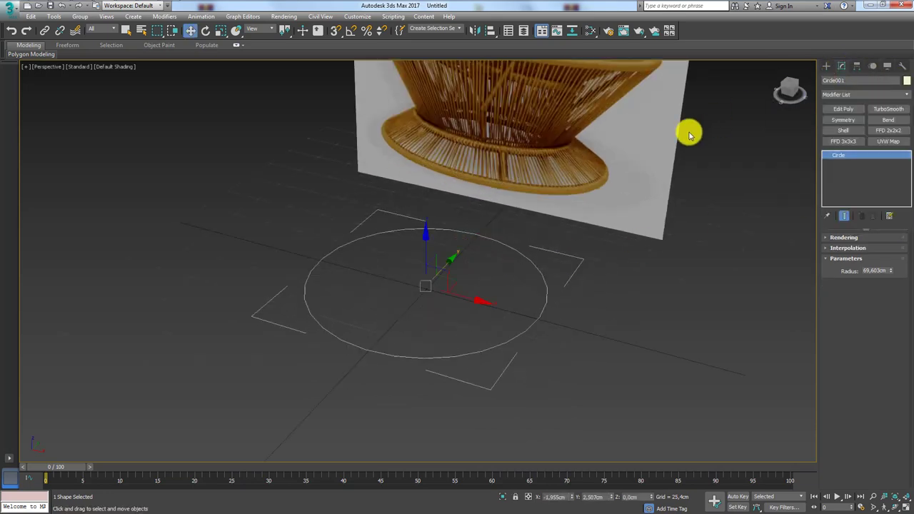
middle_drag(690, 130, 628, 187)
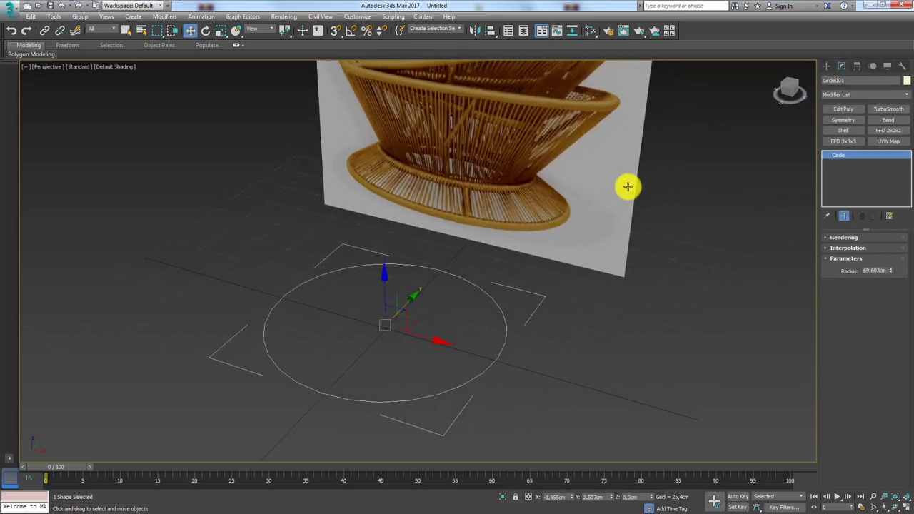
click(830, 238)
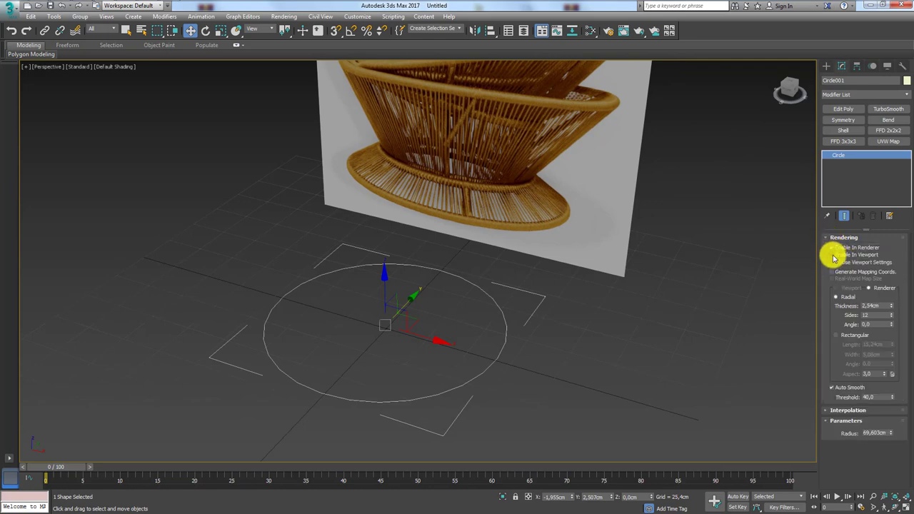
click(832, 255)
mouse_move(891, 309)
mouse_down()
mouse_move(892, 224)
mouse_move(888, 243)
mouse_up()
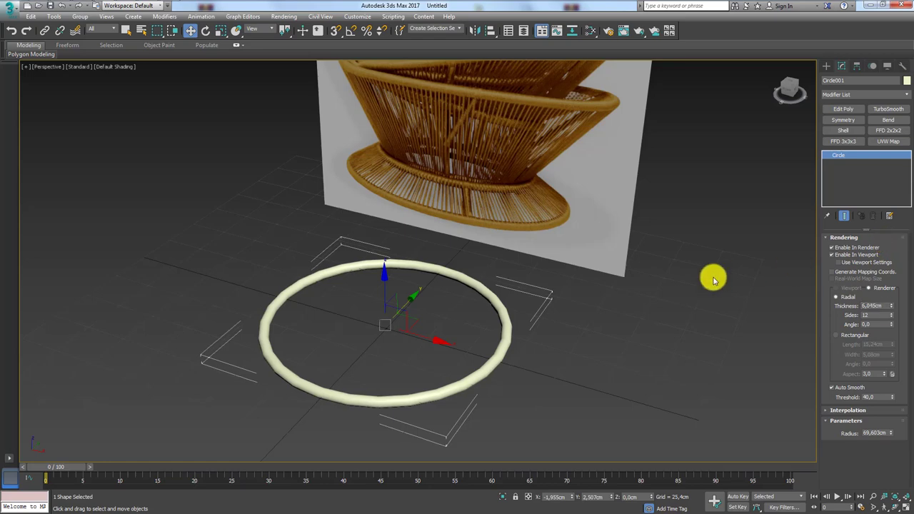
mouse_move(457, 325)
alt+middle_down()
mouse_move(480, 337)
mouse_move(394, 297)
mouse_move(413, 151)
mouse_move(386, 172)
mouse_move(397, 144)
mouse_move(388, 76)
mouse_move(448, 209)
mouse_move(470, 219)
alt+middle_up()
- Check the ring in isolation, then enlarge Circle001's radius to 74.476 cm
key(alt+q)
mouse_move(394, 207)
alt+middle_down()
mouse_move(459, 198)
mouse_move(444, 206)
alt+middle_up()
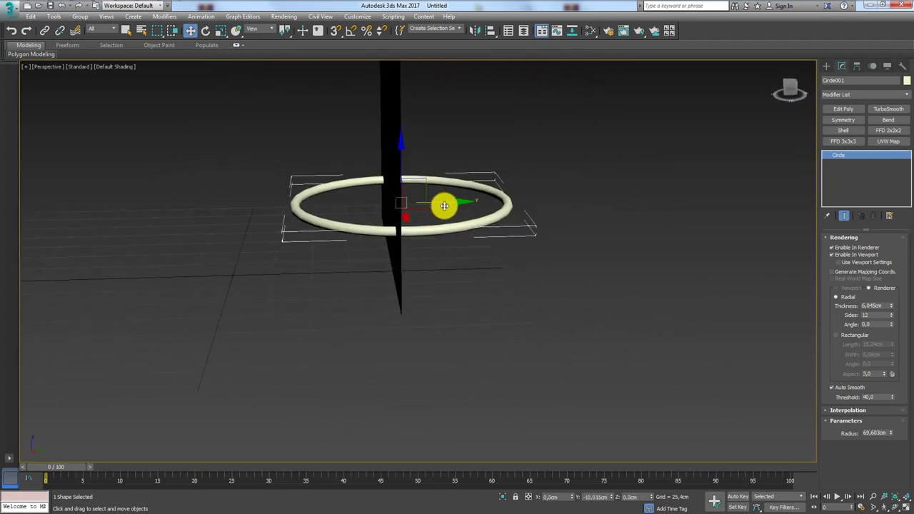
drag(444, 206, 432, 207)
alt+middle_drag(424, 213, 408, 208)
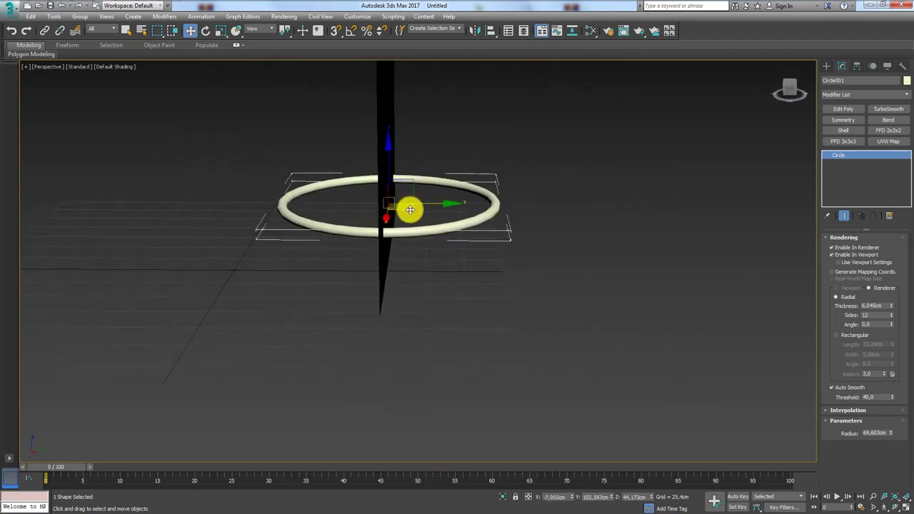
key(alt+q)
mouse_move(465, 221)
alt+middle_down()
mouse_move(557, 245)
mouse_move(652, 293)
mouse_move(815, 400)
alt+middle_up()
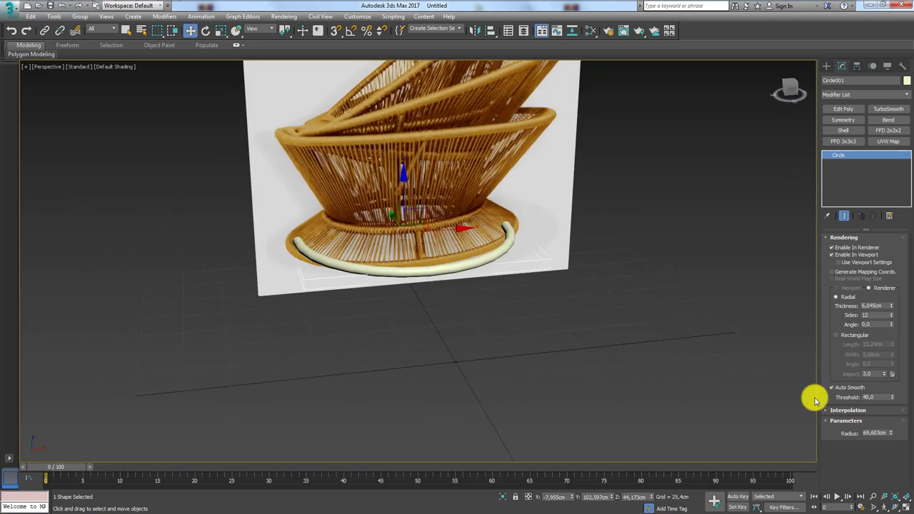
drag(892, 433, 890, 432)
alt+middle_drag(408, 272, 384, 230)
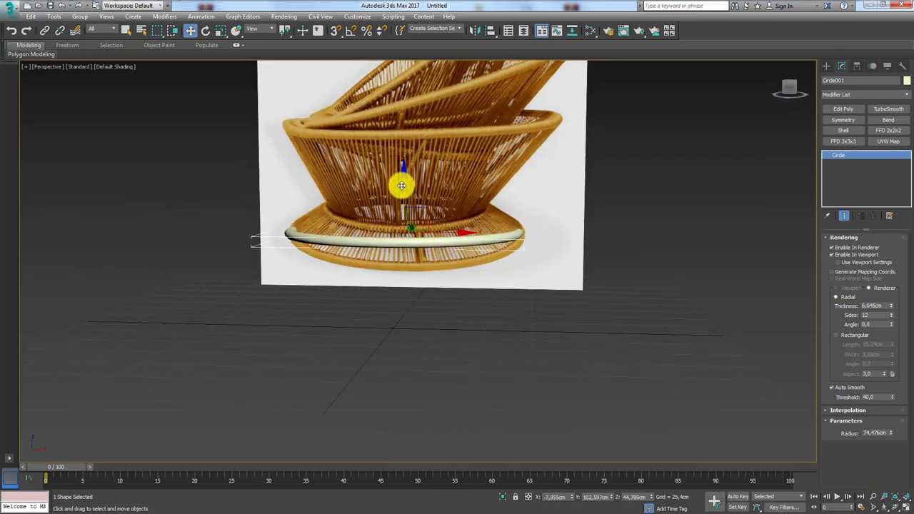
- Raise Circle001 to Z 41.658 cm so it lines up with the chair's base rim
drag(403, 184, 415, 272)
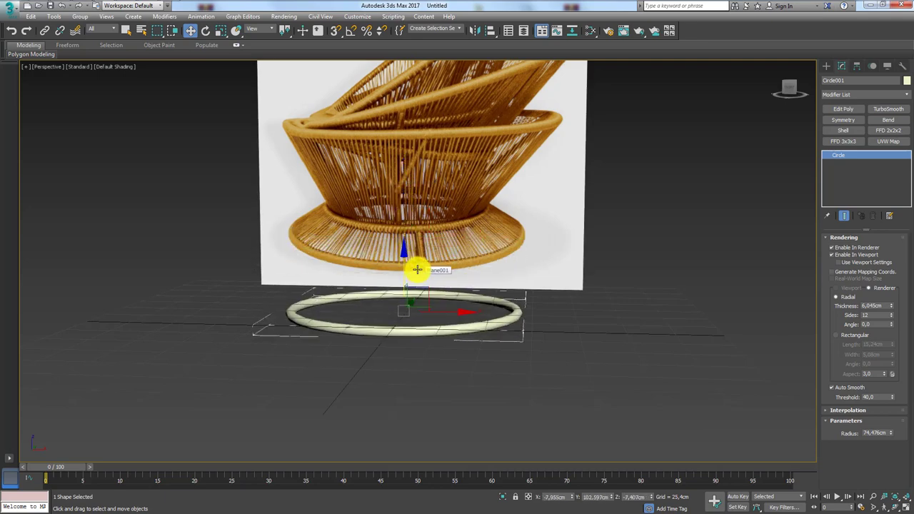
scroll(389, 217, up, 3)
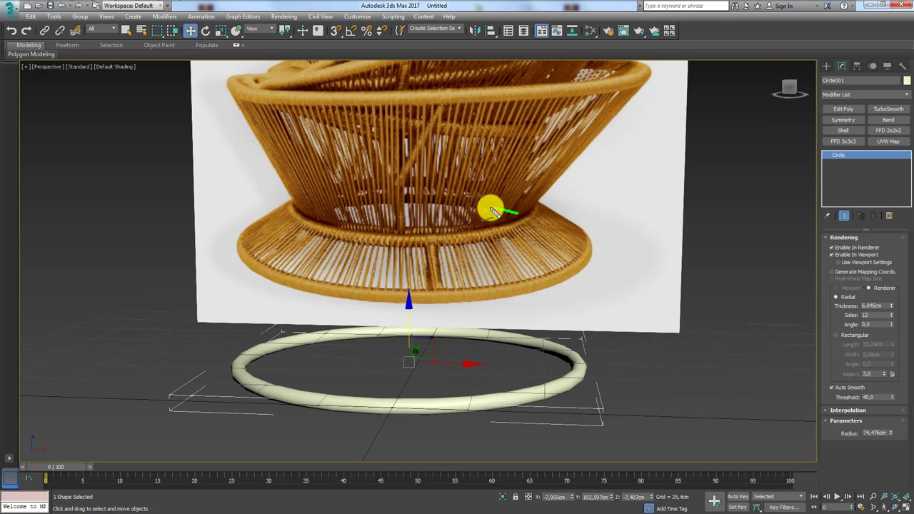
drag(493, 212, 320, 212)
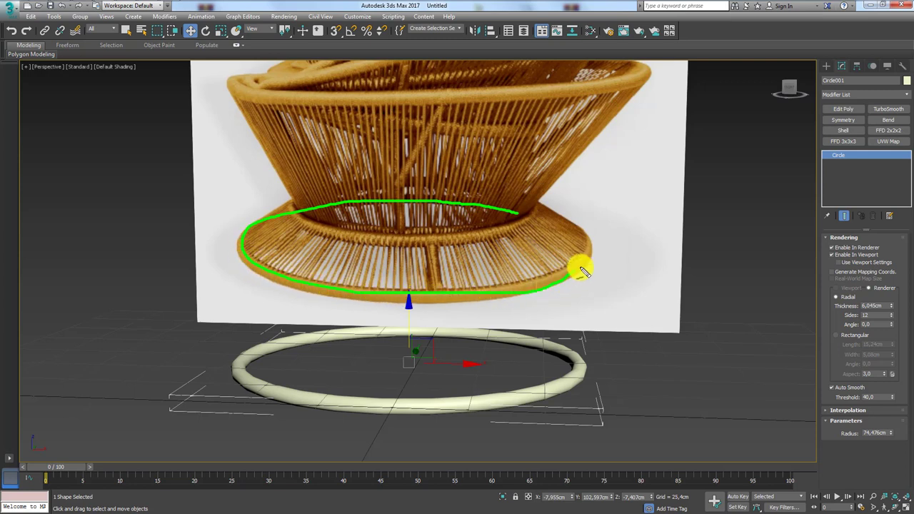
drag(564, 235, 490, 213)
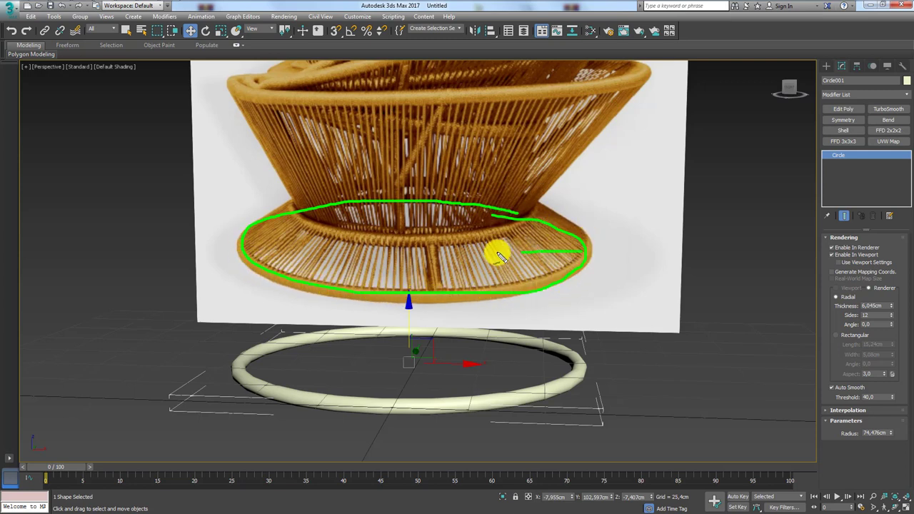
drag(500, 256, 245, 256)
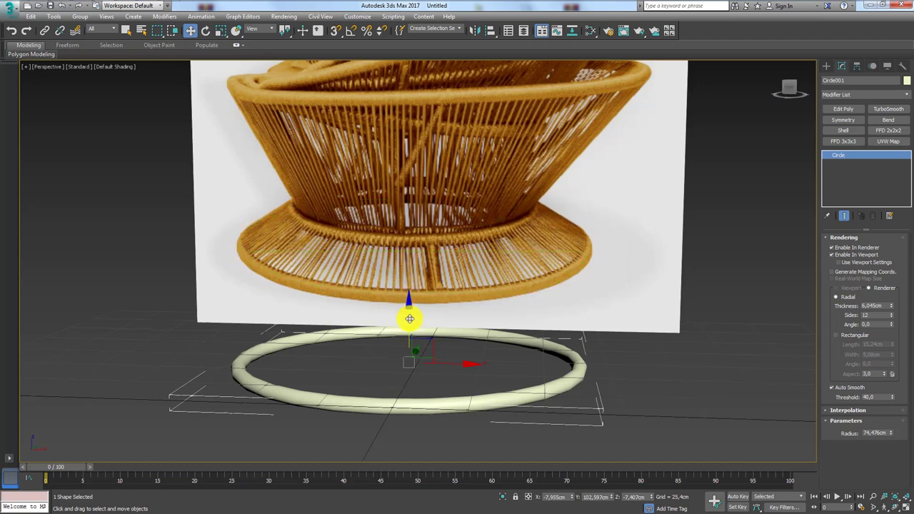
mouse_move(409, 319)
mouse_down()
mouse_move(408, 200)
mouse_move(399, 210)
mouse_up()
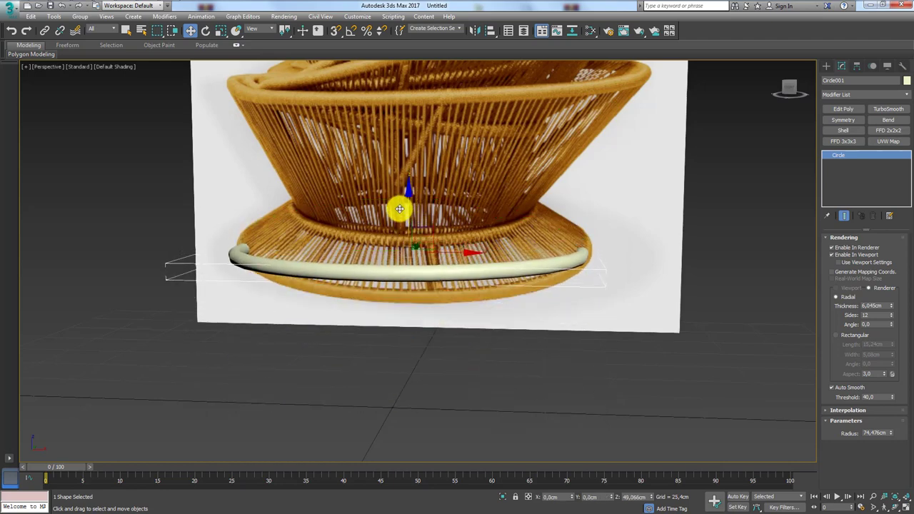
alt+middle_drag(400, 209, 414, 249)
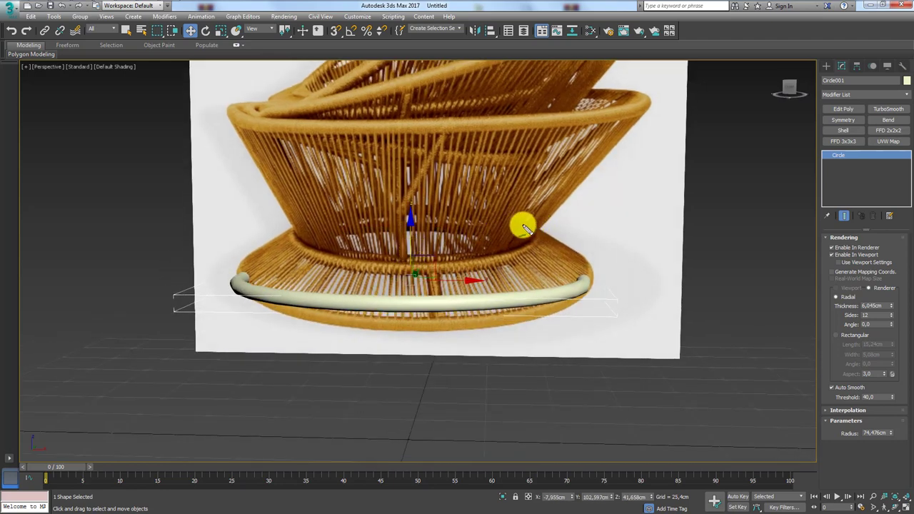
mouse_move(524, 227)
mouse_down()
mouse_move(327, 208)
mouse_move(302, 245)
mouse_move(505, 259)
mouse_move(540, 231)
mouse_move(302, 242)
mouse_up()
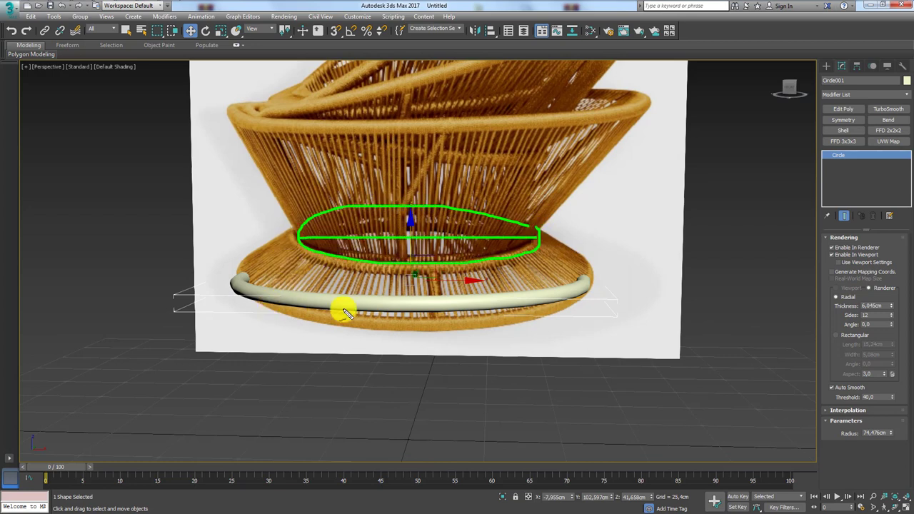
- Copy the ring upward as Circle002 and shrink its radius to 50.643 cm
key(Escape)
shift+drag(410, 236, 409, 192)
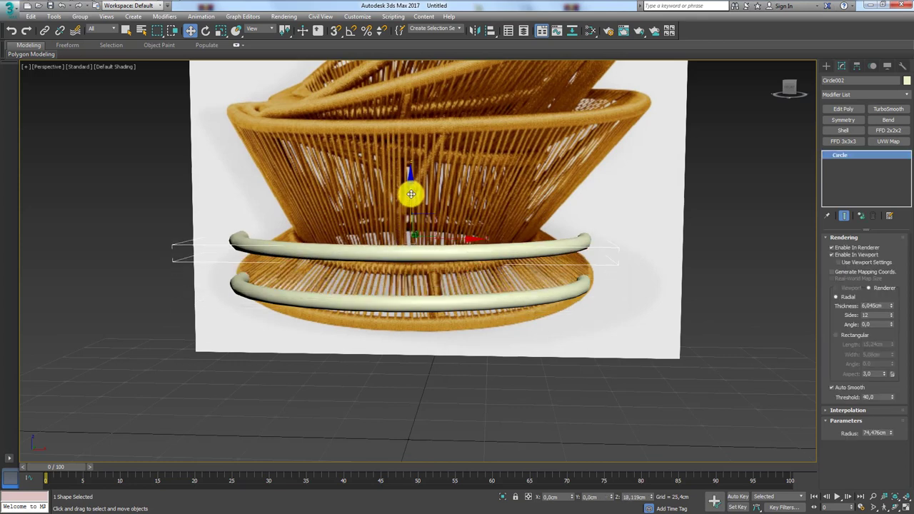
click(444, 300)
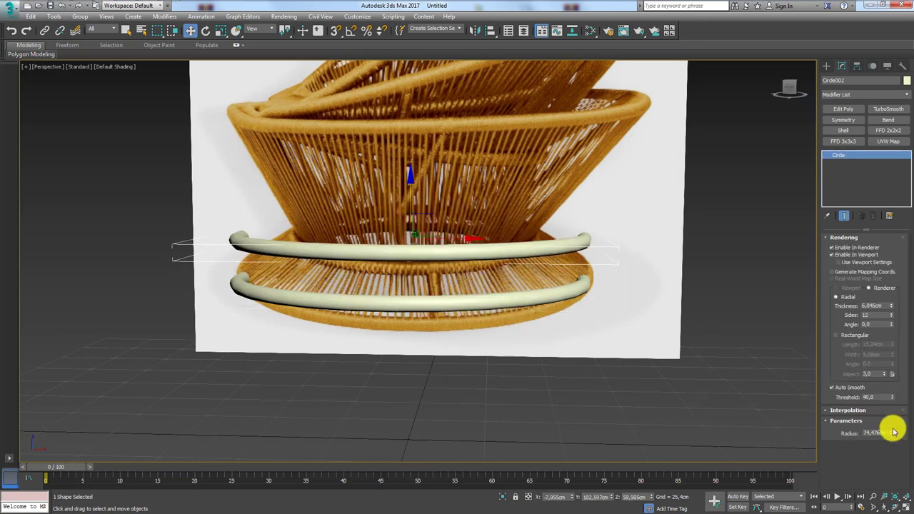
drag(891, 433, 891, 447)
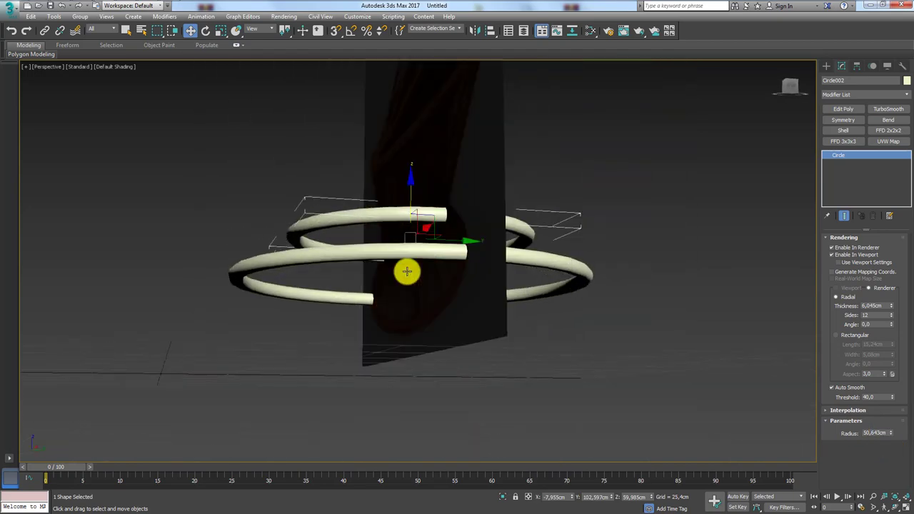
mouse_move(483, 285)
alt+middle_down()
mouse_move(407, 271)
mouse_move(504, 309)
alt+middle_up()
scroll(505, 310, down, 5)
alt+middle_drag(519, 343, 510, 413)
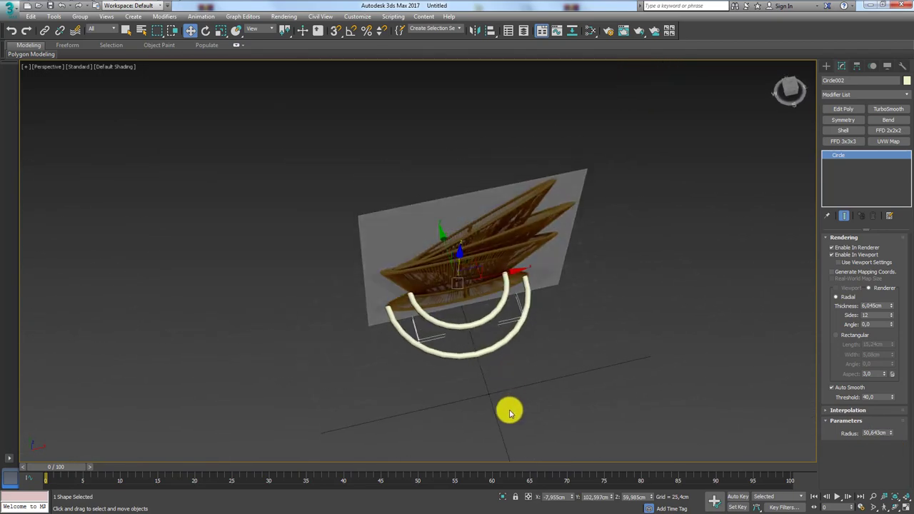
- Centre both rings at X 0 and Y 0
ctrl+click(464, 321)
mouse_move(443, 247)
alt+middle_down()
mouse_move(453, 302)
mouse_move(565, 333)
mouse_move(546, 301)
mouse_move(569, 333)
mouse_move(535, 281)
mouse_move(544, 307)
alt+middle_up()
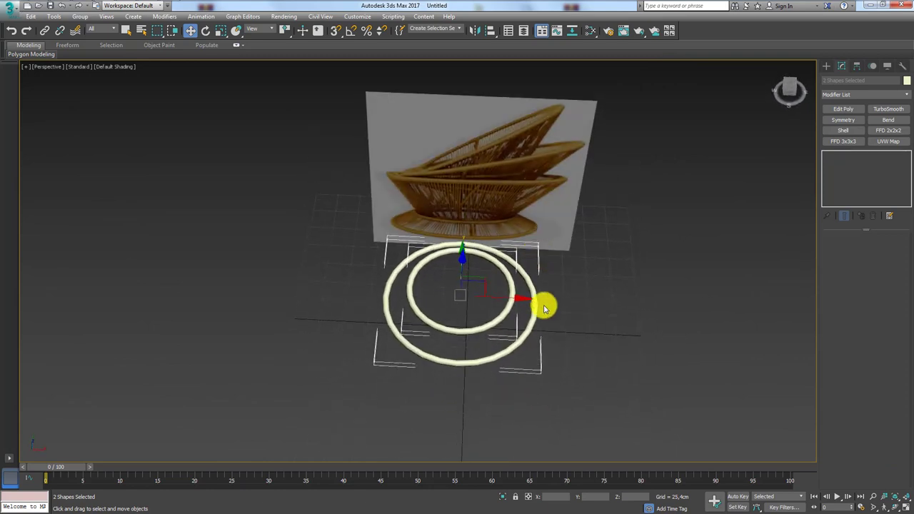
click(504, 352)
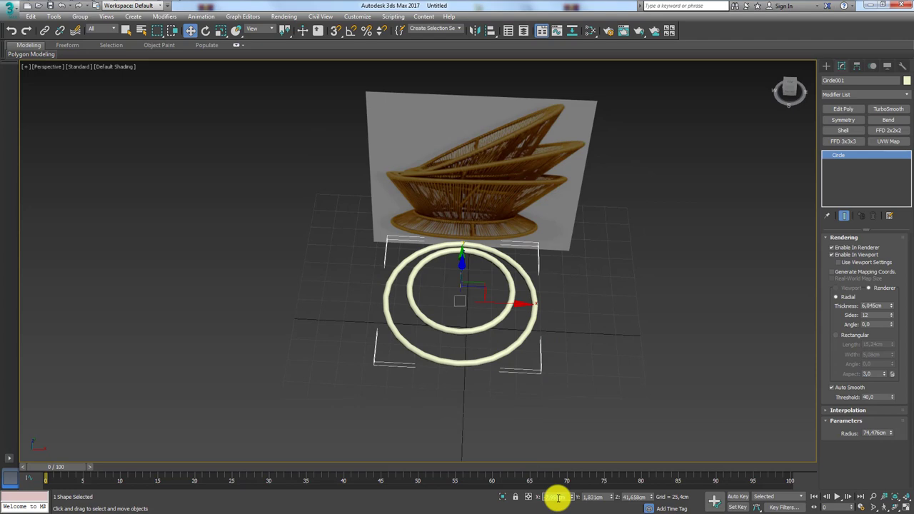
text(0)
key(Tab)
text(0)
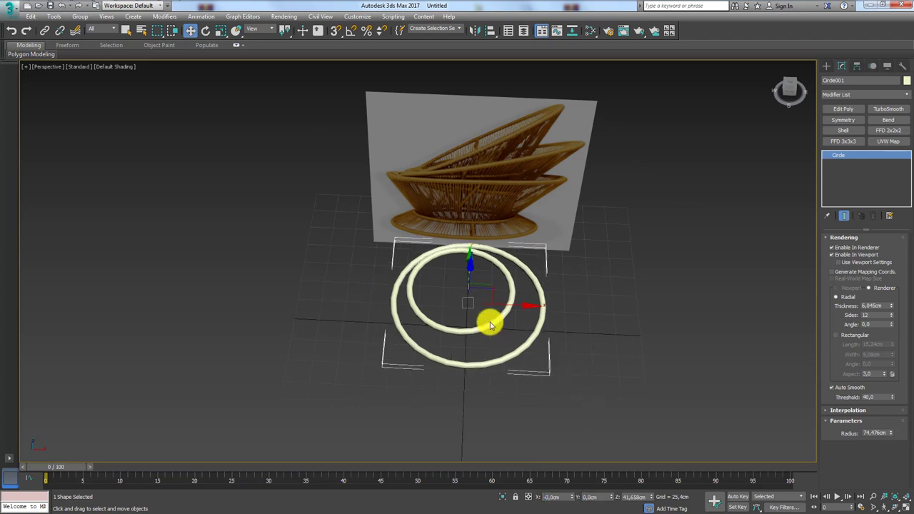
click(491, 325)
double_click(557, 498)
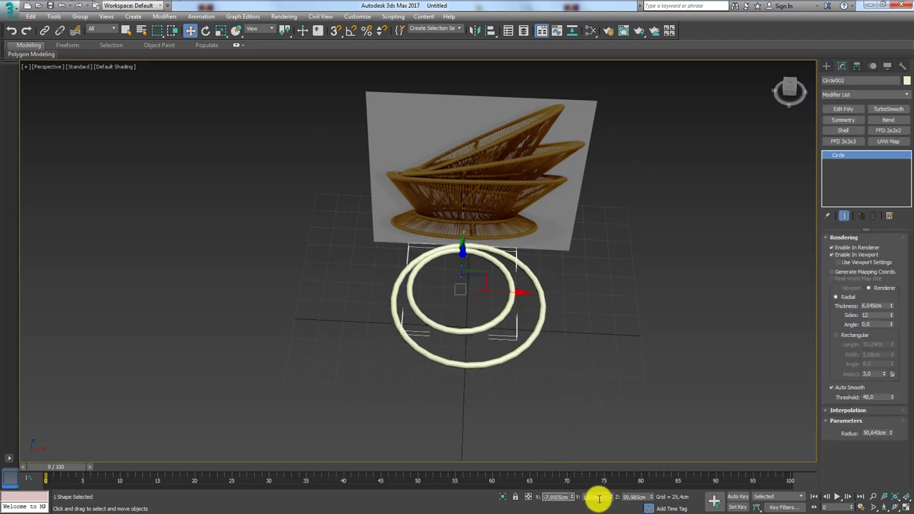
text(0)
key(Return)
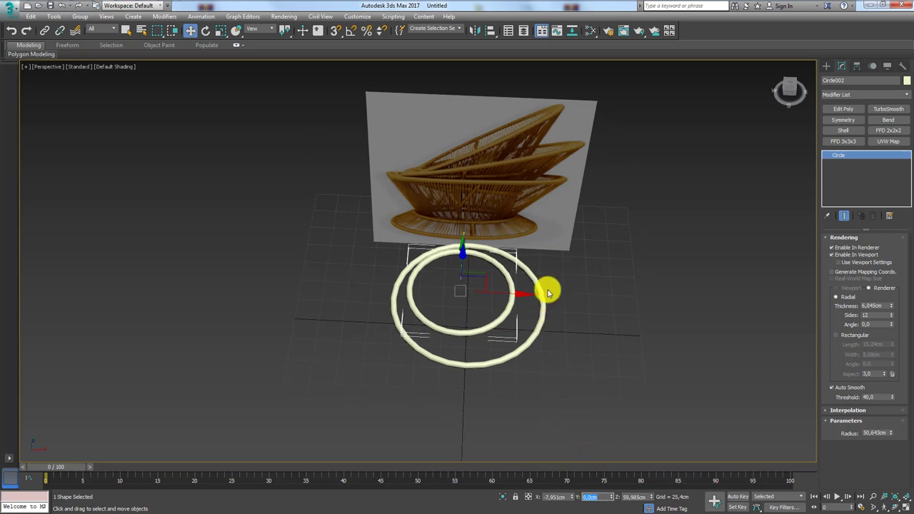
mouse_move(586, 463)
alt+middle_down()
mouse_move(586, 422)
mouse_move(582, 448)
mouse_move(527, 317)
alt+middle_up()
mouse_move(474, 296)
alt+middle_down()
mouse_move(526, 322)
mouse_move(524, 379)
alt+middle_up()
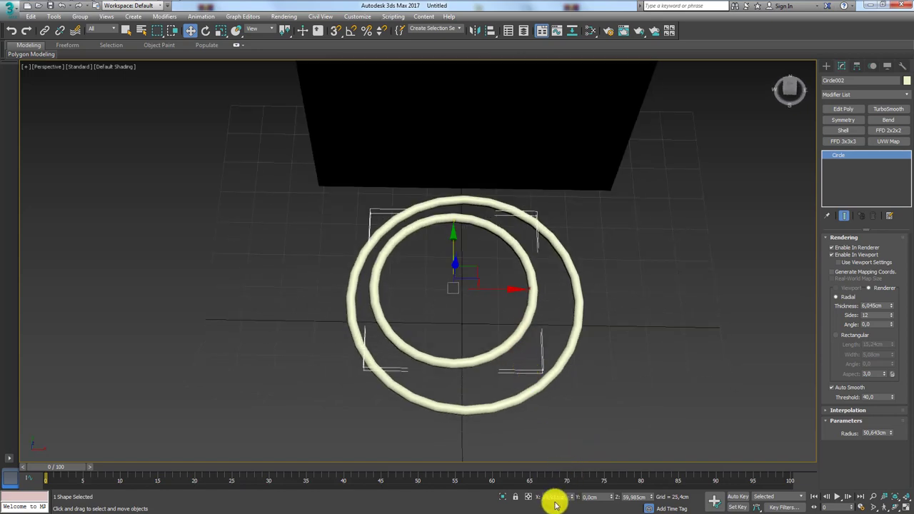
key(Return)
- Orbit around the chair photo to check the rings, then reselect the inner ring at Z 59.985 cm
mouse_move(565, 327)
alt+middle_down()
mouse_move(560, 193)
mouse_move(529, 276)
mouse_move(512, 146)
mouse_move(372, 210)
mouse_move(394, 222)
mouse_move(390, 249)
mouse_move(378, 219)
mouse_move(378, 227)
mouse_move(359, 208)
alt+middle_up()
click(560, 193)
mouse_move(463, 240)
alt+middle_down()
mouse_move(396, 262)
mouse_move(669, 183)
alt+middle_up()
scroll(436, 329, up, 3)
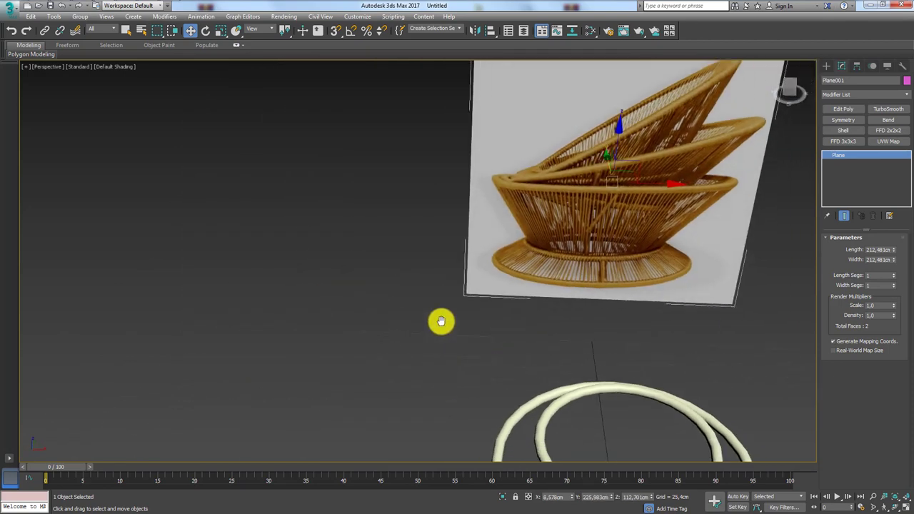
scroll(498, 315, down, 4)
scroll(485, 293, up, 5)
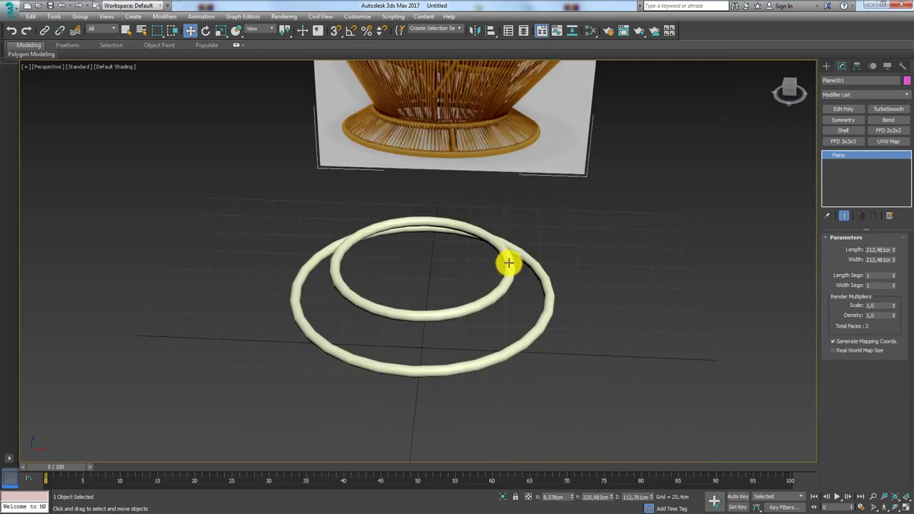
click(508, 265)
scroll(505, 277, down, 3)
mouse_move(450, 245)
alt+middle_down()
mouse_move(445, 200)
mouse_move(432, 212)
mouse_move(437, 314)
alt+middle_up()
- Switch to a shaded Front view and zoom in on the chair photo
key(f)
key(F3)
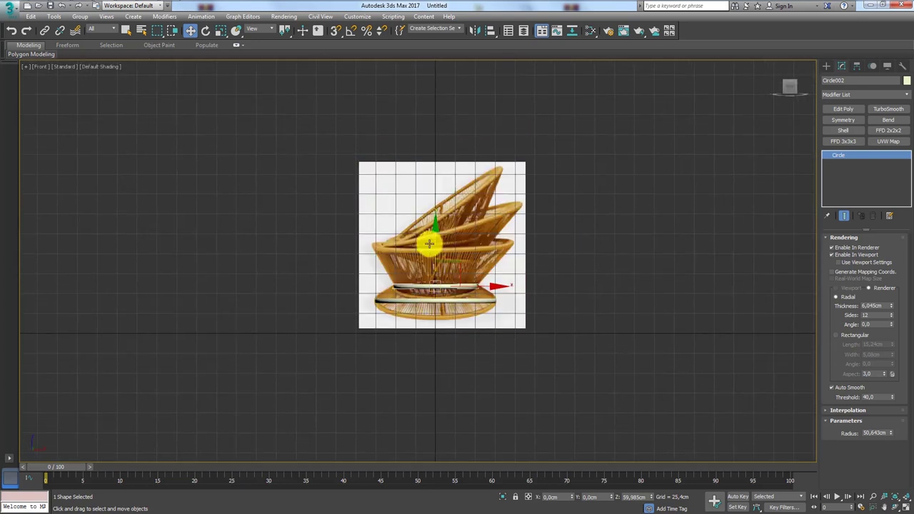
scroll(443, 258, up, 2)
scroll(434, 286, up, 1)
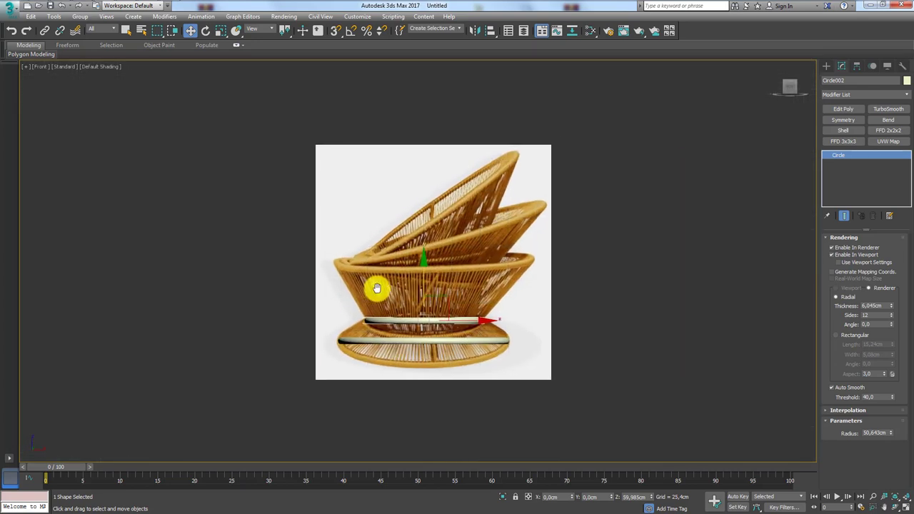
scroll(452, 293, up, 1)
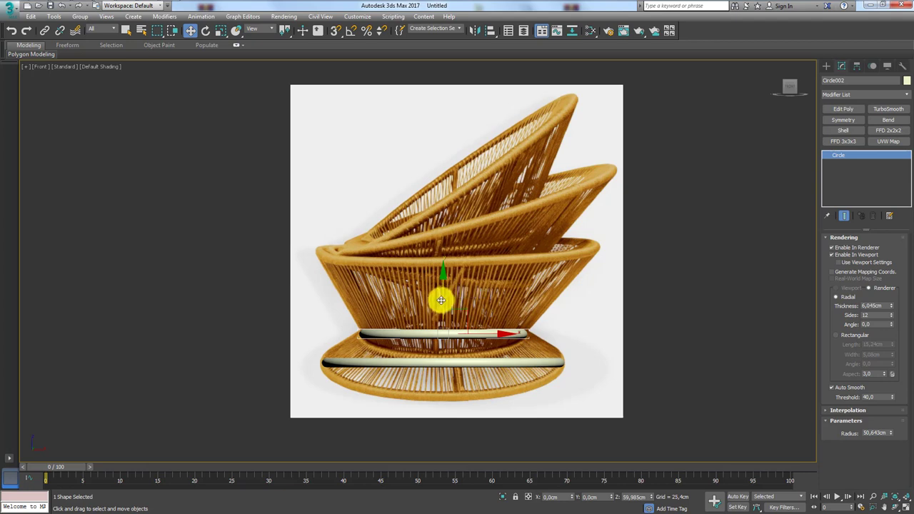
- Copy the inner ring upward as Circle003, tilt it, and enlarge it to 81.029 cm on the slanted rim
shift+drag(442, 300, 466, 133)
click(463, 303)
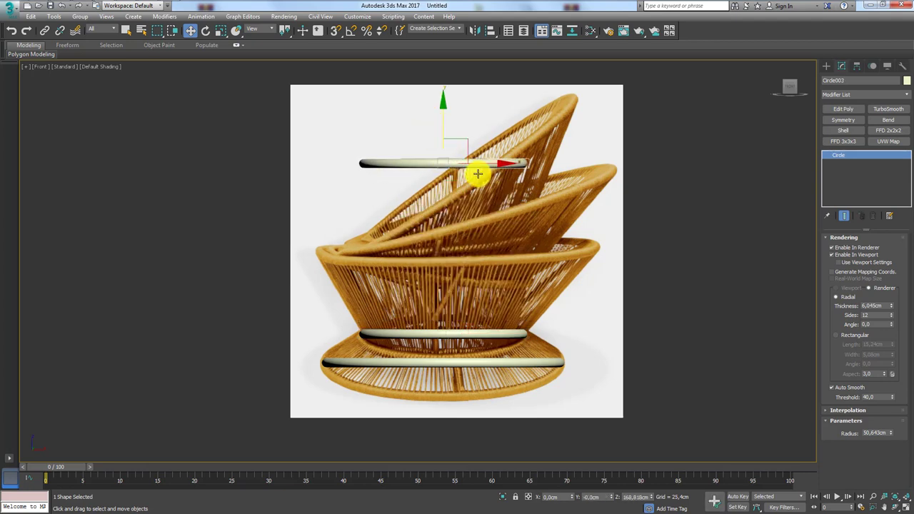
middle_drag(478, 174, 475, 227)
key(e)
drag(484, 187, 466, 164)
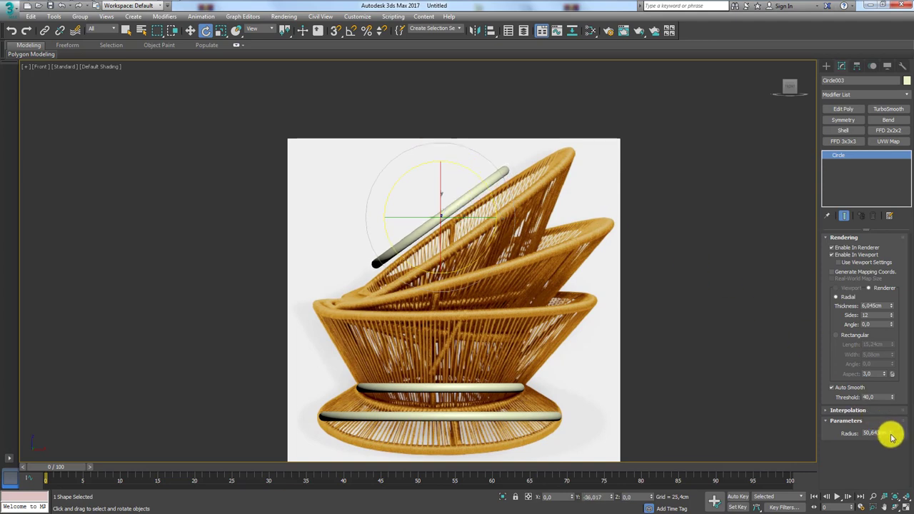
drag(892, 435, 893, 411)
key(w)
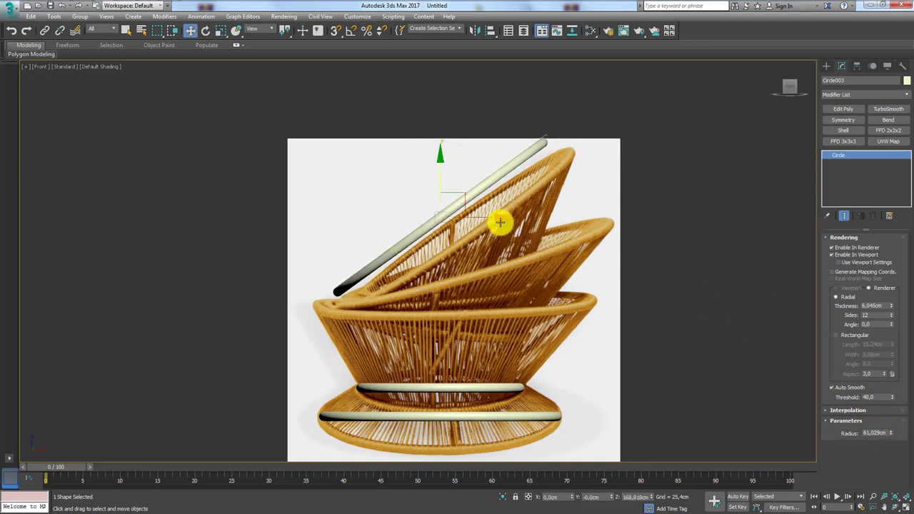
mouse_move(463, 193)
mouse_down()
mouse_move(490, 198)
mouse_move(486, 204)
mouse_move(504, 189)
mouse_up()
- Copy the tilted ring downward to create Circle004 just below it
key(e)
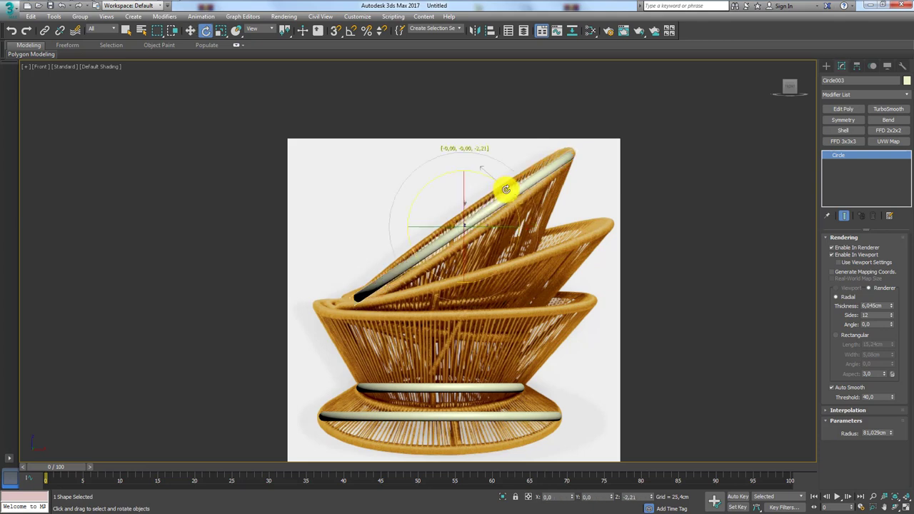
key(w)
middle_drag(481, 210, 463, 193)
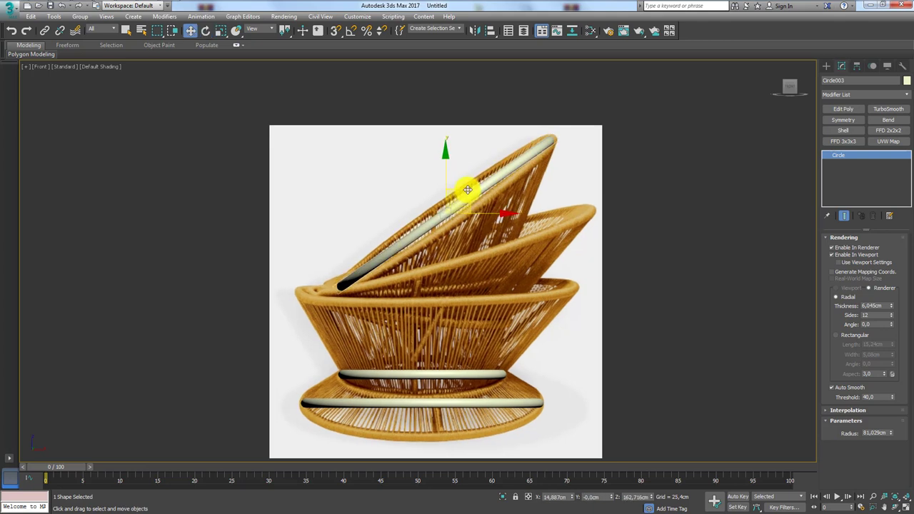
shift+drag(467, 190, 469, 207)
click(474, 282)
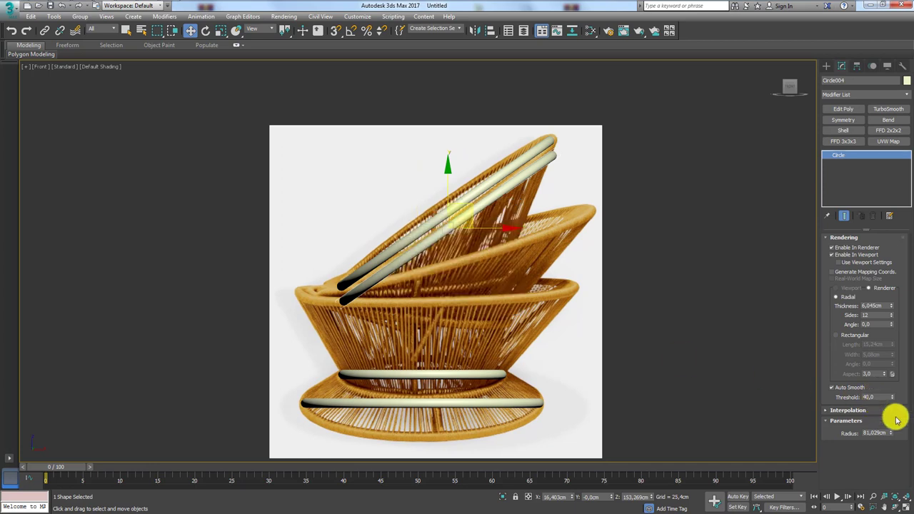
- Tilt Circle004 about -13° and enlarge its radius to 83.46 cm
key(e)
mouse_move(474, 179)
mouse_down()
mouse_move(485, 188)
mouse_move(473, 224)
mouse_up()
key(w)
key(e)
key(w)
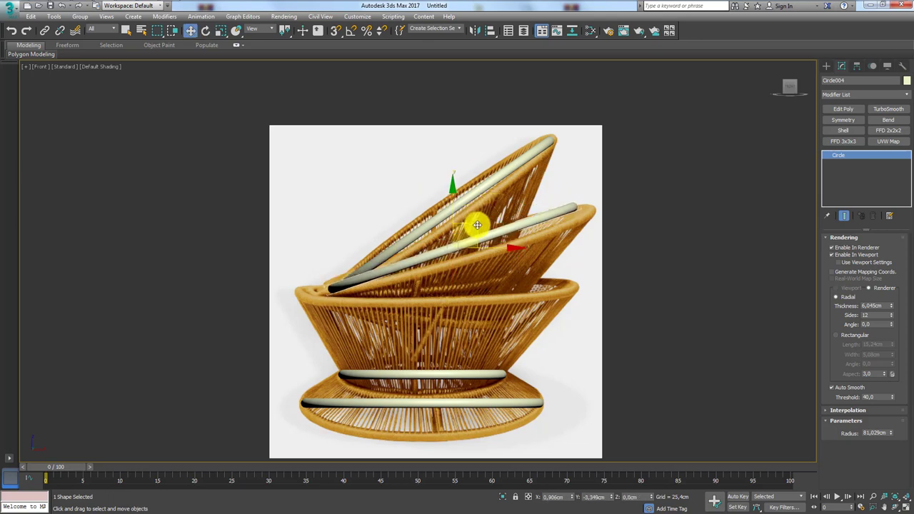
mouse_move(473, 224)
alt+middle_down()
mouse_move(403, 271)
mouse_move(392, 328)
alt+middle_up()
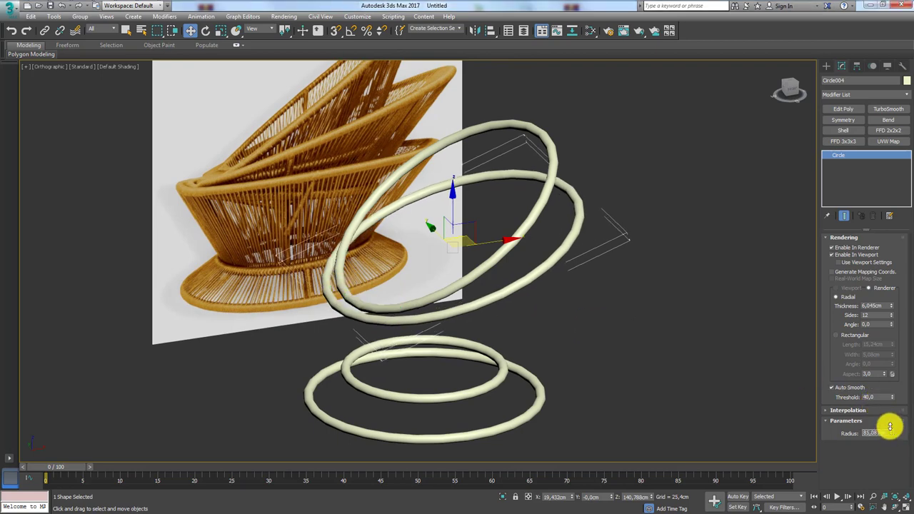
drag(893, 437, 884, 433)
- In Front view, try a -3° rotation, undo it, and add the upper tilted ring to the selection
key(f)
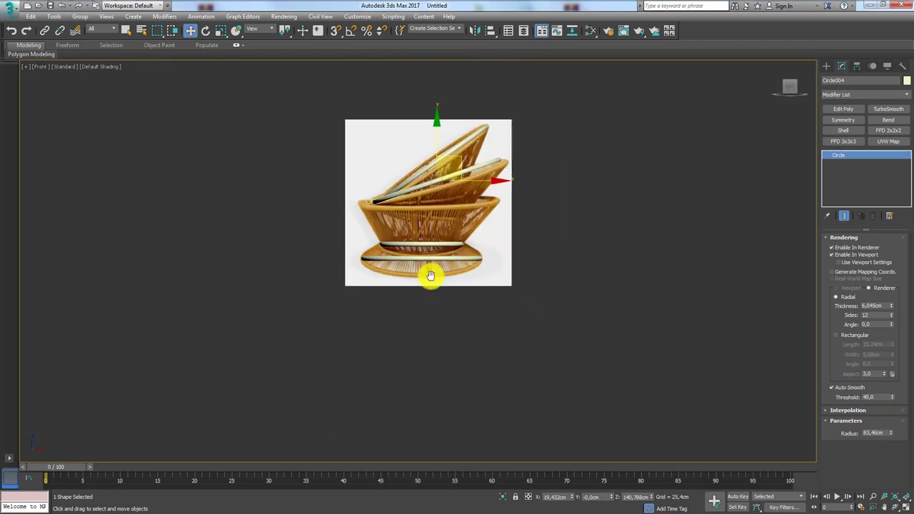
scroll(429, 276, up, 5)
scroll(445, 149, up, 3)
scroll(473, 96, up, 2)
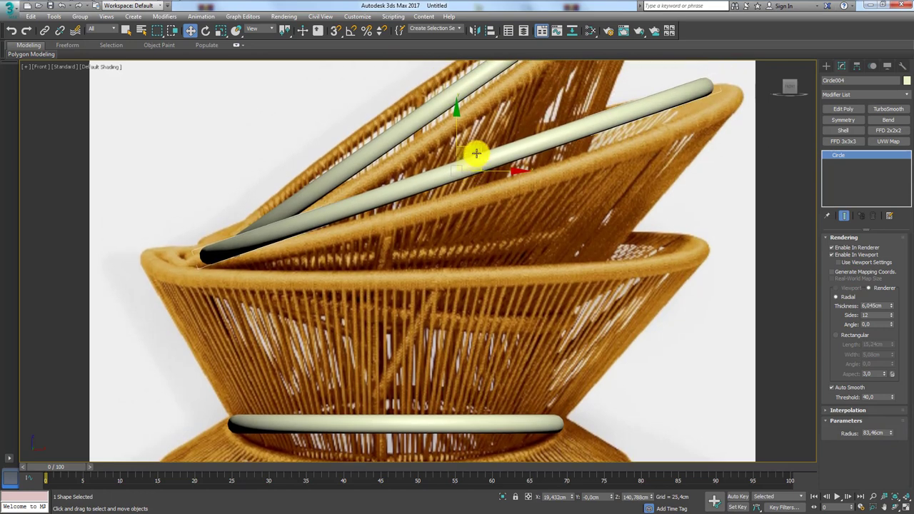
key(ctrl+z)
key(ctrl+y)
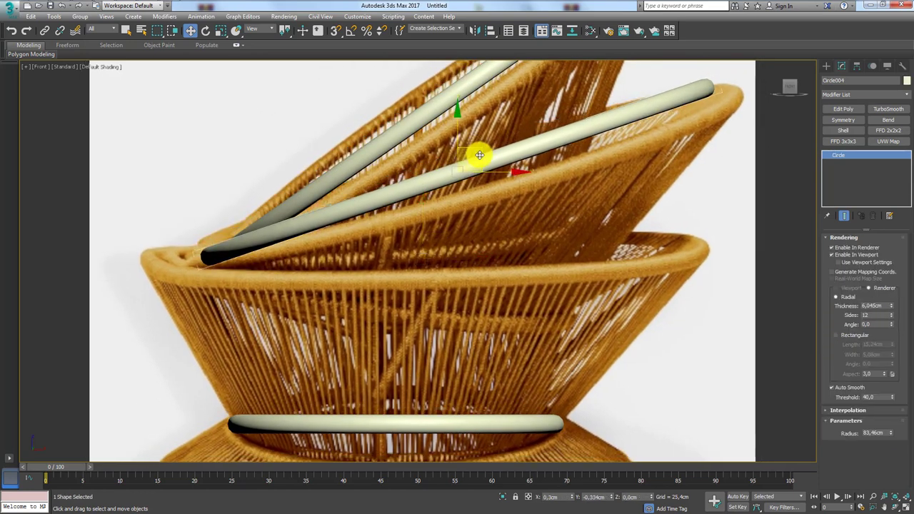
key(e)
mouse_move(496, 143)
mouse_down()
mouse_move(507, 143)
mouse_move(485, 151)
mouse_up()
key(ctrl+z)
key(w)
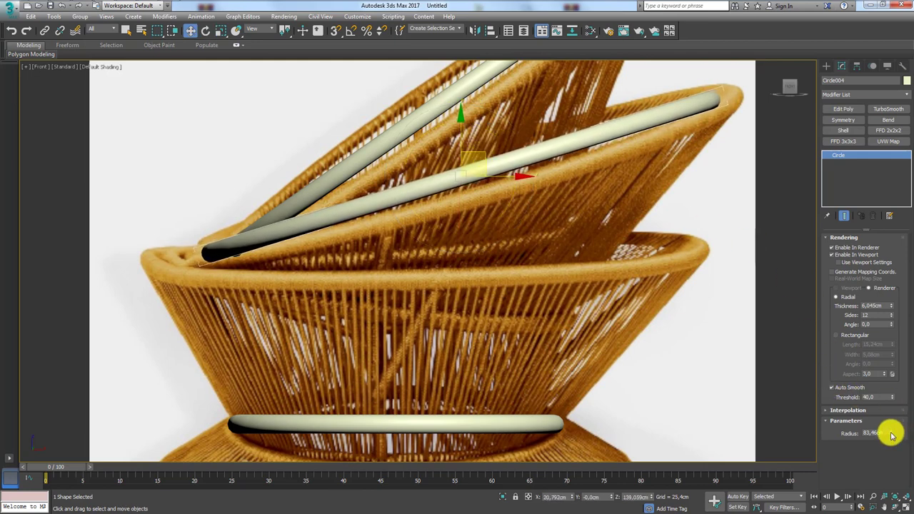
ctrl+click(318, 188)
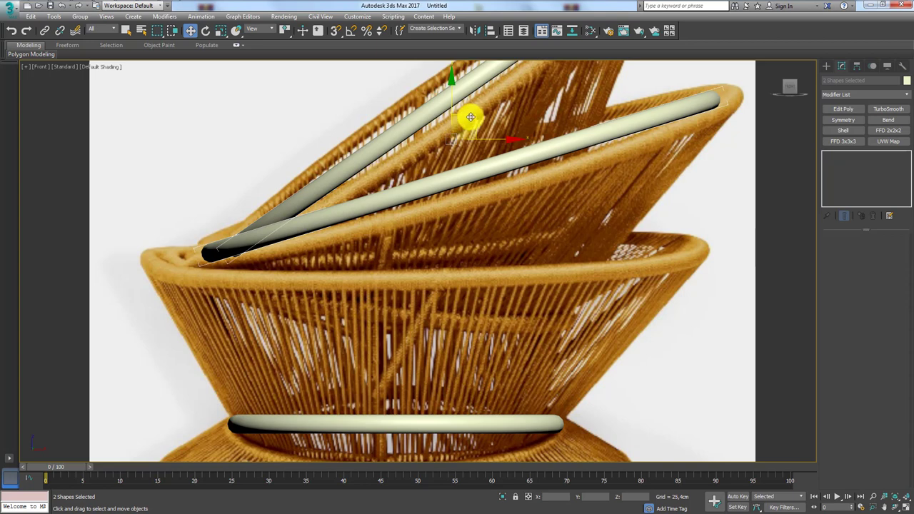
- Select the lower tilted ring Circle004 and enlarge its radius to 86.799 cm
drag(467, 116, 474, 178)
click(474, 177)
scroll(541, 224, down, 3)
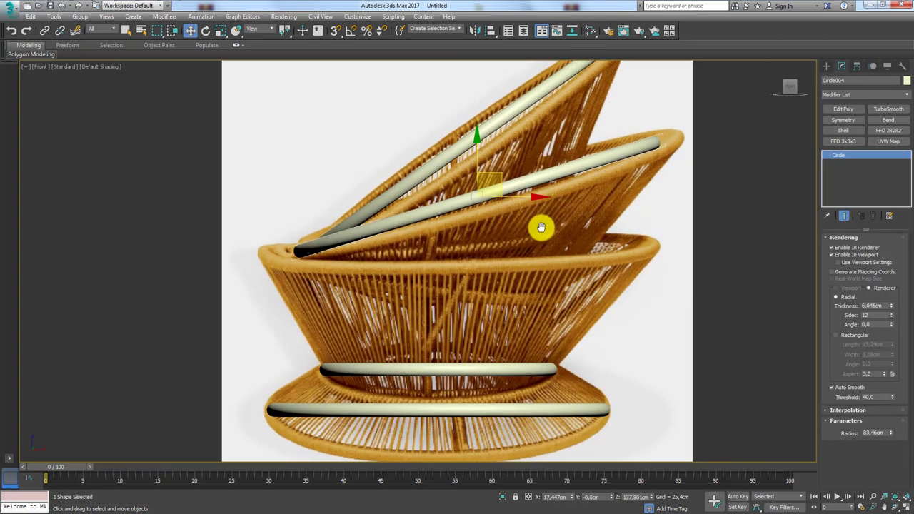
scroll(541, 224, down, 2)
drag(892, 433, 893, 430)
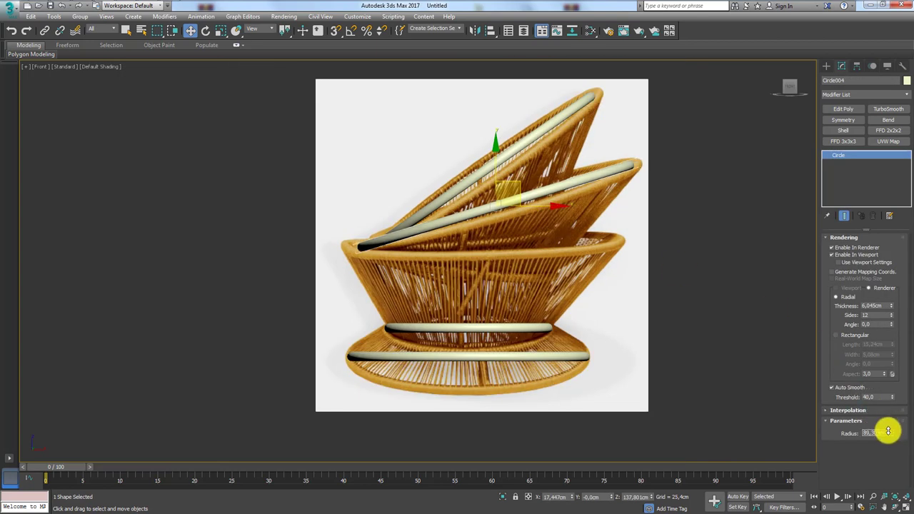
- Check the enlarged ring's fit against the reference photo in Front view
click(475, 178)
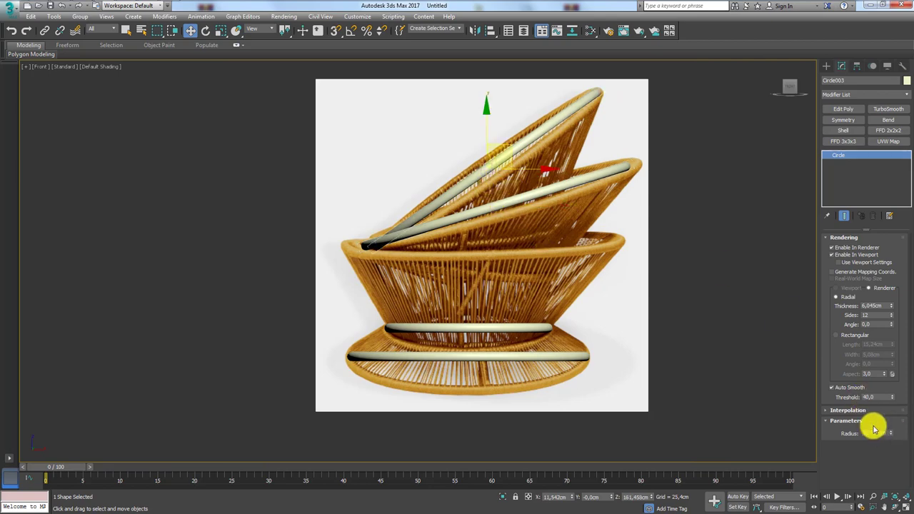
alt+middle_drag(464, 230, 445, 241)
click(455, 242)
click(451, 236)
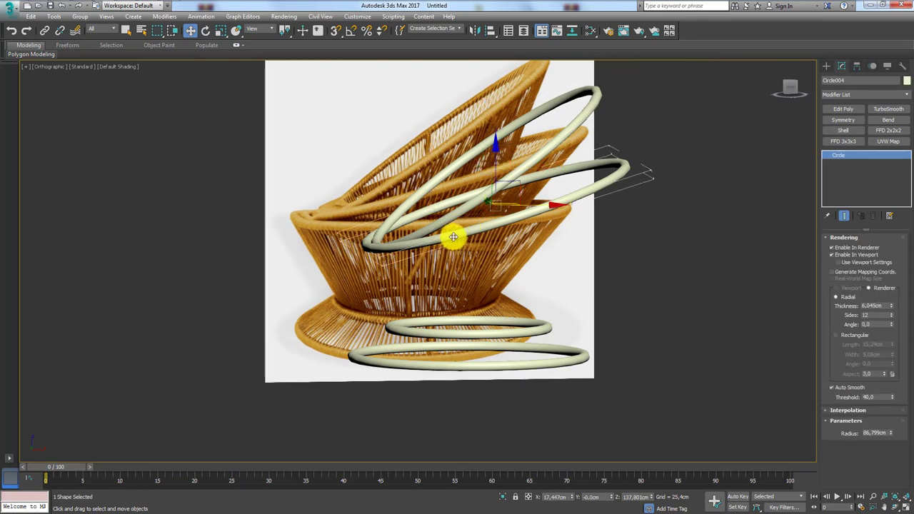
key(f)
scroll(442, 213, up, 5)
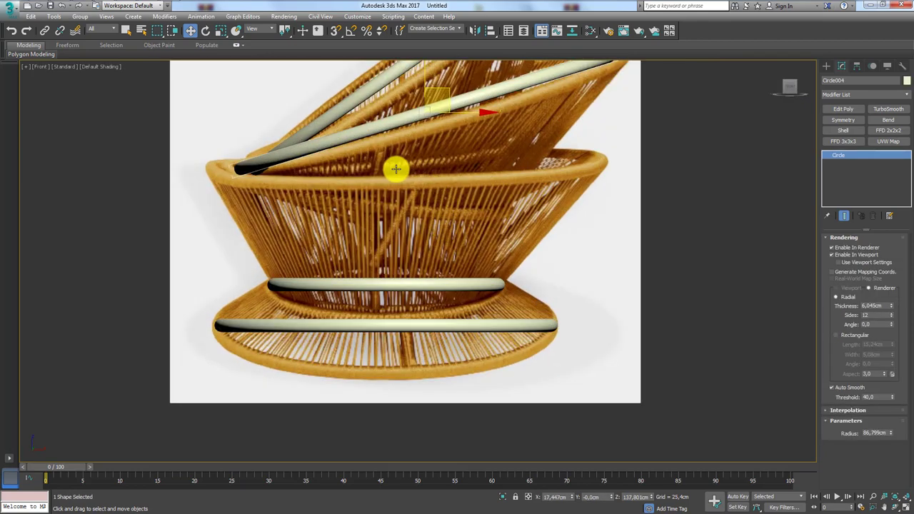
middle_drag(396, 169, 432, 208)
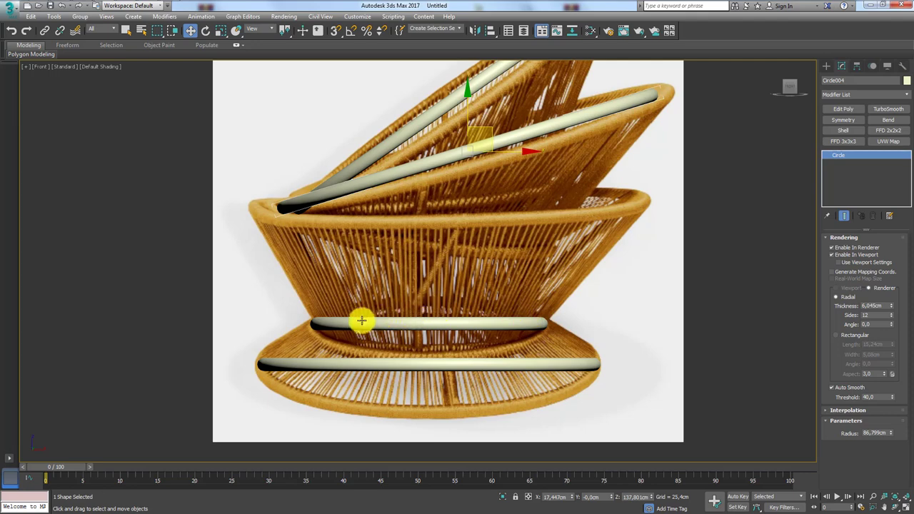
- Clone the middle horizontal ring up to the basket rim as Circle005, radius 90.652 cm
click(500, 325)
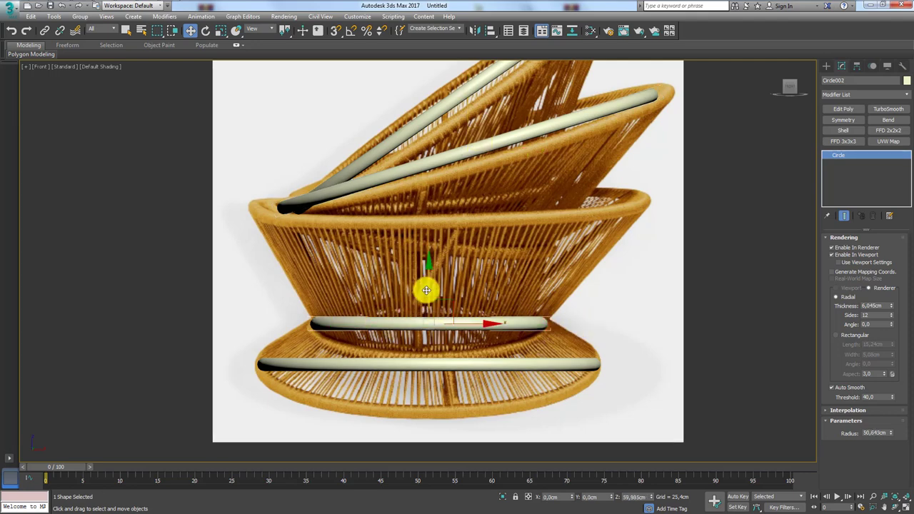
shift+drag(427, 287, 439, 179)
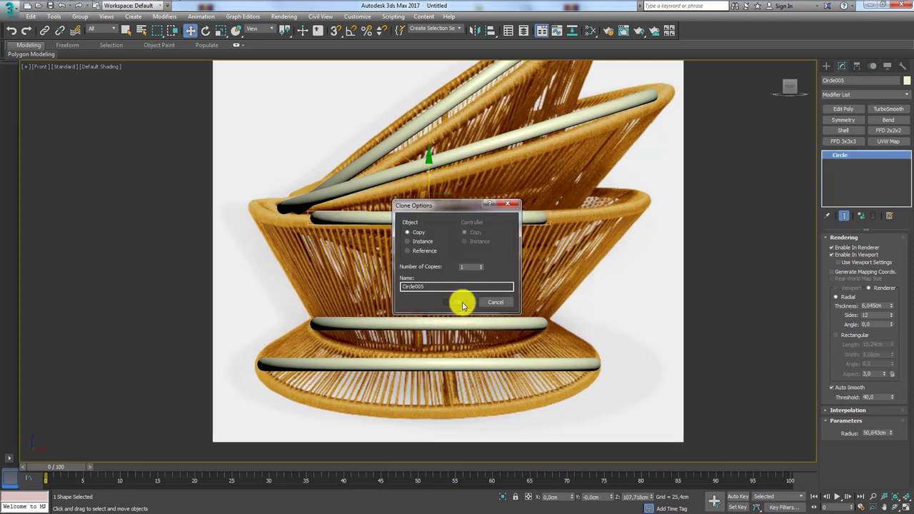
click(463, 303)
drag(892, 434, 885, 395)
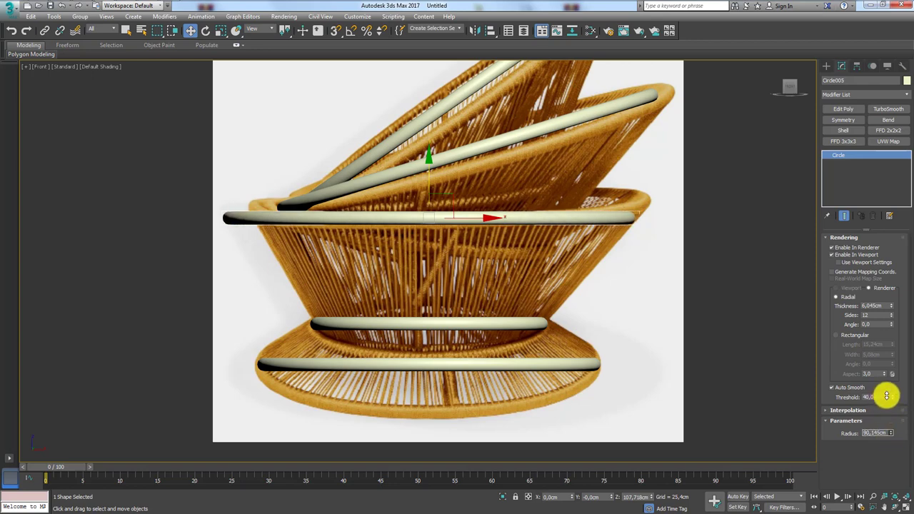
- Recentre the view and shift Circle005 slightly right along X
scroll(417, 278, down, 2)
middle_drag(427, 274, 395, 263)
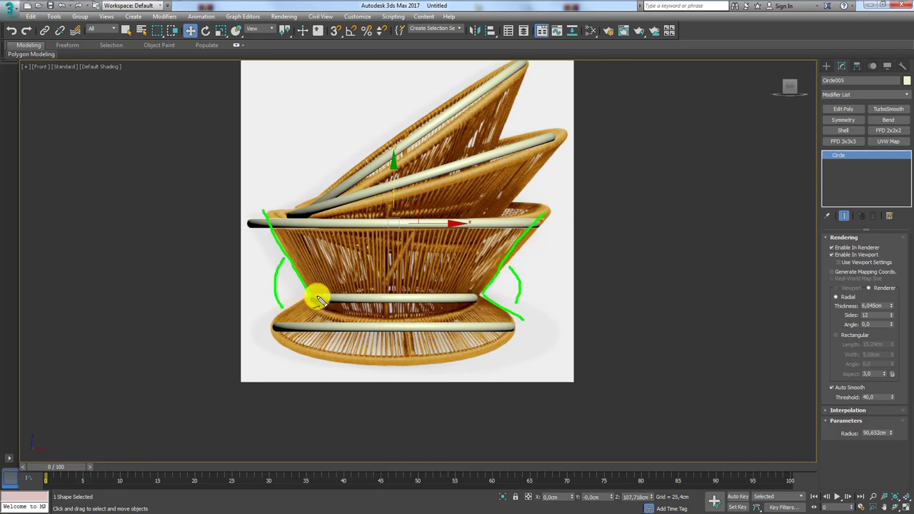
drag(318, 299, 244, 328)
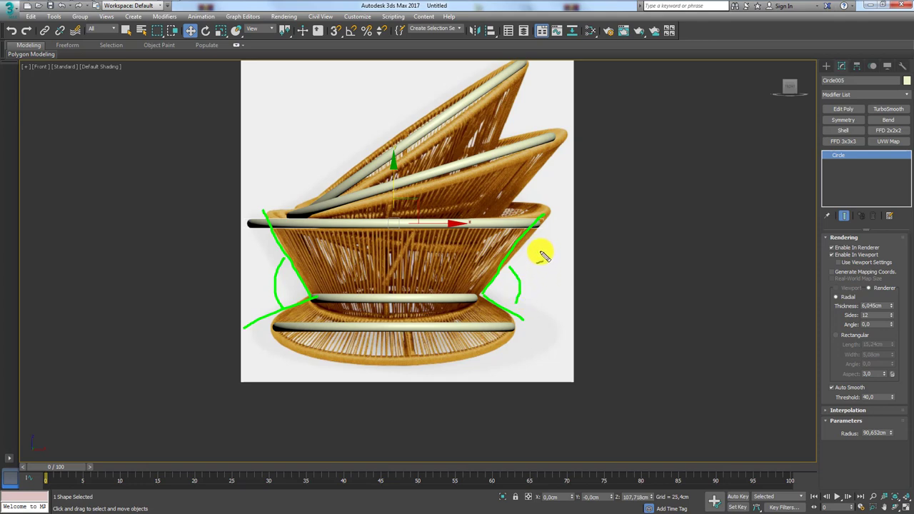
key(Escape)
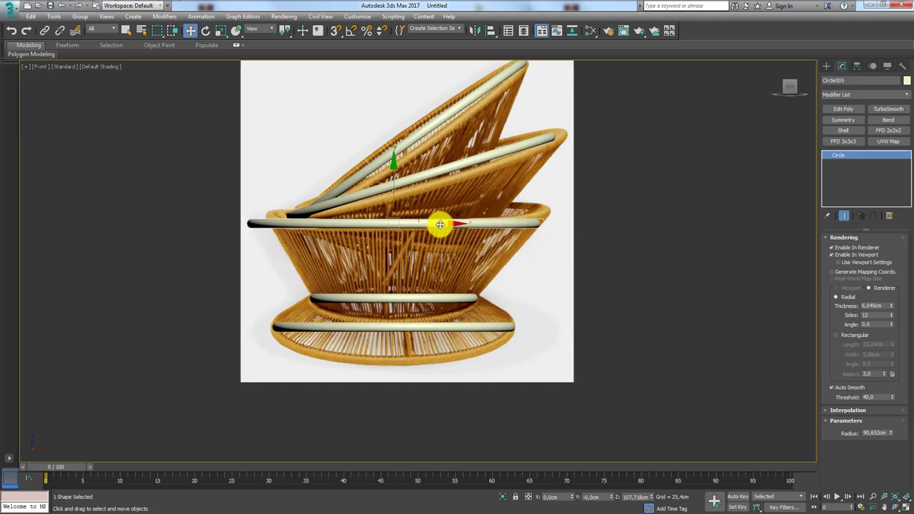
drag(438, 223, 453, 220)
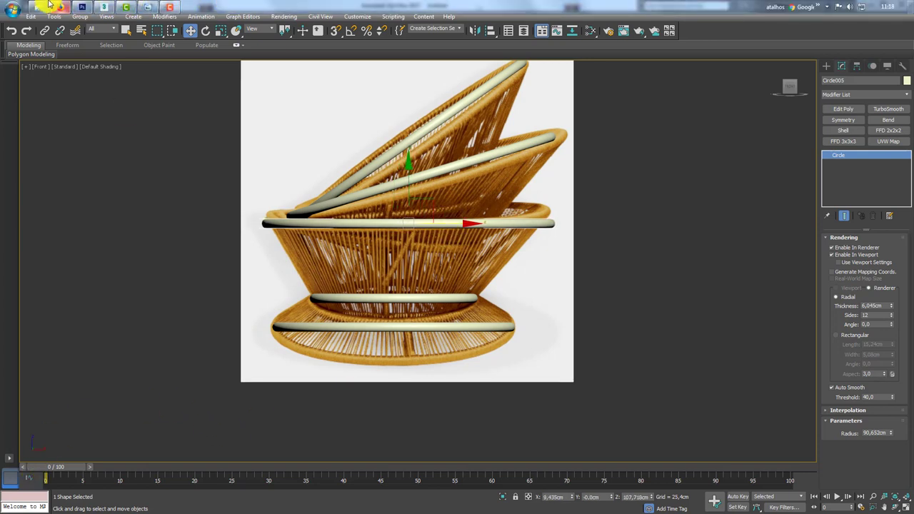
key(alt+Tab)
click(397, 313)
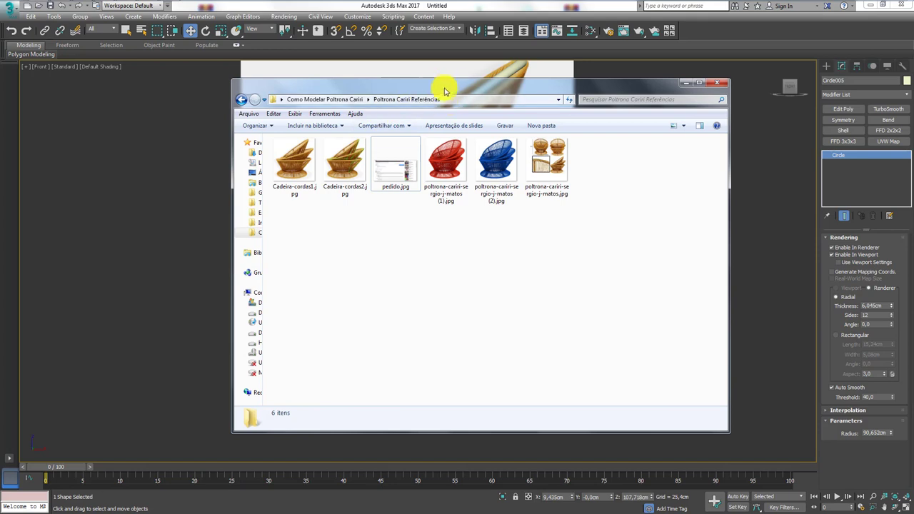
drag(441, 86, 403, 73)
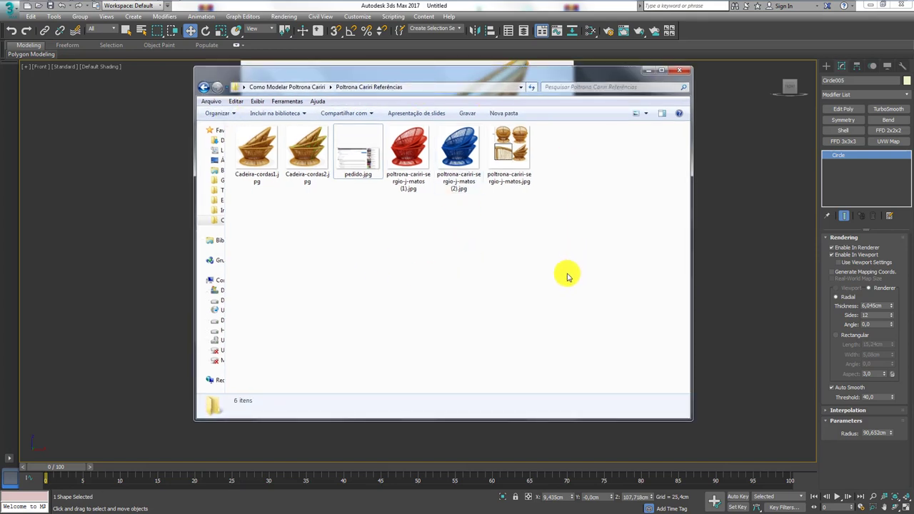
double_click(509, 153)
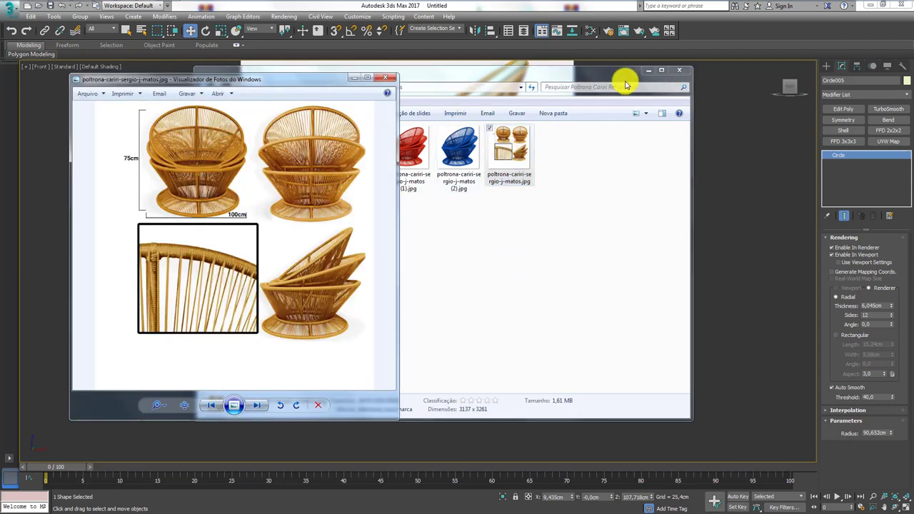
click(649, 74)
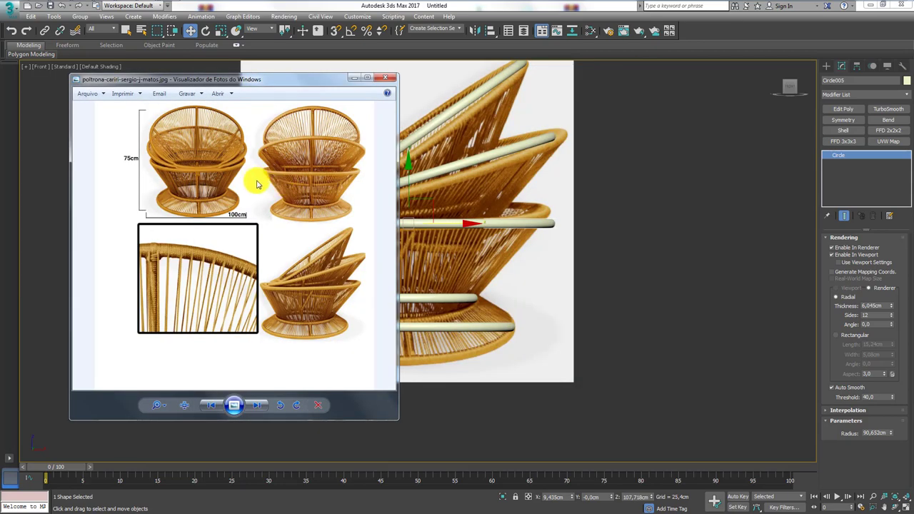
scroll(304, 264, up, 1)
scroll(286, 228, up, 2)
scroll(261, 240, up, 2)
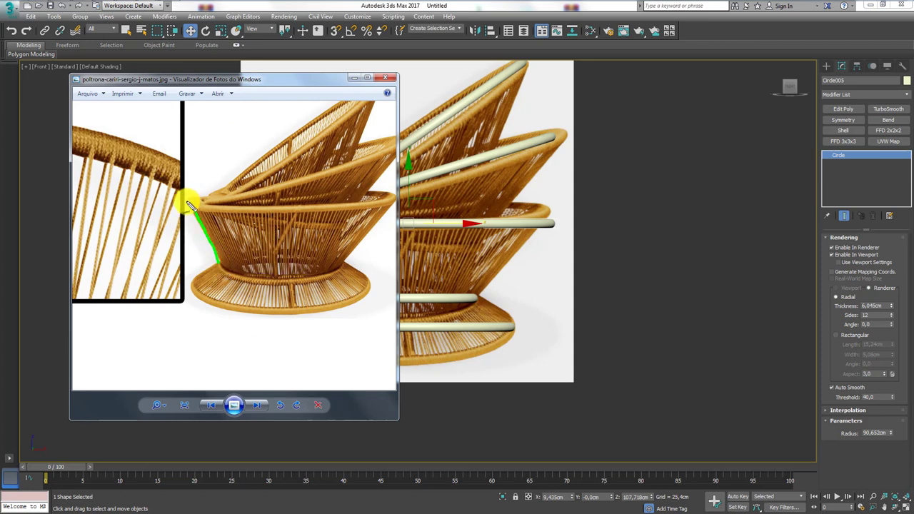
drag(187, 202, 227, 190)
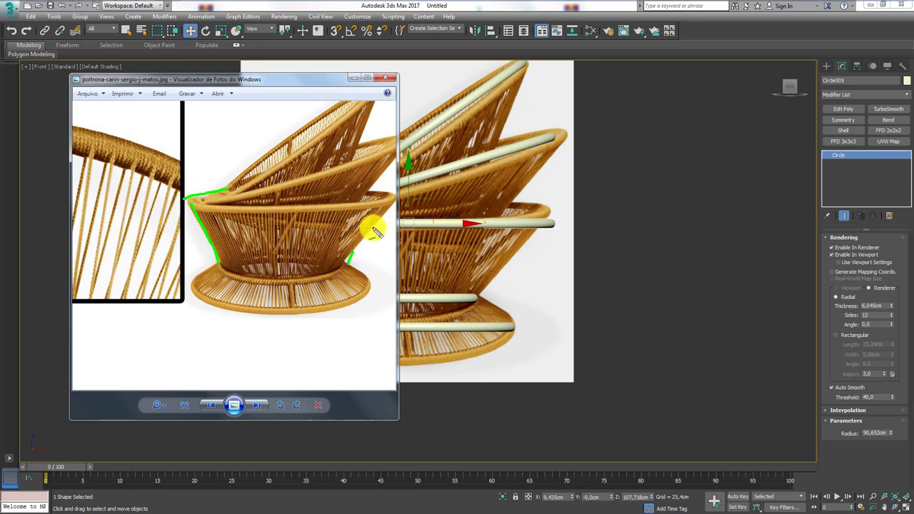
click(354, 77)
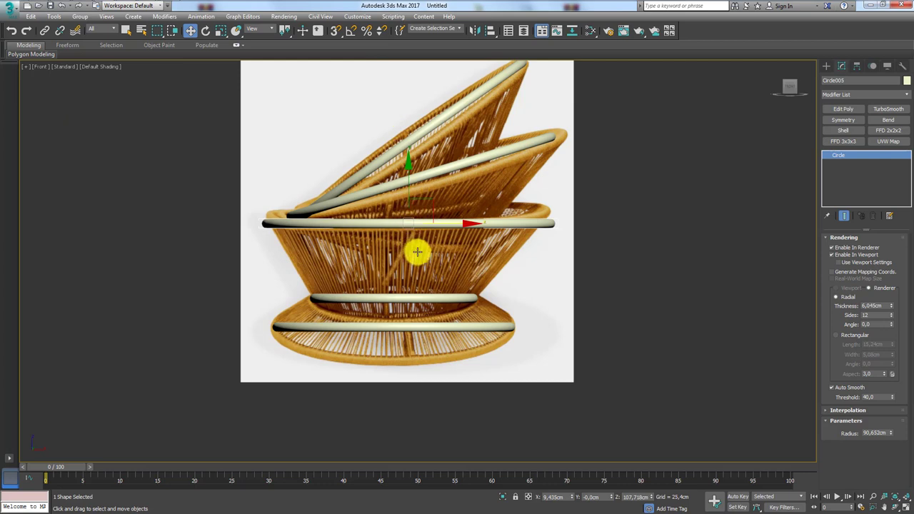
- Shift the upper rings slightly right along X to align with the photo
mouse_move(452, 224)
mouse_down()
mouse_move(462, 224)
mouse_move(432, 199)
mouse_up()
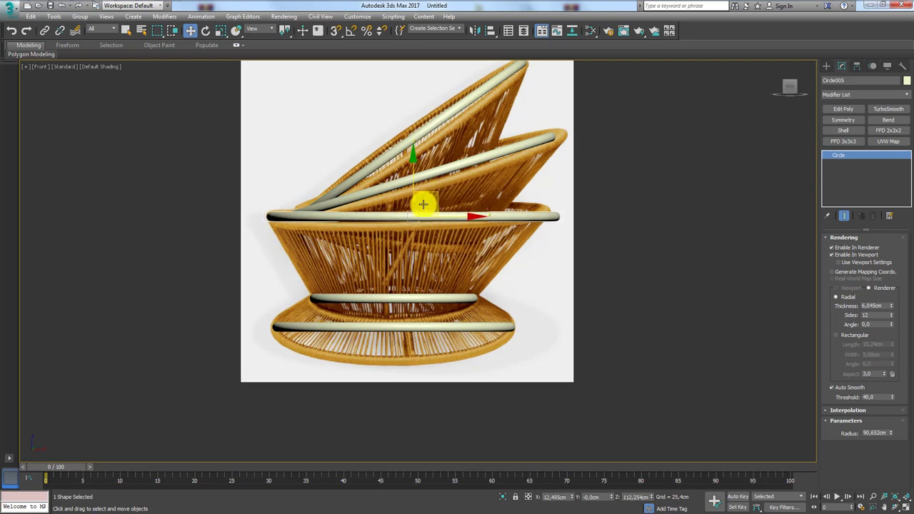
key(p)
mouse_move(423, 202)
alt+middle_down()
mouse_move(423, 253)
mouse_move(488, 235)
alt+middle_up()
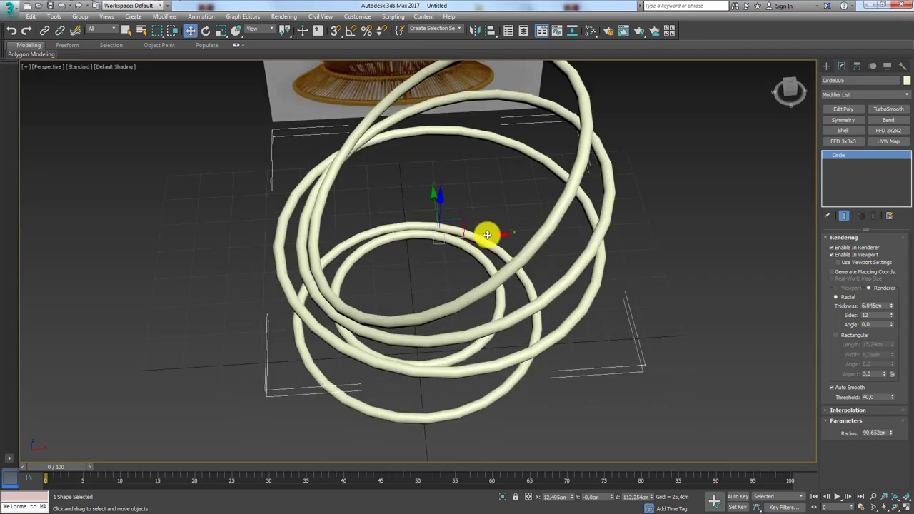
drag(487, 236, 494, 237)
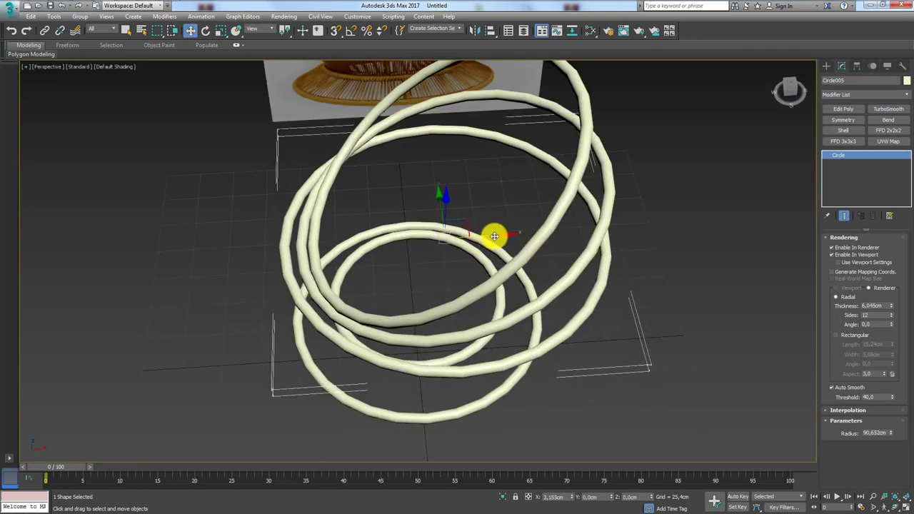
ctrl+click(306, 267)
drag(477, 199, 481, 199)
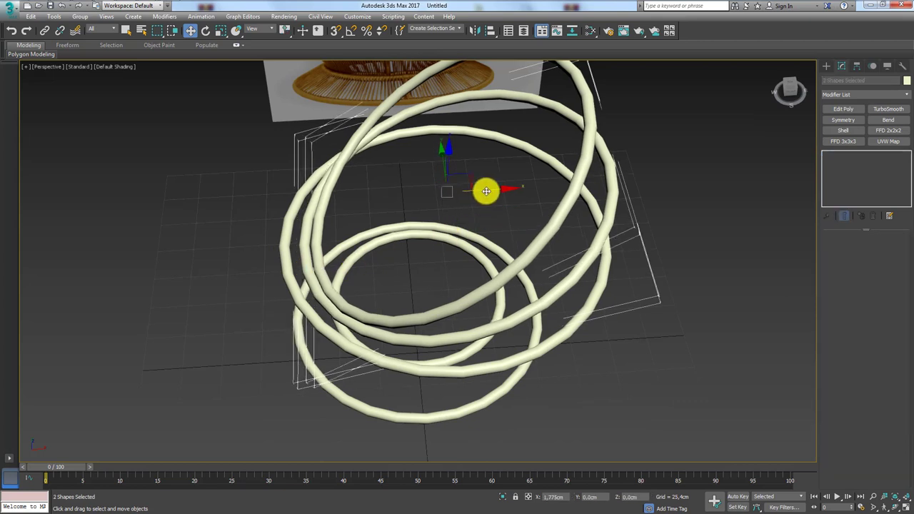
click(473, 227)
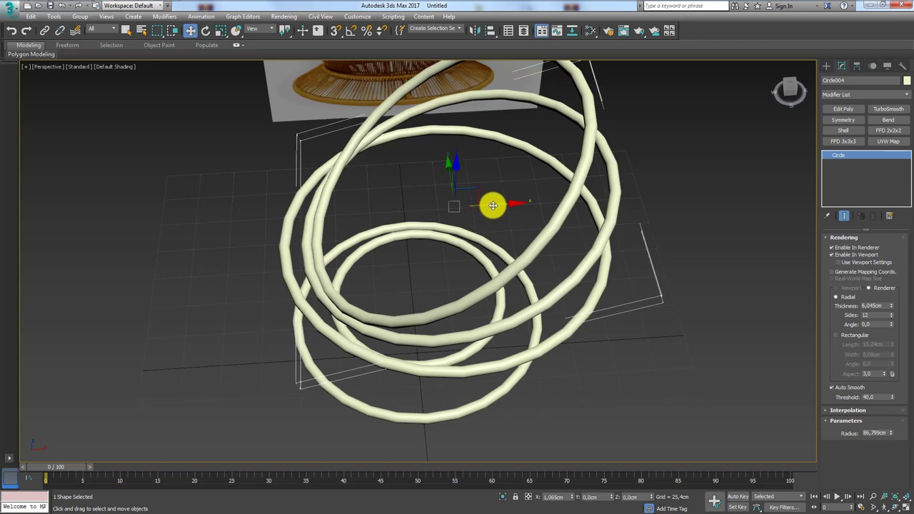
- Orbit to check the rings, then return to Front view and zoom in on the reference plane
mouse_move(498, 245)
alt+middle_down()
mouse_move(496, 205)
mouse_move(493, 228)
mouse_move(507, 228)
alt+middle_up()
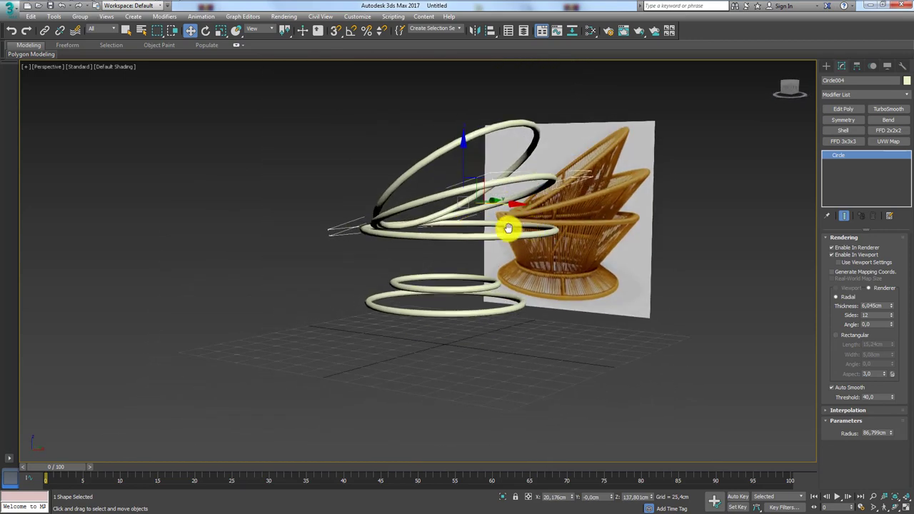
scroll(506, 229, up, 3)
scroll(498, 224, up, 3)
scroll(490, 208, up, 2)
scroll(489, 207, up, 1)
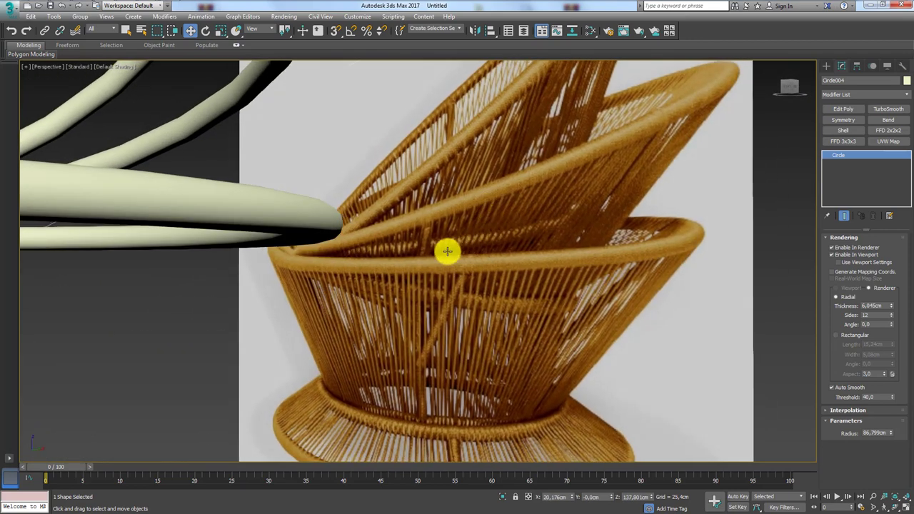
drag(350, 251, 547, 223)
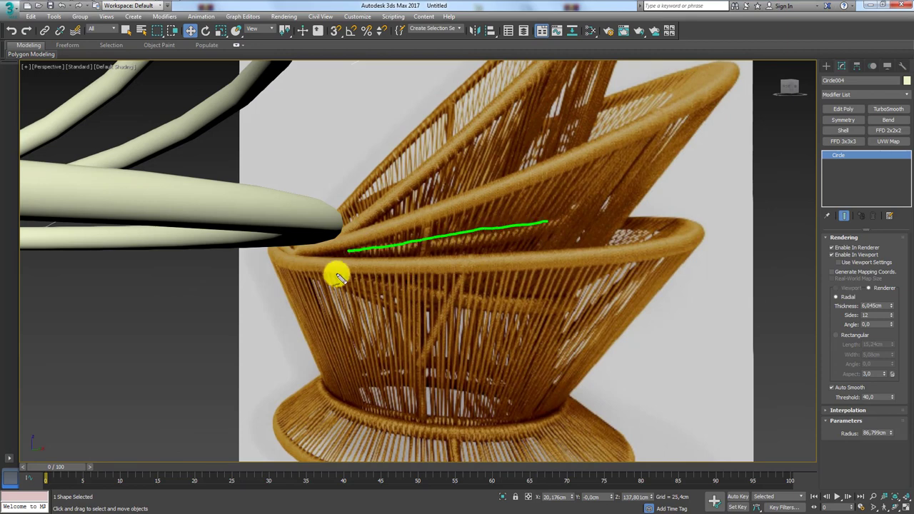
drag(336, 272, 547, 302)
scroll(405, 303, down, 10)
key(f)
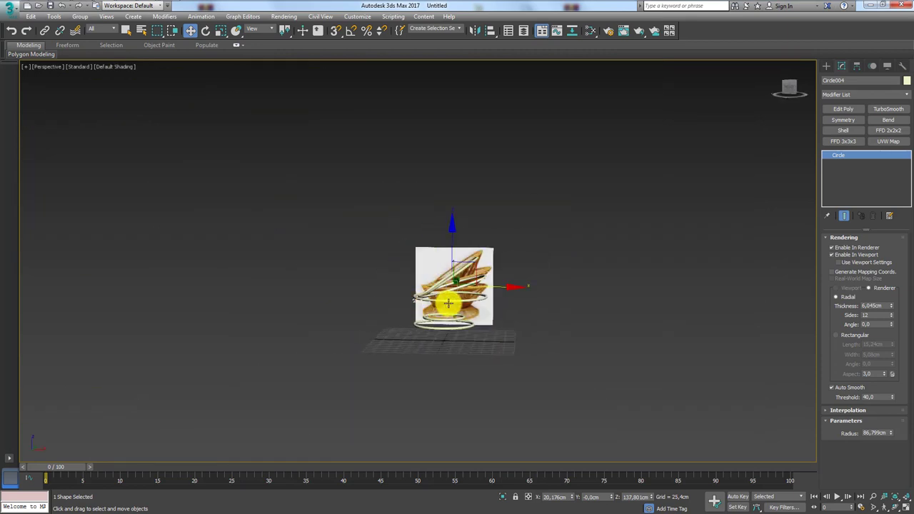
scroll(445, 308, up, 3)
scroll(445, 314, up, 3)
scroll(451, 326, up, 2)
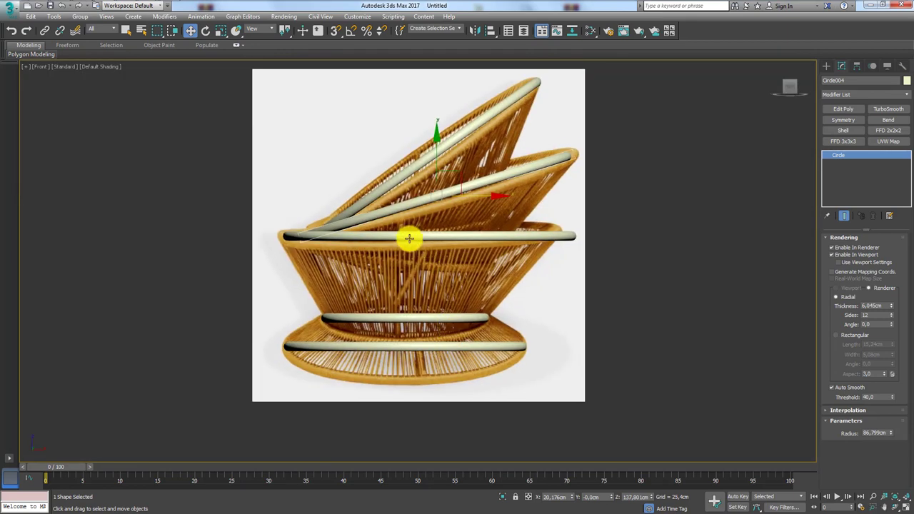
- Clone the upper seat rim ring lower down, shrink its radius and move it left
click(409, 233)
mouse_move(429, 202)
shift+mouse_down()
mouse_move(429, 232)
mouse_move(470, 235)
shift+mouse_up()
click(453, 302)
key(e)
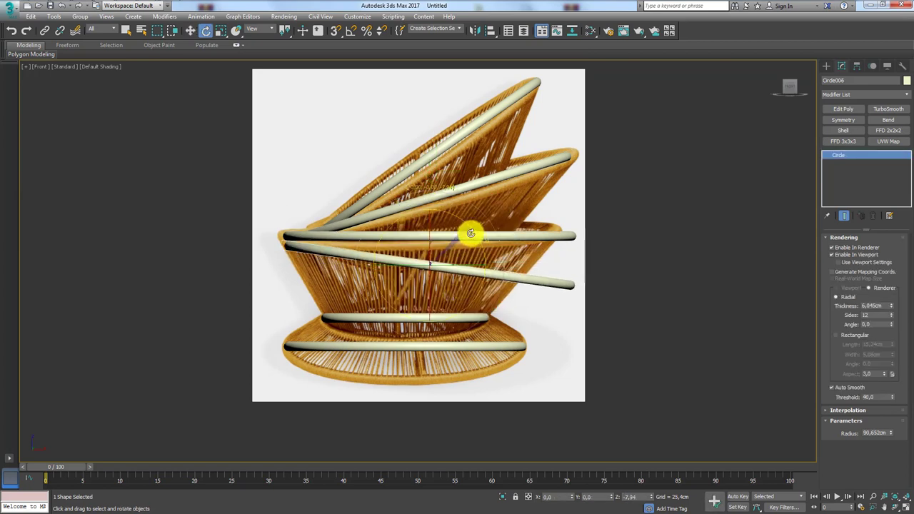
drag(891, 435, 895, 447)
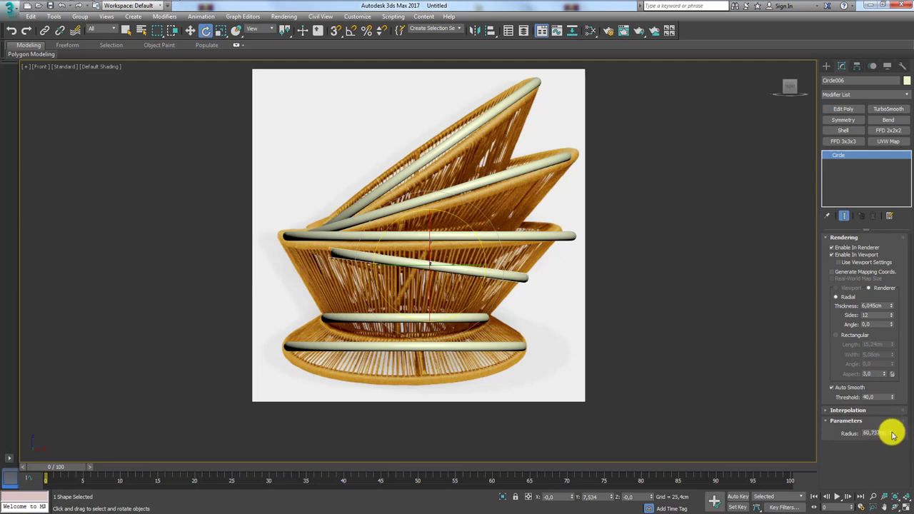
key(w)
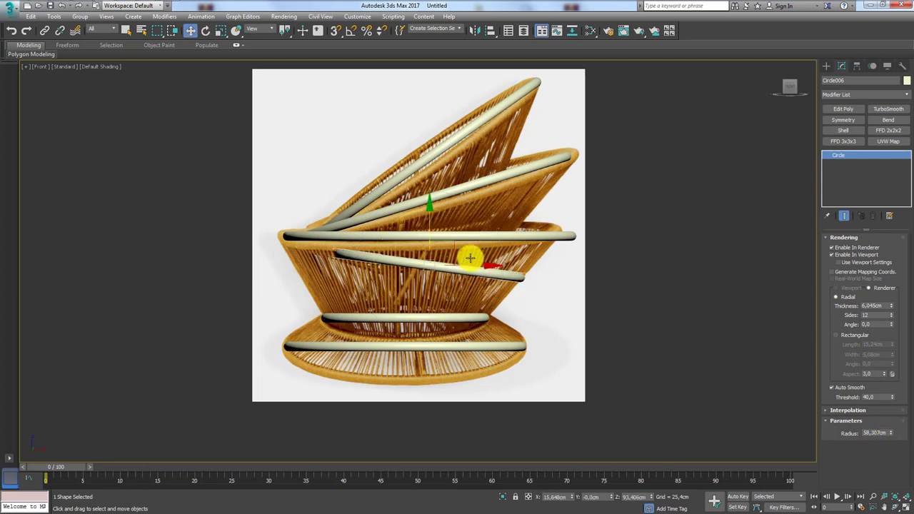
drag(442, 240, 418, 236)
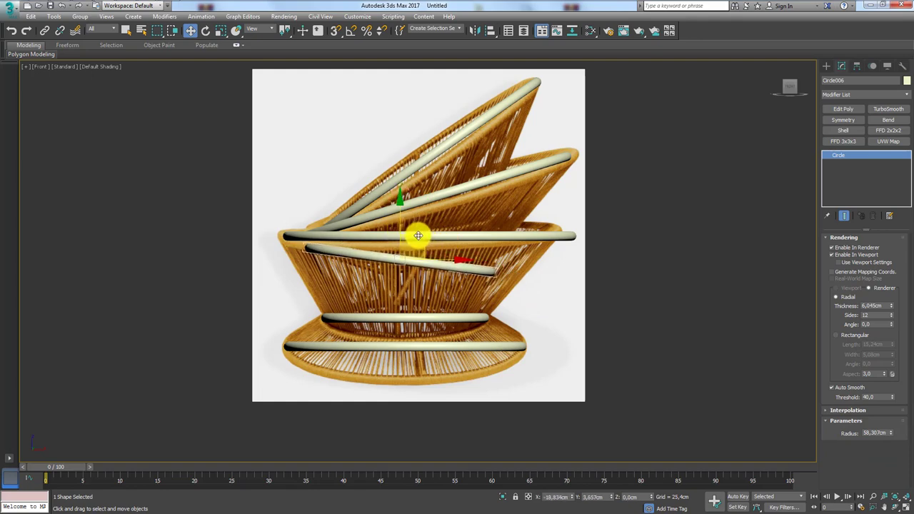
- Tilt Circle006 to the photo's band at radius 55.392 cm, then clone a higher copy Circle007
key(e)
scroll(415, 255, up, 4)
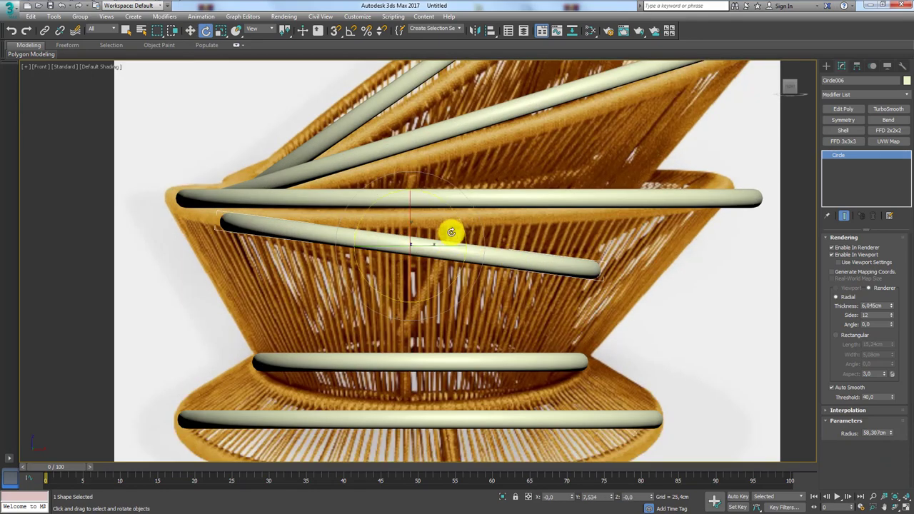
drag(452, 232, 458, 226)
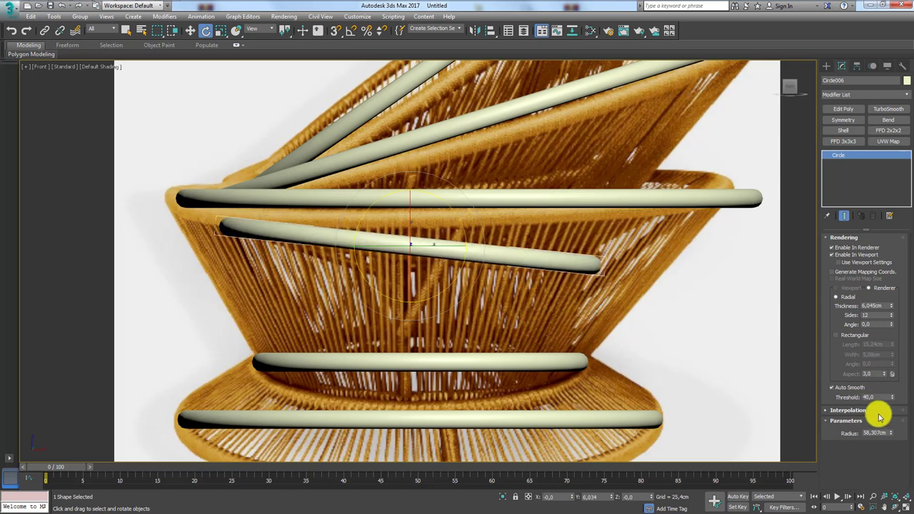
drag(891, 438, 891, 442)
key(w)
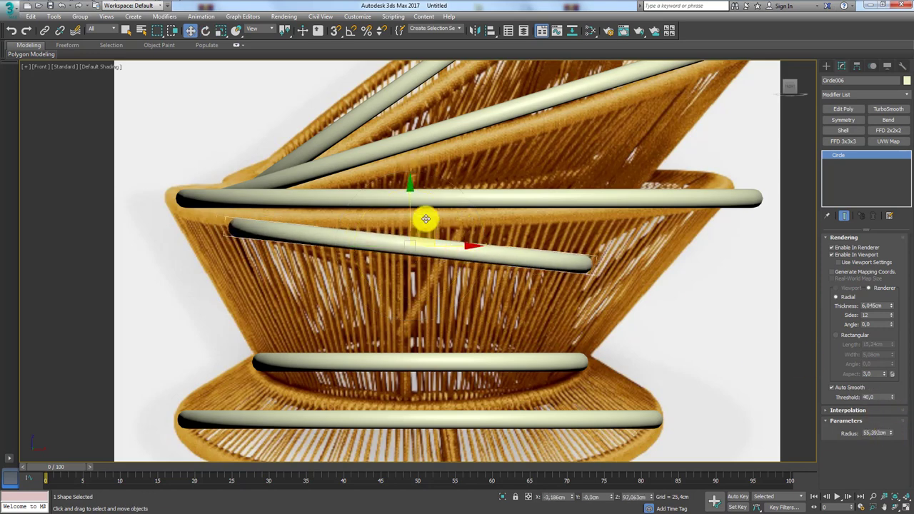
drag(429, 222, 431, 225)
scroll(473, 204, down, 4)
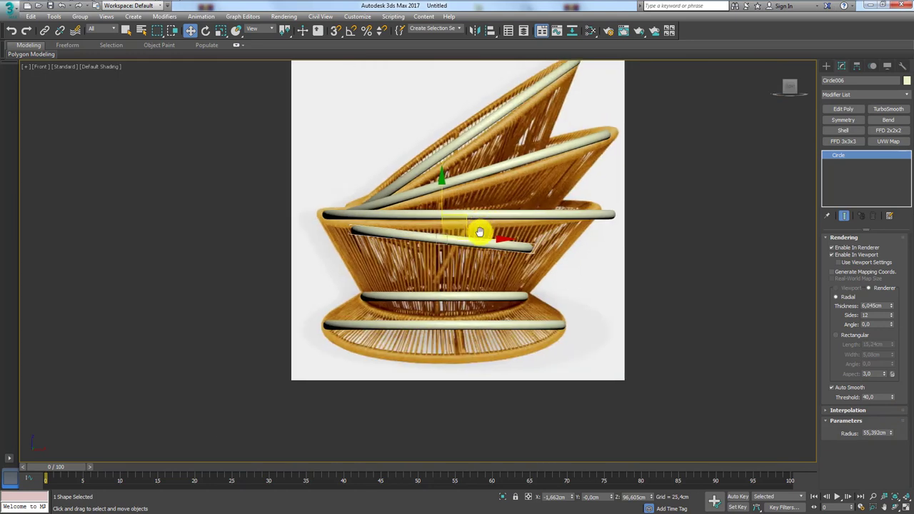
scroll(479, 231, up, 1)
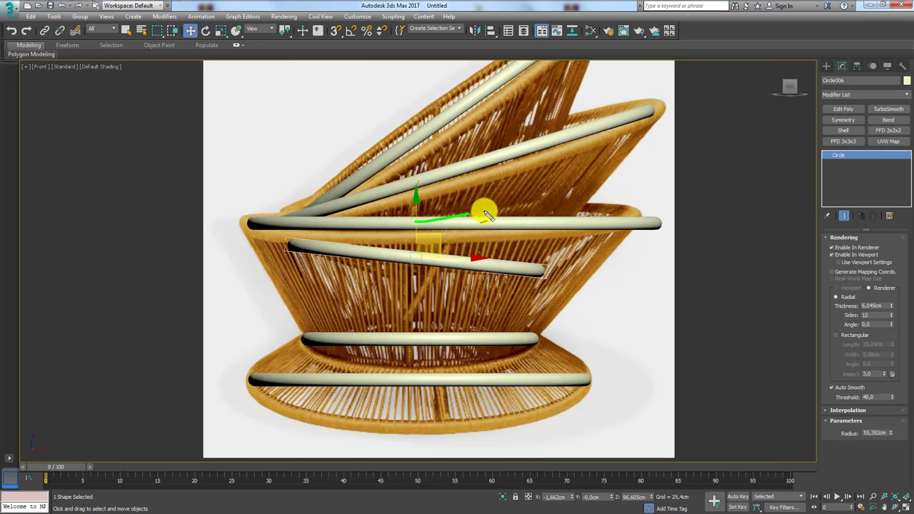
mouse_move(437, 236)
shift+mouse_down()
mouse_move(449, 211)
mouse_move(474, 200)
mouse_move(449, 203)
shift+mouse_up()
click(453, 298)
- Enlarge the new ring copy's radius and adjust its position left and up or down
key(e)
key(w)
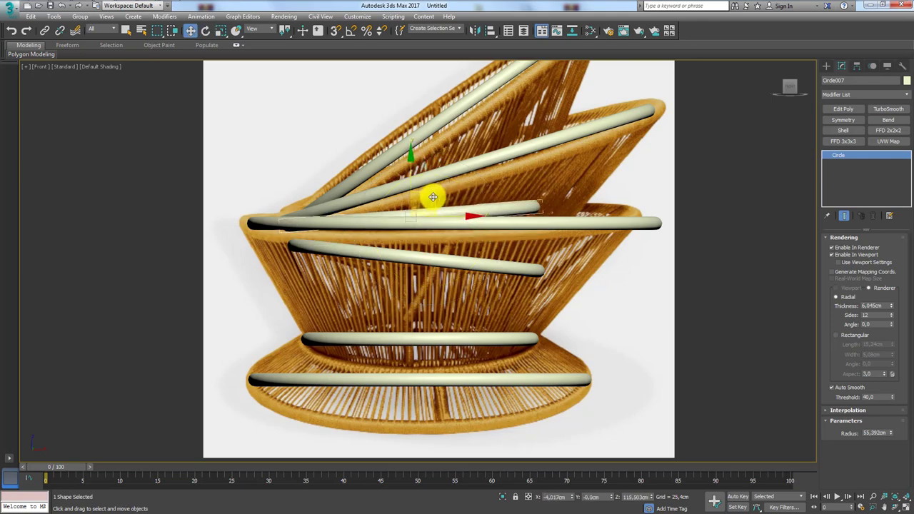
mouse_move(449, 204)
alt+middle_down()
mouse_move(447, 240)
mouse_move(400, 213)
mouse_move(441, 204)
mouse_move(457, 214)
alt+middle_up()
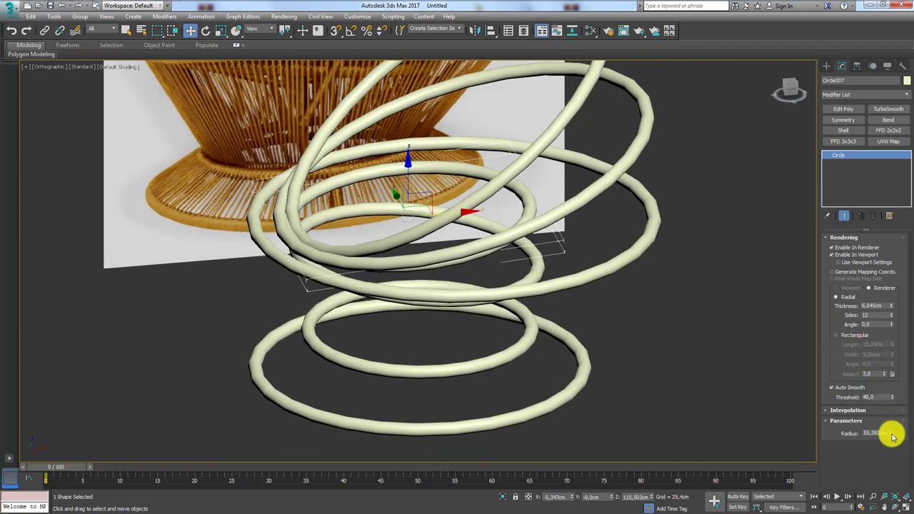
drag(894, 433, 893, 426)
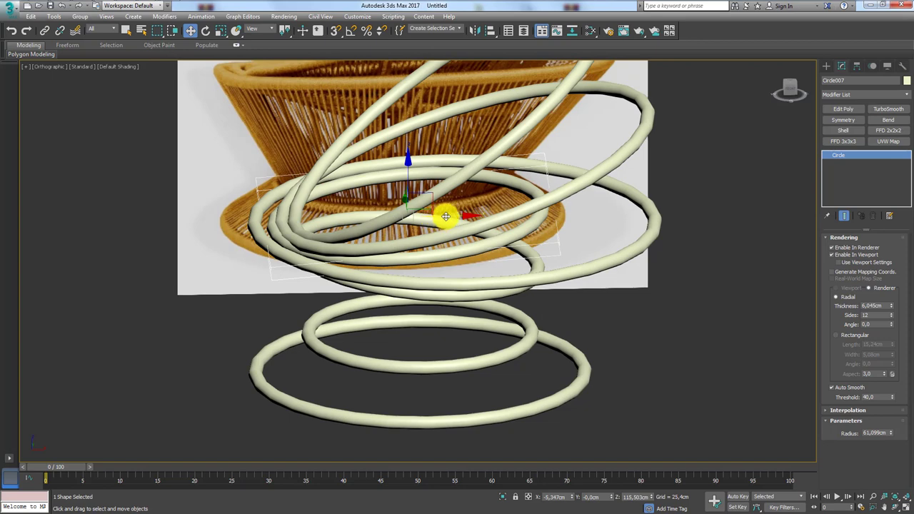
drag(446, 217, 441, 216)
alt+middle_drag(390, 192, 391, 205)
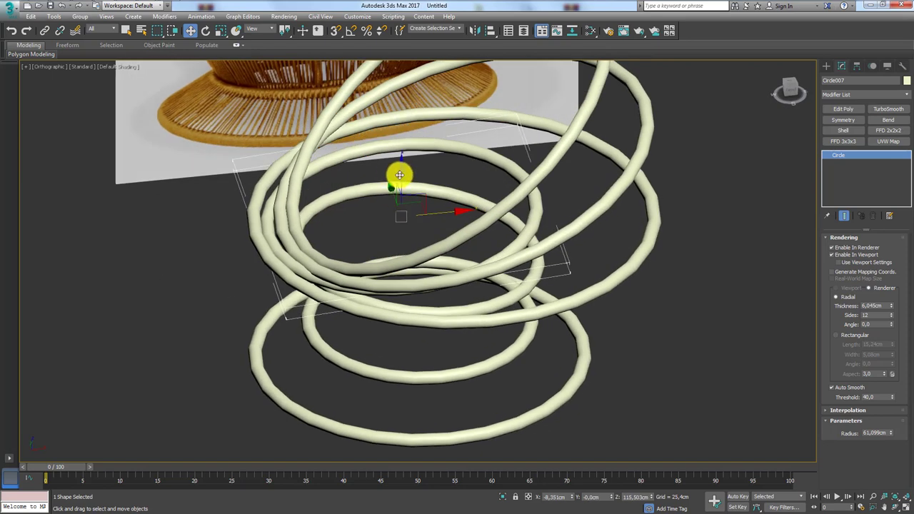
drag(399, 175, 398, 176)
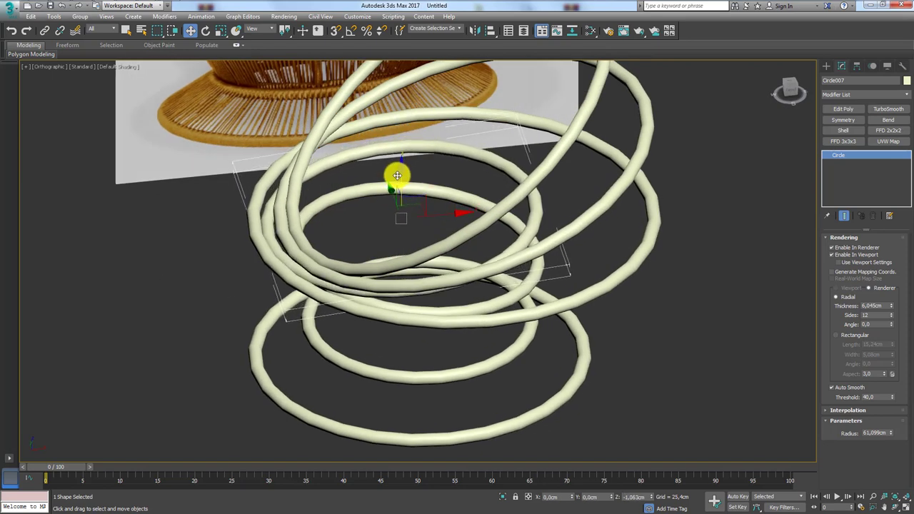
mouse_move(392, 186)
alt+middle_down()
mouse_move(402, 204)
mouse_move(400, 245)
mouse_move(357, 202)
mouse_move(433, 170)
mouse_move(384, 176)
mouse_move(277, 231)
mouse_move(349, 197)
alt+middle_up()
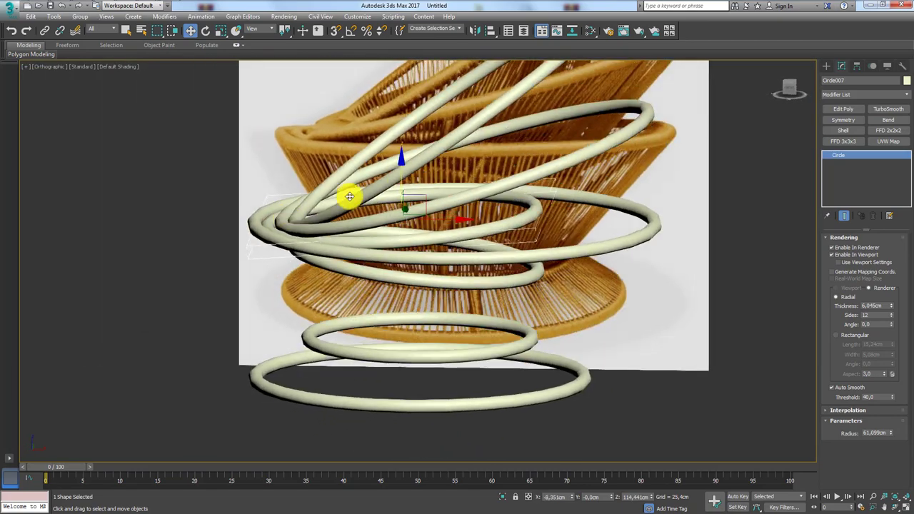
drag(404, 177, 403, 175)
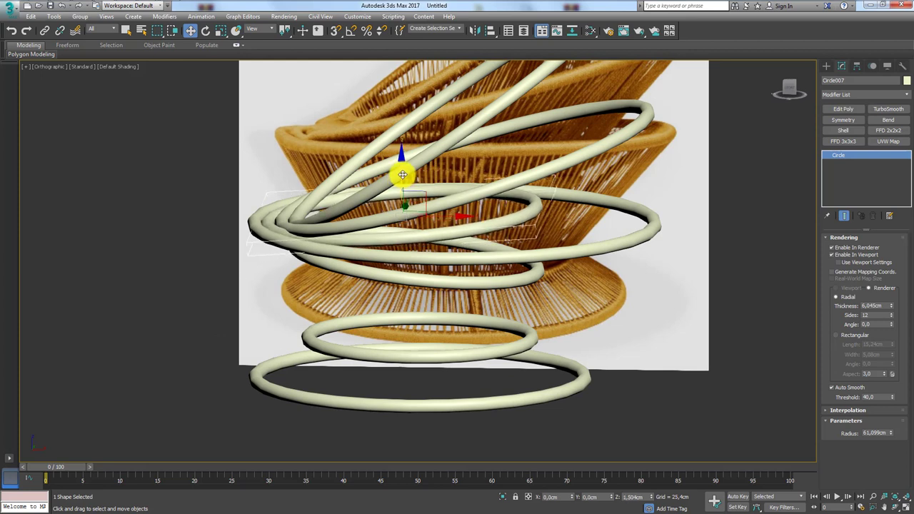
- Tilt the two top rings together to a new angle and shift them into place
ctrl+click(347, 201)
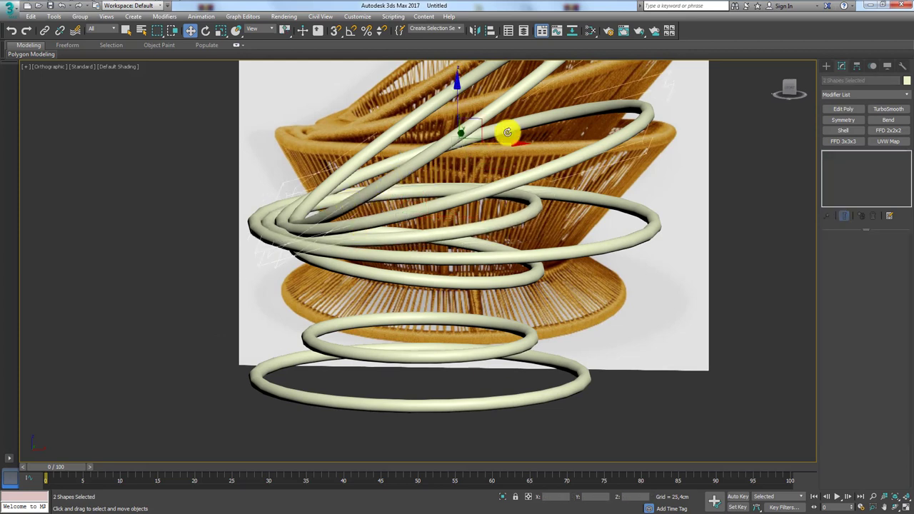
key(e)
drag(500, 108, 453, 135)
key(w)
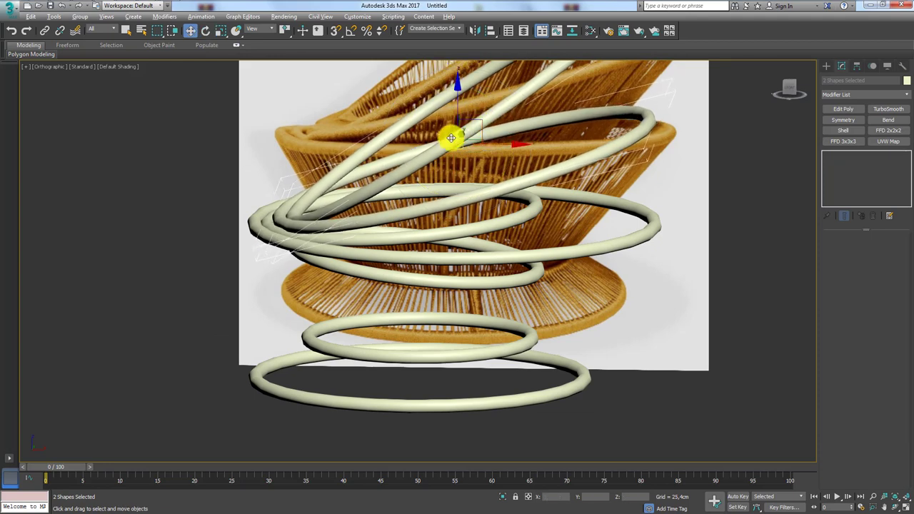
mouse_move(453, 136)
alt+middle_down()
mouse_move(465, 154)
mouse_move(448, 212)
alt+middle_up()
- Reduce Circle007's radius and shift it along X to about 8.2 cm, orbiting to check alignment
click(447, 212)
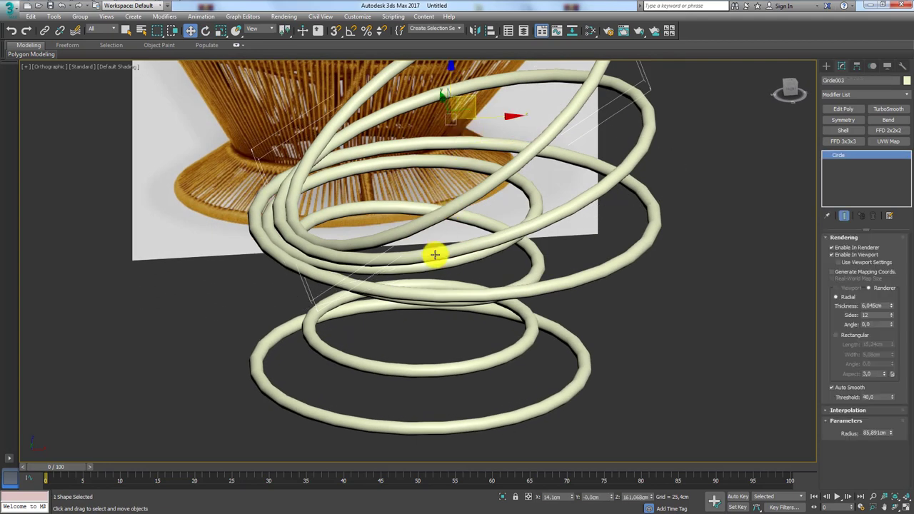
alt+middle_drag(616, 286, 520, 277)
click(465, 265)
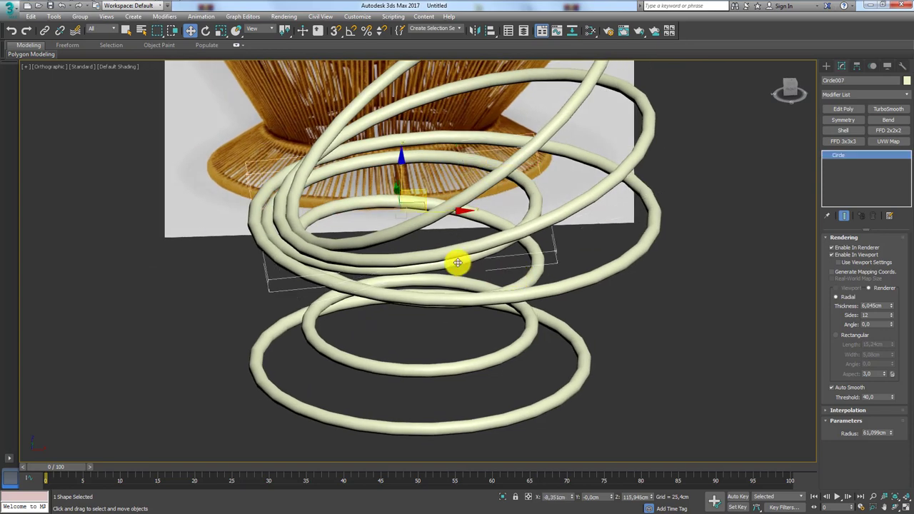
mouse_move(892, 420)
mouse_down()
mouse_move(890, 428)
mouse_move(889, 418)
mouse_up()
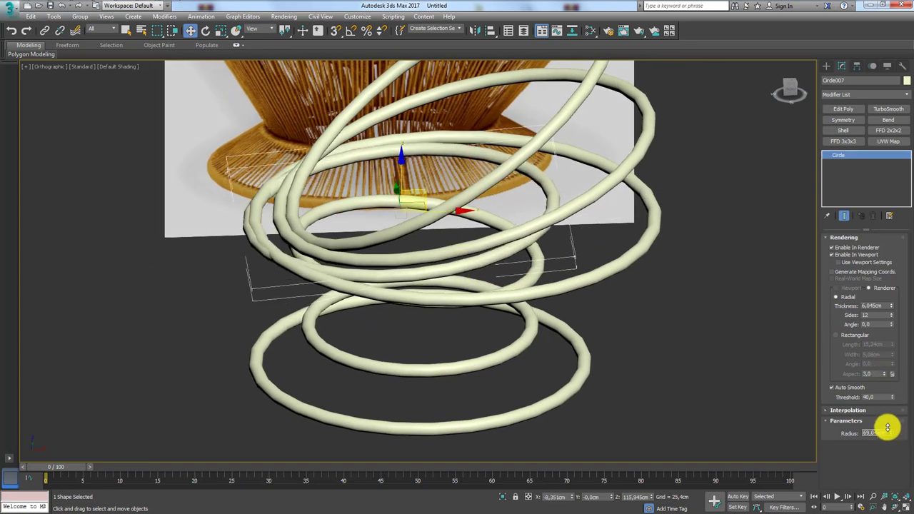
drag(440, 212, 460, 212)
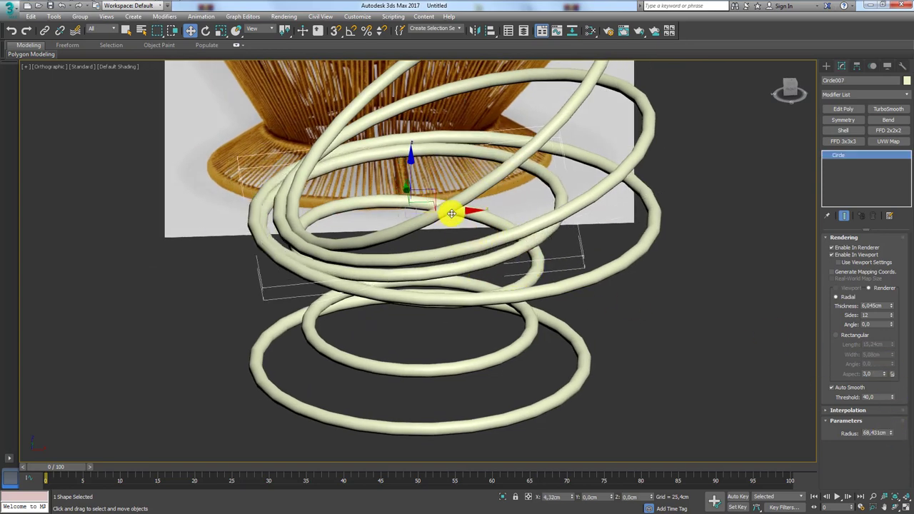
mouse_move(461, 213)
alt+middle_down()
mouse_move(473, 225)
mouse_move(451, 261)
alt+middle_up()
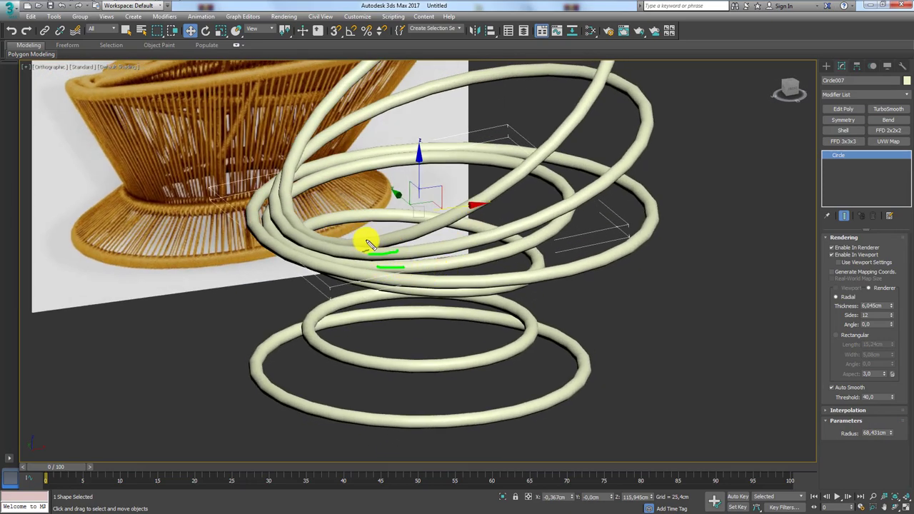
mouse_move(463, 230)
alt+middle_down()
mouse_move(500, 274)
mouse_move(327, 340)
alt+middle_up()
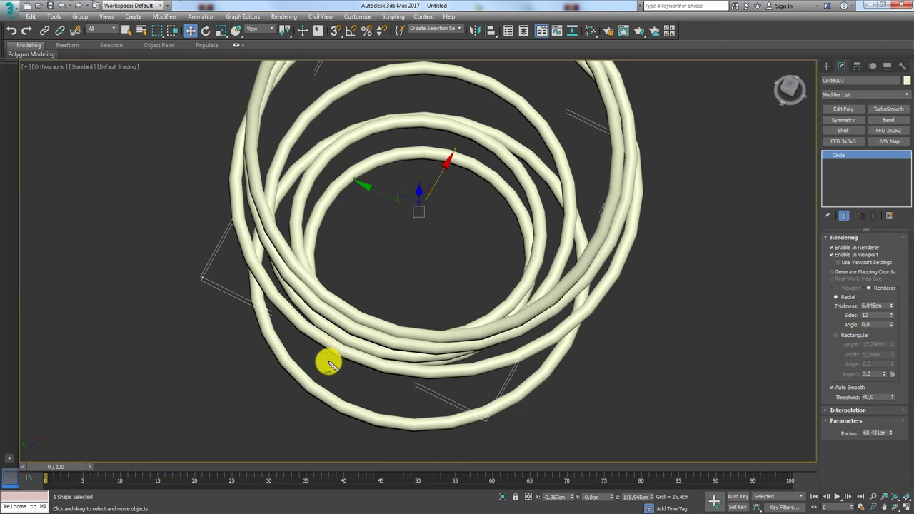
mouse_move(465, 308)
alt+middle_down()
mouse_move(359, 267)
mouse_move(350, 241)
mouse_move(465, 265)
mouse_move(449, 257)
mouse_move(437, 270)
mouse_move(428, 255)
mouse_move(408, 269)
mouse_move(351, 279)
mouse_move(417, 256)
alt+middle_up()
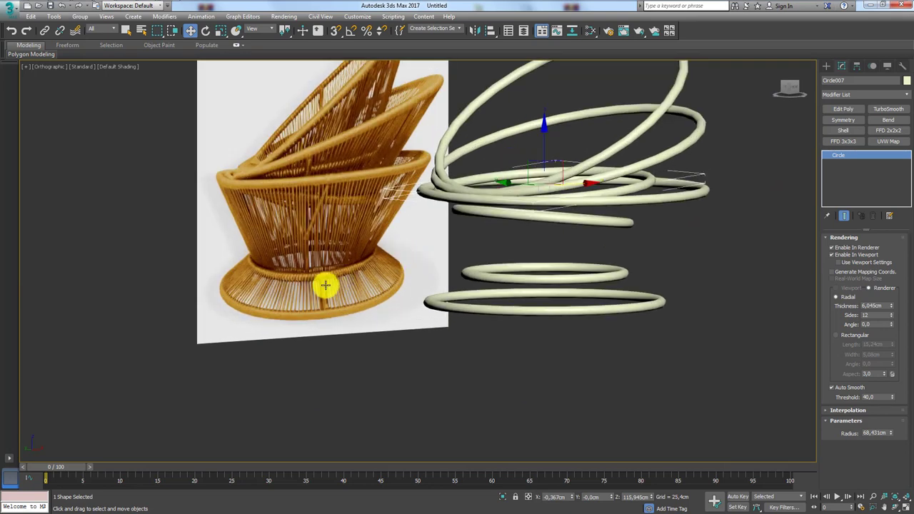
- Bring up the chair reference photo and close the pedido.jpg screenshot
drag(381, 251, 400, 261)
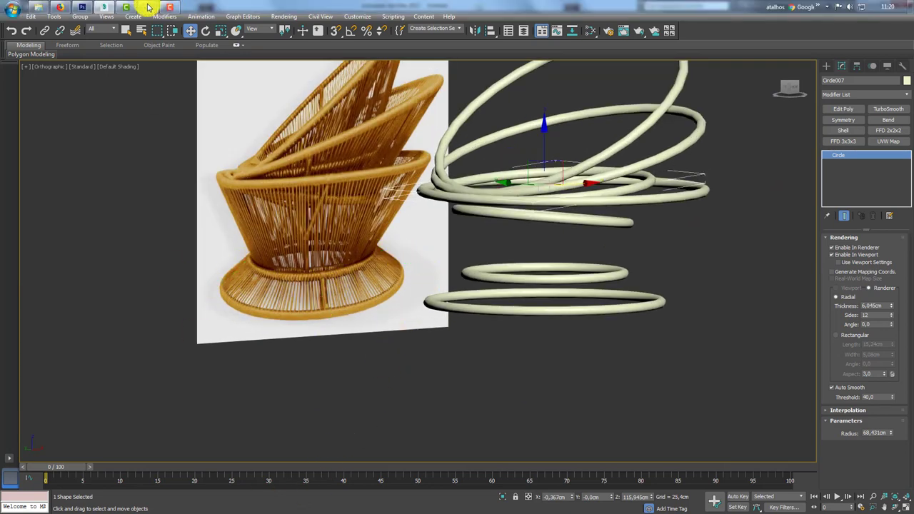
click(203, 54)
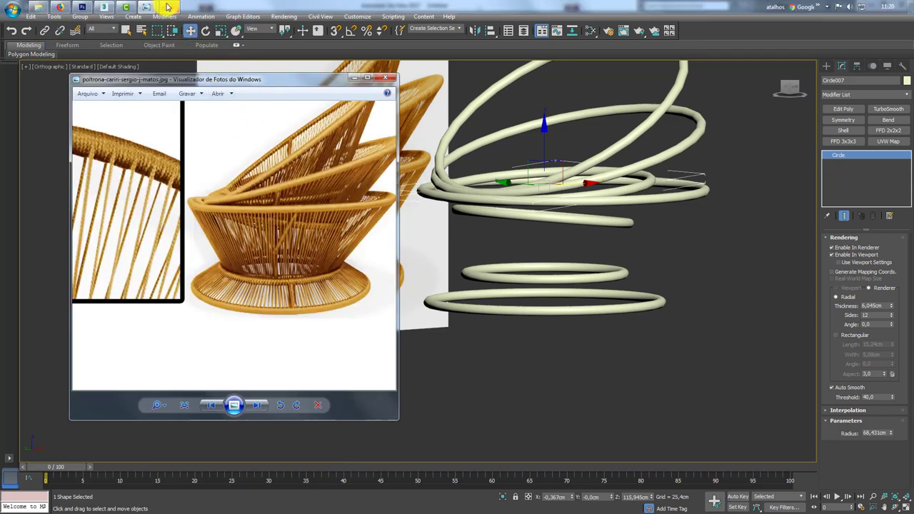
mouse_move(146, 7)
click(102, 61)
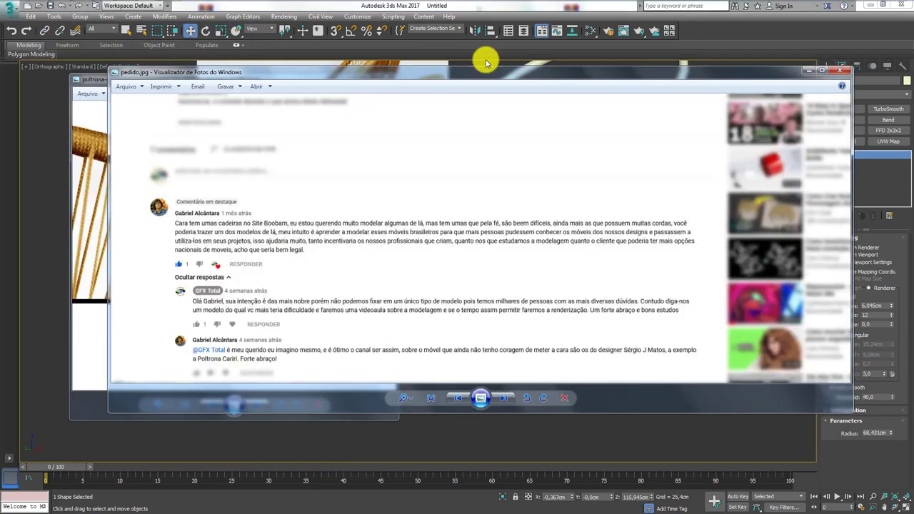
click(843, 72)
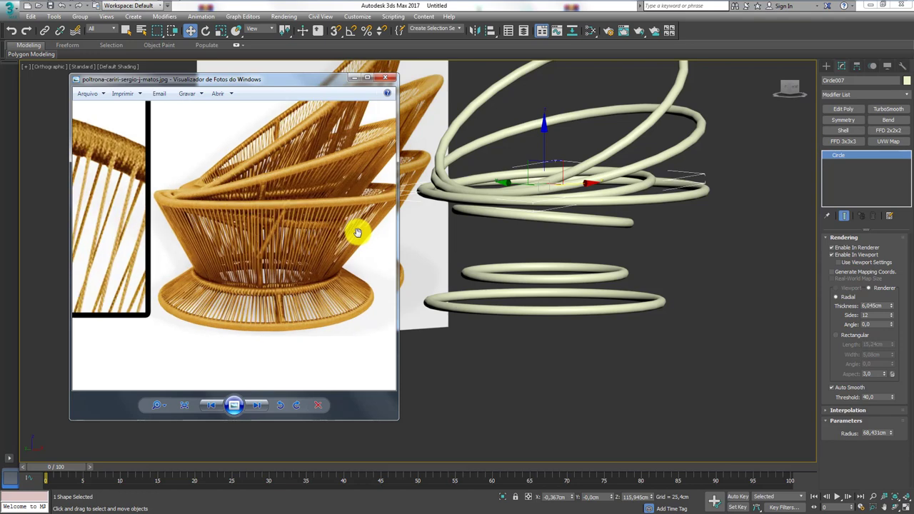
- Zoom in and out on the reference photo to study the chair's side profile, then close it
scroll(357, 233, down, 2)
scroll(341, 262, up, 2)
scroll(327, 261, down, 2)
scroll(309, 191, up, 2)
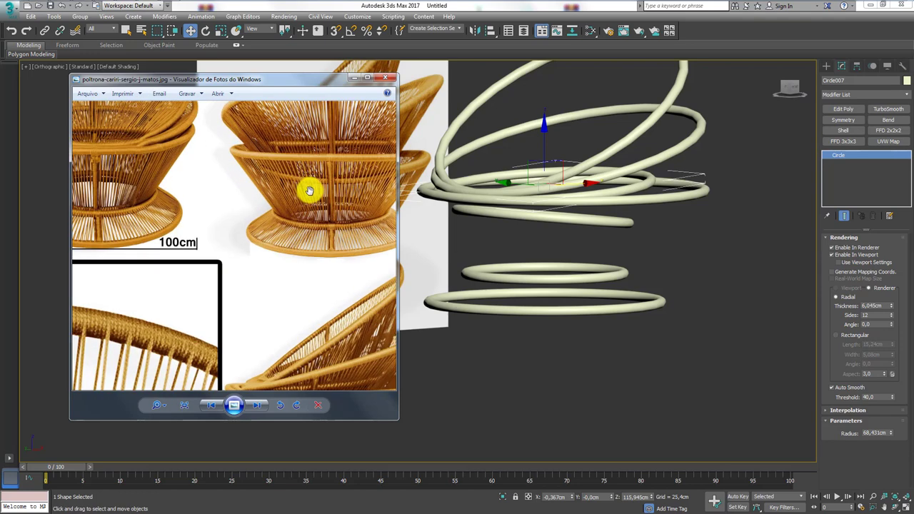
scroll(310, 190, down, 1)
scroll(300, 261, up, 1)
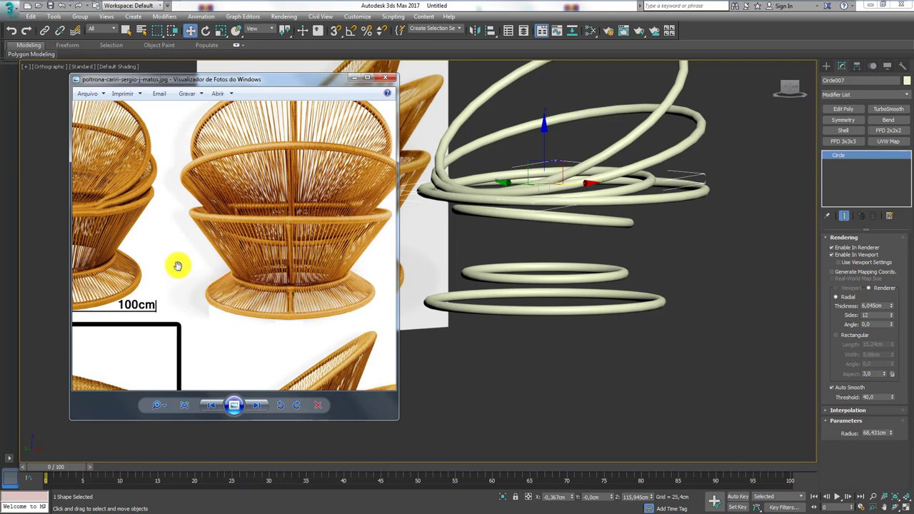
scroll(179, 265, down, 1)
scroll(265, 237, up, 1)
scroll(282, 302, down, 1)
scroll(270, 307, up, 1)
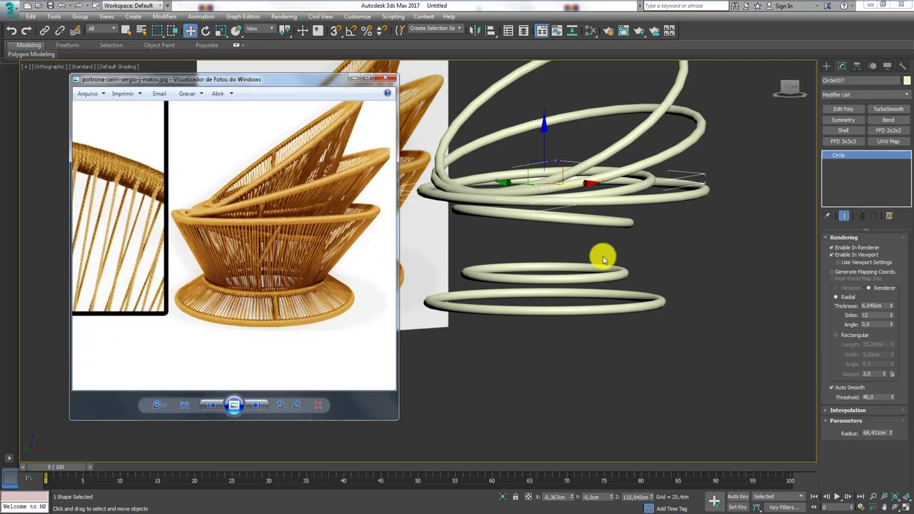
click(365, 78)
- Select the outer base ring Circle001 and convert it to an Editable Spline
mouse_move(536, 200)
alt+middle_down()
mouse_move(615, 329)
mouse_move(614, 314)
alt+middle_up()
click(614, 328)
scroll(614, 314, up, 2)
scroll(625, 317, up, 1)
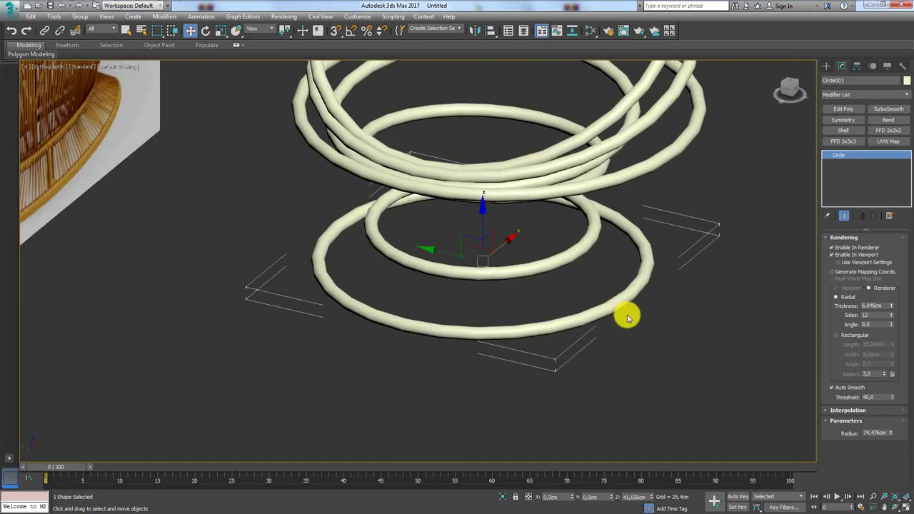
key(F4)
middle_drag(735, 255, 618, 271)
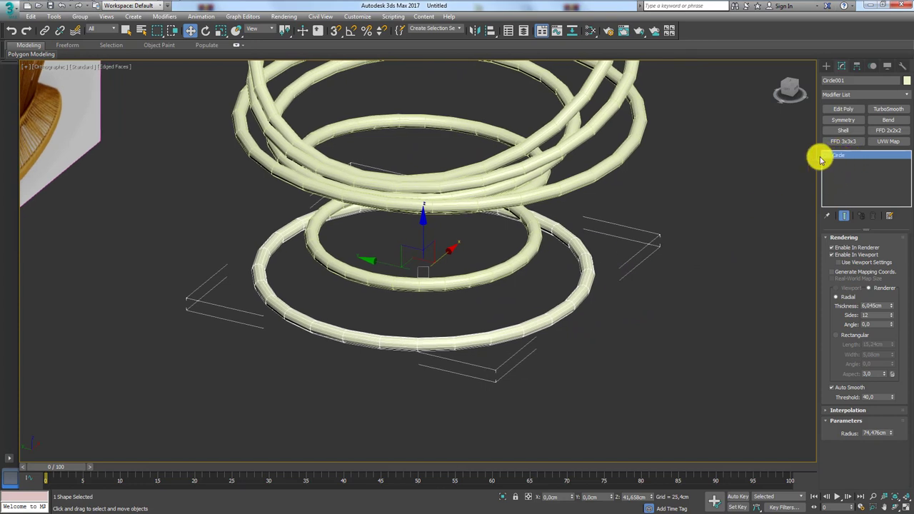
right_click(588, 263)
mouse_move(614, 373)
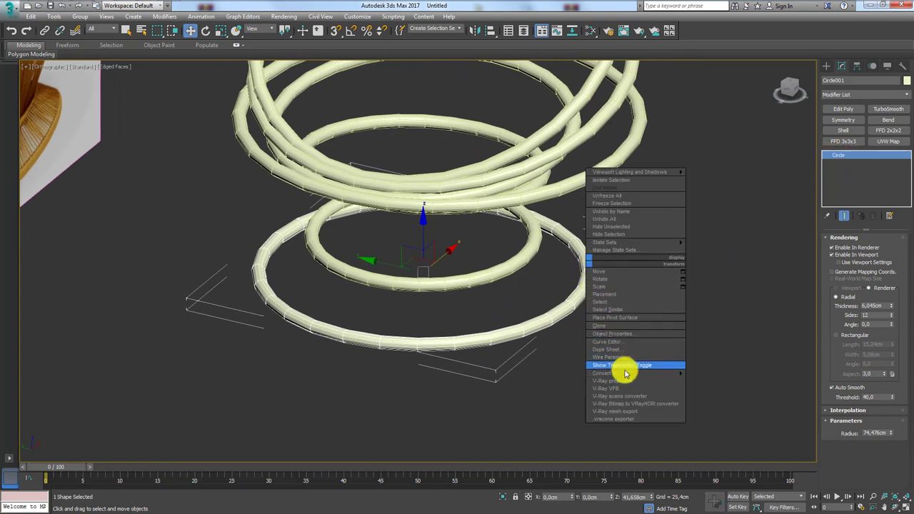
click(726, 377)
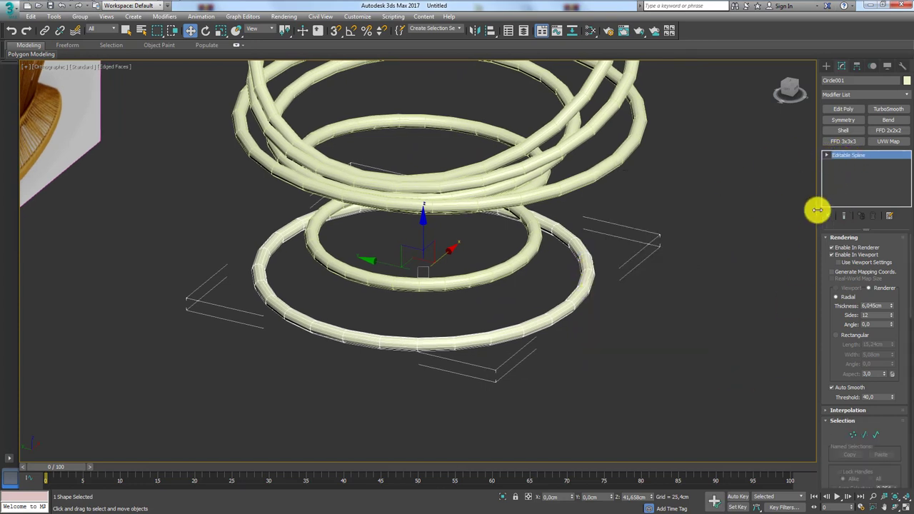
- Turn off Enable In Viewport and attach the small inner base ring to Circle001
drag(820, 218, 782, 221)
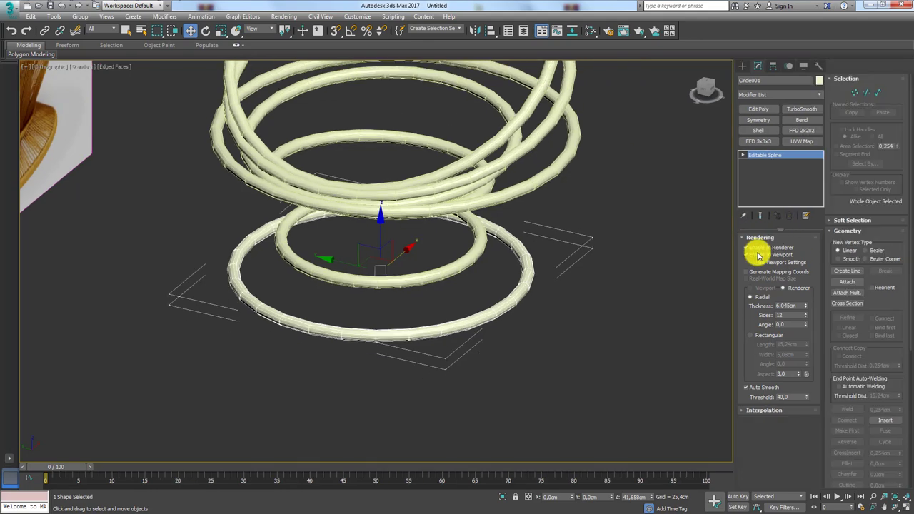
click(747, 255)
drag(524, 282, 491, 258)
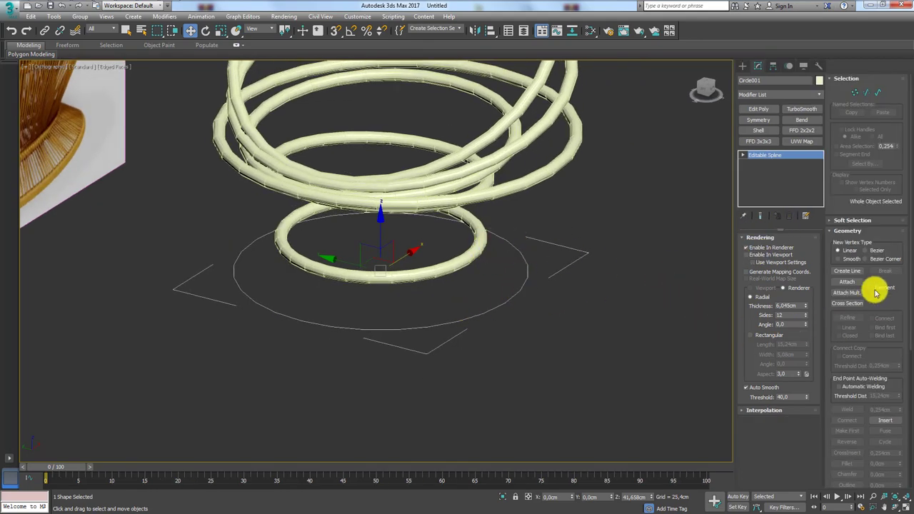
click(849, 282)
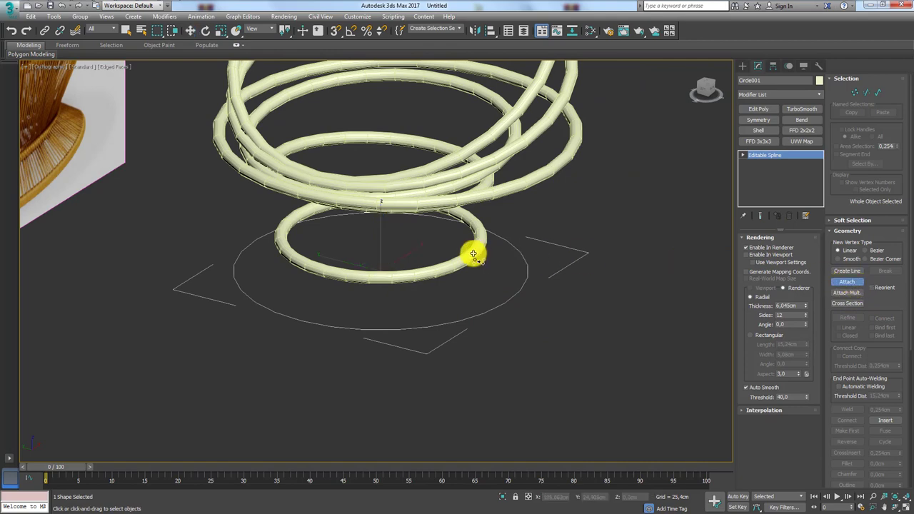
click(473, 255)
key(w)
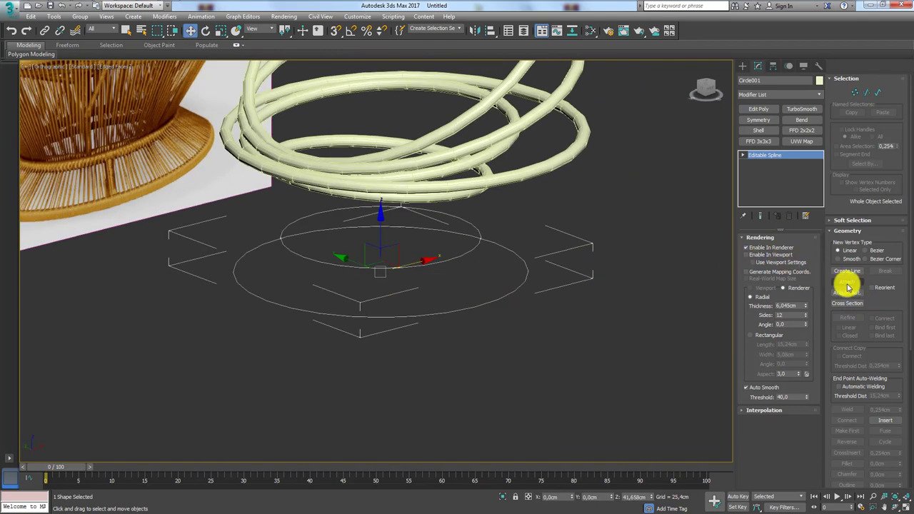
- Use Cross Section at Vertex level to link the inner and outer circles with struts
click(850, 304)
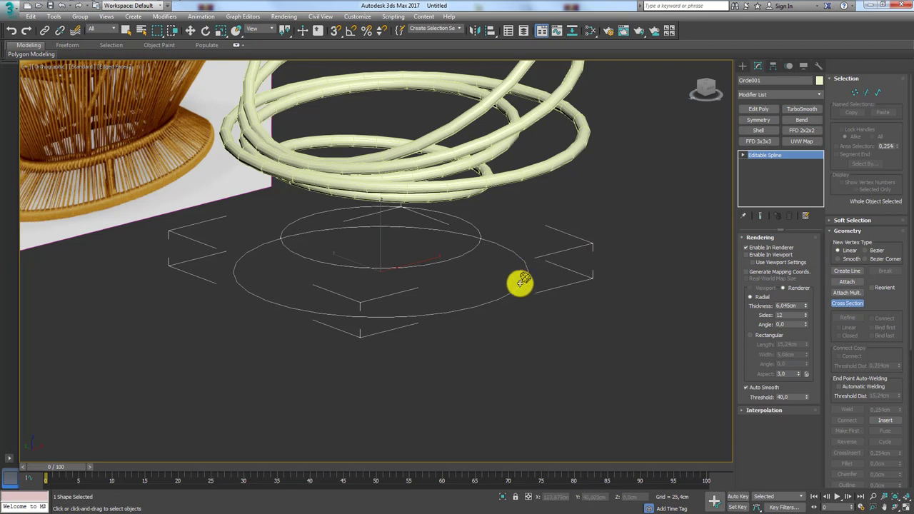
click(855, 93)
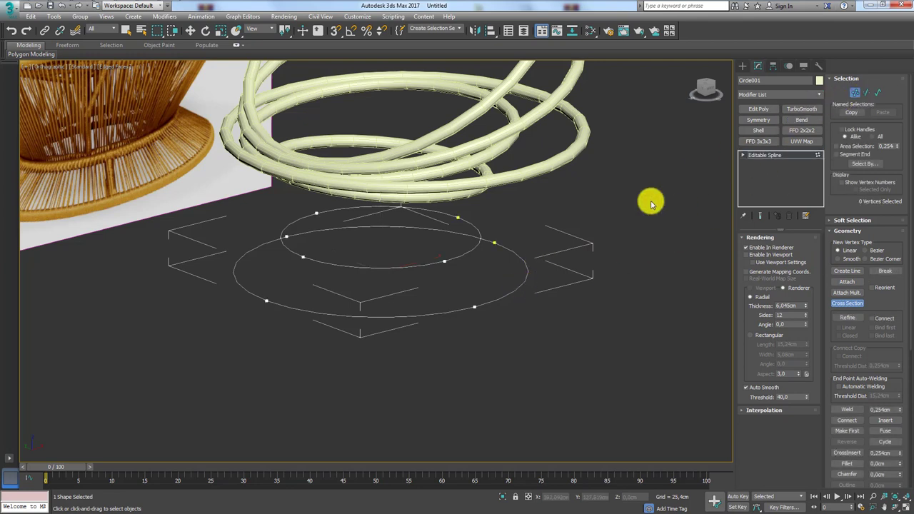
drag(445, 262, 470, 309)
drag(292, 261, 259, 293)
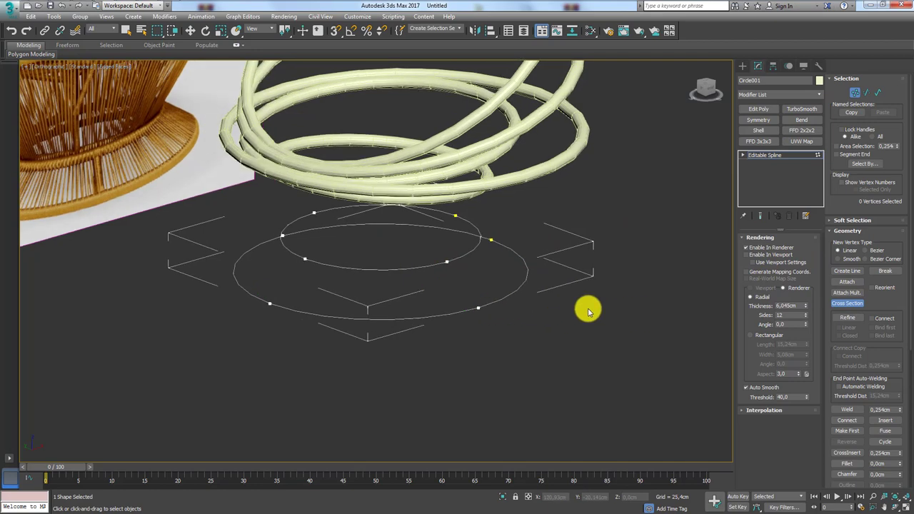
click(507, 297)
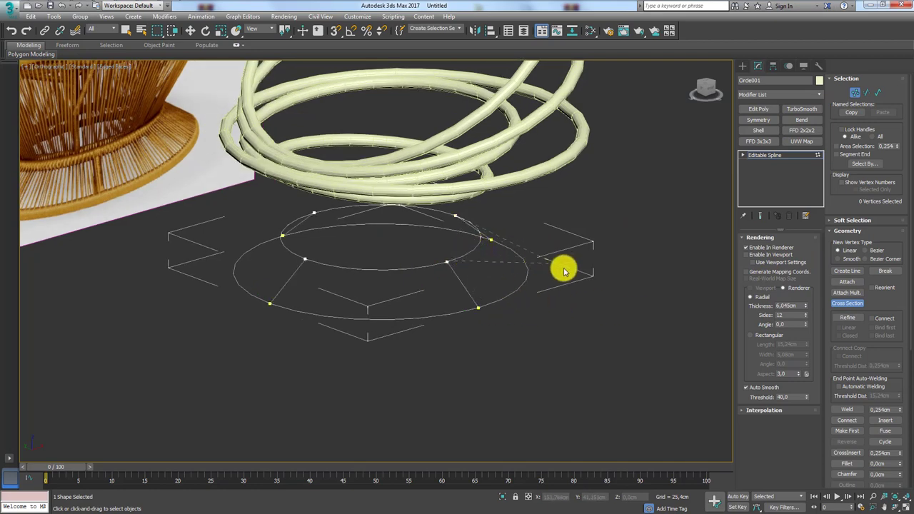
mouse_move(564, 271)
alt+middle_down()
mouse_move(465, 275)
mouse_move(502, 267)
mouse_move(522, 278)
alt+middle_up()
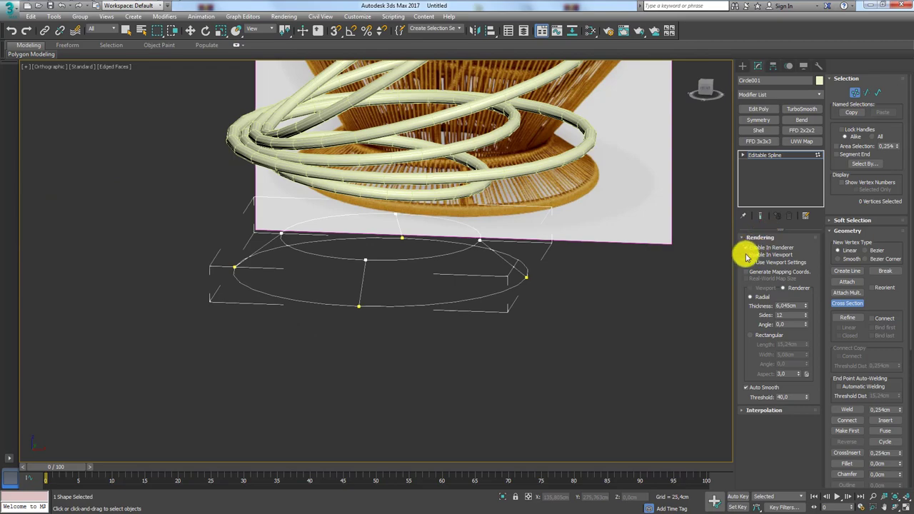
- Turn on Enable In Renderer and Enable In Viewport so the base shows as tubes
click(747, 255)
click(747, 247)
mouse_move(547, 288)
alt+middle_down()
mouse_move(586, 304)
mouse_move(567, 308)
mouse_move(661, 343)
mouse_move(498, 300)
mouse_move(519, 298)
mouse_move(438, 271)
alt+middle_up()
- Exit vertex editing of the base spline and orbit to a side view
scroll(527, 262, up, 2)
scroll(527, 262, up, 3)
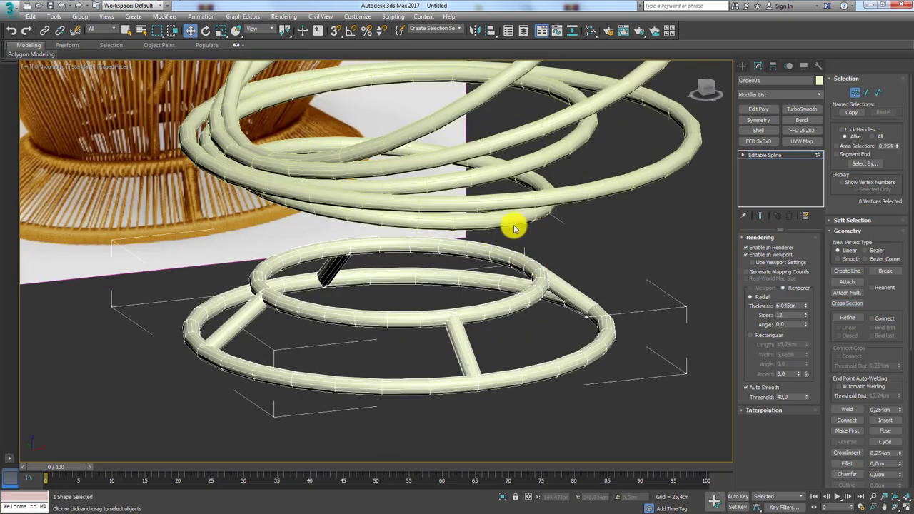
click(771, 155)
mouse_move(495, 268)
alt+middle_down()
mouse_move(484, 259)
mouse_move(473, 203)
mouse_move(379, 271)
mouse_move(412, 272)
mouse_move(326, 214)
alt+middle_up()
scroll(336, 200, up, 2)
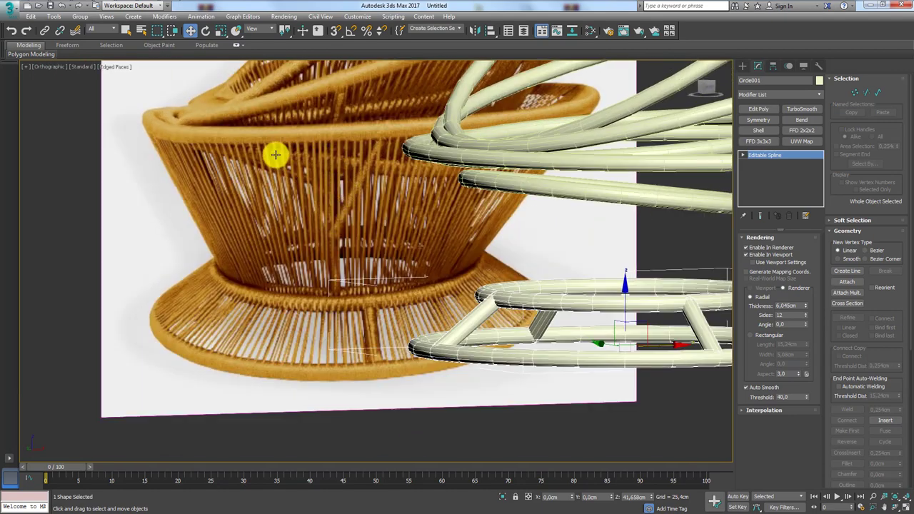
- Compare the rim and vertical supports with the reference photo, then select Circle006
drag(220, 153, 459, 165)
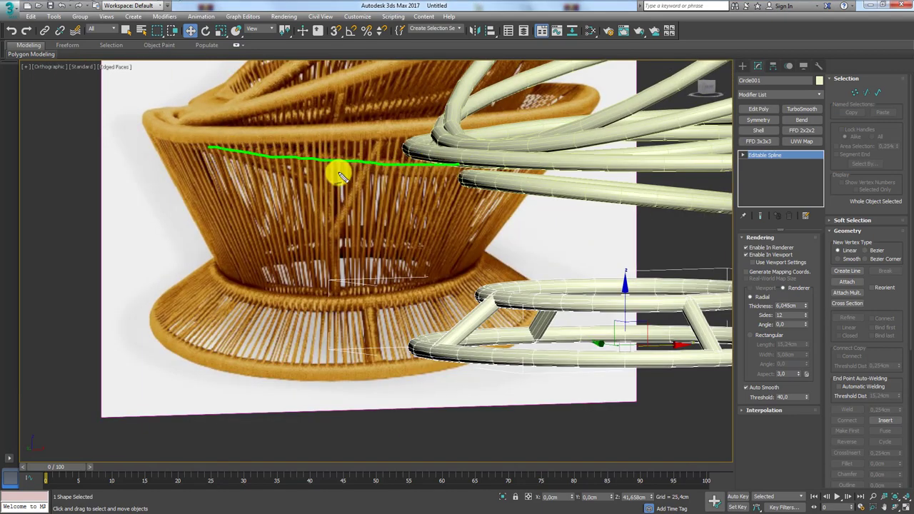
drag(318, 161, 335, 240)
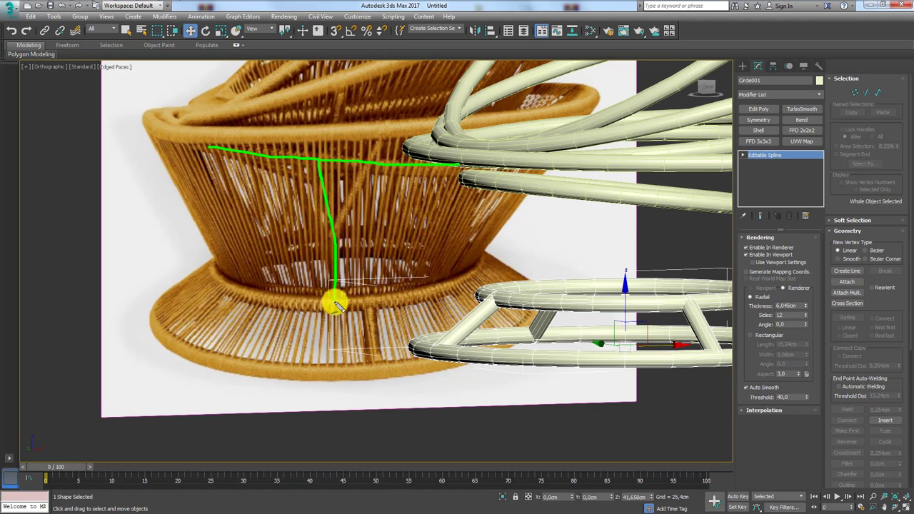
scroll(338, 300, down, 2)
mouse_move(579, 310)
middle_down()
mouse_move(535, 310)
mouse_move(578, 221)
mouse_move(587, 304)
mouse_move(318, 253)
middle_up()
click(572, 246)
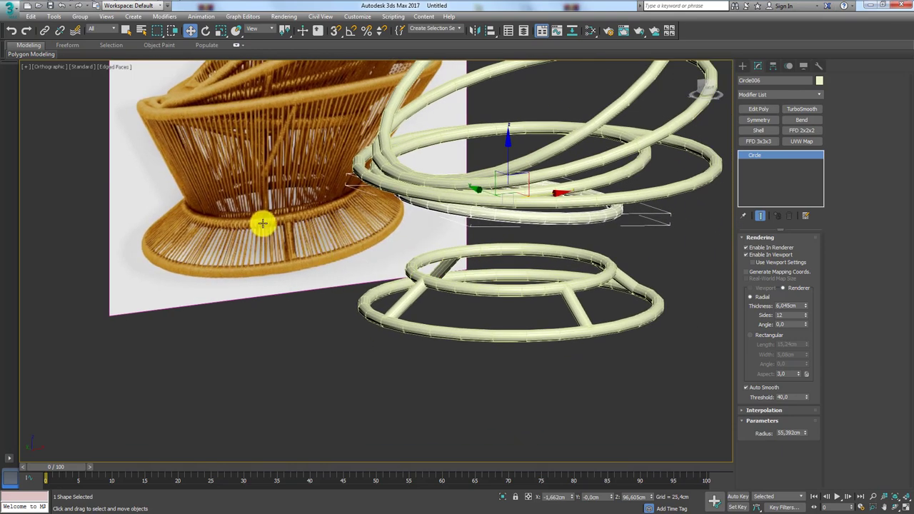
- Shift-drag the large upper ring down onto the base to clone it as Circle008
drag(232, 213, 323, 213)
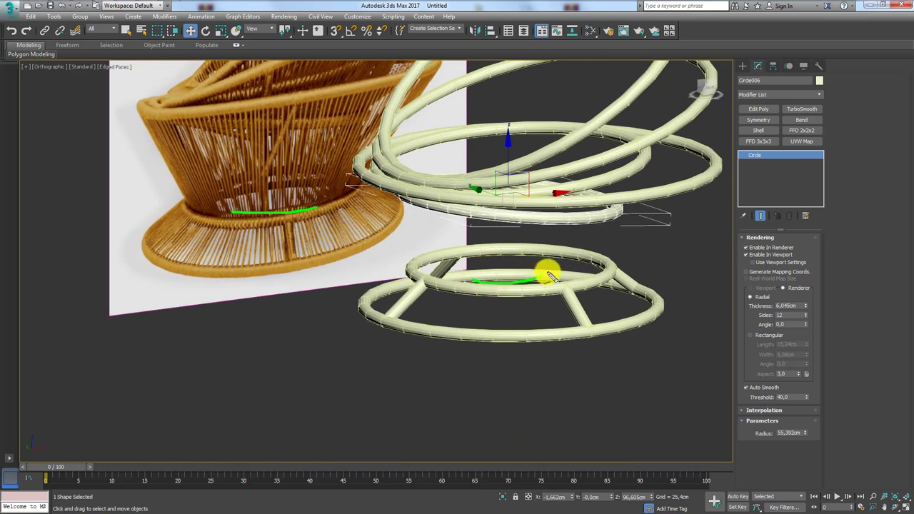
mouse_move(547, 220)
alt+middle_down()
mouse_move(553, 188)
mouse_move(548, 197)
alt+middle_up()
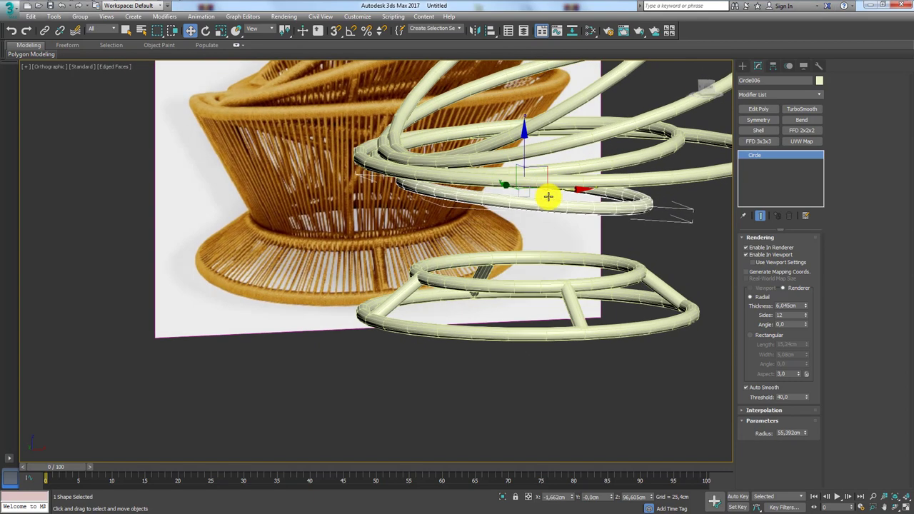
click(576, 169)
shift+drag(562, 116, 562, 248)
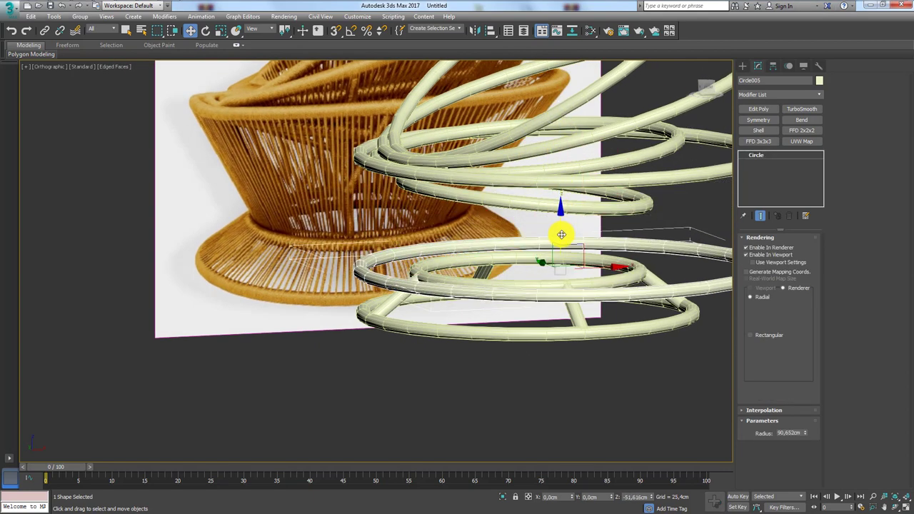
click(457, 303)
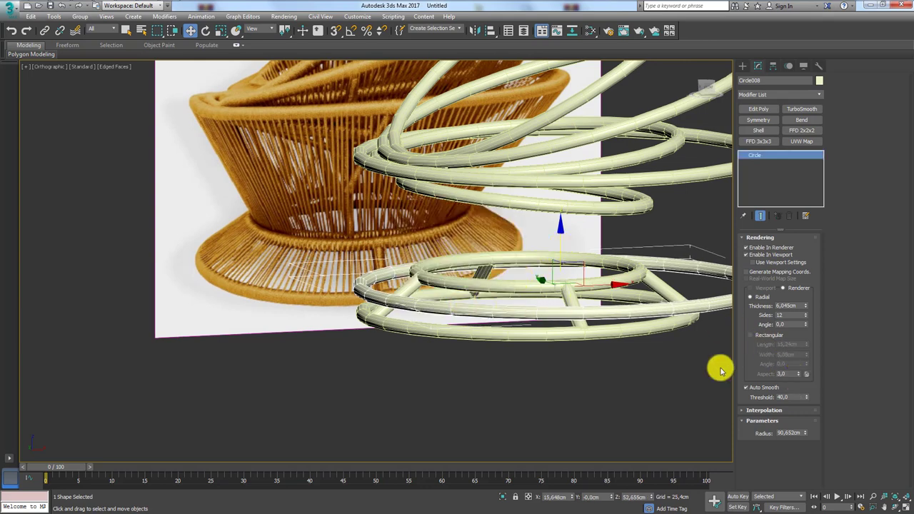
mouse_move(722, 368)
alt+middle_down()
mouse_move(519, 327)
mouse_move(567, 324)
alt+middle_up()
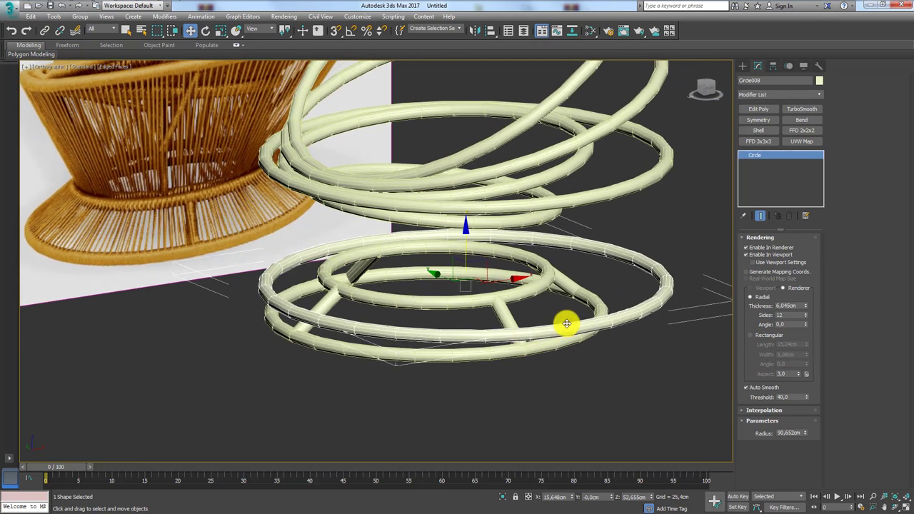
- Align Circle008 to Circle001 on X, Y and Z centres
click(490, 31)
click(541, 283)
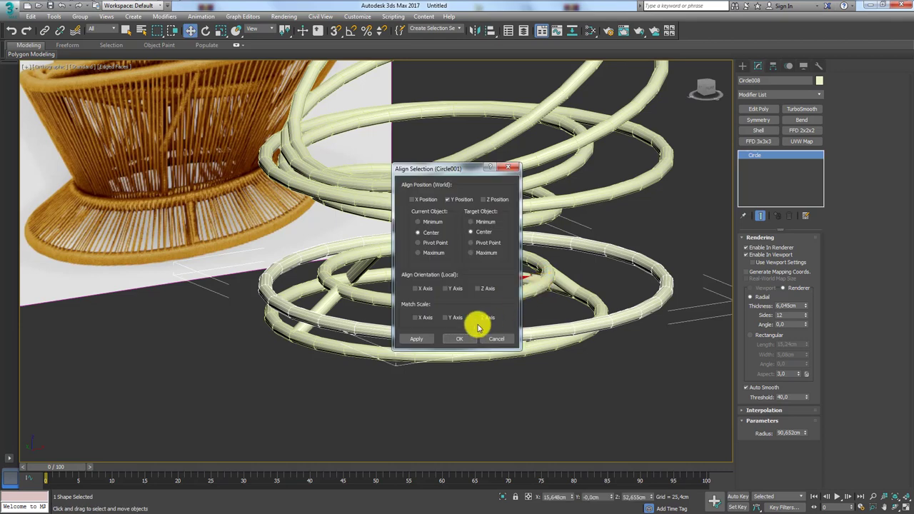
click(418, 199)
click(484, 200)
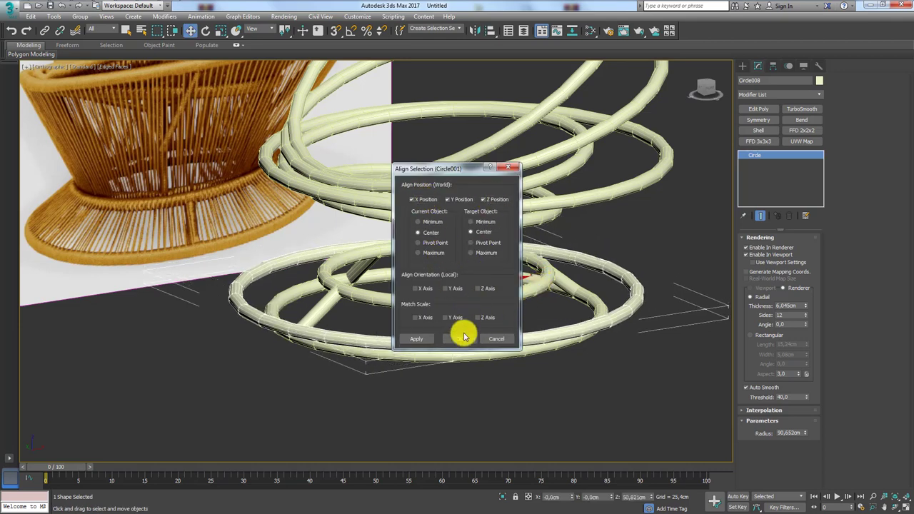
click(459, 338)
- Shrink Circle008 to a 41.7 cm radius and raise it above the base
drag(808, 434, 803, 458)
alt+middle_drag(569, 337, 544, 295)
drag(437, 244, 449, 223)
mouse_move(446, 214)
alt+middle_down()
mouse_move(443, 255)
mouse_move(453, 269)
mouse_move(438, 245)
mouse_move(517, 204)
alt+middle_up()
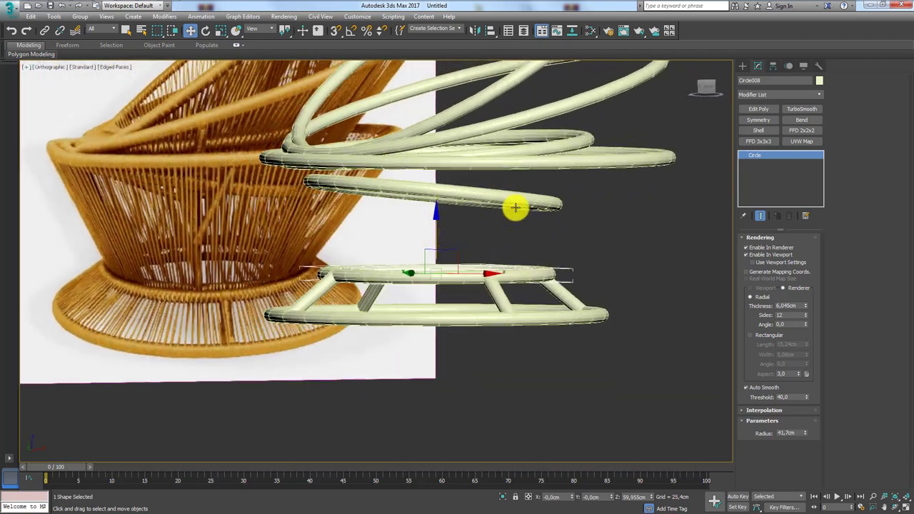
- Convert Circle008 to an Editable Spline and attach the upper ring to it
right_click(538, 269)
mouse_move(565, 375)
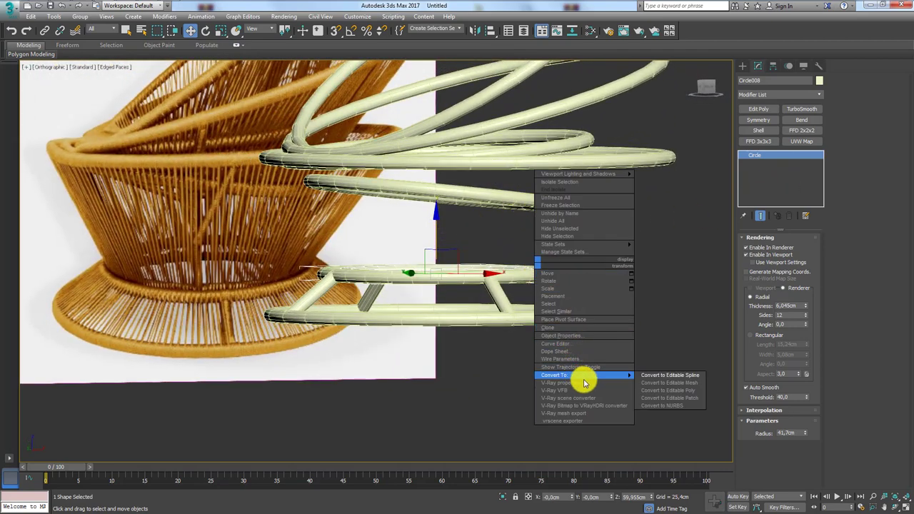
click(657, 379)
alt+middle_drag(663, 378, 602, 293)
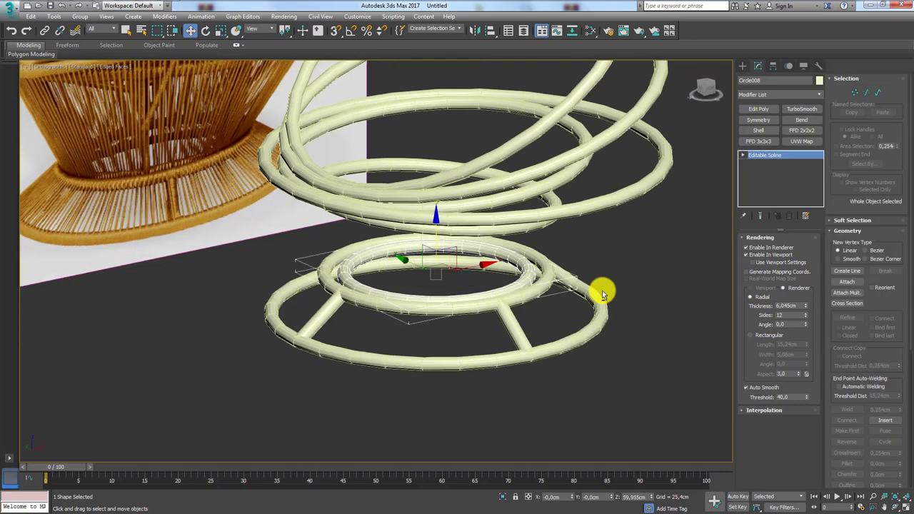
click(848, 283)
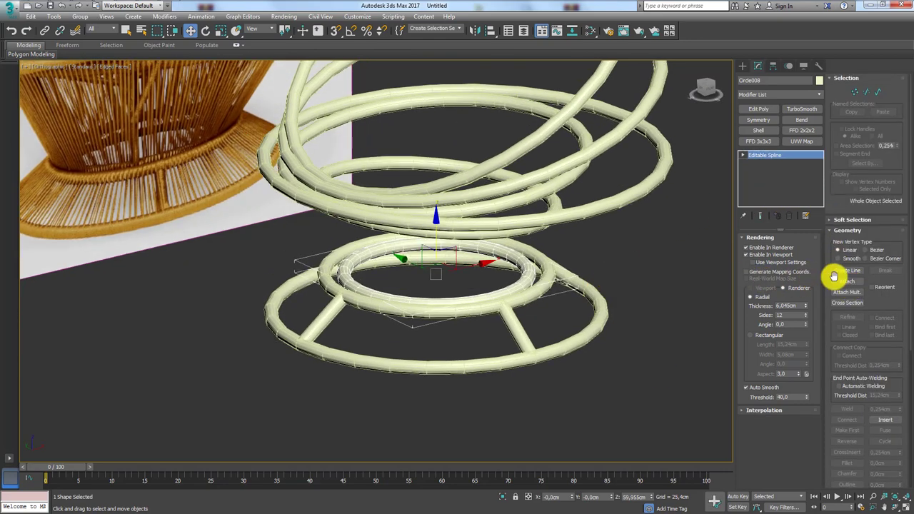
alt+middle_drag(641, 265, 583, 227)
click(547, 207)
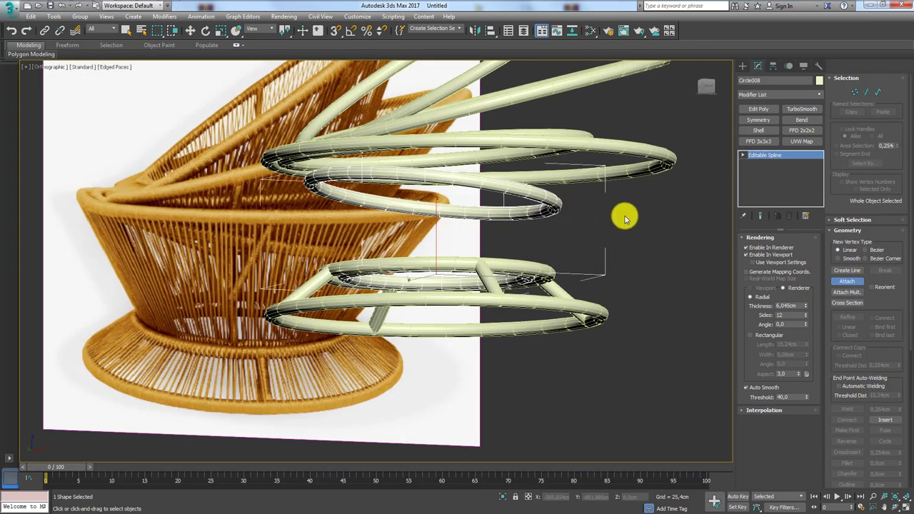
key(w)
- Link the two rings with Cross Section struts at Spline level and render them as thick tubes
mouse_move(605, 232)
alt+middle_down()
mouse_move(596, 245)
mouse_move(615, 257)
alt+middle_up()
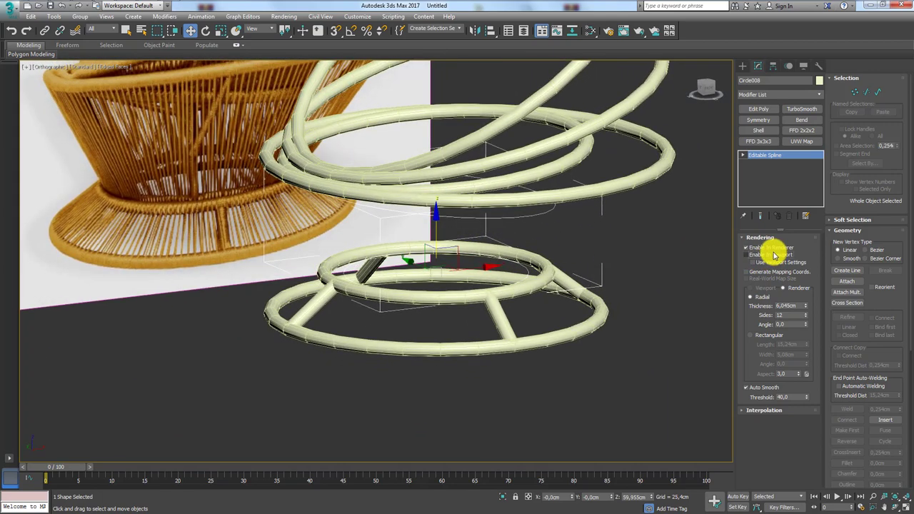
click(746, 248)
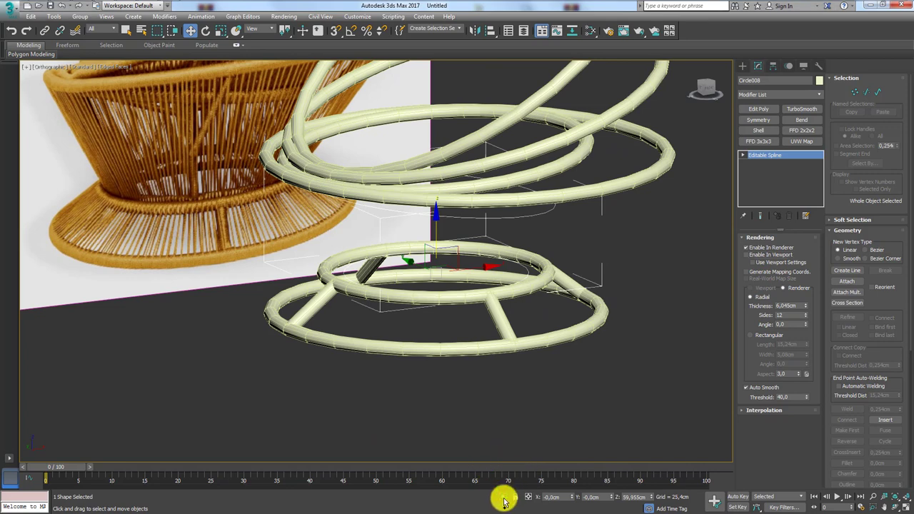
alt+middle_drag(572, 374, 588, 351)
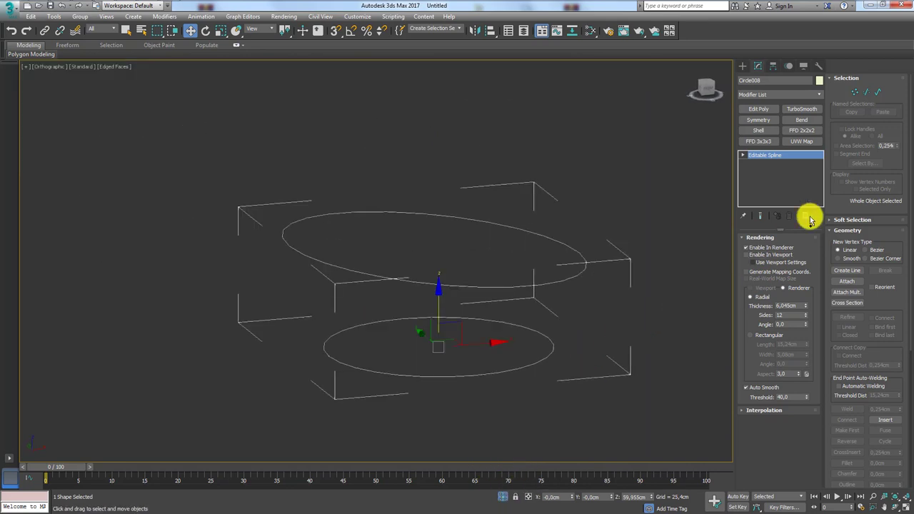
click(877, 94)
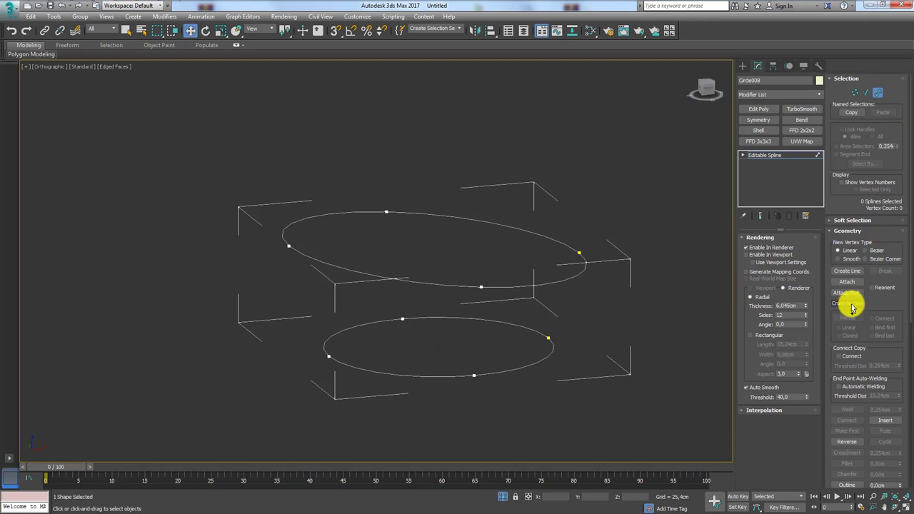
click(850, 304)
click(539, 365)
click(585, 269)
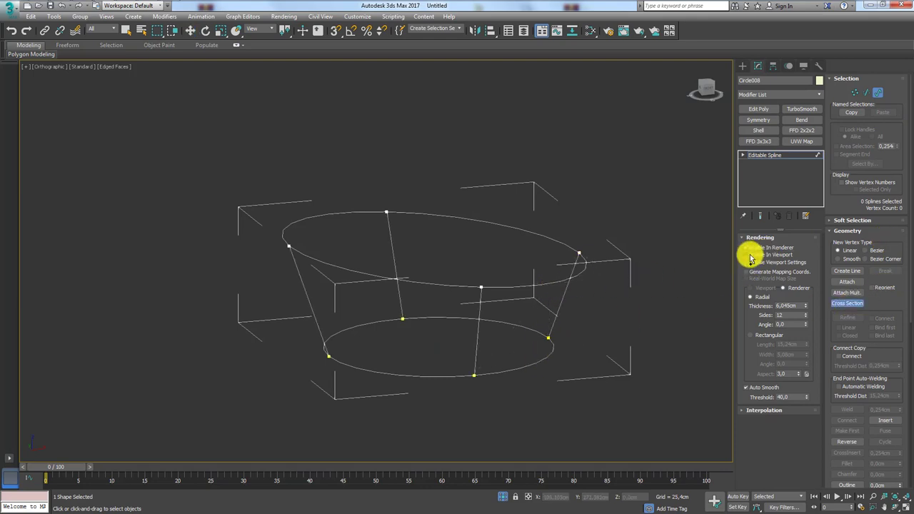
click(747, 255)
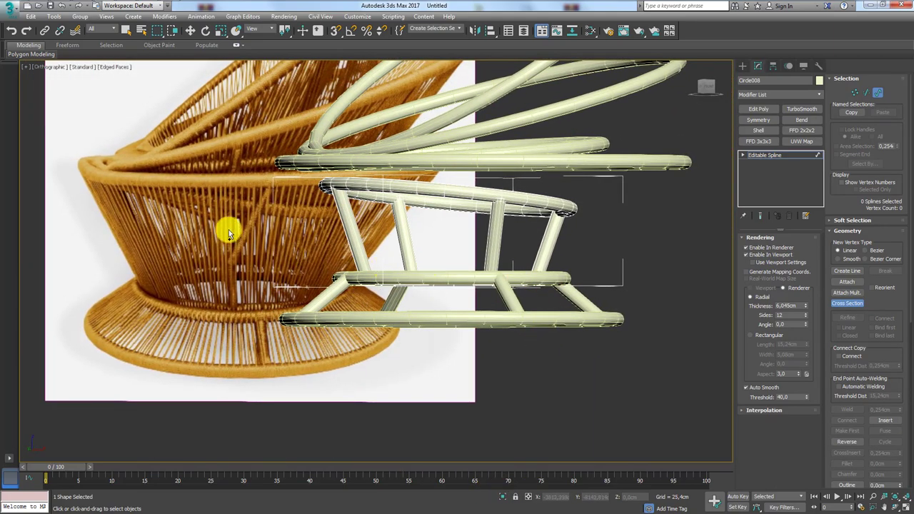
- Sketch a diagonal strut's direction over the reference photo and compare it with the frame
drag(231, 301, 220, 249)
alt+middle_drag(240, 299, 268, 195)
scroll(272, 193, up, 5)
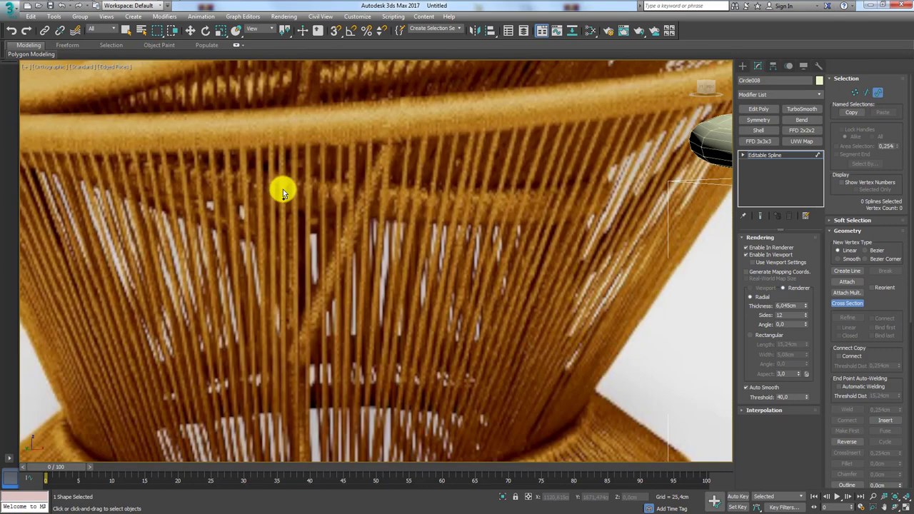
scroll(283, 192, up, 2)
scroll(286, 207, down, 5)
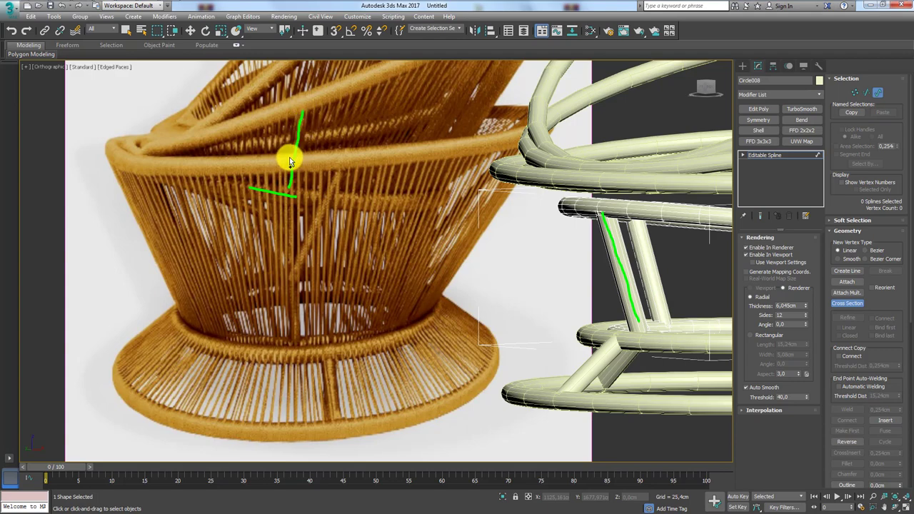
scroll(419, 271, down, 2)
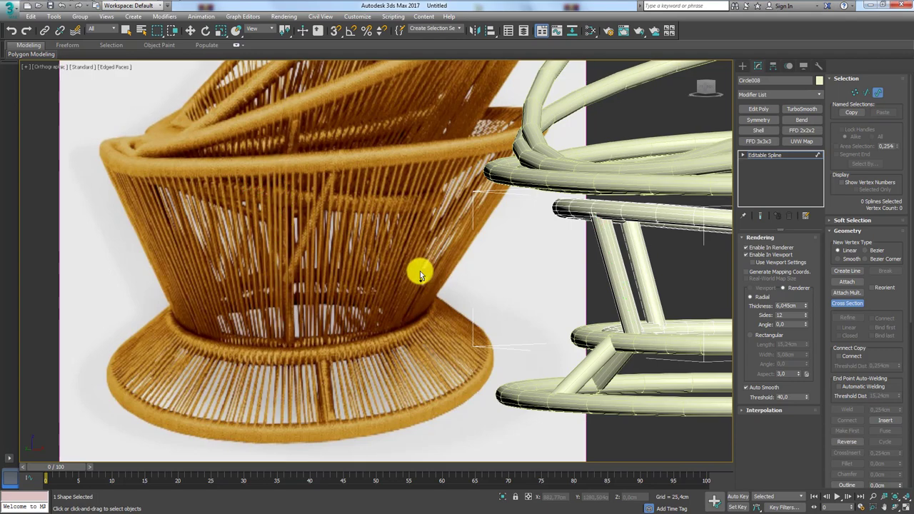
scroll(490, 271, down, 3)
scroll(540, 261, up, 3)
scroll(541, 262, up, 2)
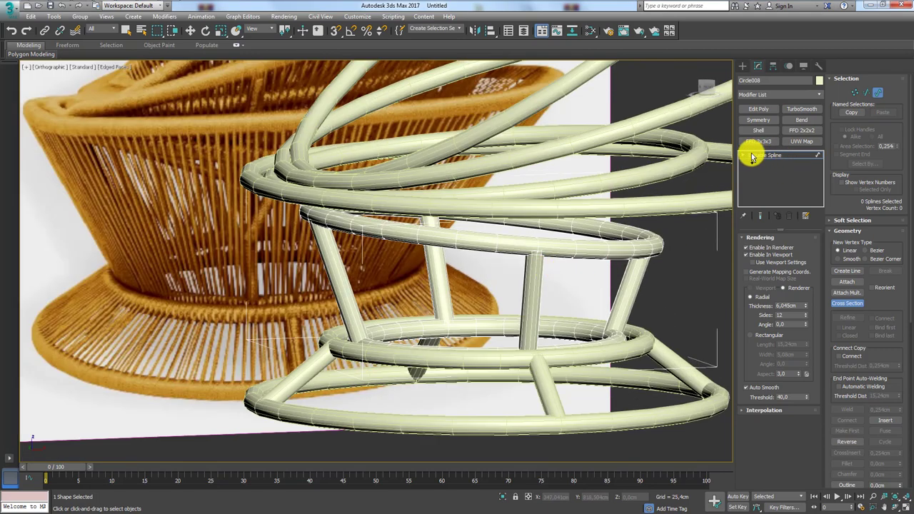
- At Segment level, turn off Enable In Viewport so the strut frame shows as lines
click(744, 155)
click(763, 172)
alt+middle_drag(612, 255, 547, 282)
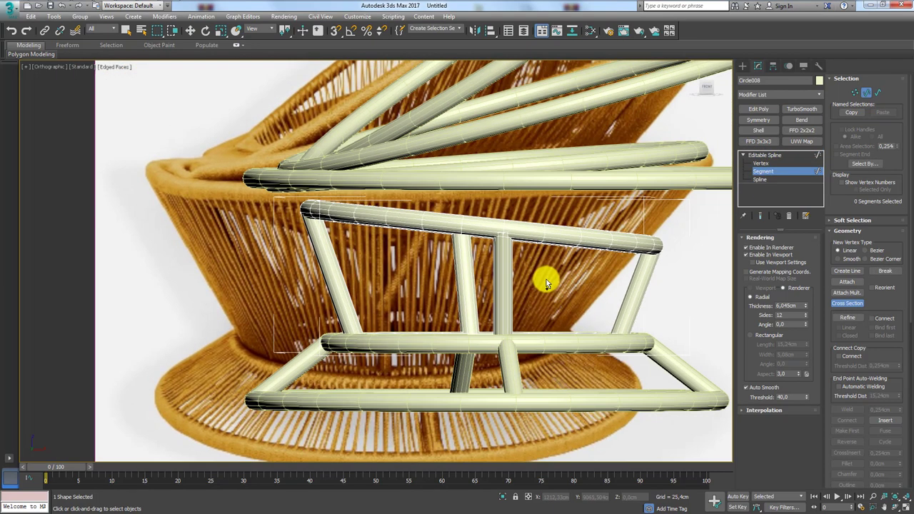
click(759, 255)
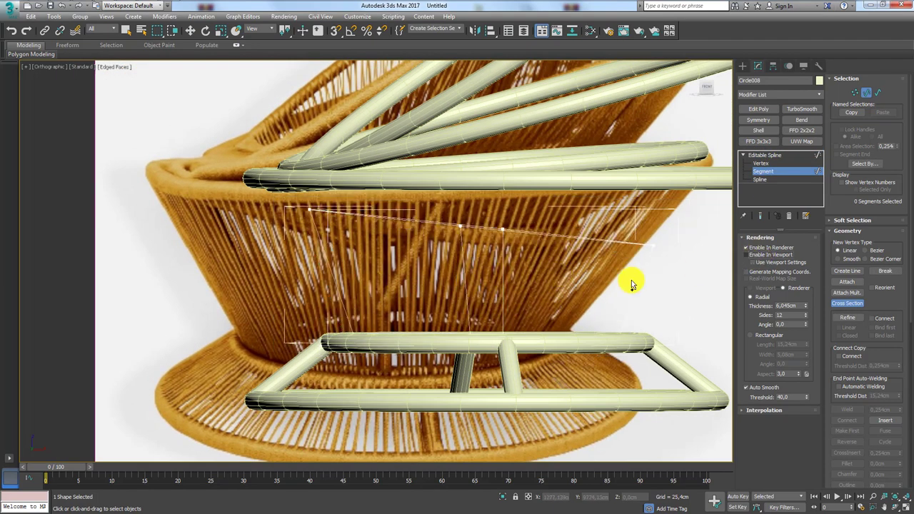
- Isolate the strut frame and detach the two middle struts as Shape001
key(alt+q)
key(w)
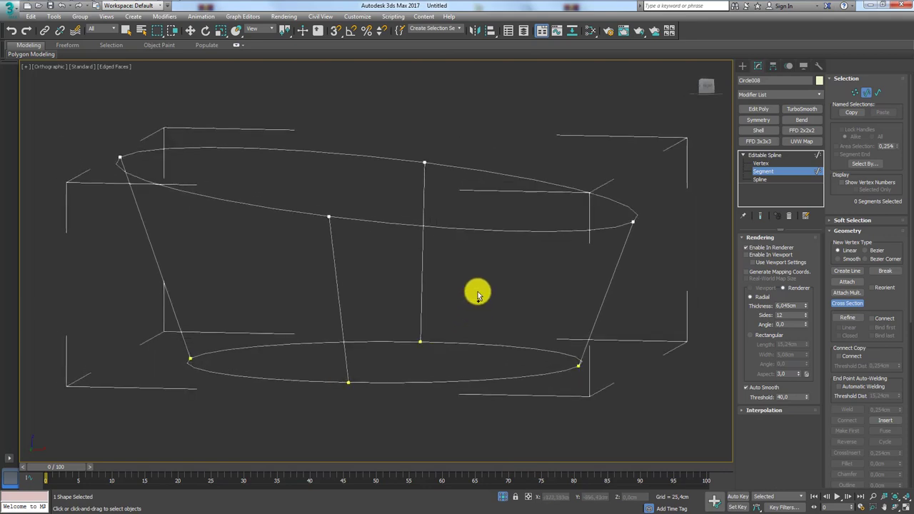
drag(491, 277, 296, 306)
alt+middle_drag(295, 306, 422, 296)
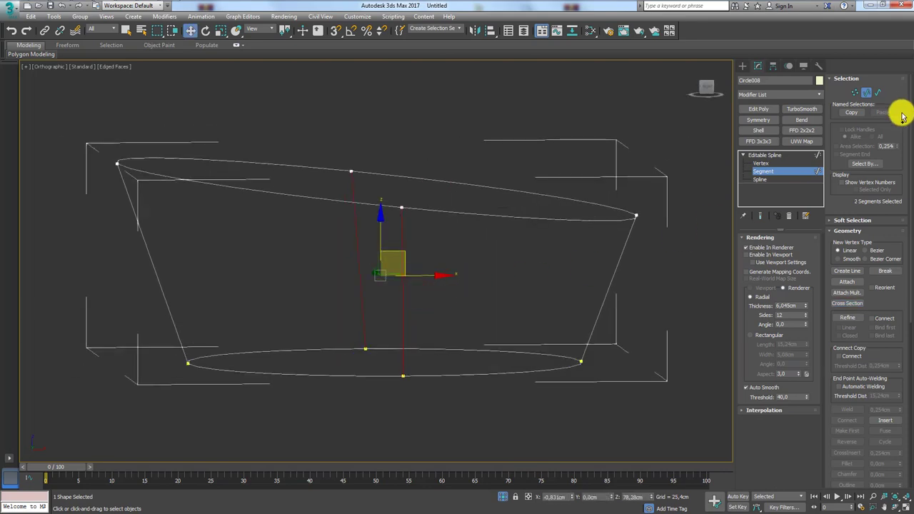
scroll(878, 172, down, 5)
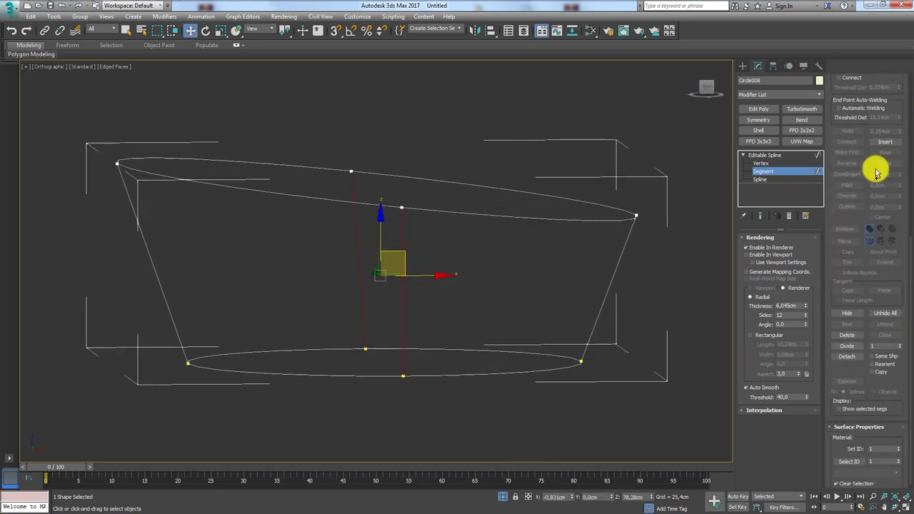
click(849, 358)
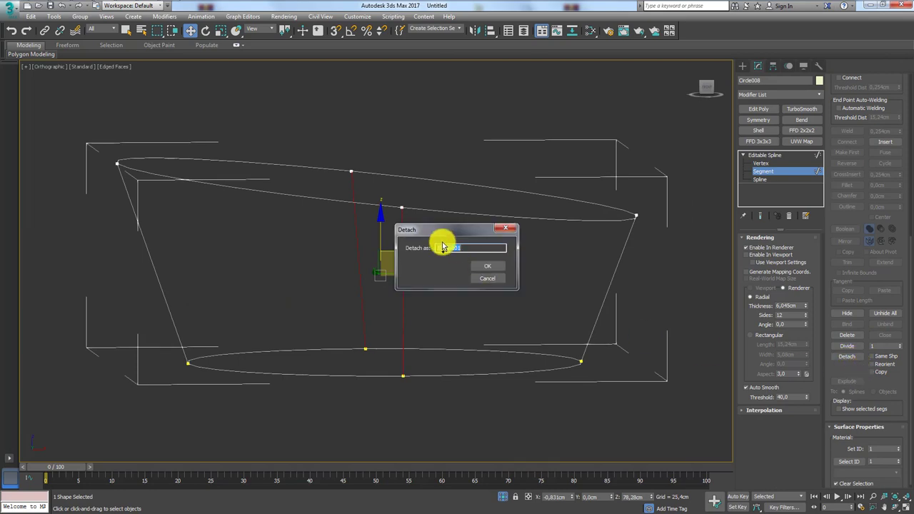
click(481, 261)
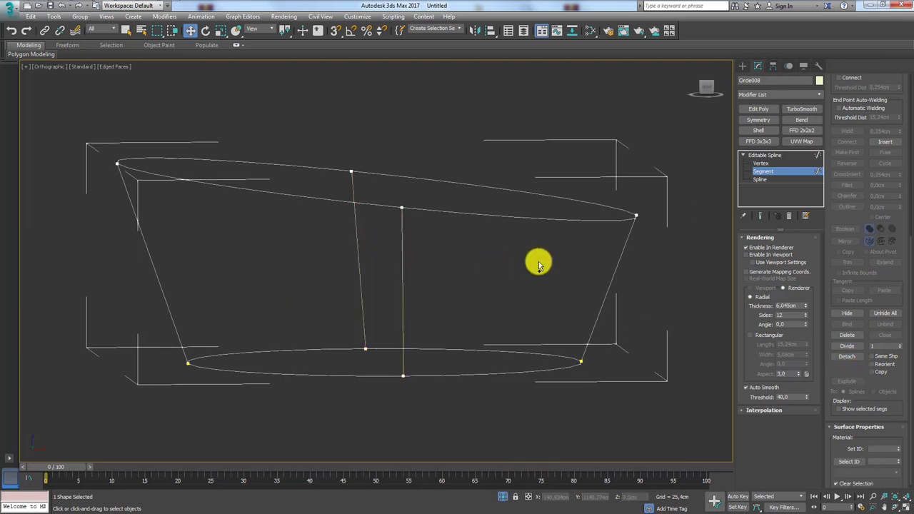
- Select Shape001's two top vertices and move them up toward the upper coils
click(771, 157)
click(403, 250)
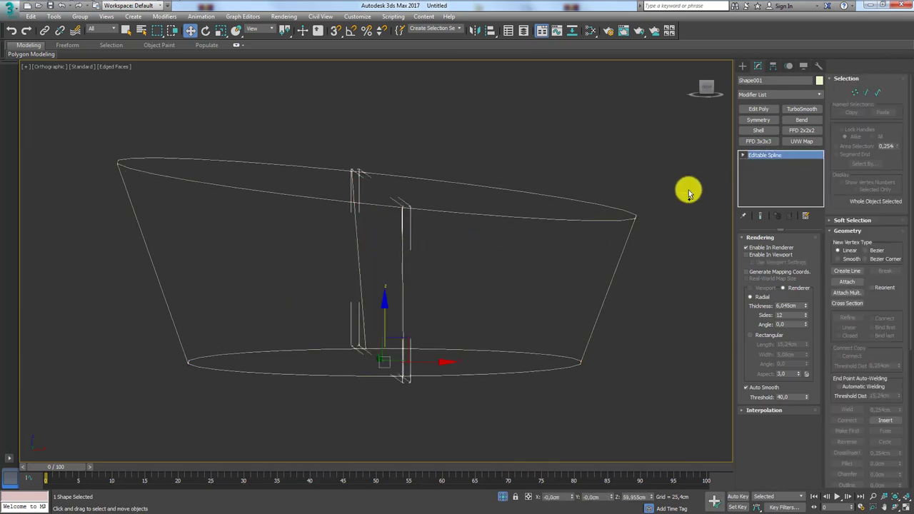
click(760, 163)
click(404, 207)
mouse_move(408, 230)
alt+middle_down()
mouse_move(429, 271)
mouse_move(415, 325)
mouse_move(398, 286)
alt+middle_up()
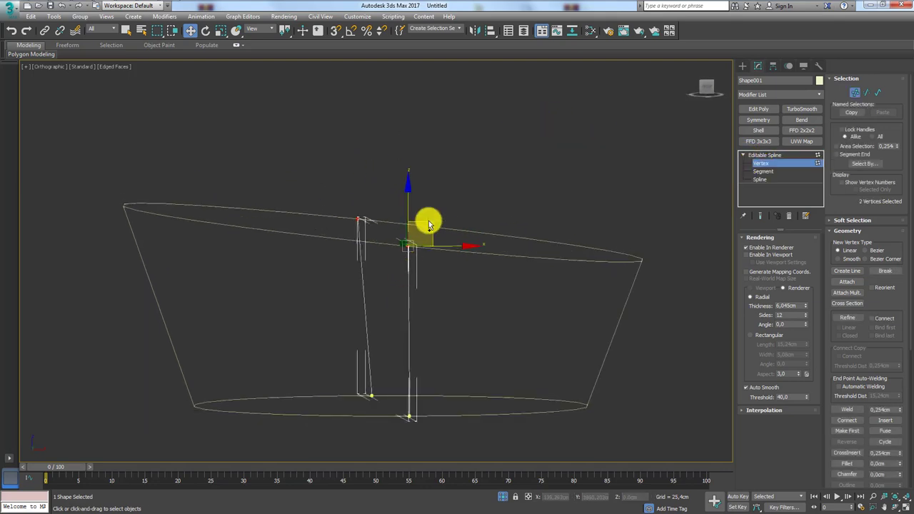
drag(428, 224, 429, 125)
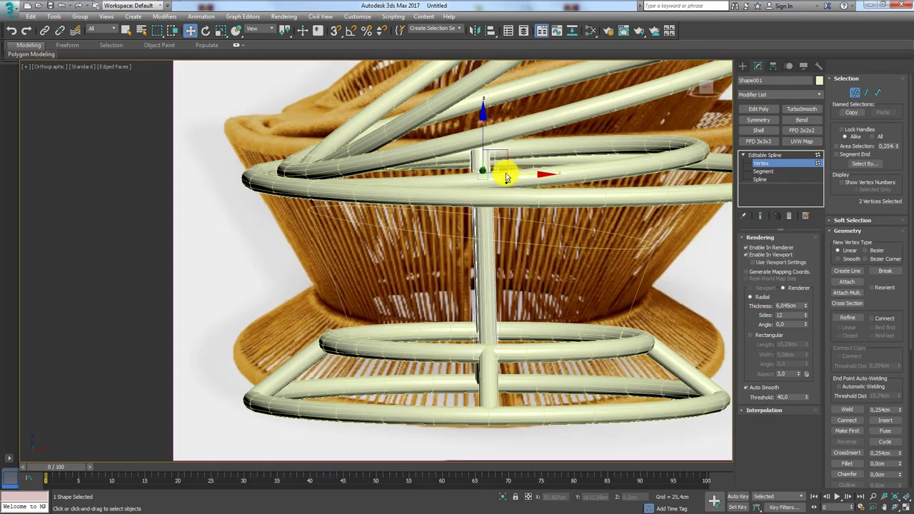
- Scale the two leg vertices apart about their selection centre
mouse_move(504, 173)
alt+middle_down()
mouse_move(476, 217)
mouse_move(439, 240)
mouse_move(276, 243)
alt+middle_up()
drag(264, 368, 260, 301)
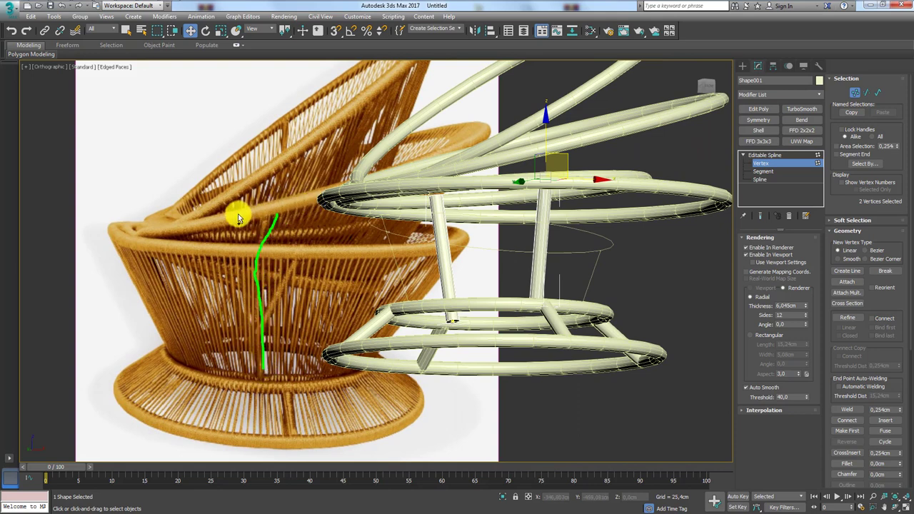
drag(237, 217, 343, 199)
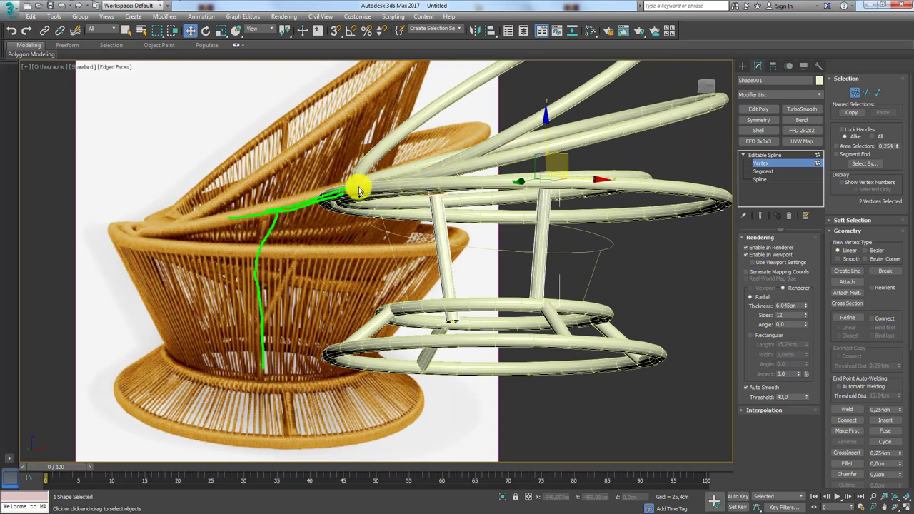
mouse_move(537, 200)
alt+middle_down()
mouse_move(452, 245)
mouse_move(501, 189)
alt+middle_up()
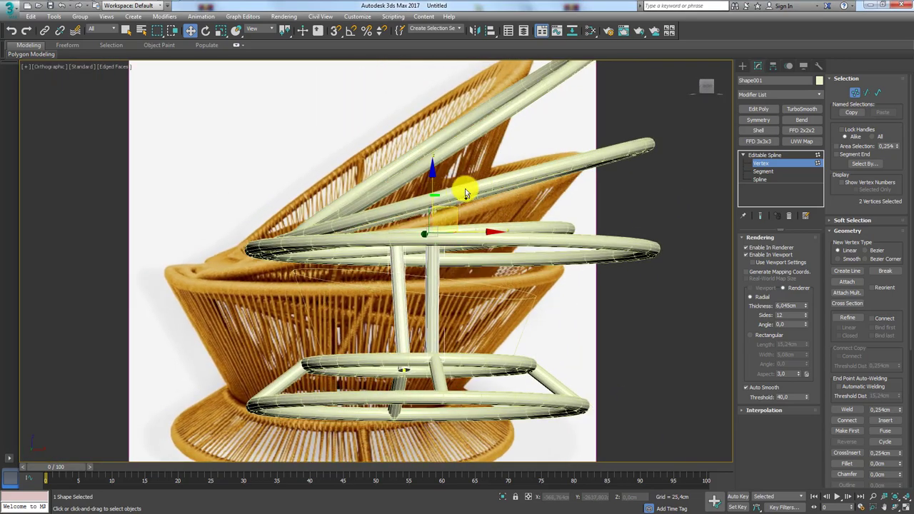
drag(465, 193, 622, 149)
alt+middle_drag(426, 215, 435, 200)
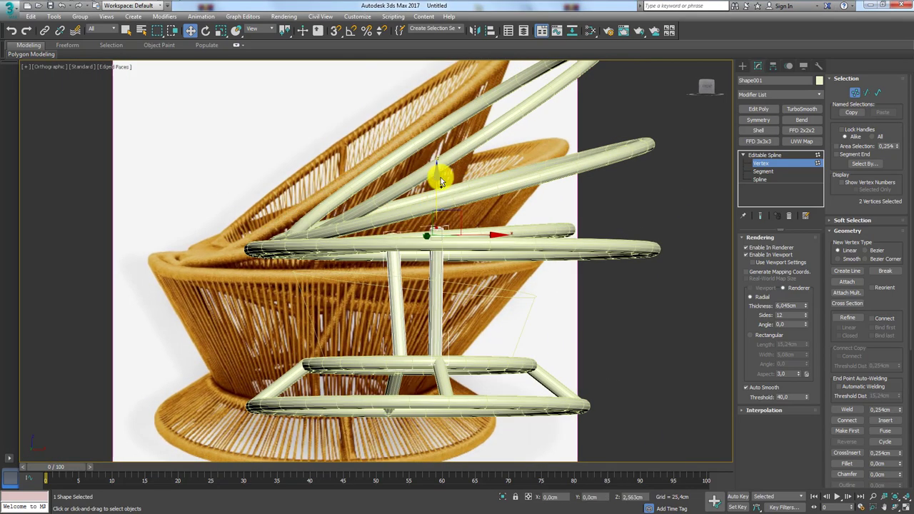
mouse_move(441, 167)
alt+middle_down()
mouse_move(453, 229)
mouse_move(507, 231)
alt+middle_up()
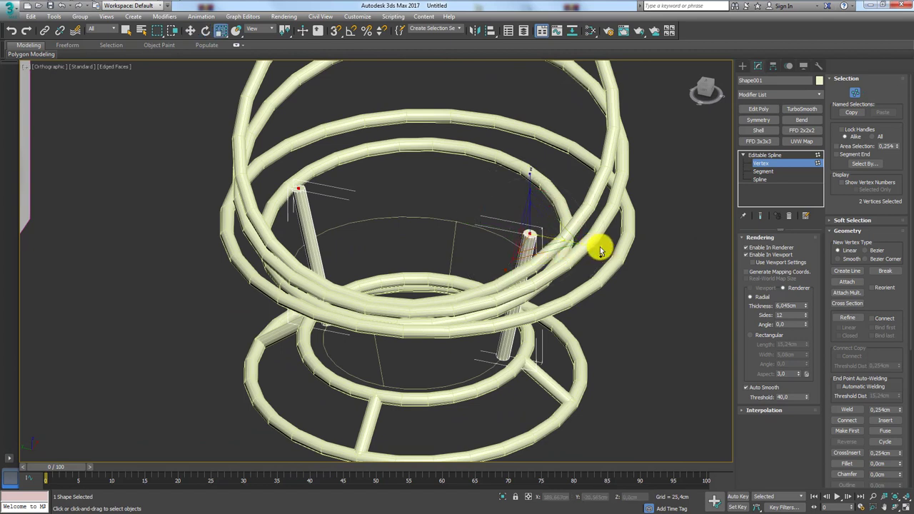
key(r)
click(285, 55)
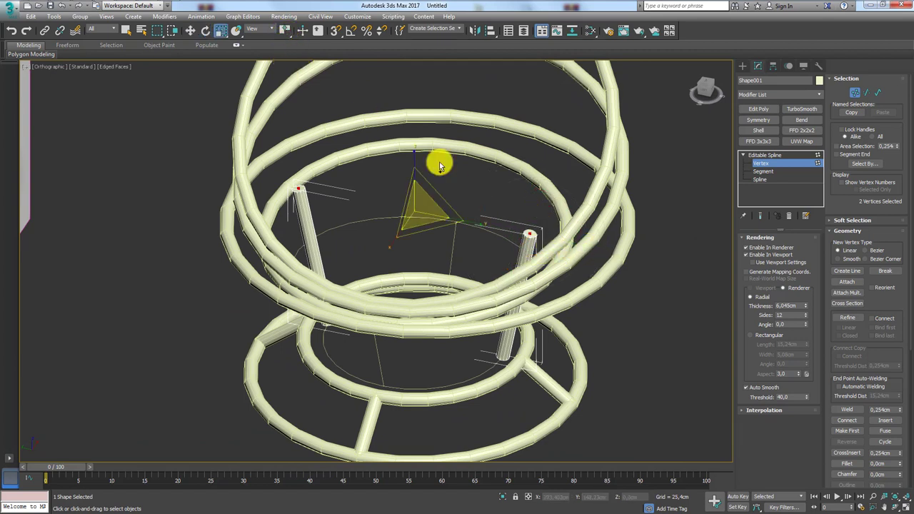
drag(477, 231, 496, 229)
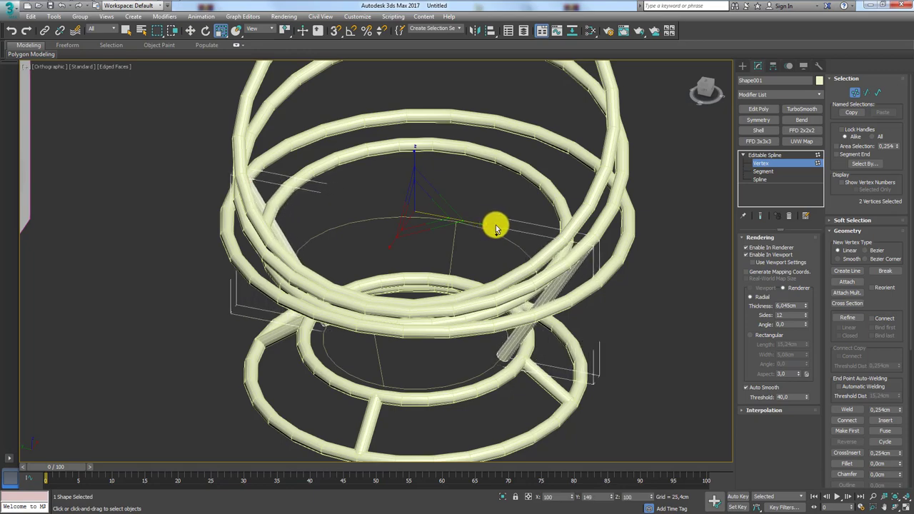
- Zoom in against the reference and raise the selected vertices slightly
alt+middle_drag(497, 229, 453, 219)
scroll(486, 238, up, 3)
scroll(446, 216, up, 3)
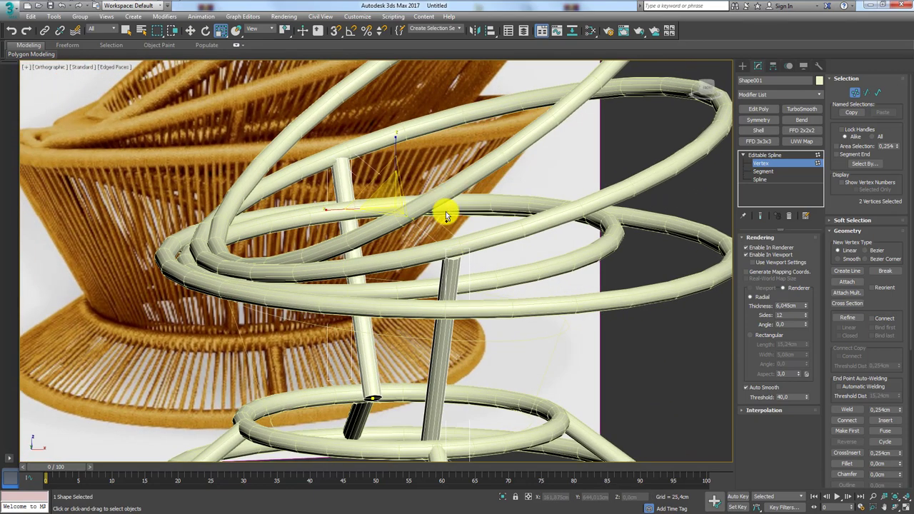
drag(455, 209, 457, 205)
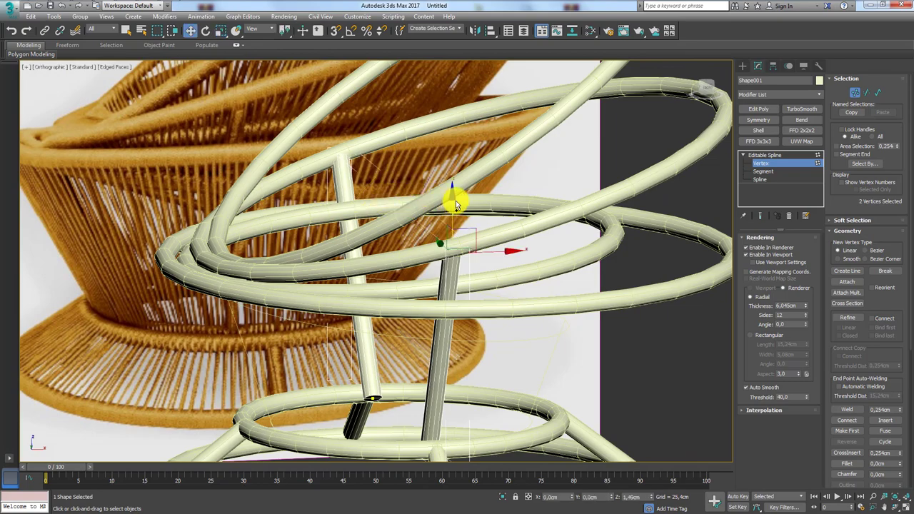
mouse_move(435, 239)
alt+middle_down()
mouse_move(510, 271)
mouse_move(492, 265)
mouse_move(520, 245)
mouse_move(623, 247)
alt+middle_up()
key(r)
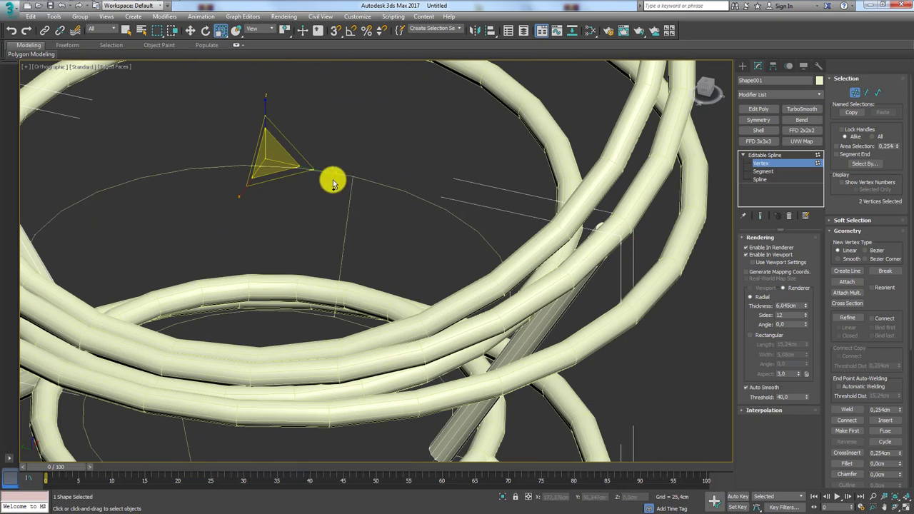
key(w)
mouse_move(333, 174)
alt+middle_down()
mouse_move(604, 172)
mouse_move(546, 241)
mouse_move(474, 235)
mouse_move(543, 245)
alt+middle_up()
- Turn off tube display for Shape001, isolate it, and select its two diagonal segments
click(755, 255)
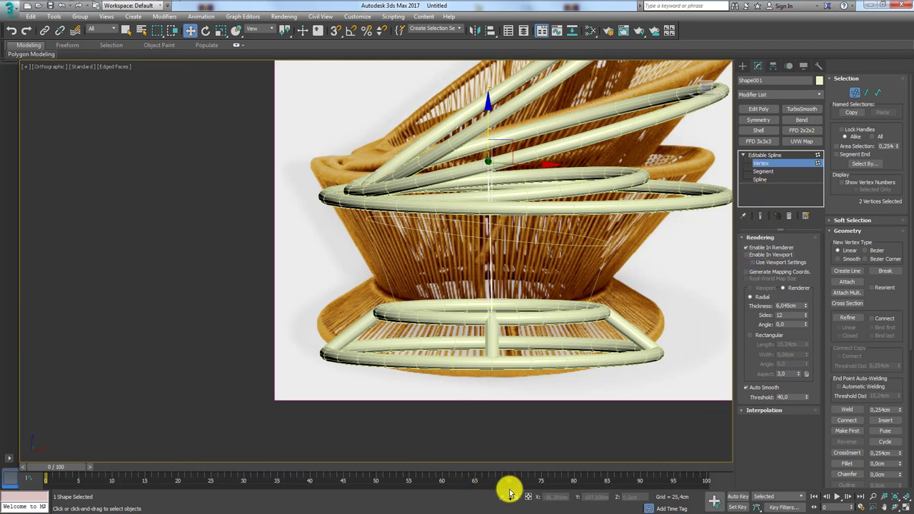
key(shift+z)
alt+middle_drag(510, 370, 584, 320)
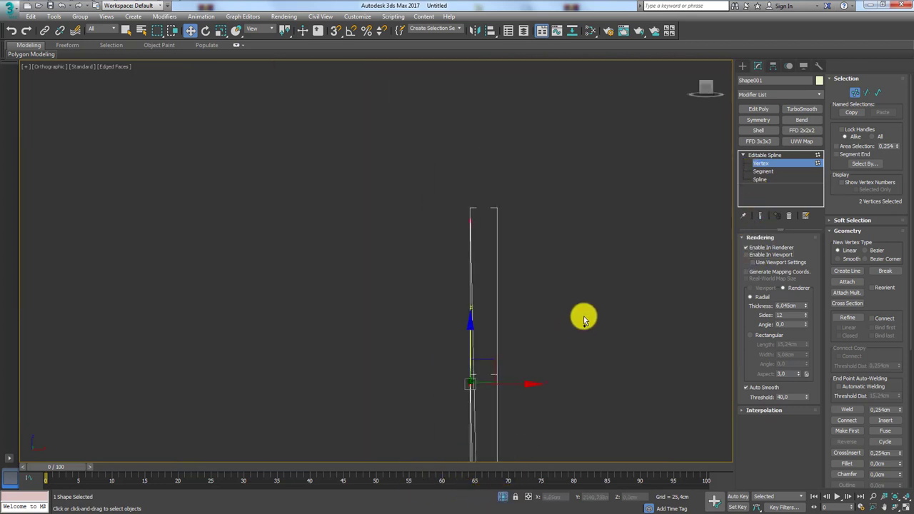
click(761, 172)
mouse_move(617, 231)
alt+middle_down()
mouse_move(604, 312)
mouse_move(619, 320)
mouse_move(512, 353)
alt+middle_up()
drag(513, 353, 569, 347)
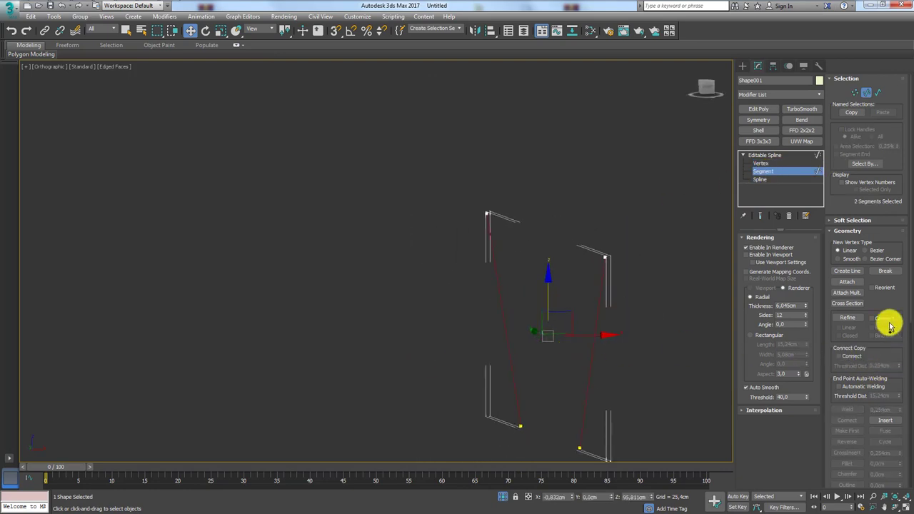
scroll(890, 326, down, 5)
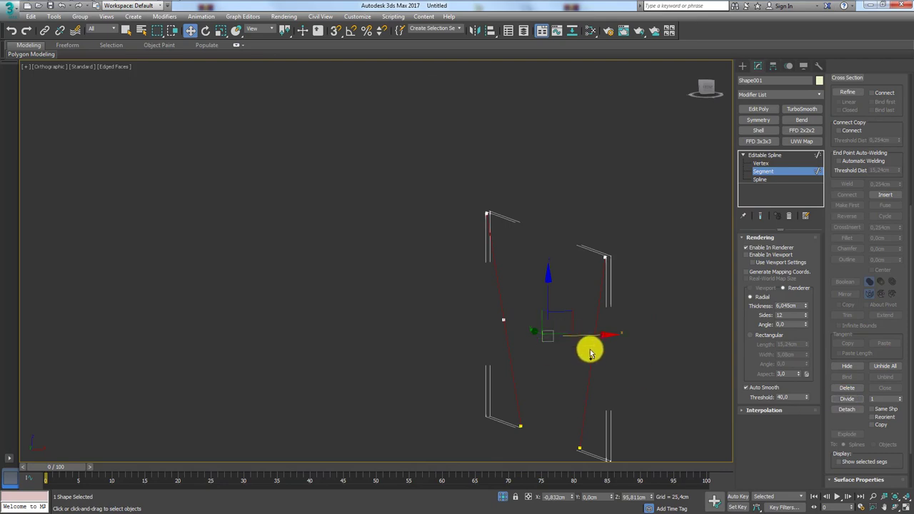
- Move the diagonals' middle vertices to bend them, then end isolation
click(763, 163)
drag(633, 317, 567, 370)
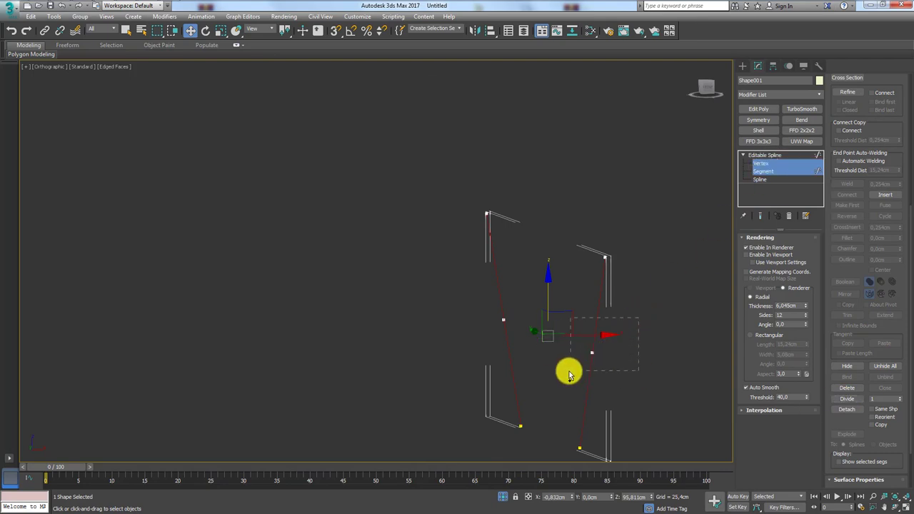
ctrl+drag(550, 298, 469, 337)
click(761, 166)
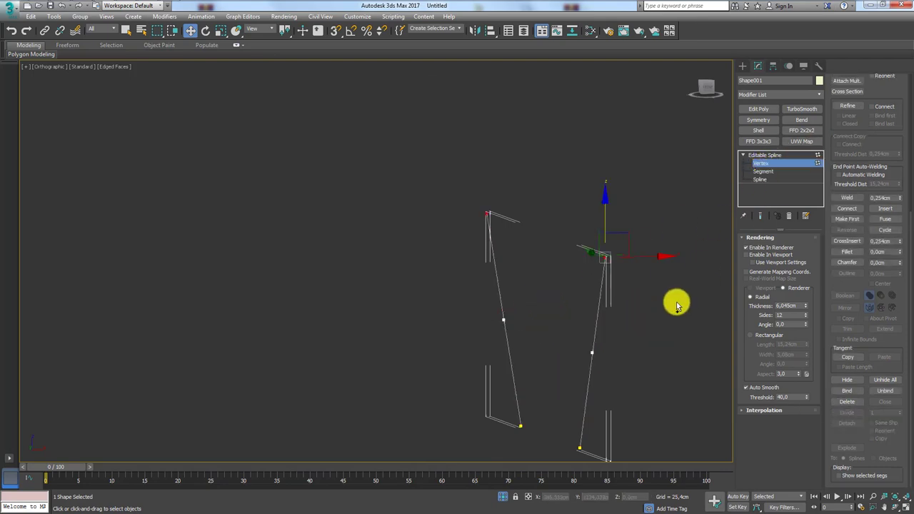
alt+middle_drag(579, 326, 593, 320)
drag(593, 319, 561, 287)
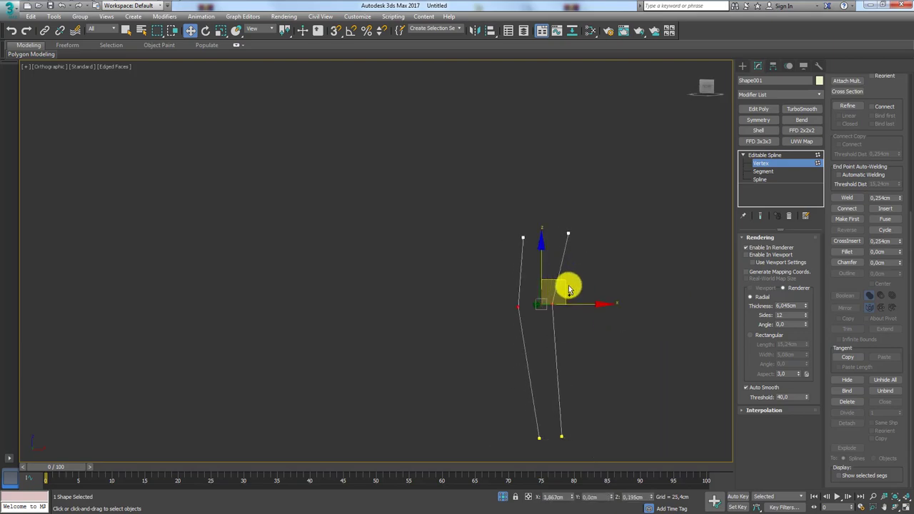
click(503, 496)
mouse_move(529, 344)
alt+middle_down()
mouse_move(510, 286)
mouse_move(537, 290)
mouse_move(405, 292)
alt+middle_up()
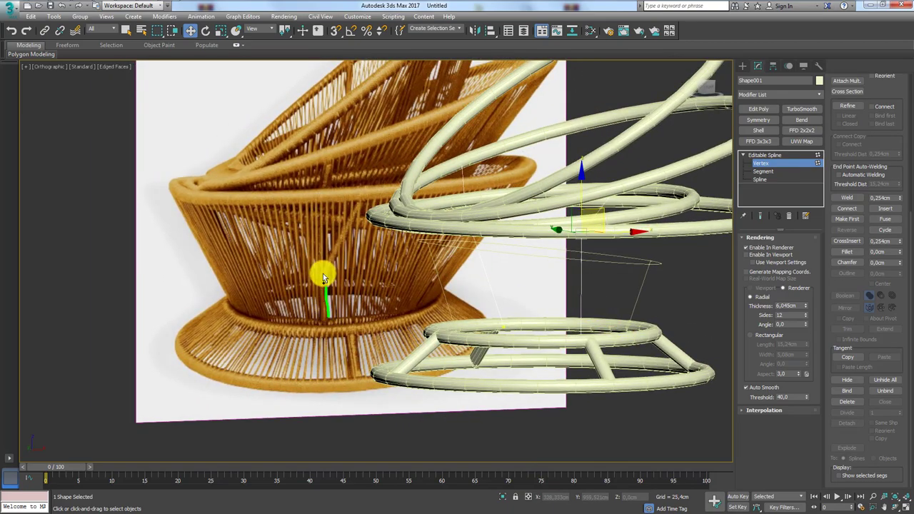
- In Front view, enable viewport rendering for Circle008, then return to Shape001's vertices
mouse_move(590, 263)
alt+middle_down()
mouse_move(606, 276)
mouse_move(612, 268)
mouse_move(643, 305)
alt+middle_up()
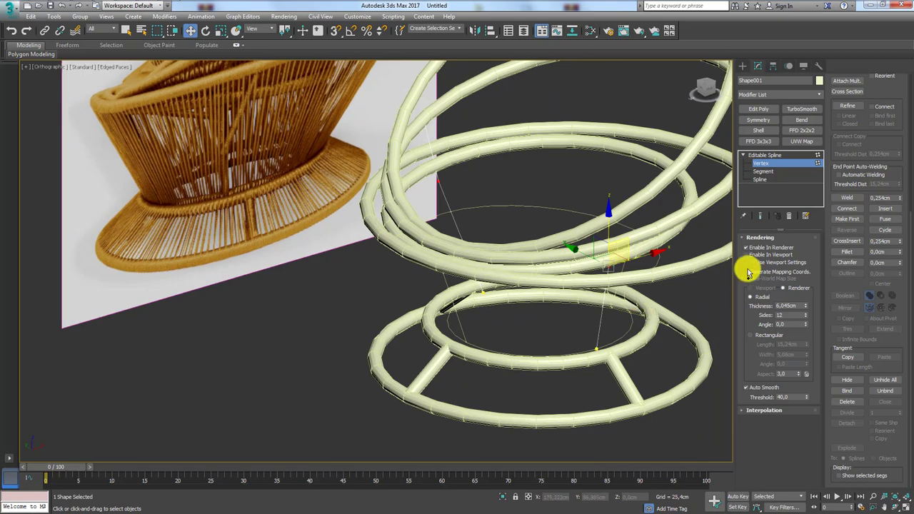
mouse_move(657, 265)
alt+middle_down()
mouse_move(613, 286)
mouse_move(588, 316)
mouse_move(615, 272)
mouse_move(623, 280)
mouse_move(578, 260)
mouse_move(541, 273)
mouse_move(547, 261)
mouse_move(536, 259)
mouse_move(550, 270)
alt+middle_up()
scroll(541, 274, down, 5)
key(f)
scroll(498, 261, up, 2)
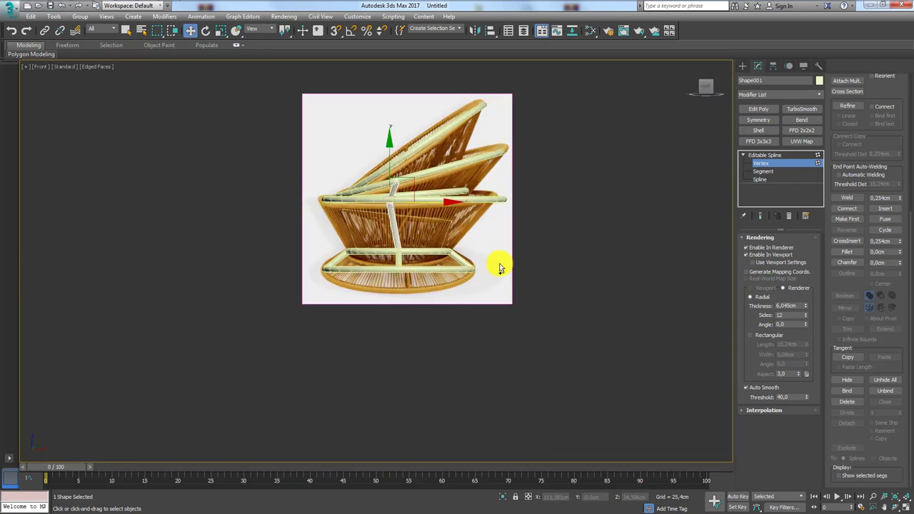
scroll(457, 240, up, 5)
click(765, 162)
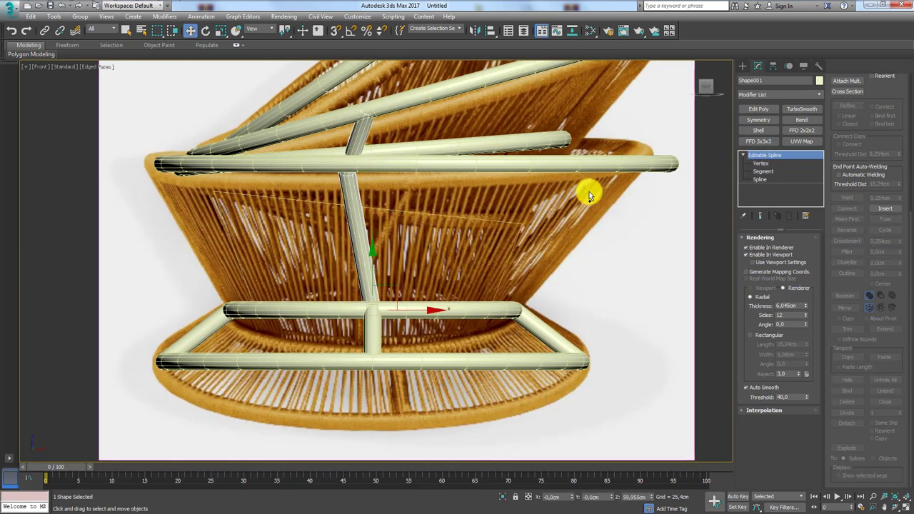
click(504, 225)
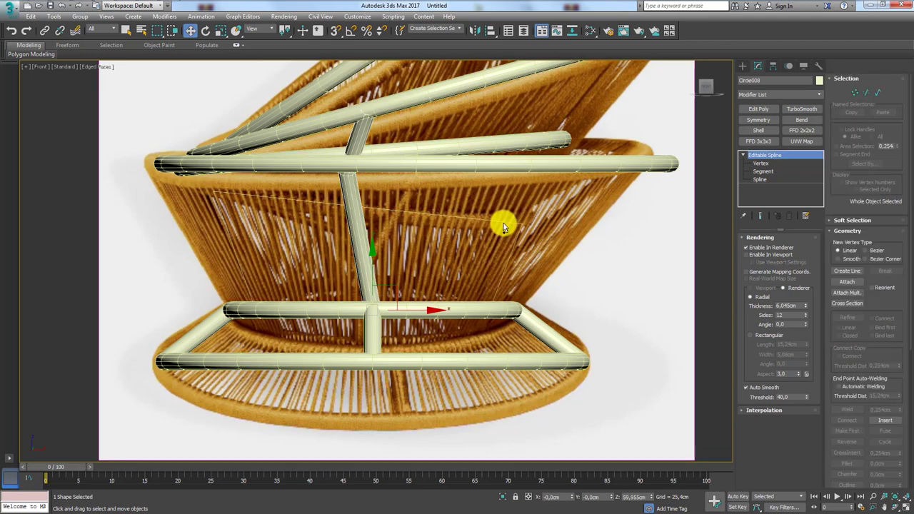
click(750, 255)
click(351, 203)
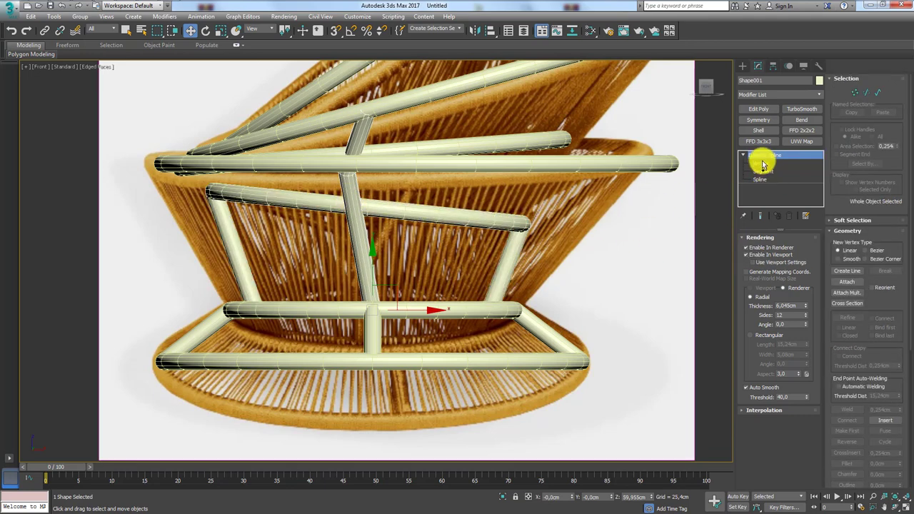
click(763, 163)
- Alternately scale and move Shape001's top vertices to spread them onto the seat ring
alt+middle_drag(316, 185, 466, 227)
key(r)
alt+middle_drag(504, 198, 400, 188)
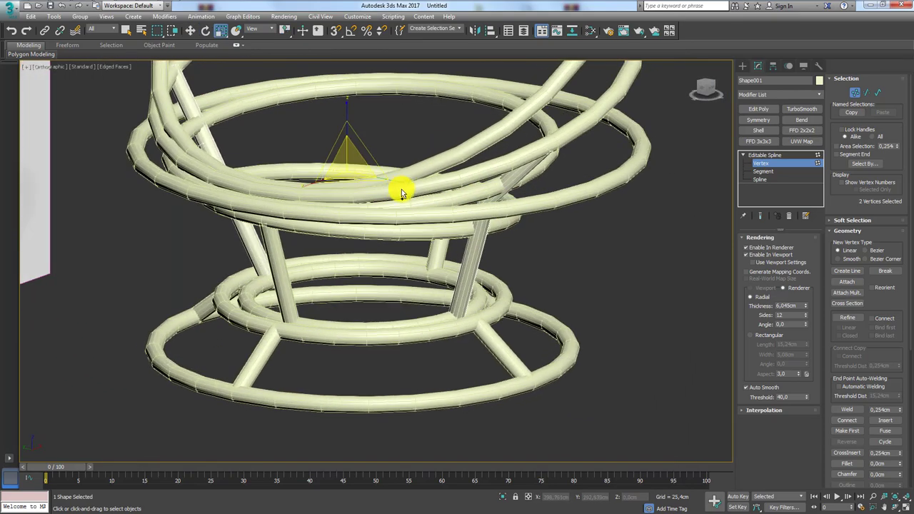
drag(400, 187, 399, 190)
key(w)
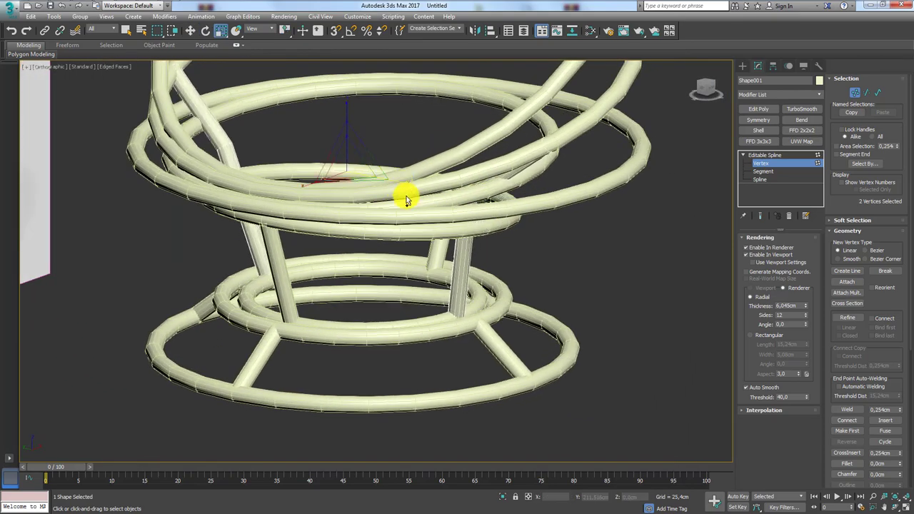
alt+middle_drag(406, 198, 359, 147)
mouse_move(359, 148)
mouse_down()
mouse_move(363, 112)
mouse_move(364, 142)
mouse_up()
mouse_move(363, 142)
alt+middle_down()
mouse_move(423, 187)
mouse_move(493, 205)
alt+middle_up()
key(r)
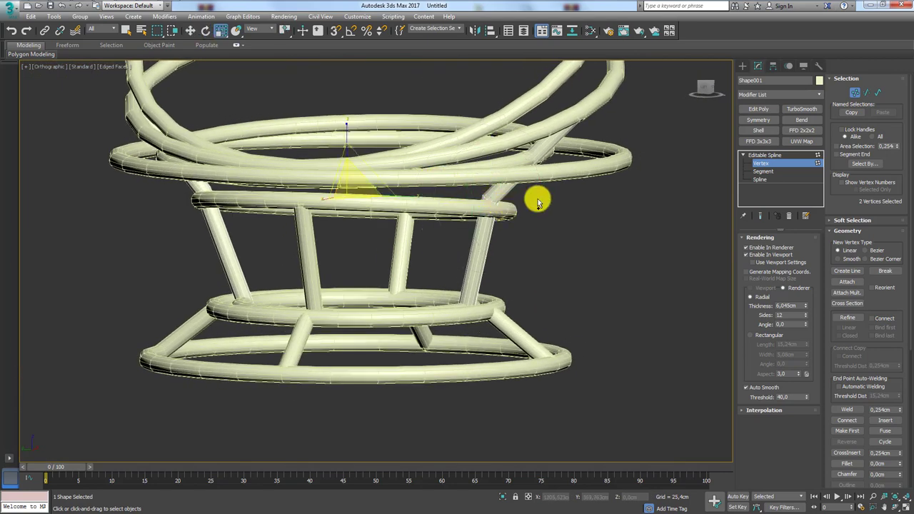
drag(394, 198, 406, 201)
key(w)
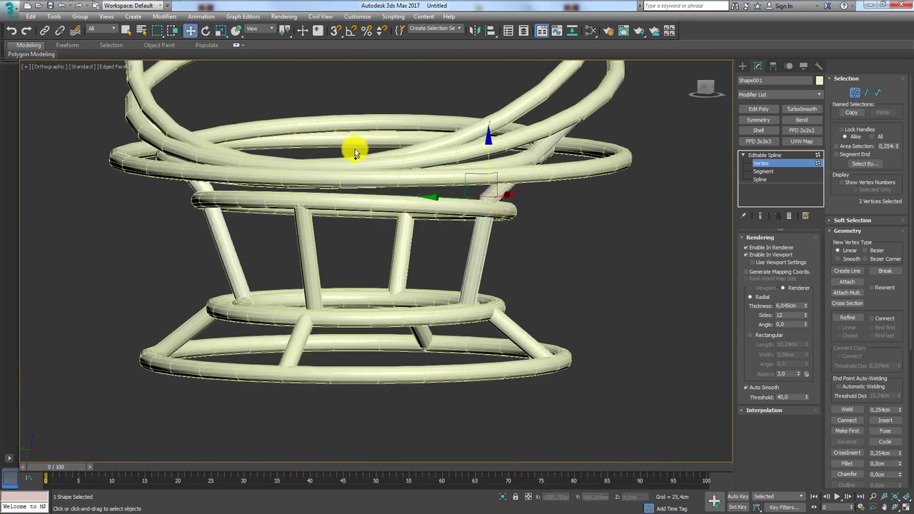
key(r)
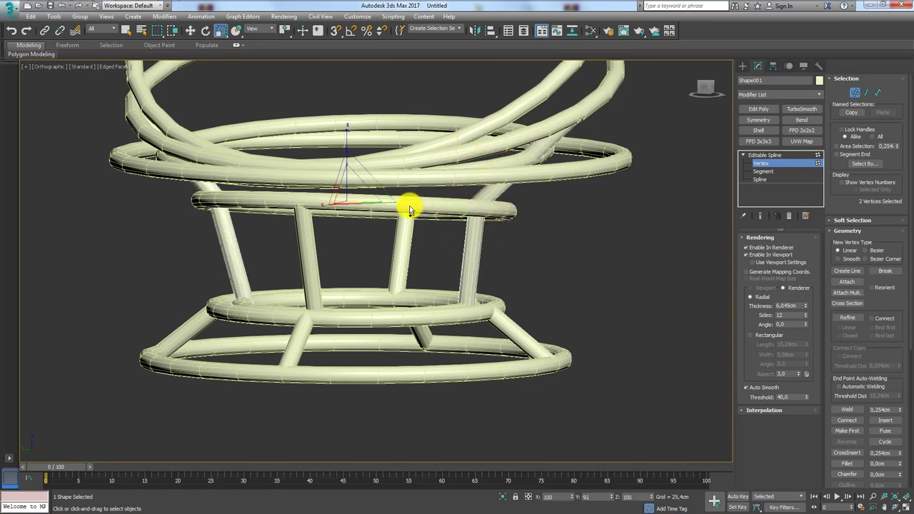
alt+middle_drag(411, 206, 530, 252)
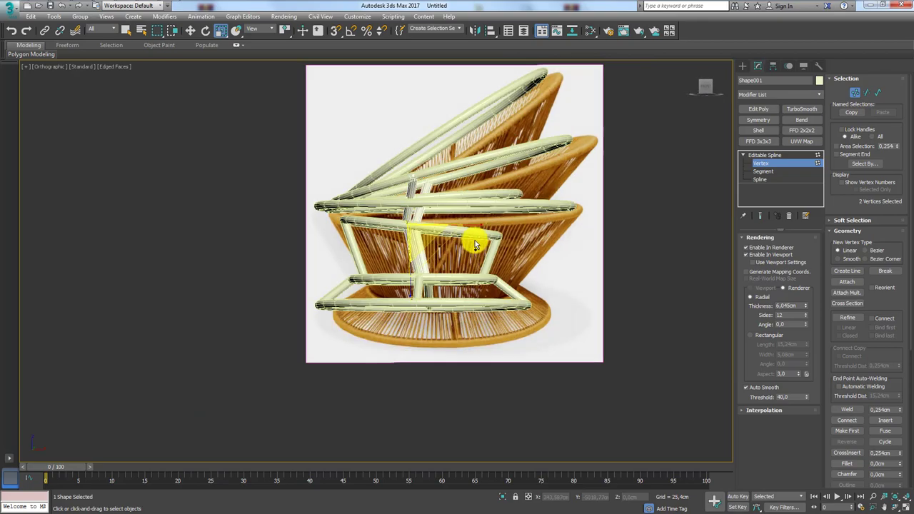
scroll(443, 259, up, 2)
scroll(435, 246, up, 2)
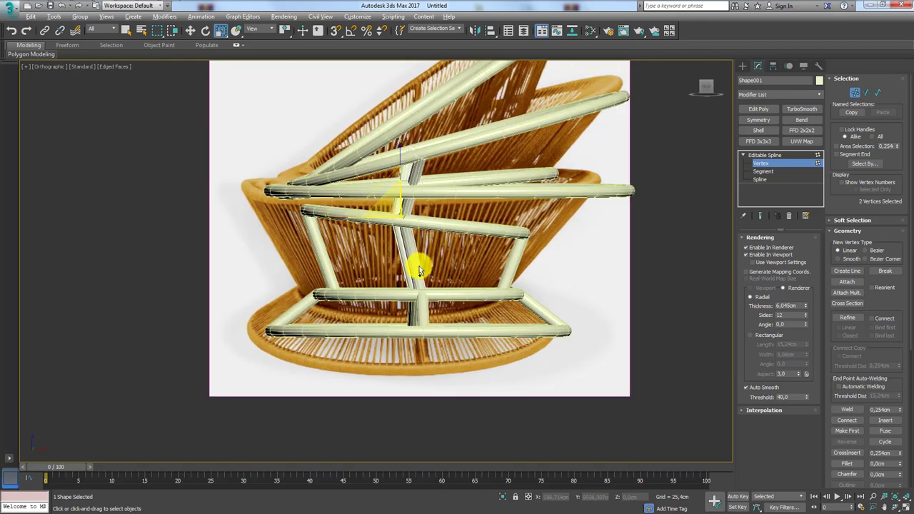
scroll(418, 262, up, 2)
scroll(527, 261, up, 2)
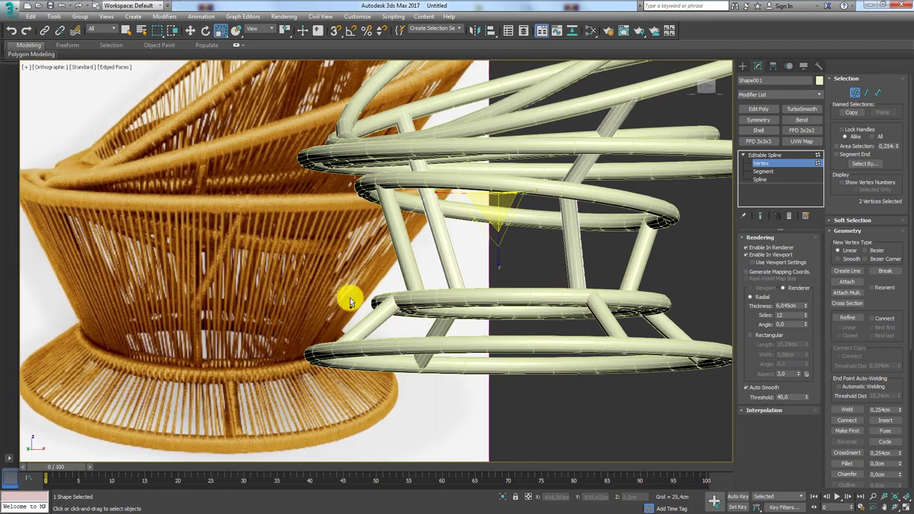
click(193, 307)
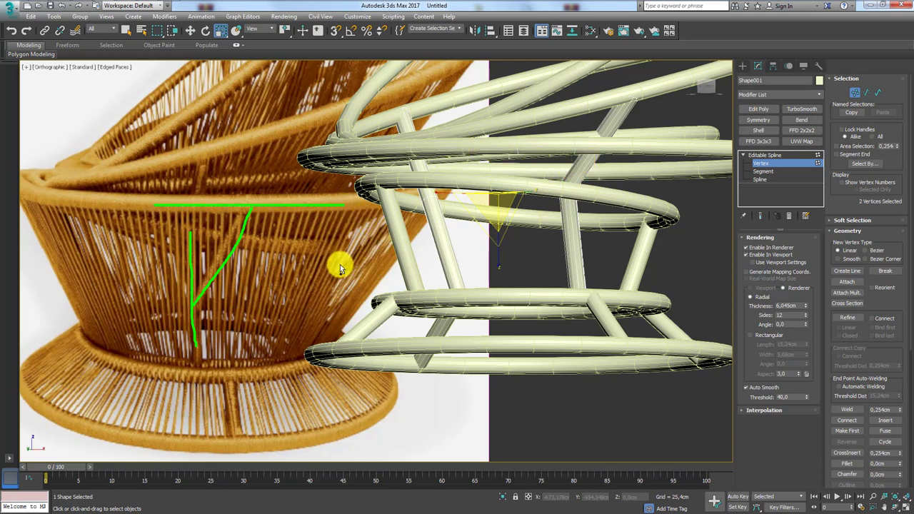
mouse_move(588, 210)
alt+middle_down()
mouse_move(469, 247)
mouse_move(480, 253)
mouse_move(425, 273)
mouse_move(507, 259)
mouse_move(492, 268)
mouse_move(548, 236)
alt+middle_up()
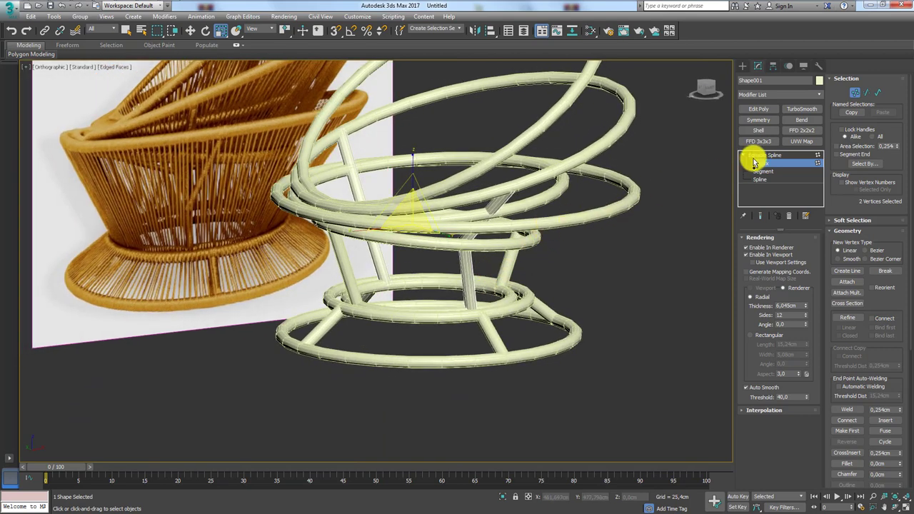
- Isolate the Circle005 and Circle008 rings
click(564, 218)
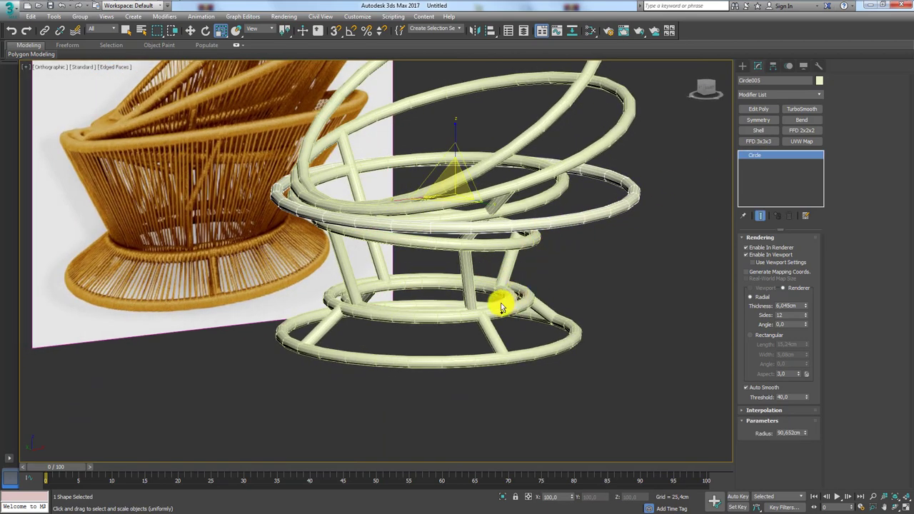
ctrl+click(502, 307)
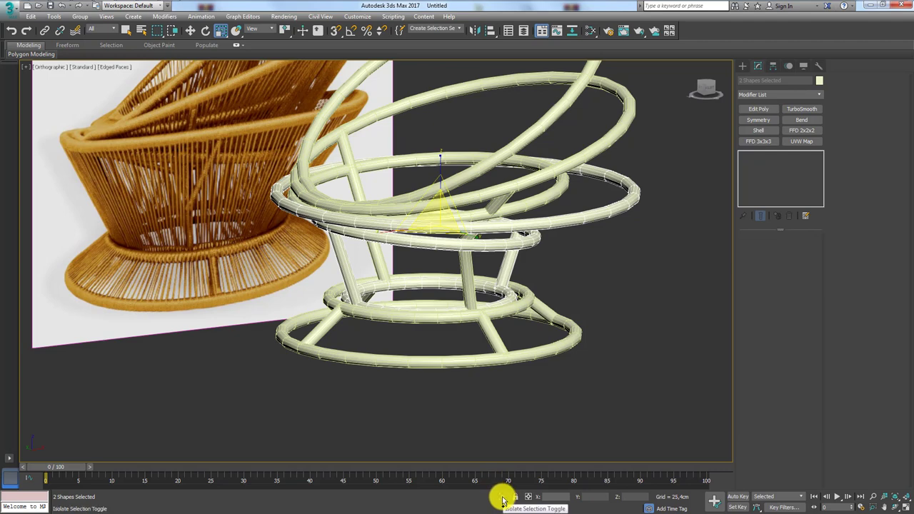
click(503, 499)
mouse_move(445, 327)
alt+middle_down()
mouse_move(433, 321)
mouse_move(483, 310)
mouse_move(505, 285)
alt+middle_up()
- Detach Circle008's slanted leg segments into a separate shape and hide them
click(502, 285)
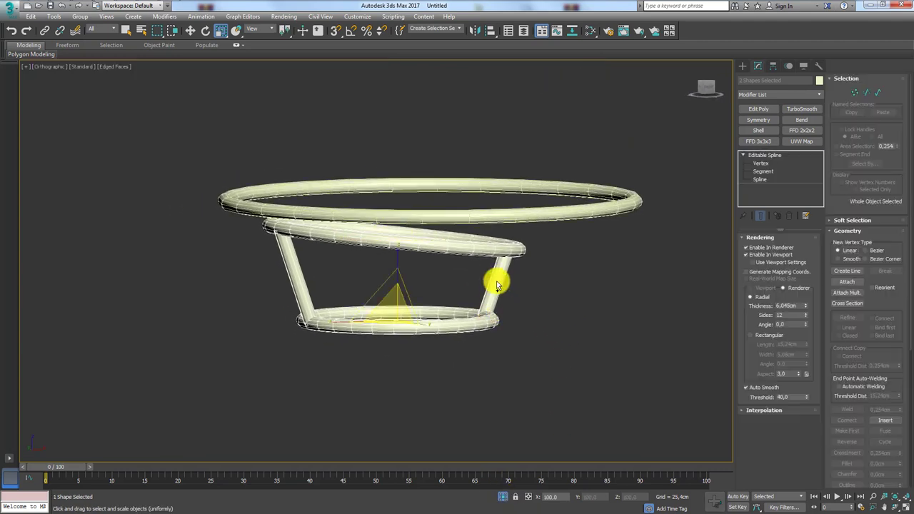
click(762, 171)
drag(214, 286, 806, 262)
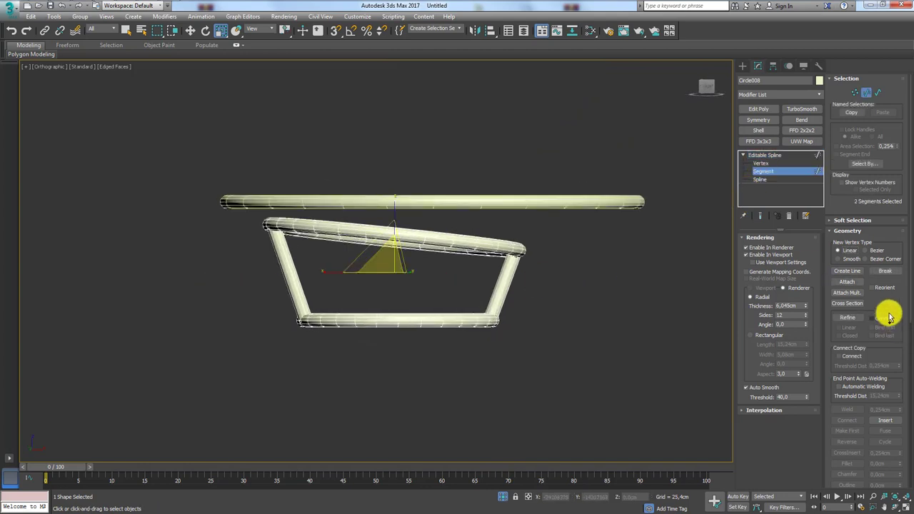
drag(890, 314, 878, 21)
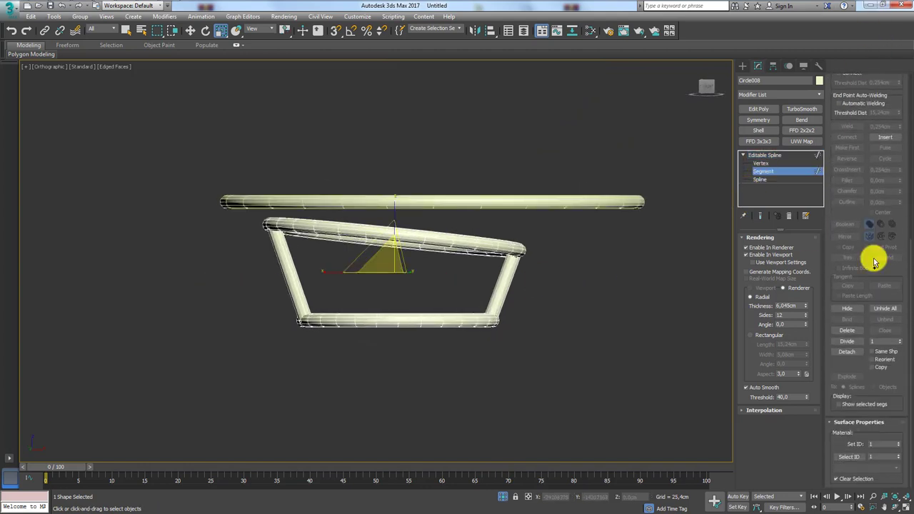
click(850, 353)
click(486, 265)
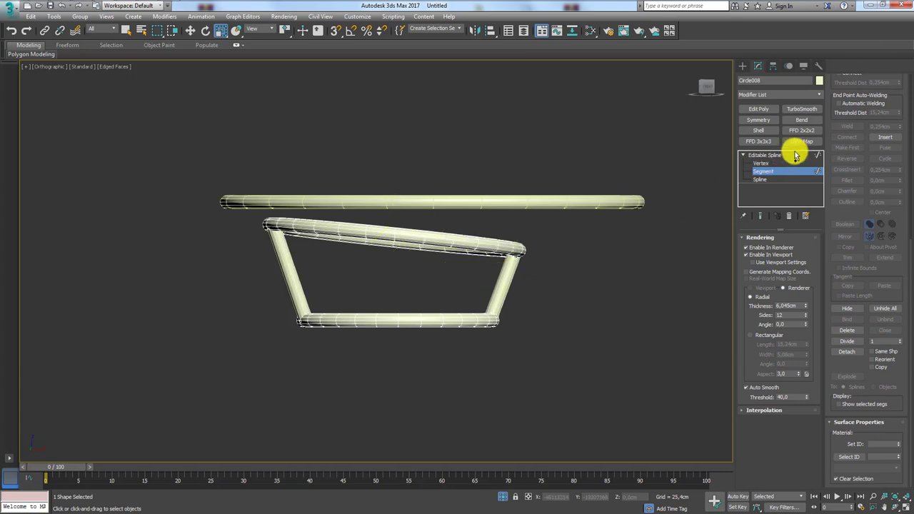
click(793, 155)
right_click(504, 289)
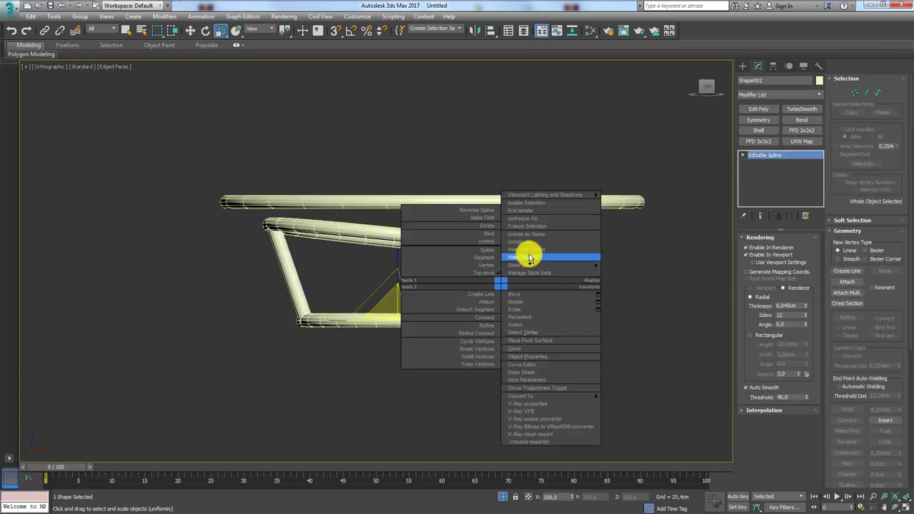
click(526, 255)
- Attach the top ring to Circle008 and join the two rings with Cross Section struts
click(492, 253)
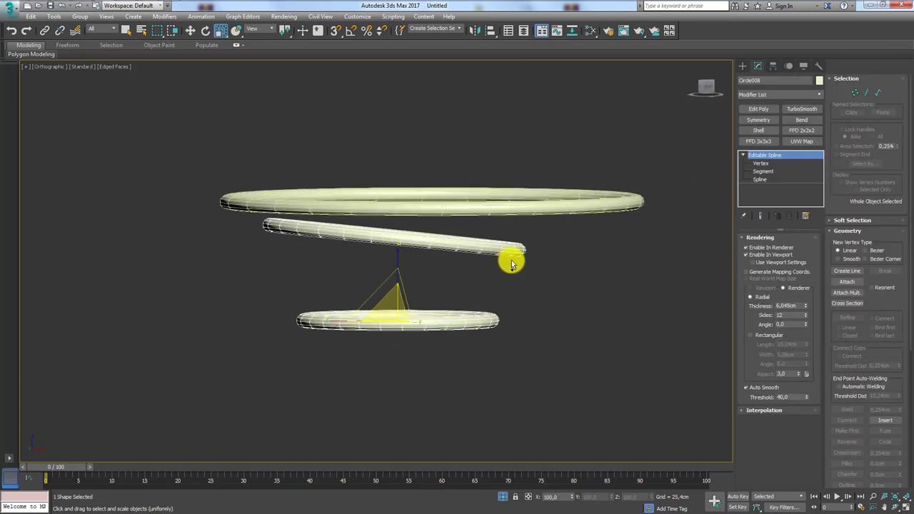
click(848, 282)
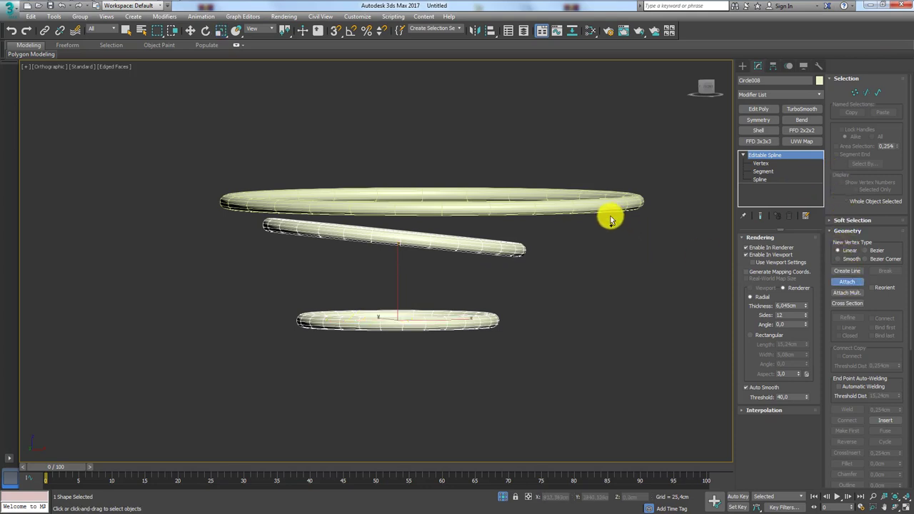
click(599, 211)
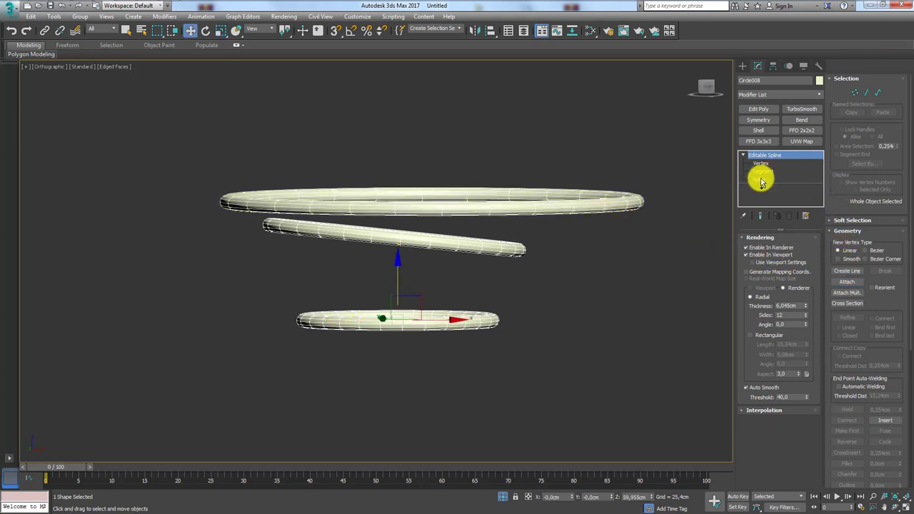
click(759, 179)
click(856, 285)
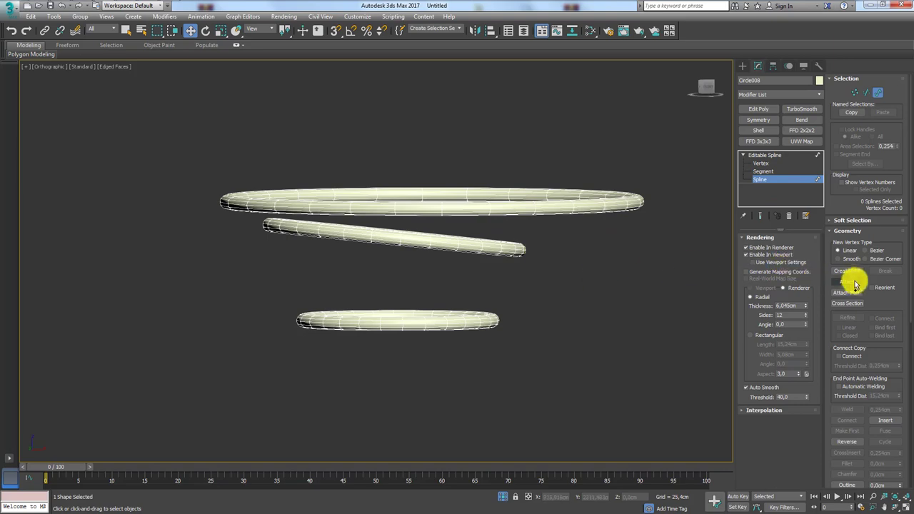
click(848, 304)
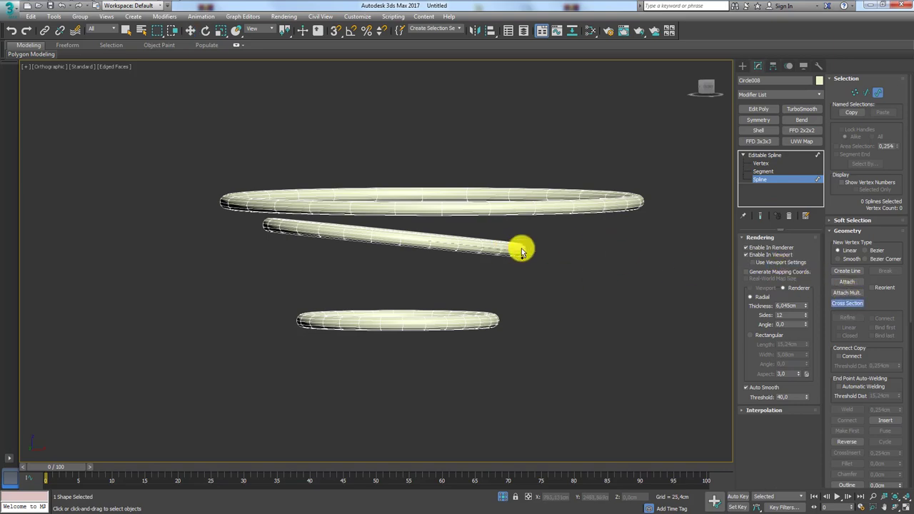
click(583, 214)
mouse_move(628, 242)
alt+middle_down()
mouse_move(598, 234)
mouse_move(617, 224)
mouse_move(541, 229)
mouse_move(559, 226)
alt+middle_up()
- Switch Circle008 to Vertex level and turn off Enable In Viewport to show thin splines
click(759, 176)
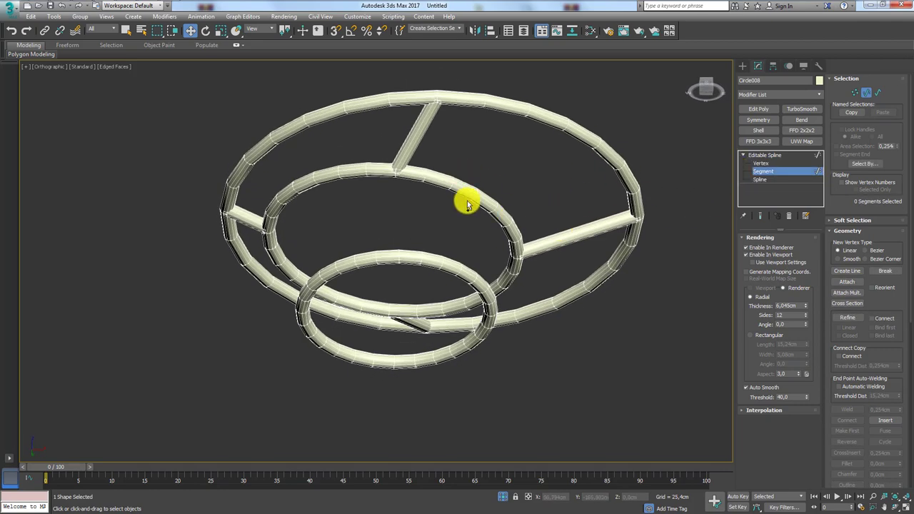
alt+middle_drag(450, 142, 475, 150)
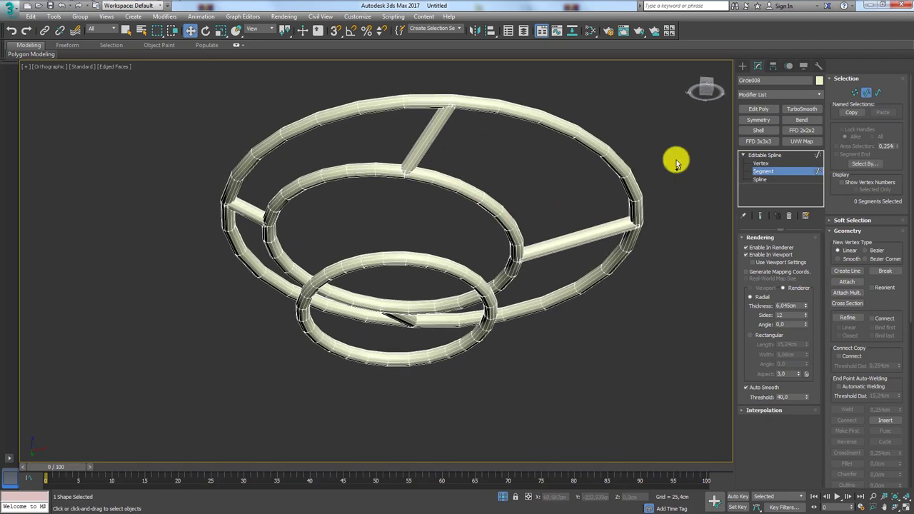
click(763, 163)
alt+middle_drag(404, 177, 422, 190)
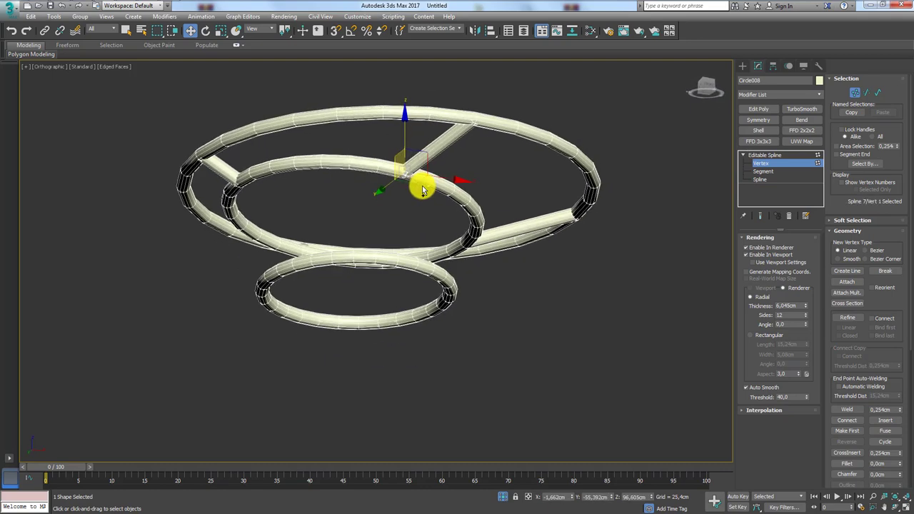
scroll(390, 192, up, 3)
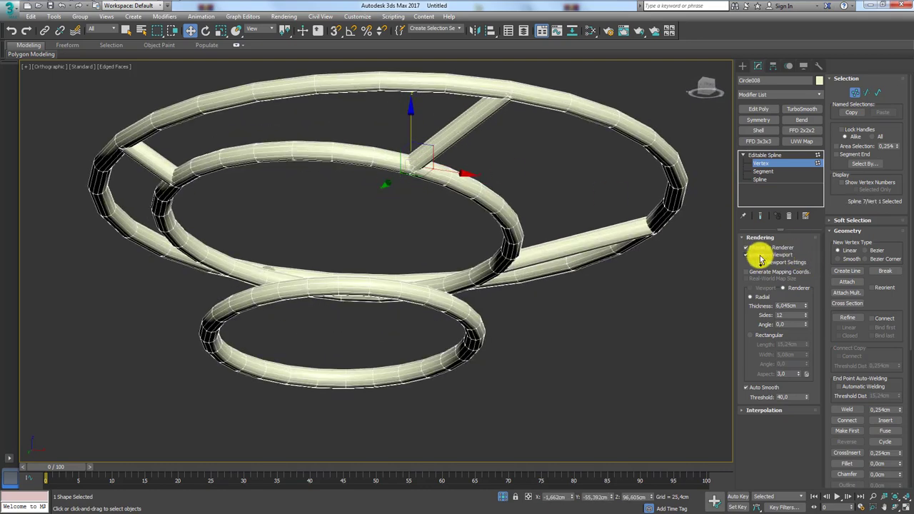
click(758, 255)
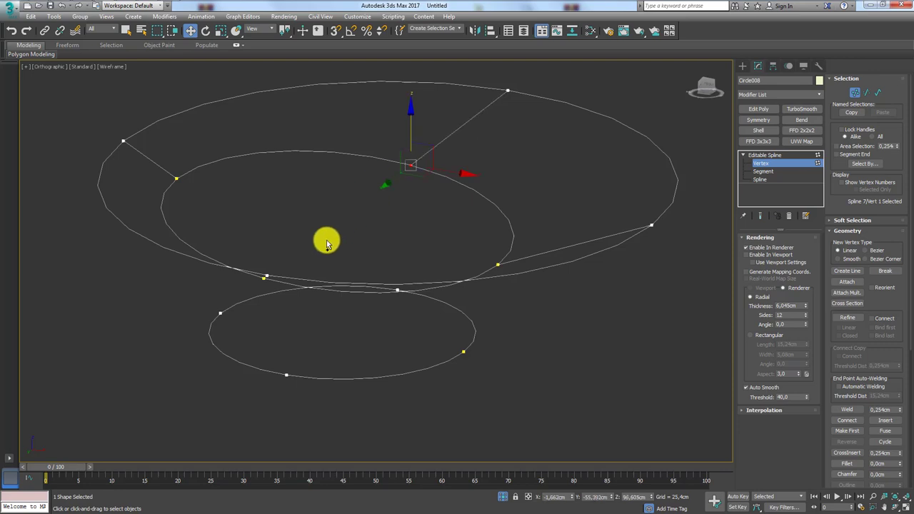
- Select both side strut end vertices and drag them down along Z, well below the rings
mouse_move(270, 266)
alt+middle_down()
mouse_move(298, 276)
mouse_move(220, 210)
alt+middle_up()
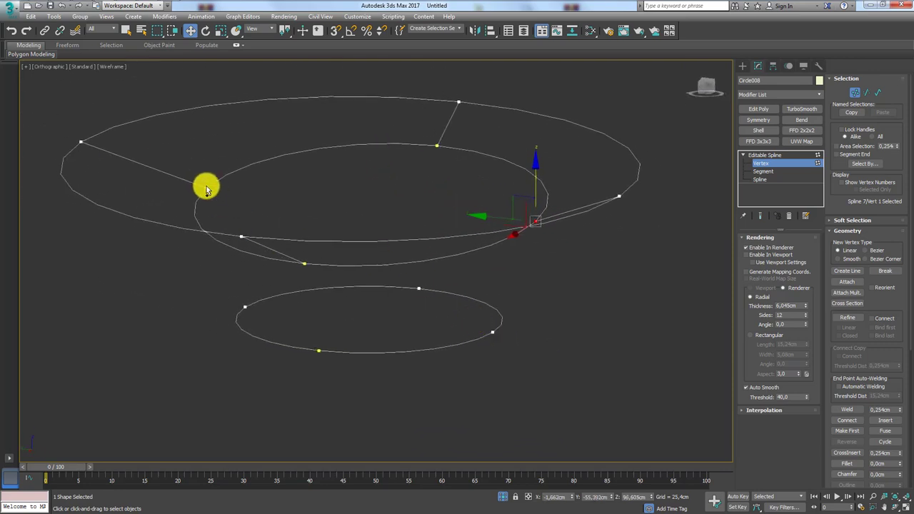
ctrl+click(206, 187)
drag(207, 151, 207, 247)
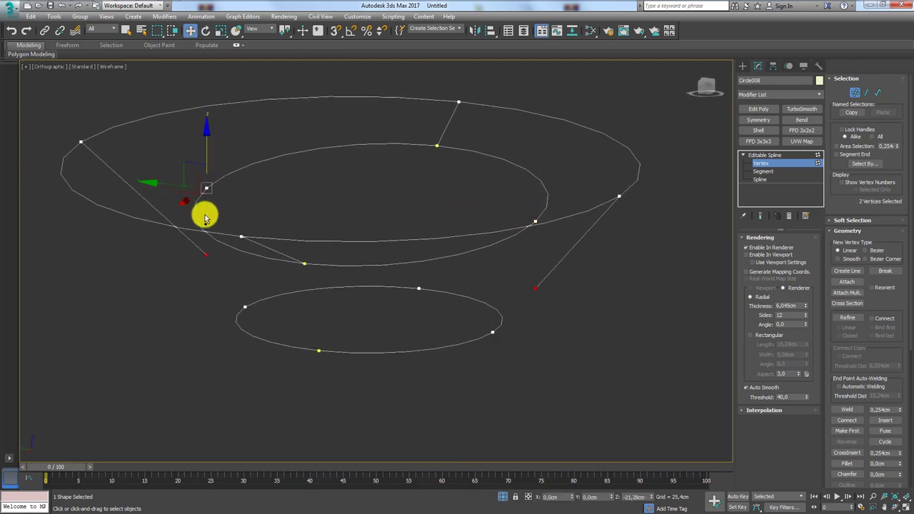
alt+middle_drag(513, 364, 484, 369)
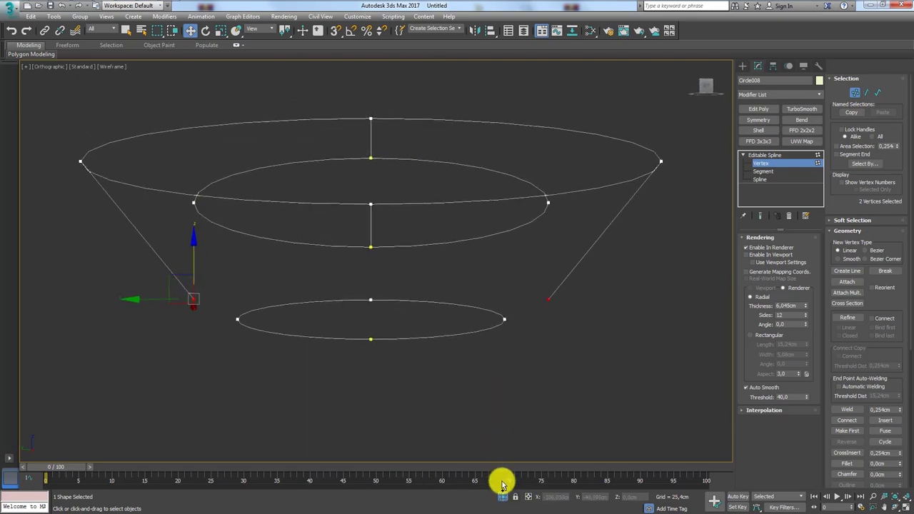
mouse_move(521, 316)
alt+middle_down()
mouse_move(490, 321)
mouse_move(429, 247)
alt+middle_up()
- Scale the two selected strut end vertices inward so they sit closer together
mouse_move(424, 190)
alt+middle_down()
mouse_move(424, 225)
mouse_move(447, 224)
alt+middle_up()
alt+middle_drag(503, 256, 535, 245)
key(r)
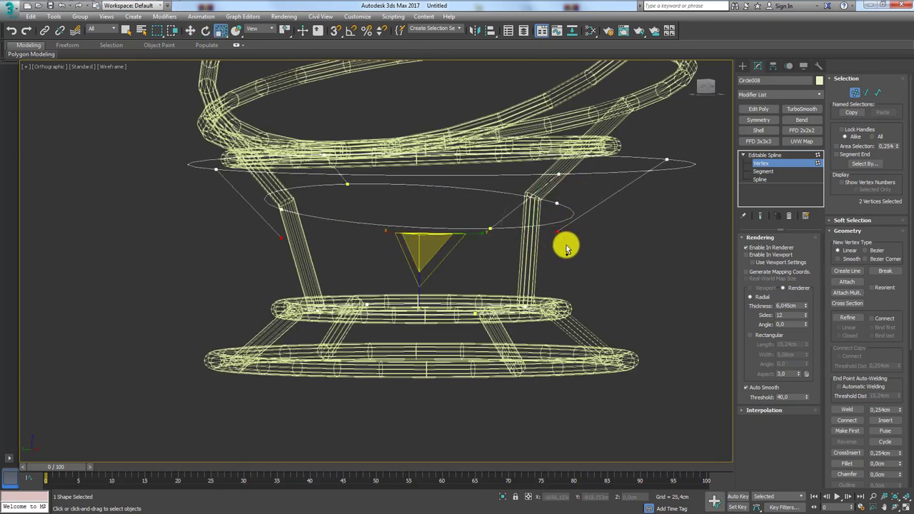
drag(483, 239, 477, 241)
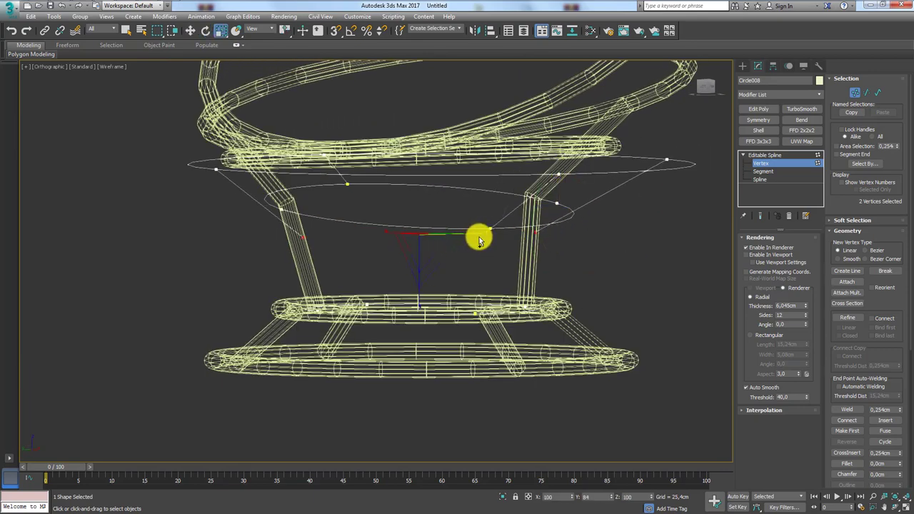
- Re-enable viewport rendering, show shaded view, and shift the strut end left to match the photo
click(759, 276)
click(750, 257)
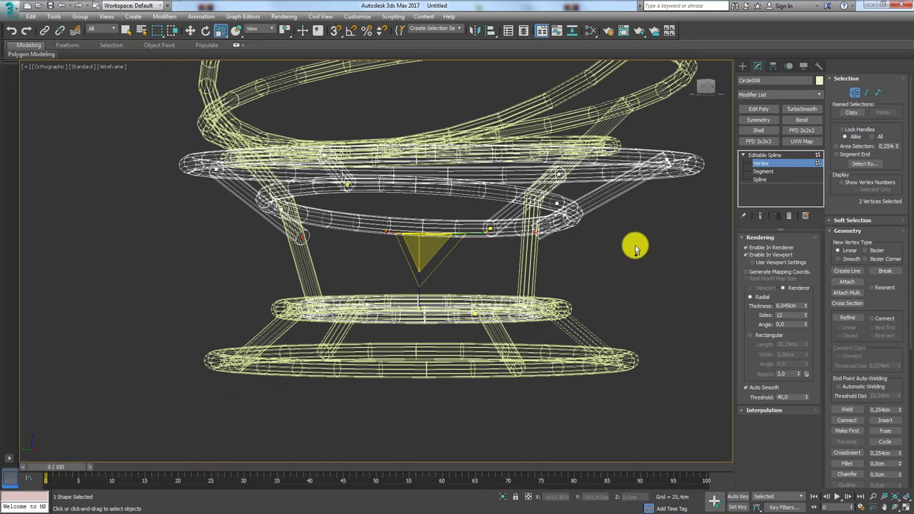
key(F3)
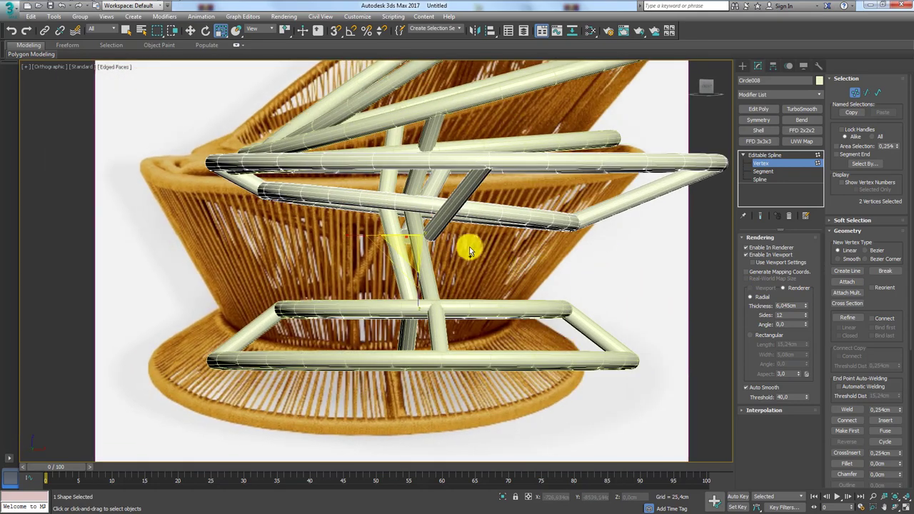
drag(453, 238, 460, 240)
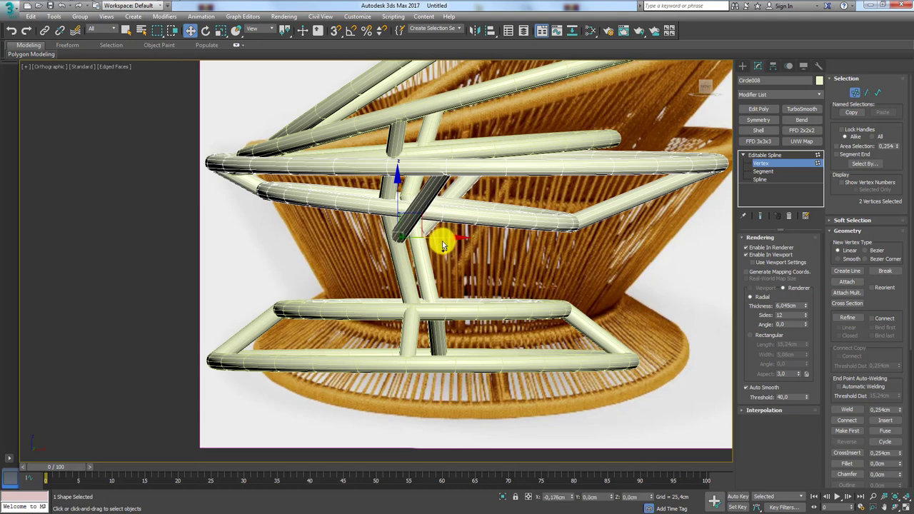
mouse_move(447, 242)
mouse_down()
mouse_move(415, 205)
mouse_move(456, 268)
mouse_up()
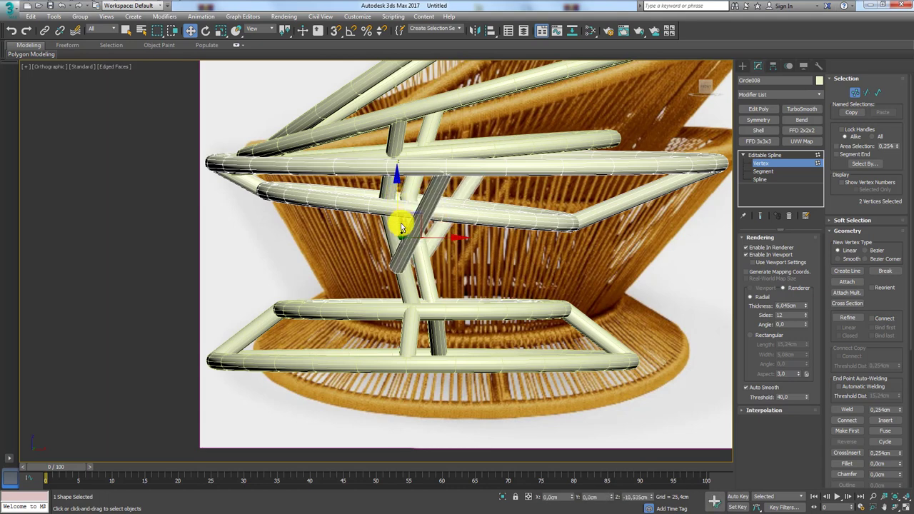
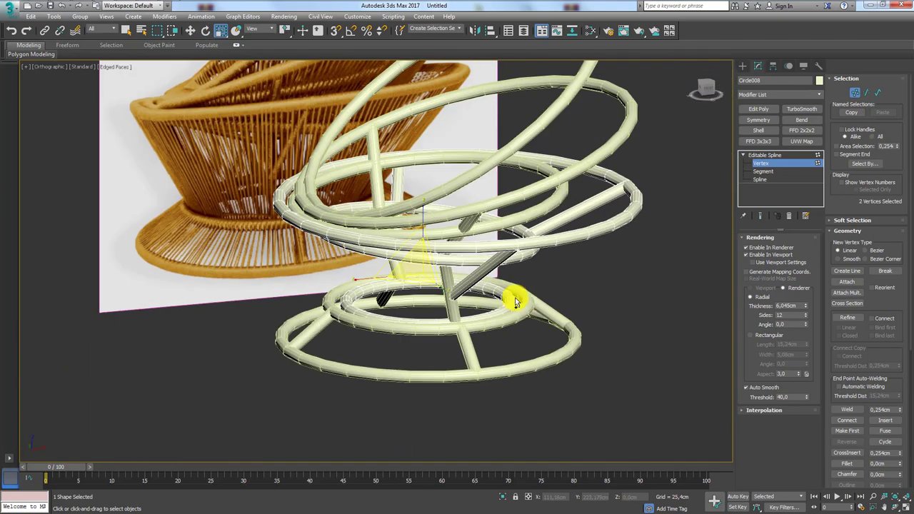
- Orbit around the tubular chair frame, then bring up the rattan chair reference photo
mouse_move(516, 301)
alt+middle_down()
mouse_move(435, 288)
mouse_move(524, 286)
mouse_move(535, 297)
alt+middle_up()
scroll(236, 237, up, 3)
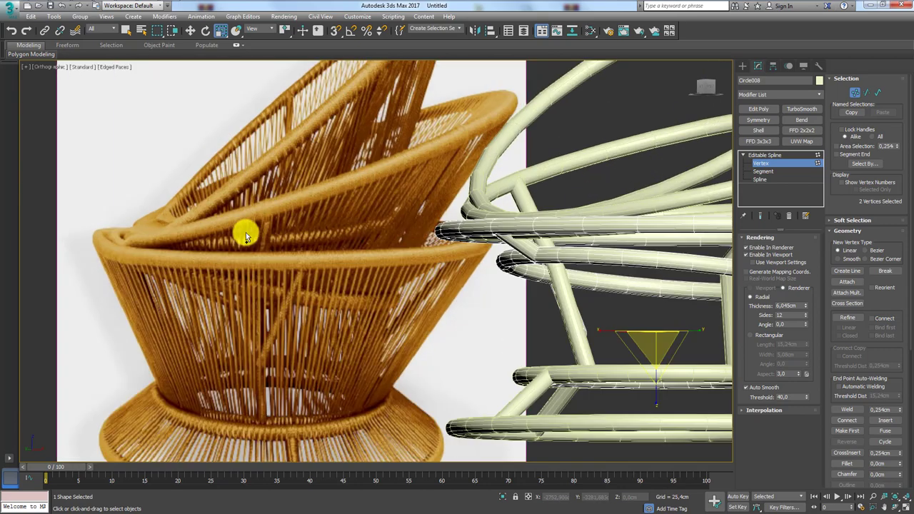
scroll(312, 237, down, 3)
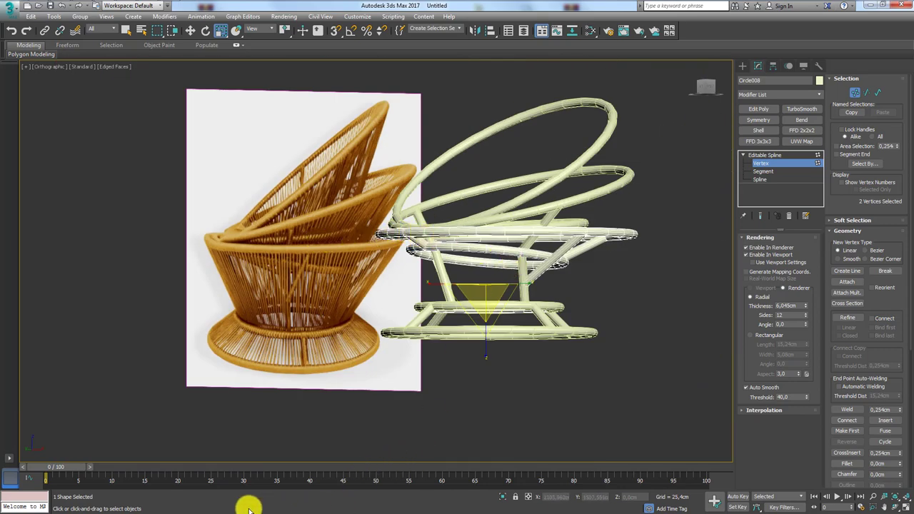
click(154, 8)
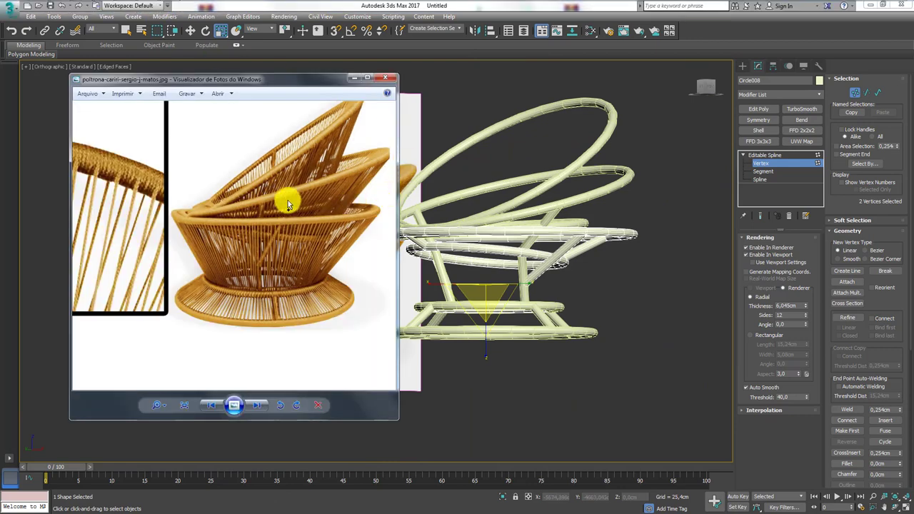
- Zoom into the reference photo and sketch two strand directions on the left chair
scroll(288, 205, down, 3)
scroll(319, 151, up, 2)
scroll(336, 172, up, 1)
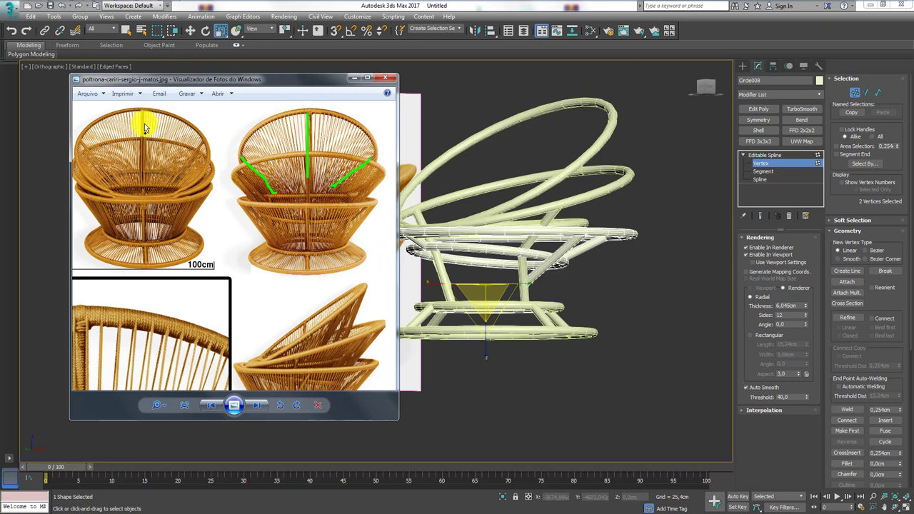
drag(87, 157, 126, 192)
drag(211, 145, 170, 191)
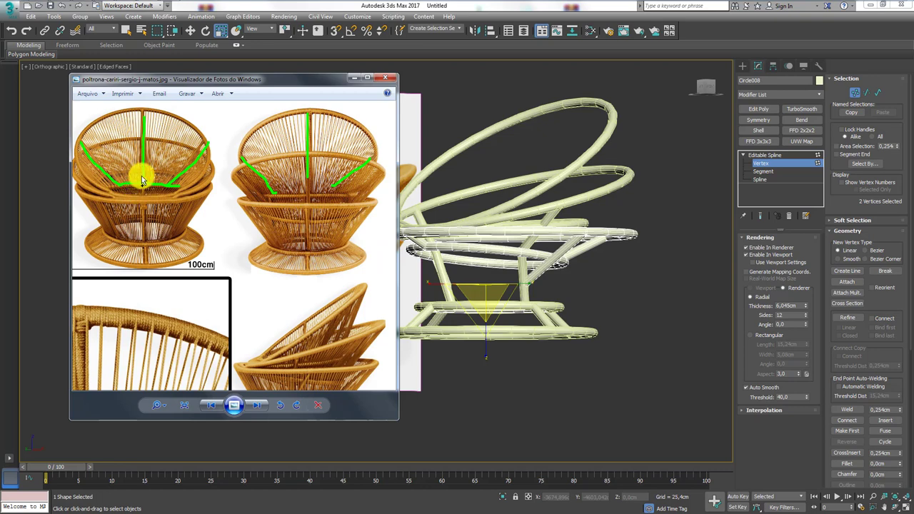
- Zoom further and pan to the 5cm label, then return to the 3ds Max frame
scroll(142, 176, up, 2)
scroll(136, 173, up, 1)
drag(264, 243, 296, 239)
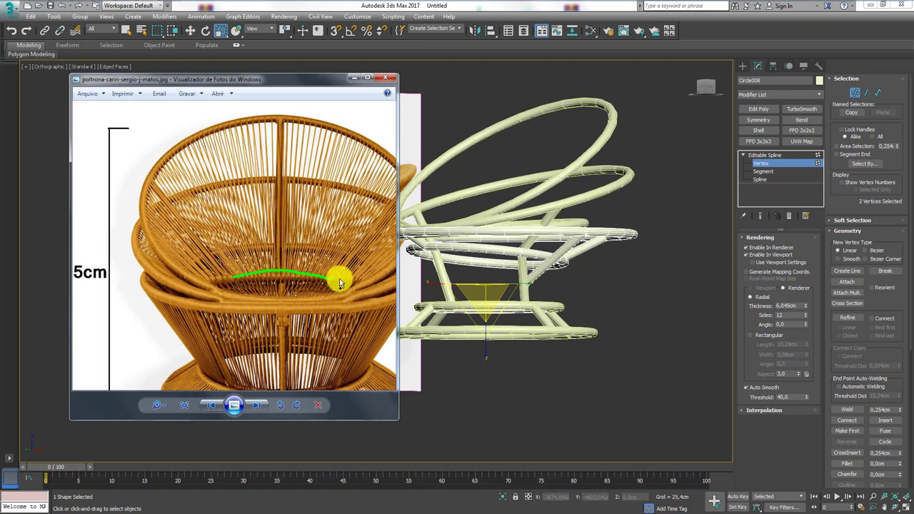
mouse_move(545, 214)
alt+middle_down()
mouse_move(562, 251)
mouse_move(555, 200)
alt+middle_up()
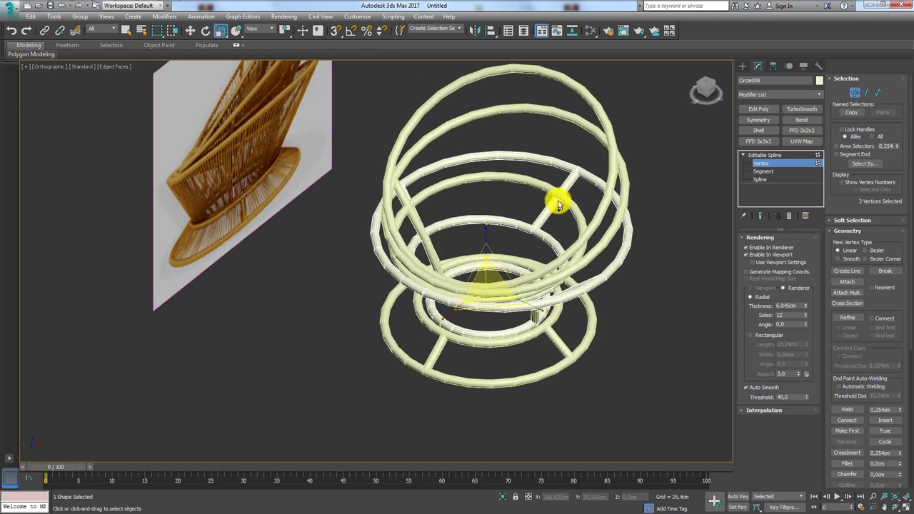
- Isolate the lower and upper seat rings, then select just the lower ring
click(763, 155)
click(545, 194)
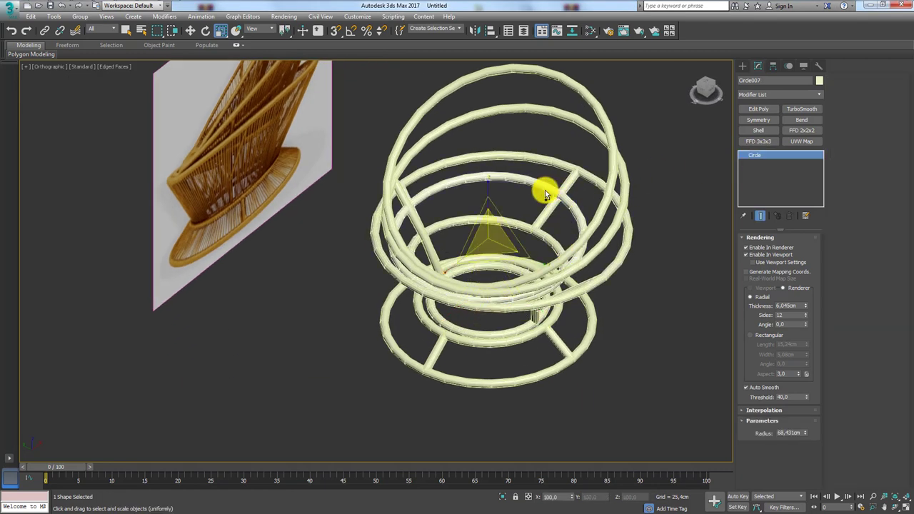
ctrl+click(586, 100)
click(503, 497)
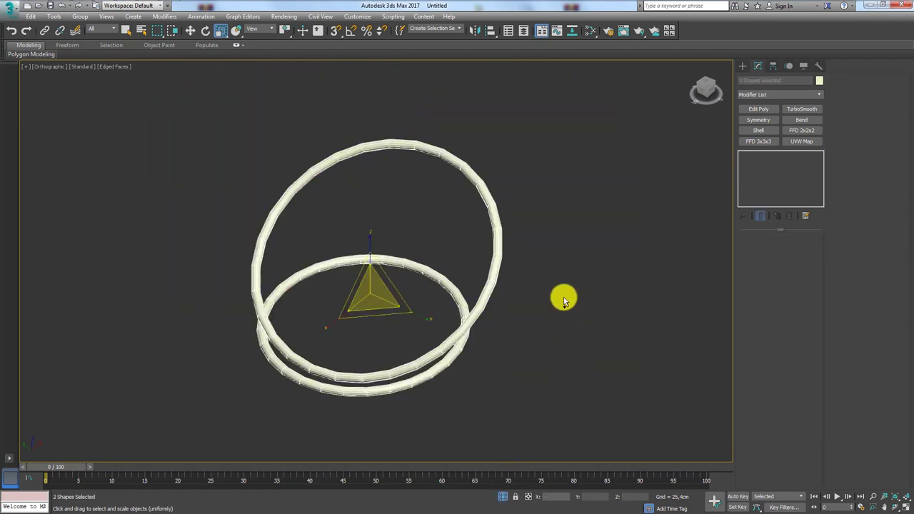
click(437, 276)
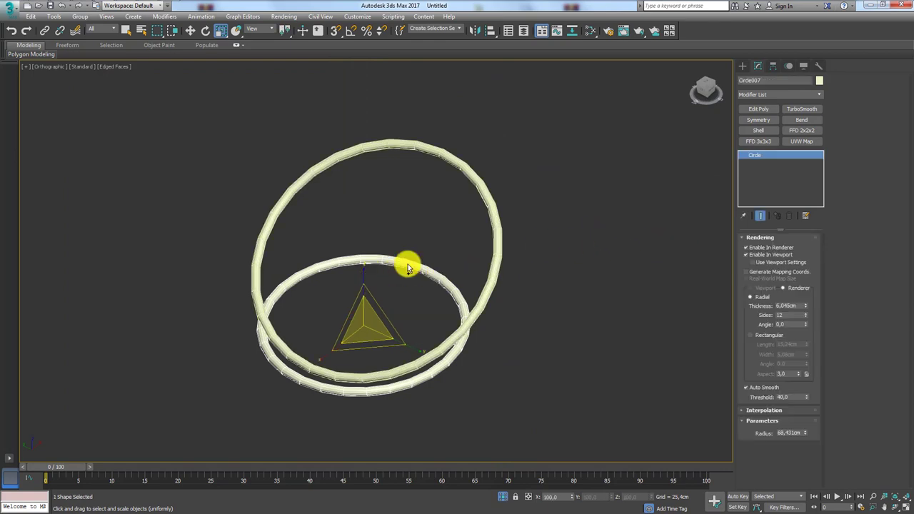
- Convert the lower ring to an Editable Spline and attach the upper ring to it
right_click(408, 268)
mouse_move(455, 373)
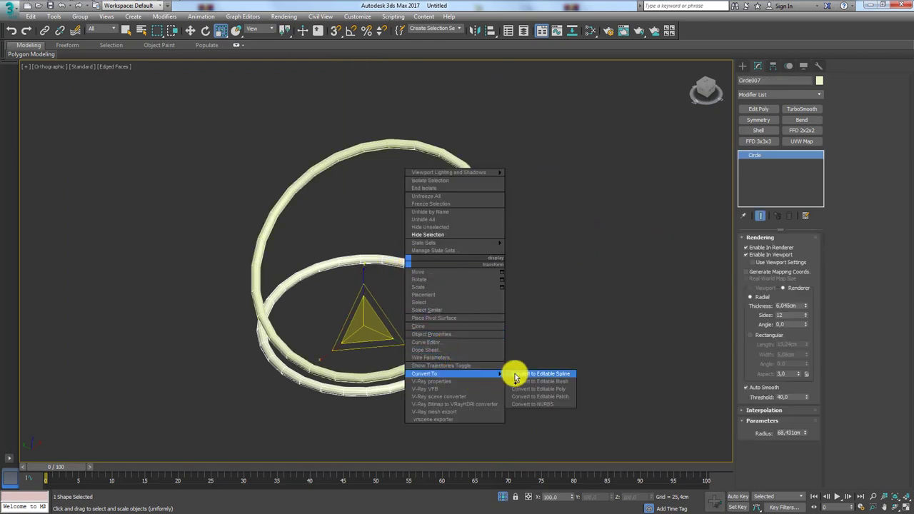
click(516, 375)
click(848, 283)
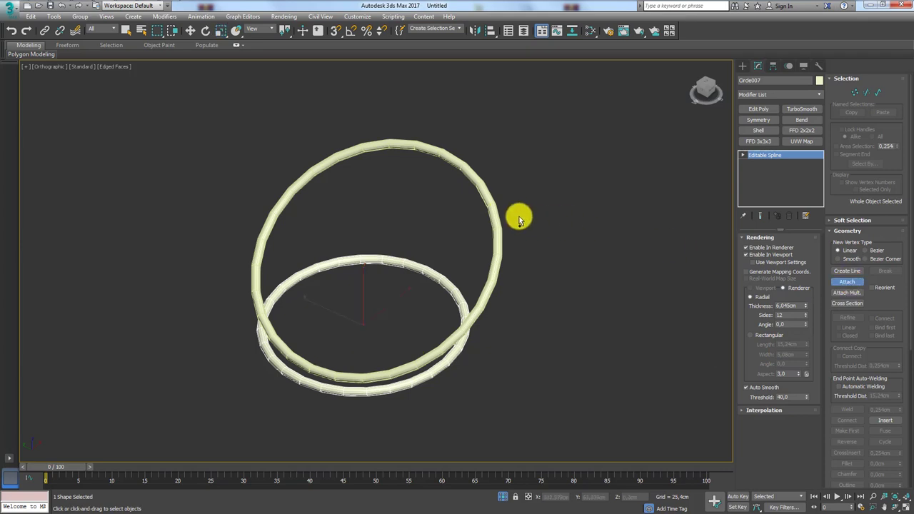
click(486, 210)
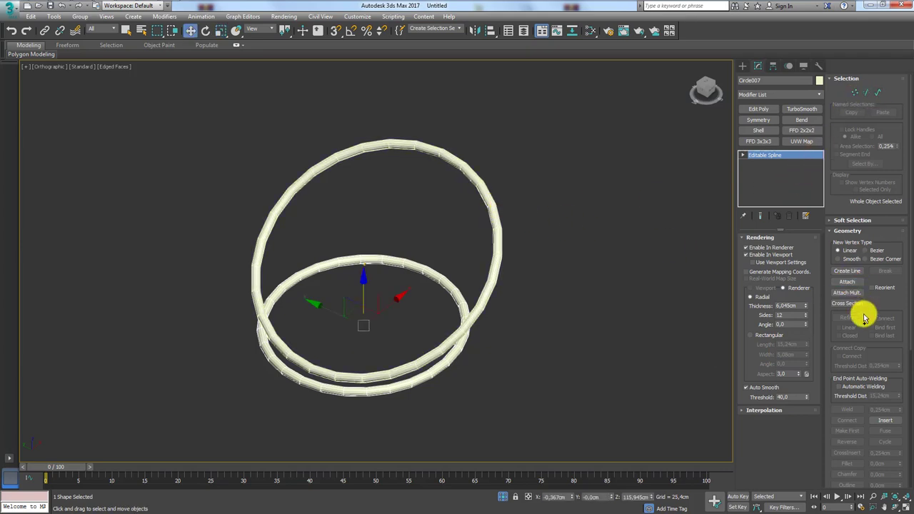
- Connect the two rings with Cross Section struts and look down on the result
click(850, 304)
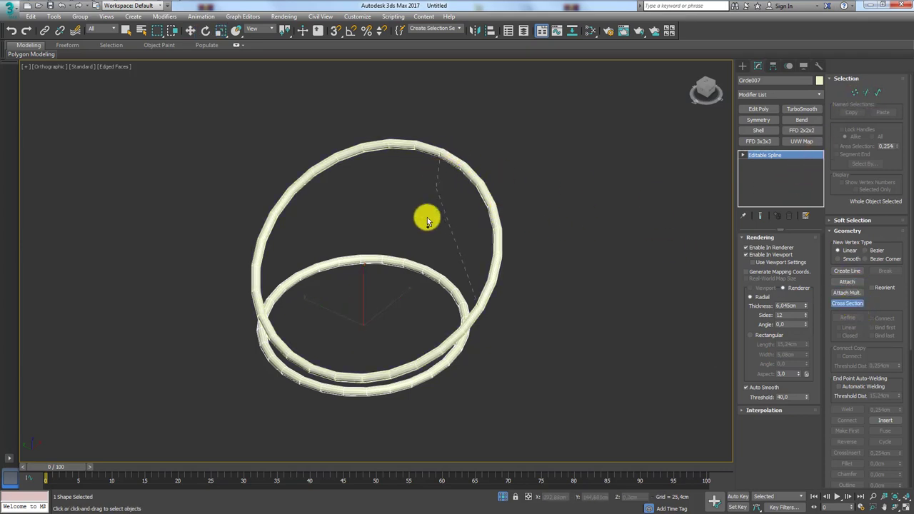
click(411, 264)
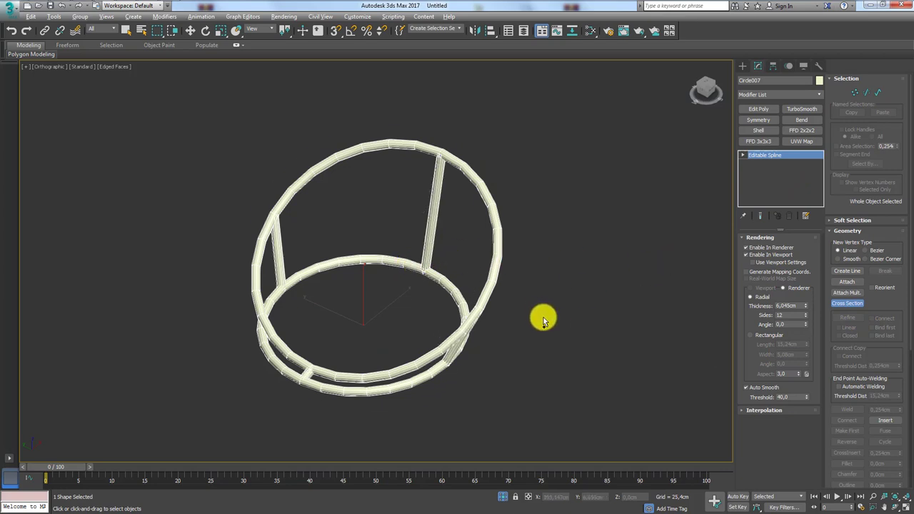
alt+middle_drag(541, 316, 577, 366)
scroll(443, 292, up, 3)
scroll(465, 296, up, 5)
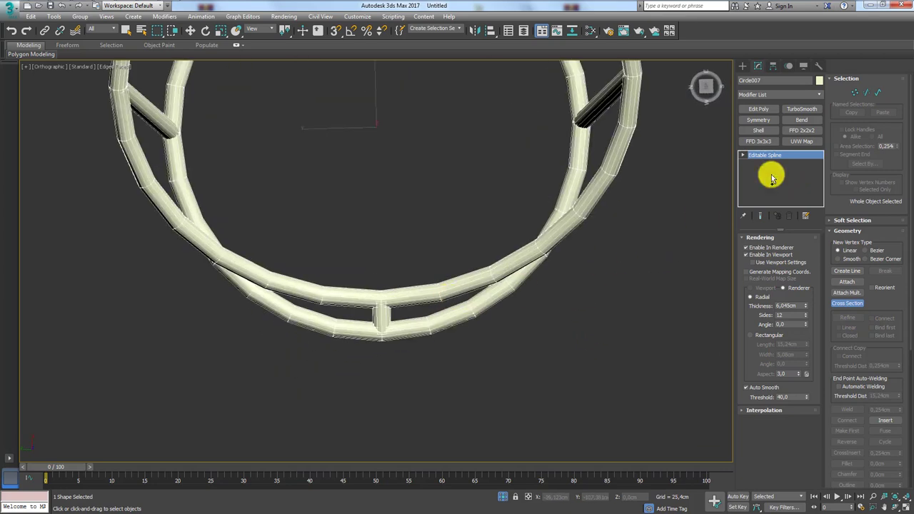
- Check the strut segments with thin-line display, restore tubes, and end isolation
click(869, 94)
click(870, 94)
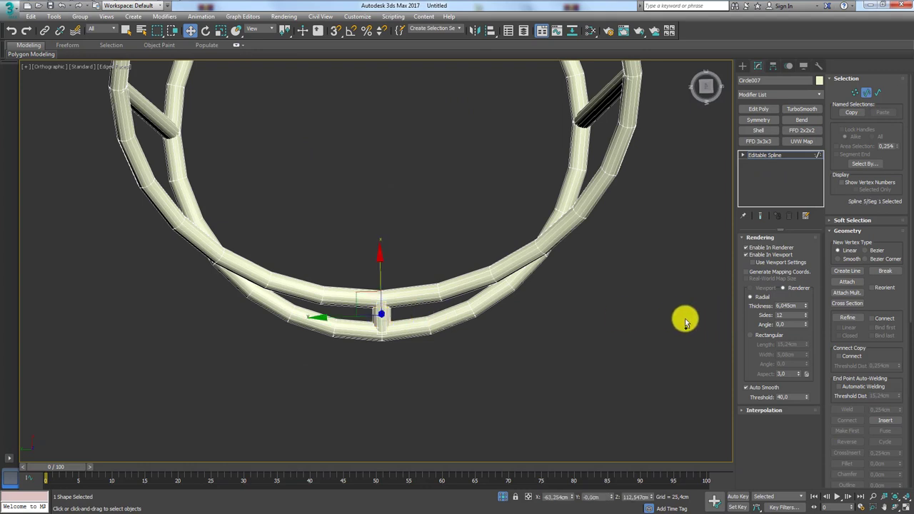
click(746, 255)
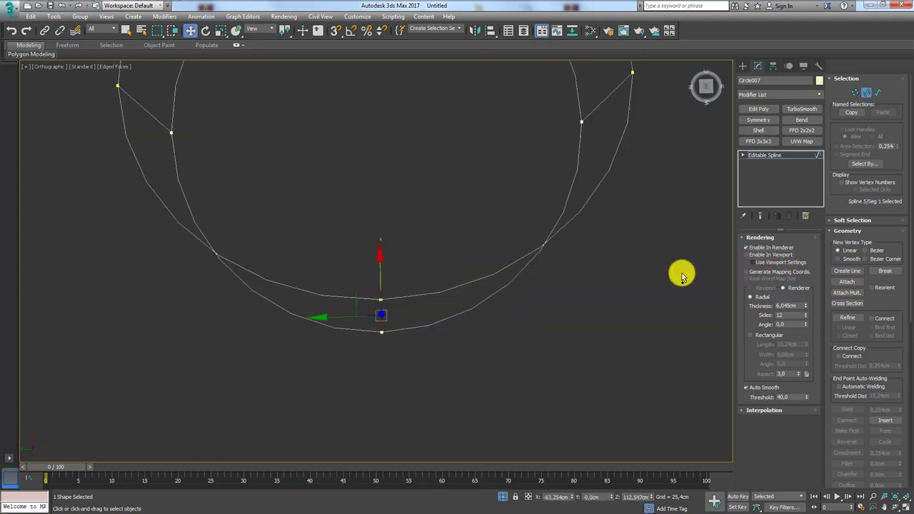
click(447, 370)
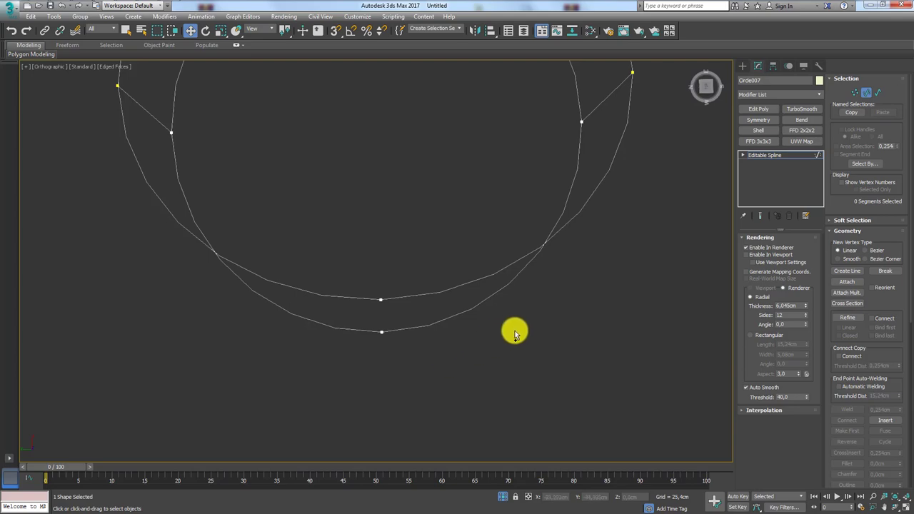
click(763, 155)
click(747, 255)
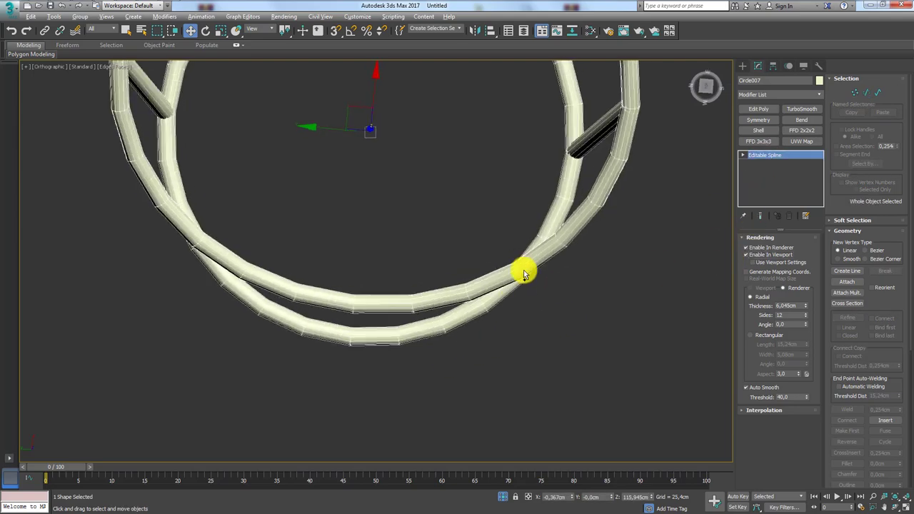
mouse_move(524, 267)
alt+middle_down()
mouse_move(431, 207)
mouse_move(483, 204)
alt+middle_up()
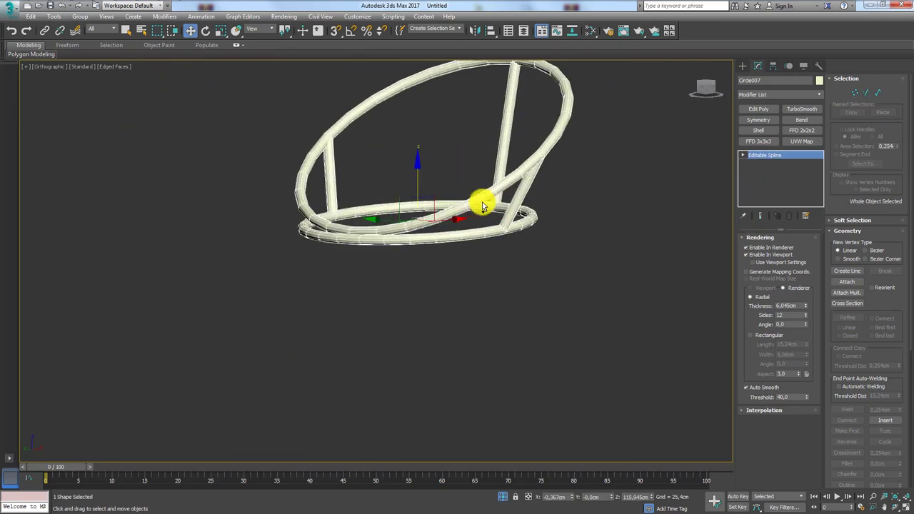
click(507, 499)
- Orbit to a flatter side view and compare the frame with the reference chair's side
mouse_move(547, 231)
alt+middle_down()
mouse_move(524, 220)
mouse_move(621, 202)
mouse_move(540, 267)
alt+middle_up()
click(604, 208)
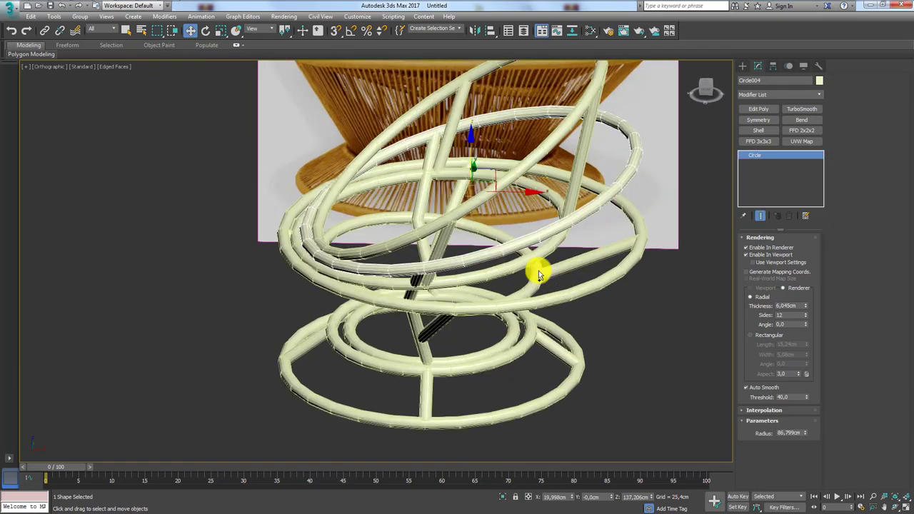
scroll(556, 259, up, 3)
scroll(554, 252, up, 3)
scroll(486, 253, down, 4)
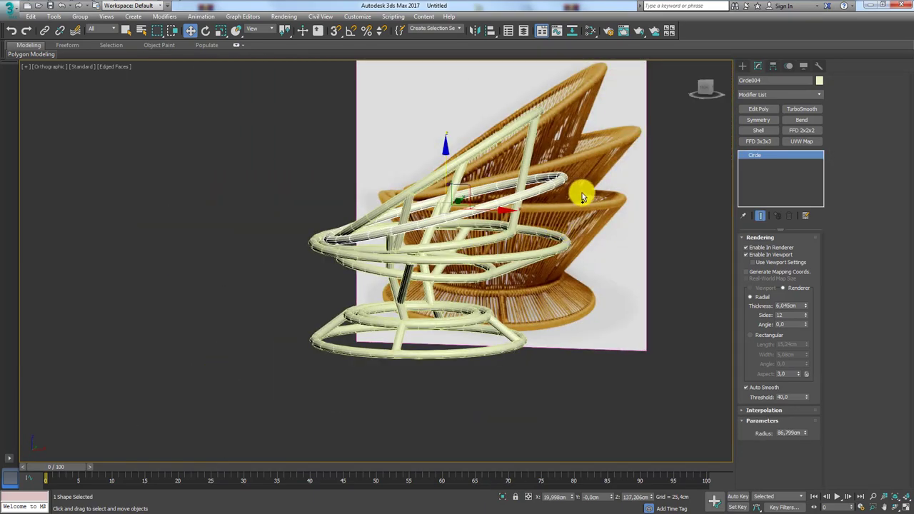
scroll(580, 192, up, 3)
mouse_move(576, 190)
alt+middle_down()
mouse_move(612, 204)
mouse_move(604, 266)
alt+middle_up()
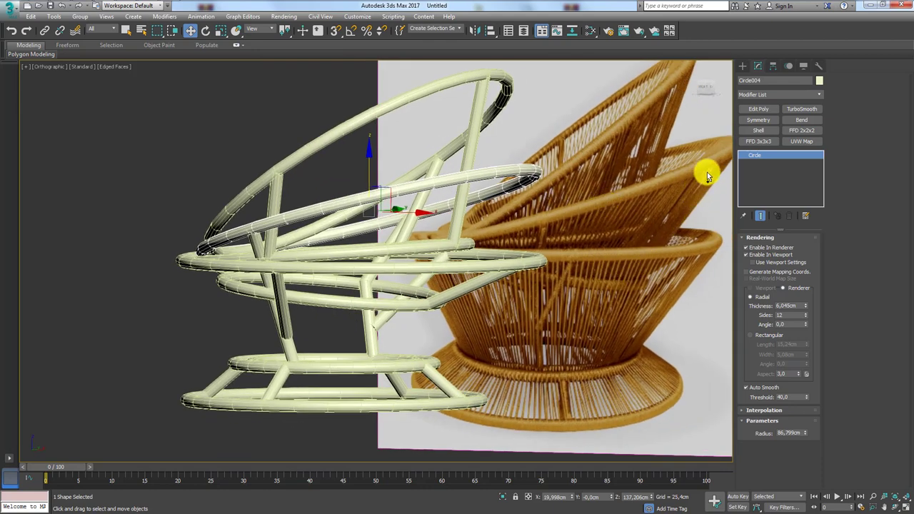
drag(719, 154, 688, 217)
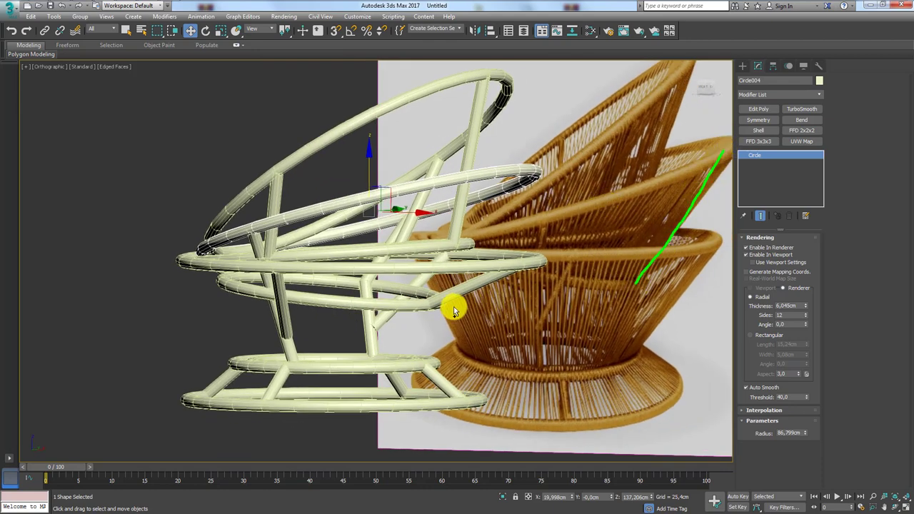
- Select two chair rings and isolate them
click(429, 306)
ctrl+click(501, 179)
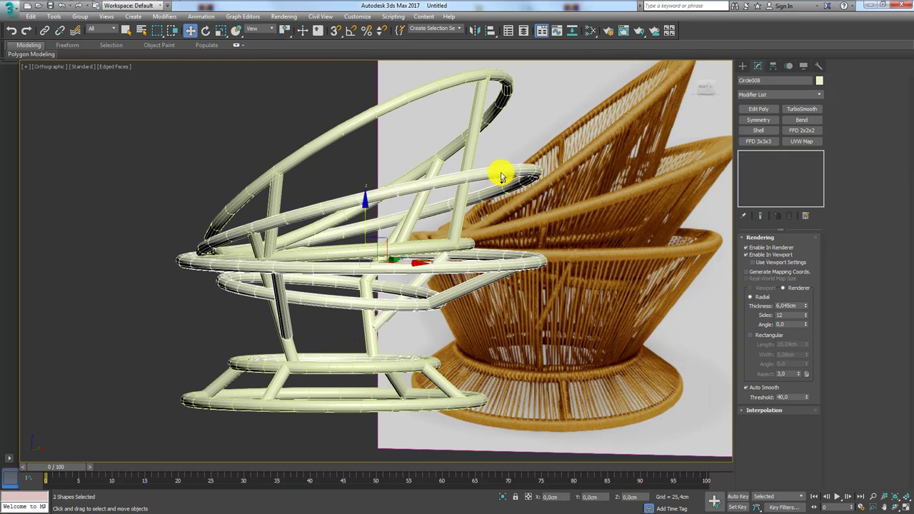
click(503, 497)
- Detach the slanted strut splines from the ring spline into a new shape
mouse_move(483, 282)
alt+middle_down()
mouse_move(519, 286)
mouse_move(509, 293)
alt+middle_up()
click(520, 293)
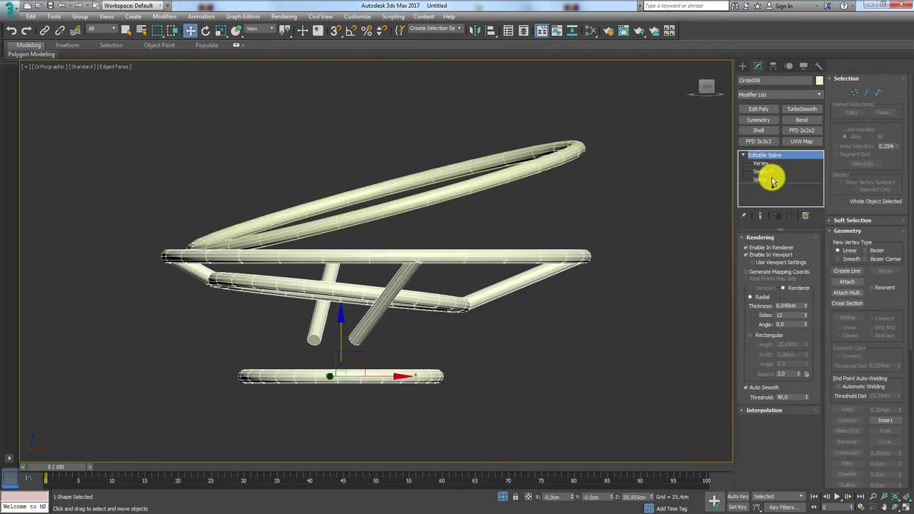
click(770, 179)
click(509, 288)
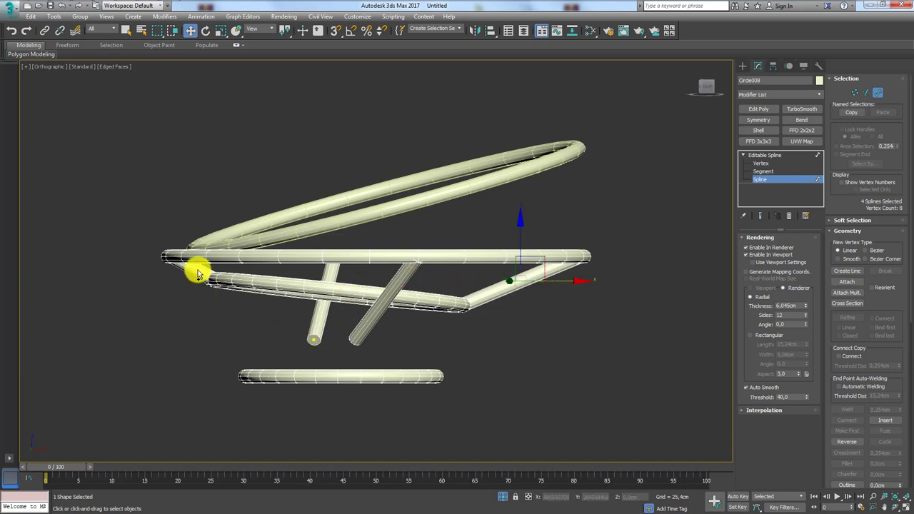
drag(892, 361, 888, 190)
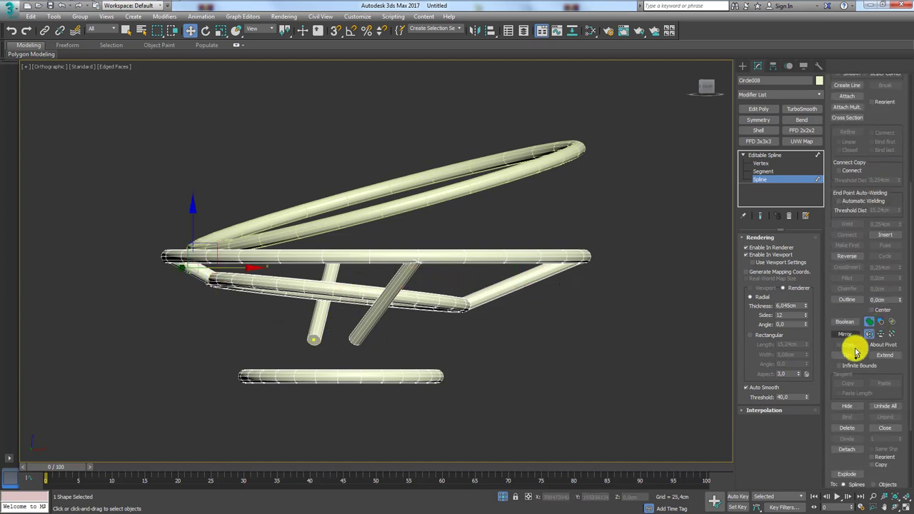
drag(894, 382, 893, 286)
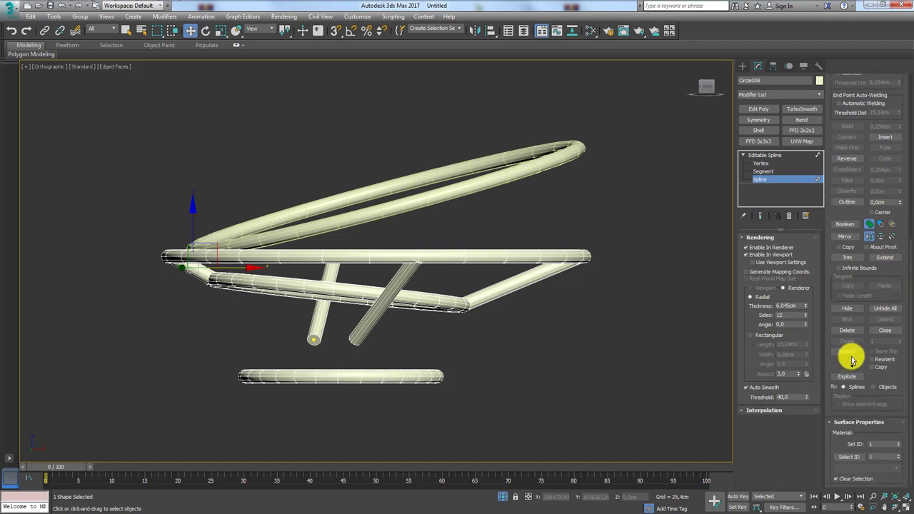
click(851, 351)
click(485, 272)
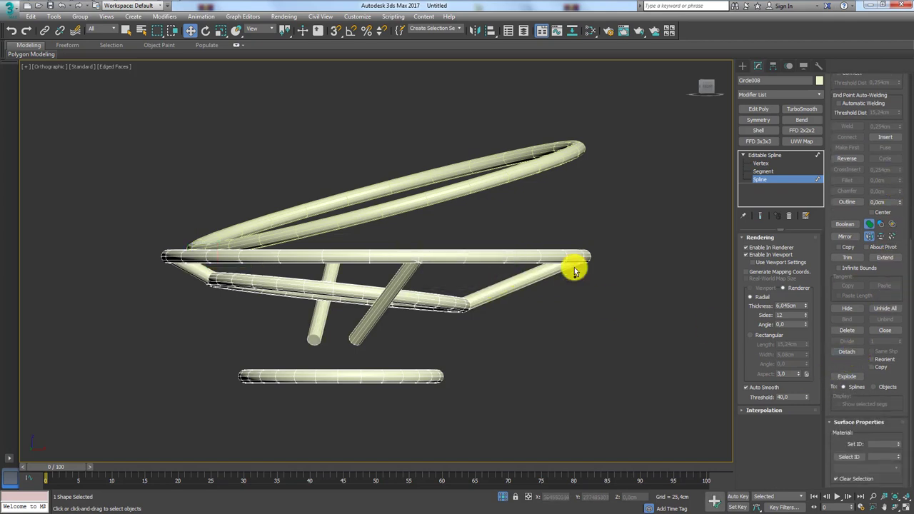
- Hide the detached strut shape
click(561, 265)
right_click(531, 272)
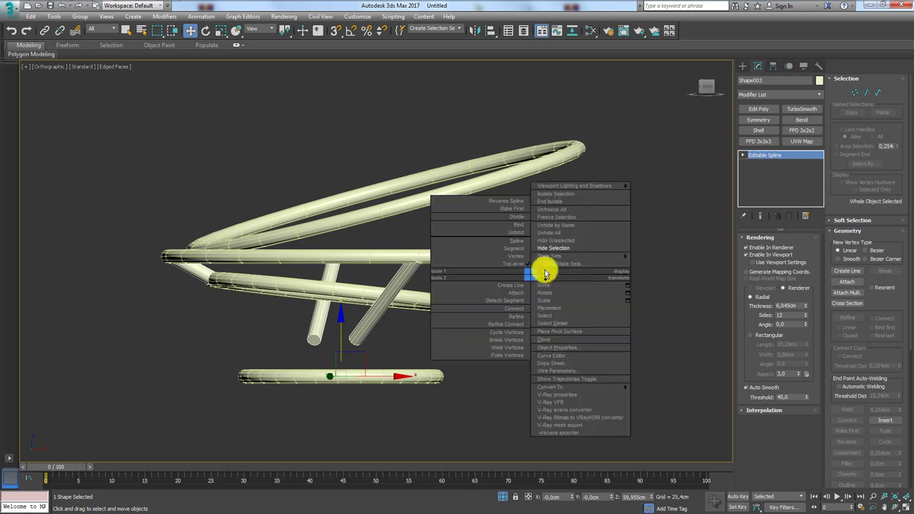
click(560, 249)
- Select the ring spline Circle008 and start Cross Section
click(520, 259)
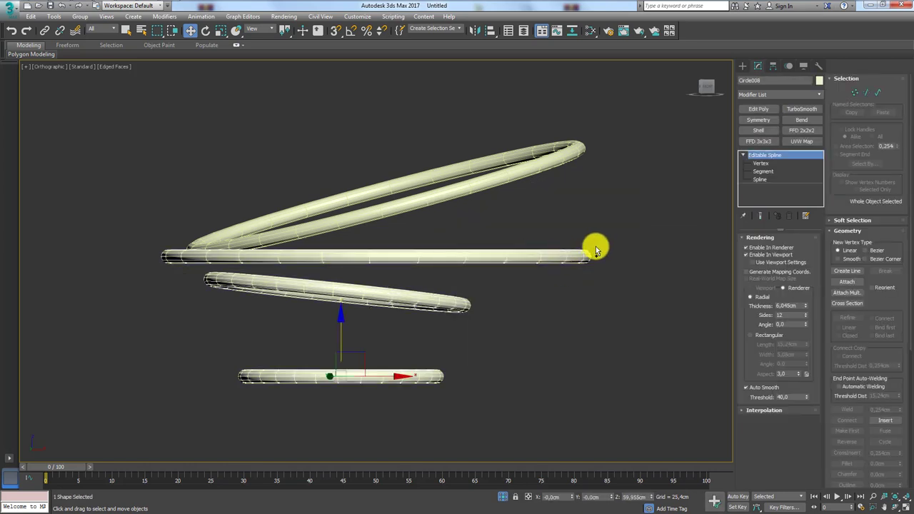
click(551, 160)
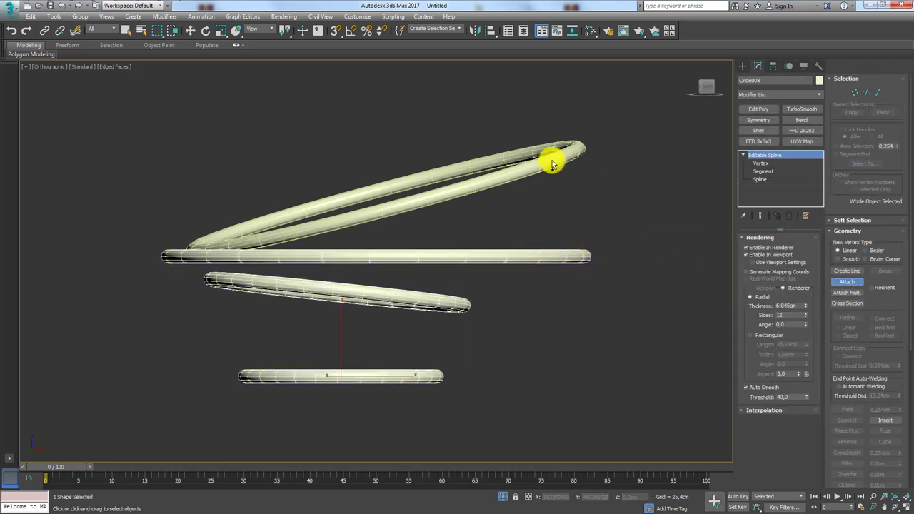
key(ctrl+z)
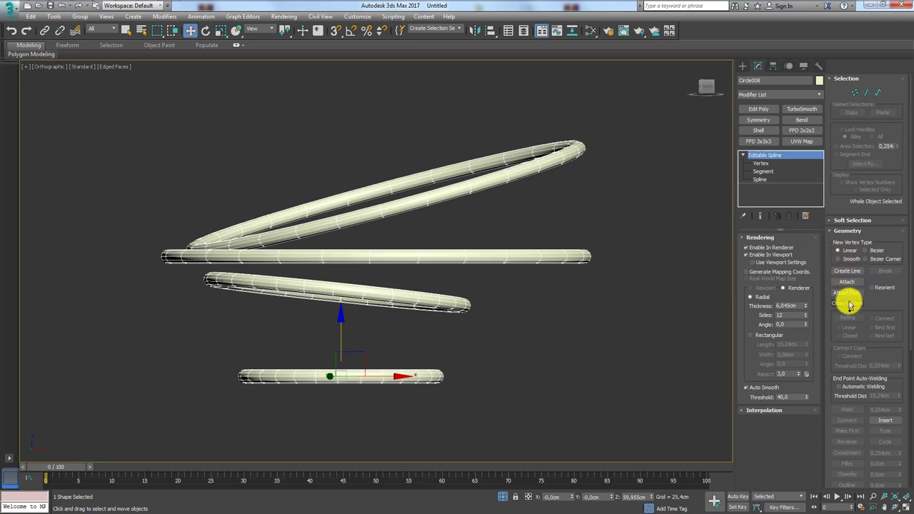
click(848, 303)
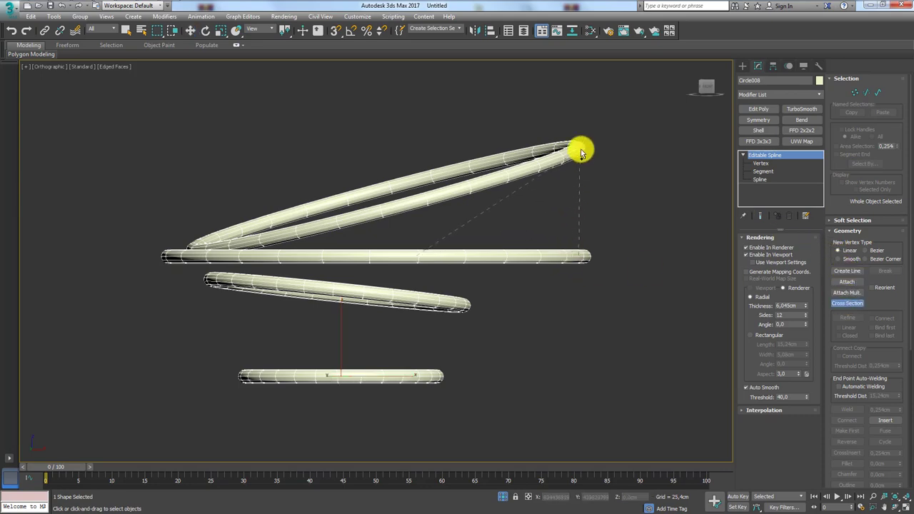
- Cross-section the top ring to the ring below and inspect the new links
click(579, 152)
alt+middle_drag(495, 197, 500, 235)
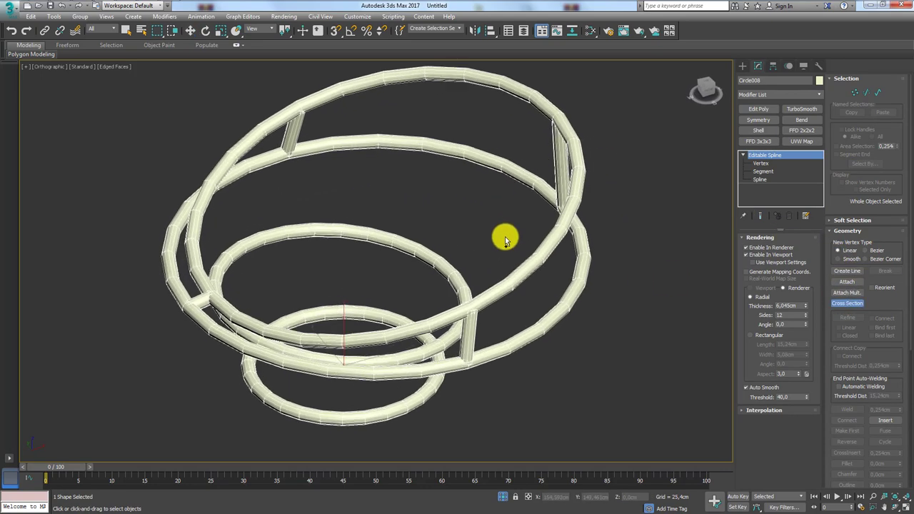
right_click(500, 246)
click(762, 172)
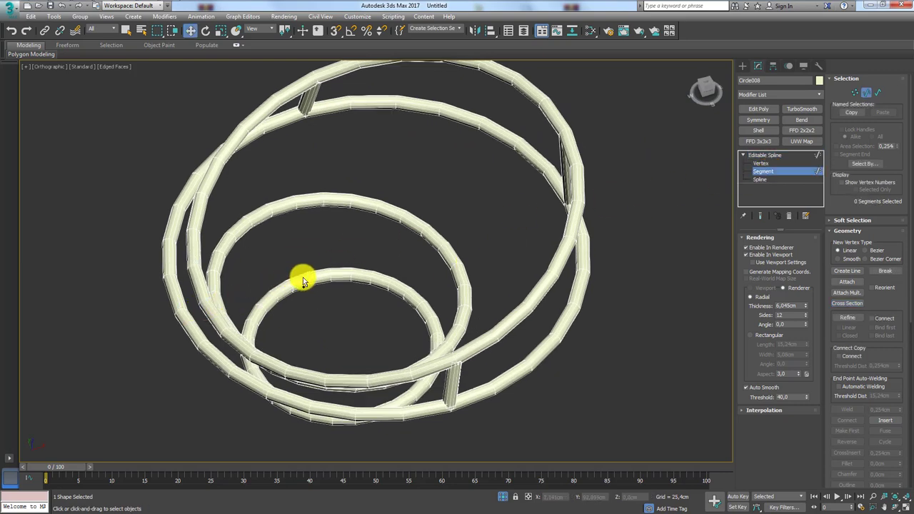
scroll(369, 268, down, 3)
click(768, 156)
alt+middle_drag(527, 241, 470, 245)
scroll(469, 247, up, 2)
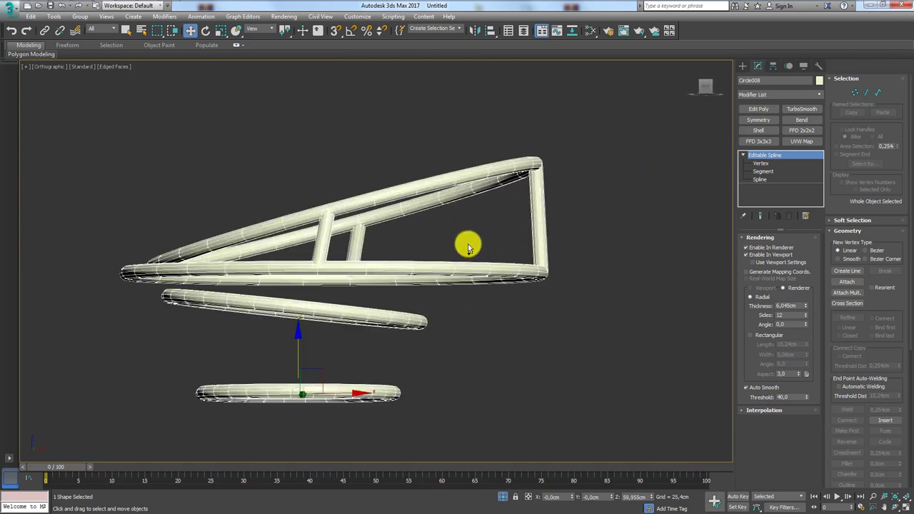
- Delete the vertical link segment between the top rings
click(772, 171)
click(527, 184)
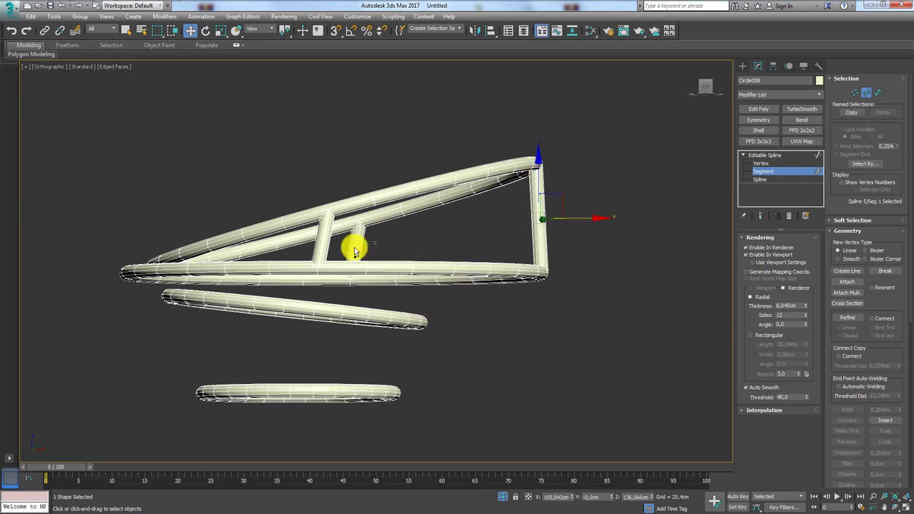
key(Delete)
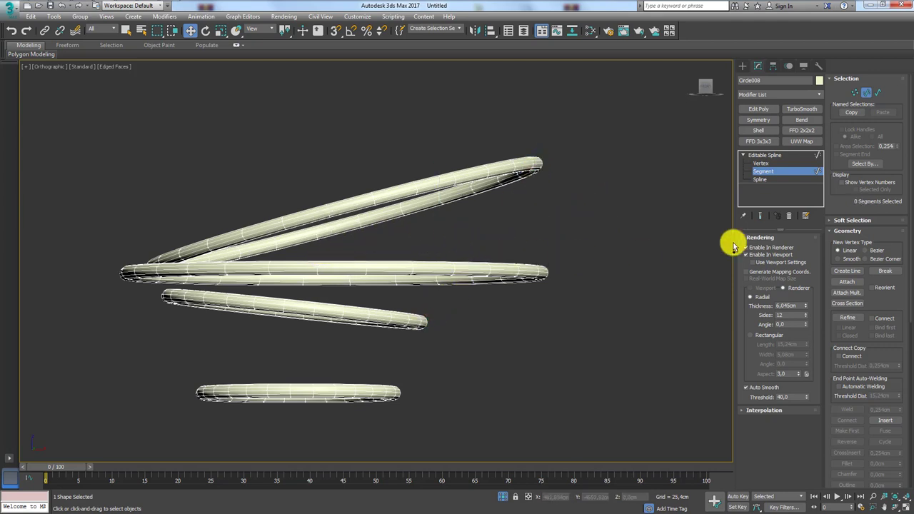
- Cross-section from the top ring's end down to the third ring
click(851, 304)
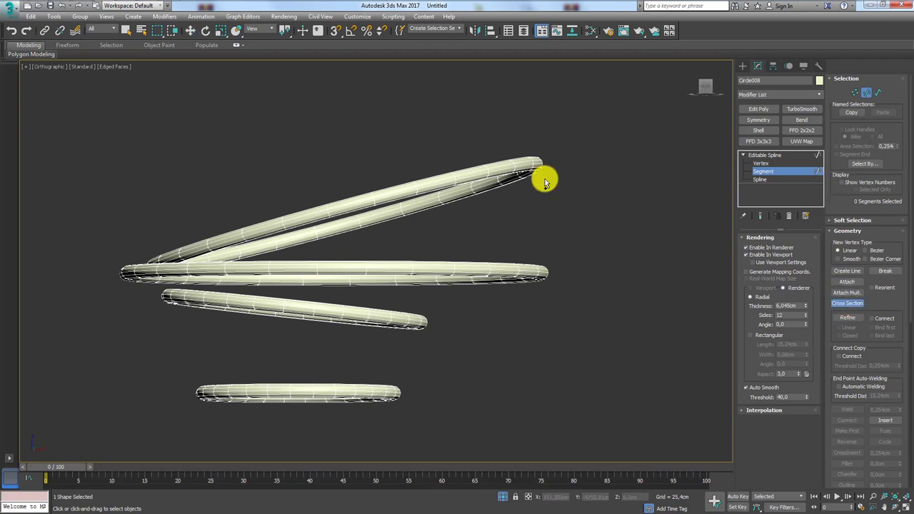
click(536, 172)
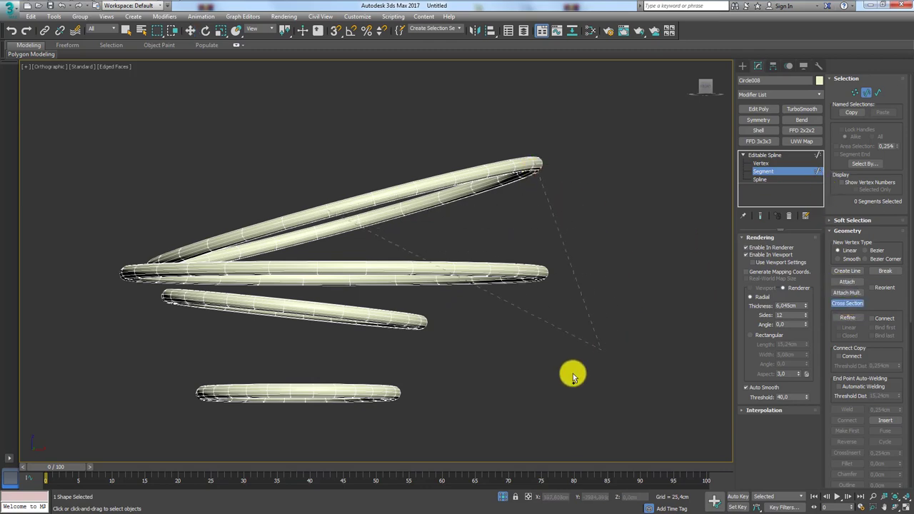
click(420, 326)
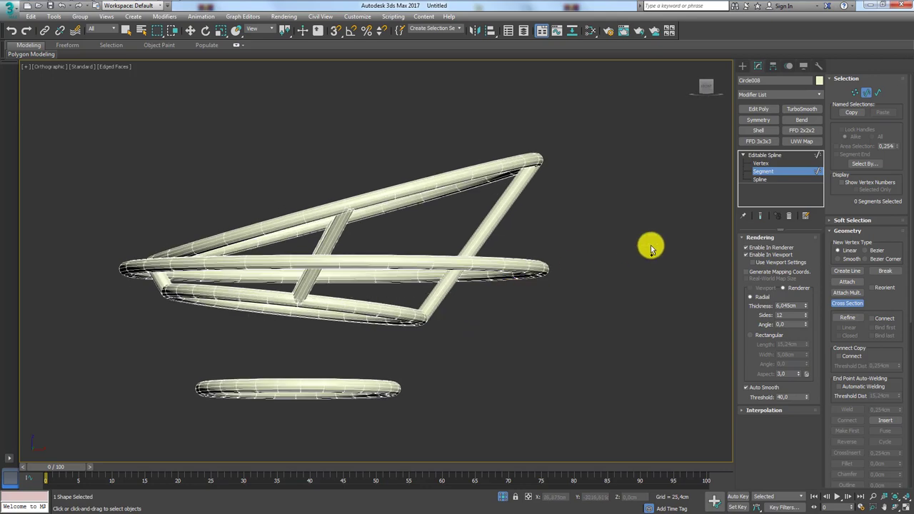
alt+middle_drag(332, 310, 516, 299)
scroll(516, 299, up, 3)
scroll(333, 276, up, 2)
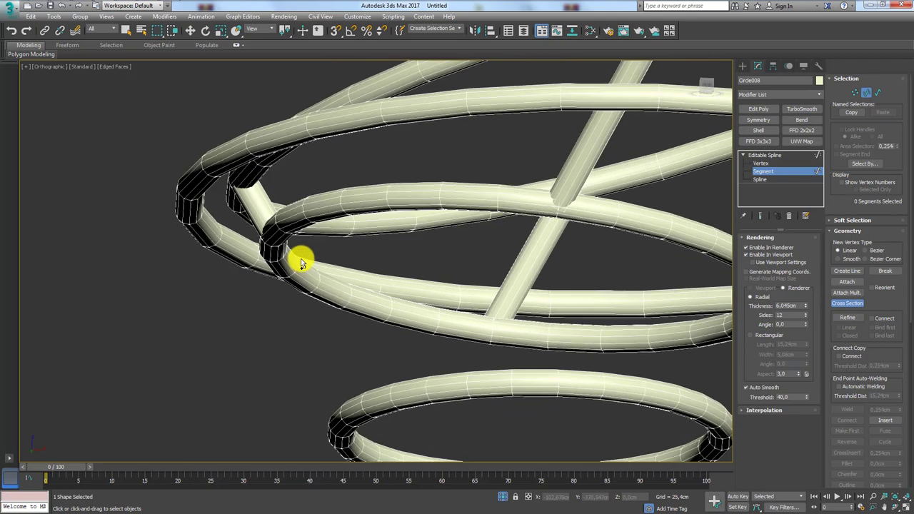
scroll(302, 257, up, 2)
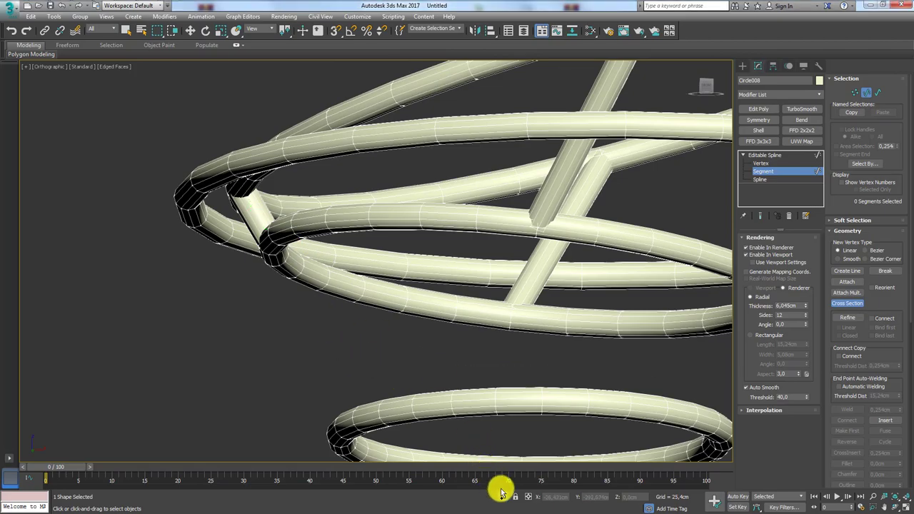
scroll(351, 333, down, 5)
alt+middle_drag(351, 333, 204, 259)
scroll(207, 271, up, 3)
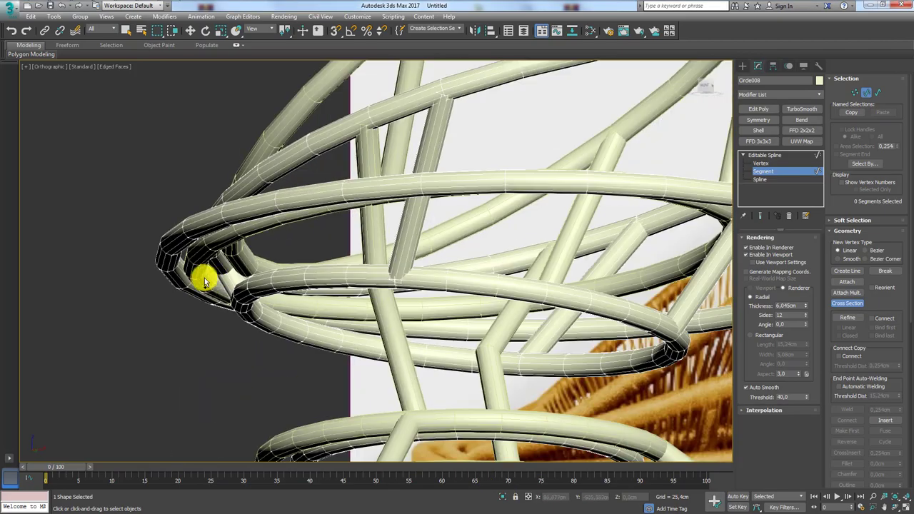
scroll(243, 286, up, 2)
mouse_move(243, 285)
alt+middle_down()
mouse_move(262, 259)
mouse_move(249, 296)
mouse_move(229, 302)
mouse_move(292, 310)
mouse_move(255, 285)
mouse_move(419, 247)
mouse_move(383, 265)
mouse_move(343, 238)
mouse_move(317, 243)
mouse_move(398, 241)
mouse_move(446, 262)
mouse_move(408, 312)
mouse_move(327, 259)
mouse_move(328, 241)
mouse_move(343, 236)
mouse_move(358, 270)
mouse_move(336, 241)
mouse_move(318, 183)
mouse_move(369, 188)
alt+middle_up()
scroll(241, 256, up, 3)
alt+middle_drag(241, 255, 240, 185)
scroll(243, 223, up, 2)
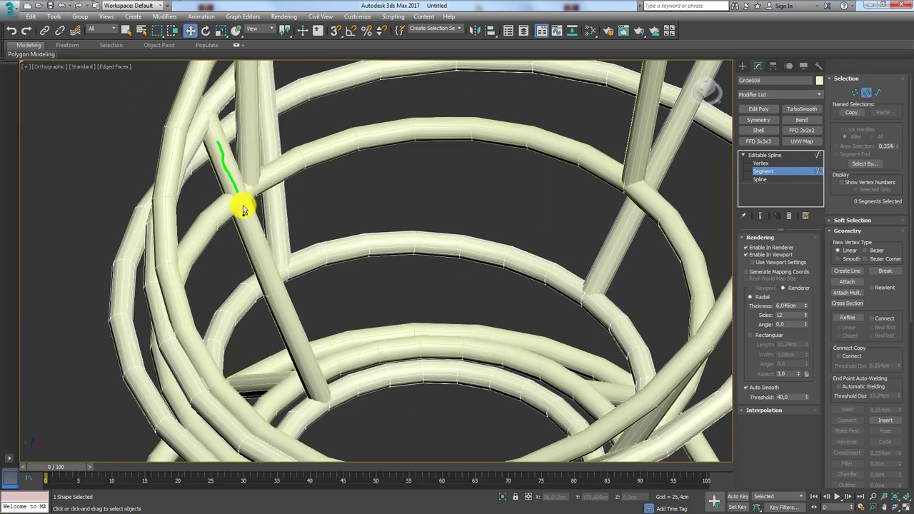
mouse_move(316, 303)
alt+middle_down()
mouse_move(272, 284)
mouse_move(405, 239)
mouse_move(368, 227)
mouse_move(412, 232)
alt+middle_up()
mouse_move(472, 267)
alt+middle_down()
mouse_move(435, 261)
mouse_move(537, 253)
mouse_move(539, 278)
mouse_move(587, 303)
mouse_move(400, 192)
alt+middle_up()
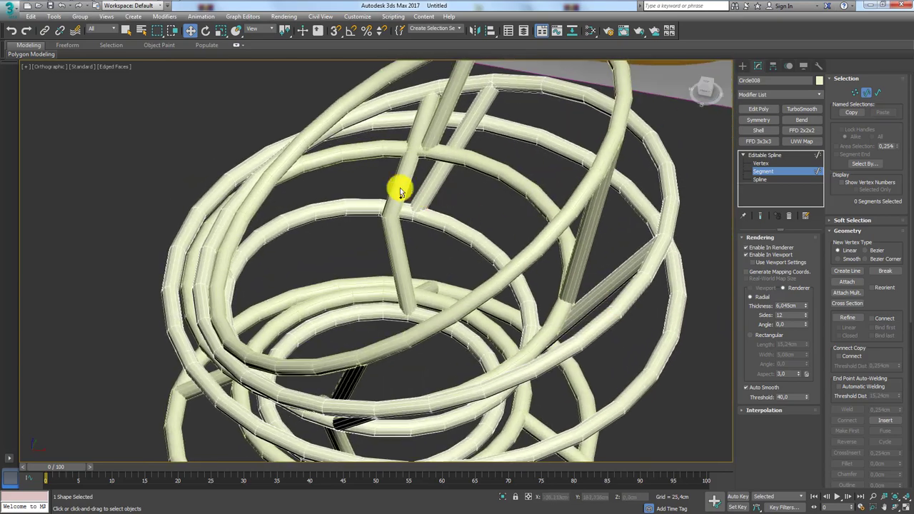
- Select the two bent strut segments of Shape001
click(764, 179)
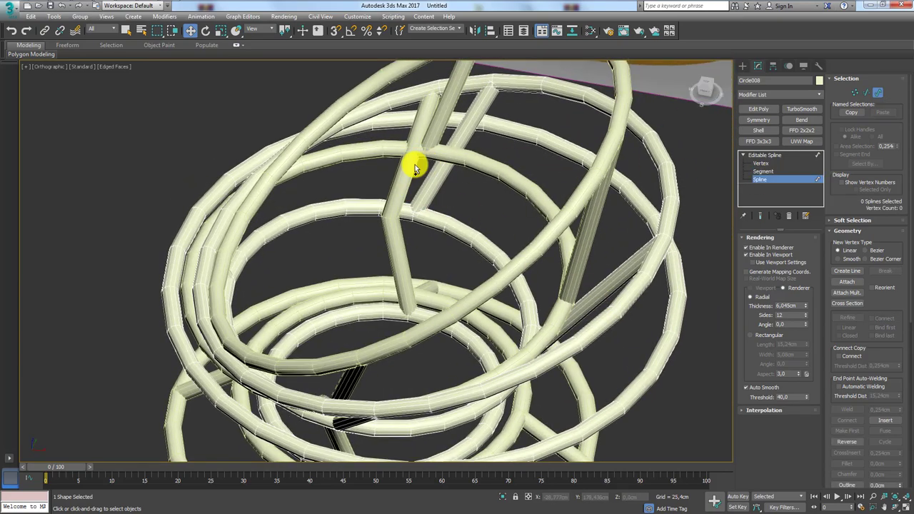
click(764, 155)
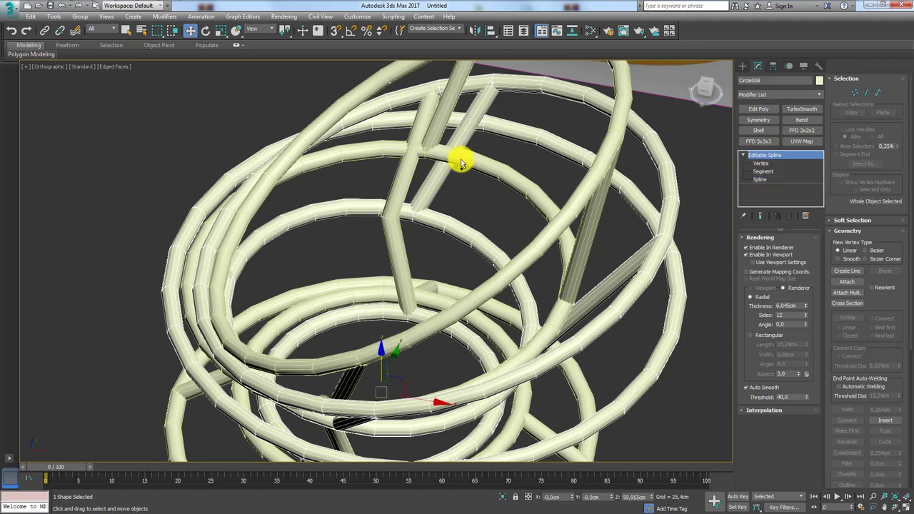
click(763, 172)
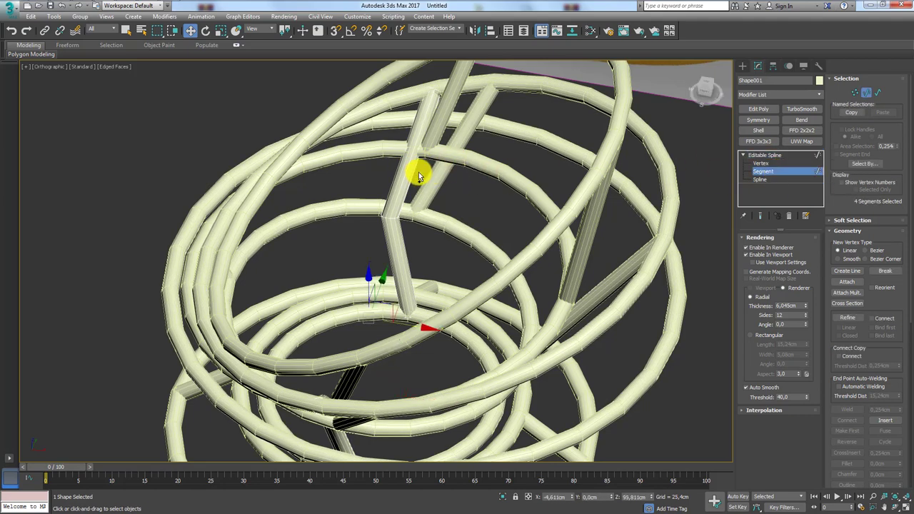
click(401, 184)
mouse_move(401, 184)
alt+middle_down()
mouse_move(424, 225)
mouse_move(343, 219)
mouse_move(388, 290)
mouse_move(125, 225)
alt+middle_up()
ctrl+click(123, 198)
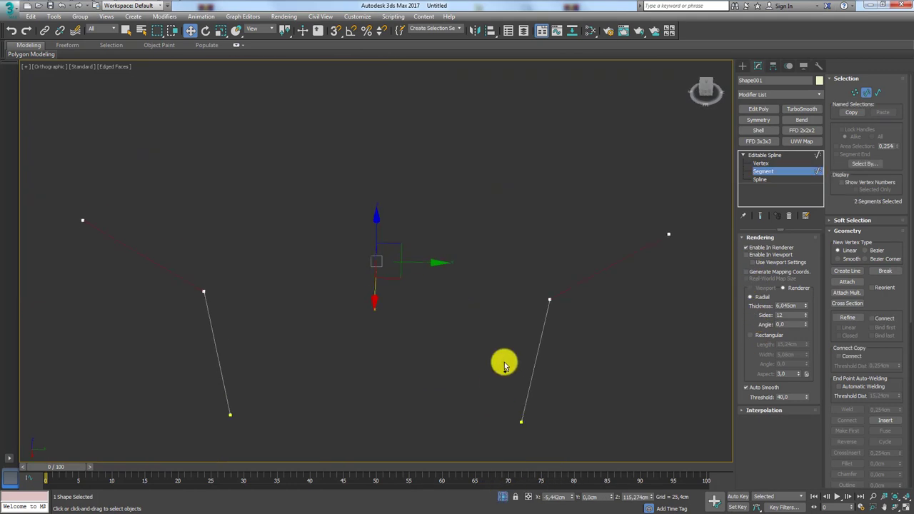
mouse_move(505, 367)
alt+middle_down()
mouse_move(519, 343)
mouse_move(528, 280)
alt+middle_up()
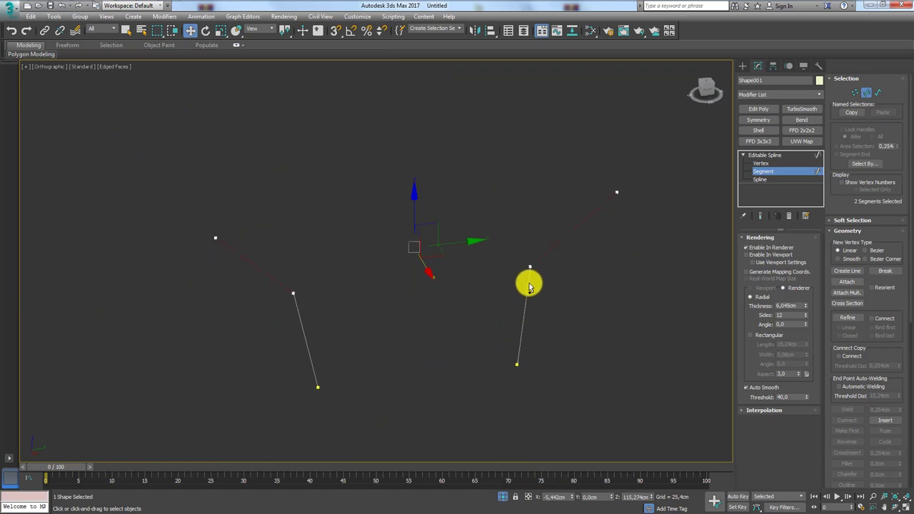
- Select both strut end vertices and turn on Enable In Viewport so splines render as tubes
click(748, 257)
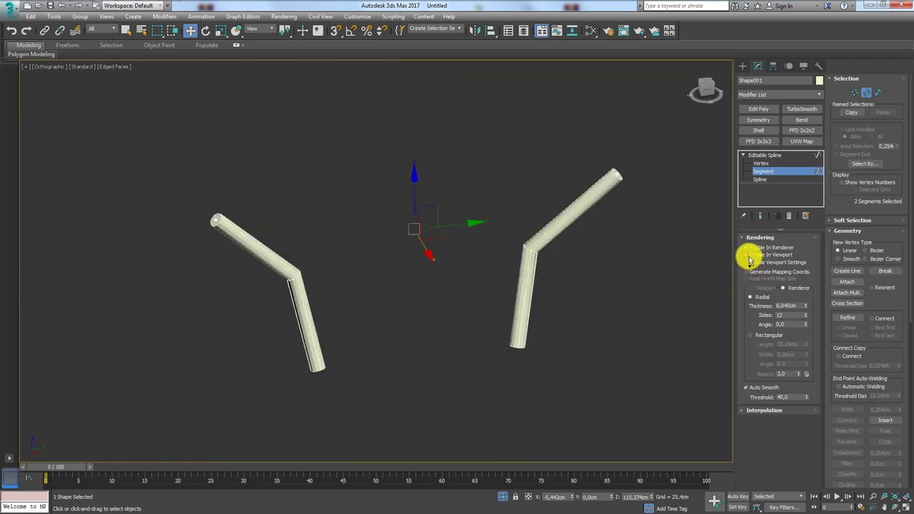
click(749, 260)
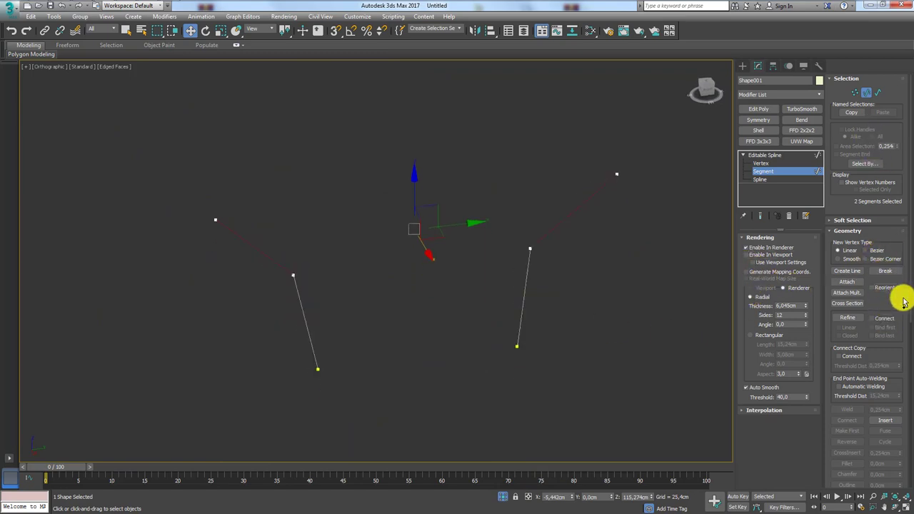
drag(905, 303, 893, 138)
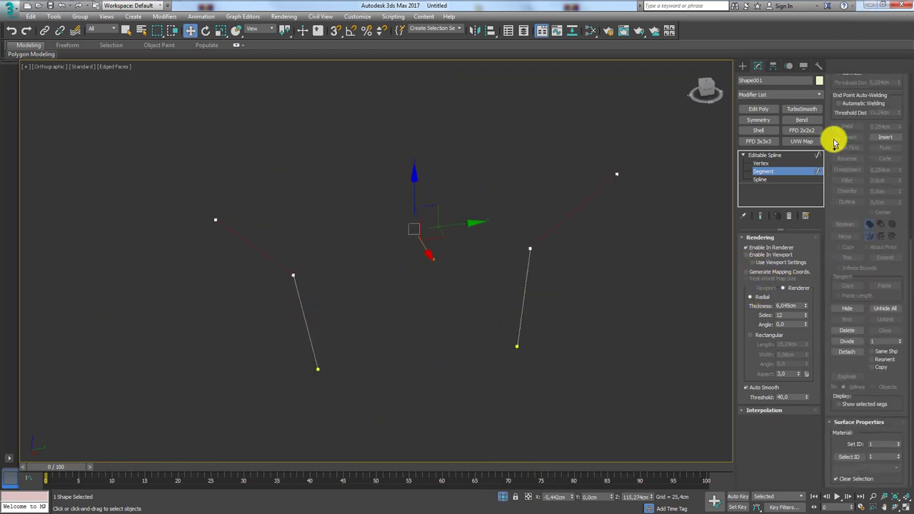
click(762, 163)
click(574, 211)
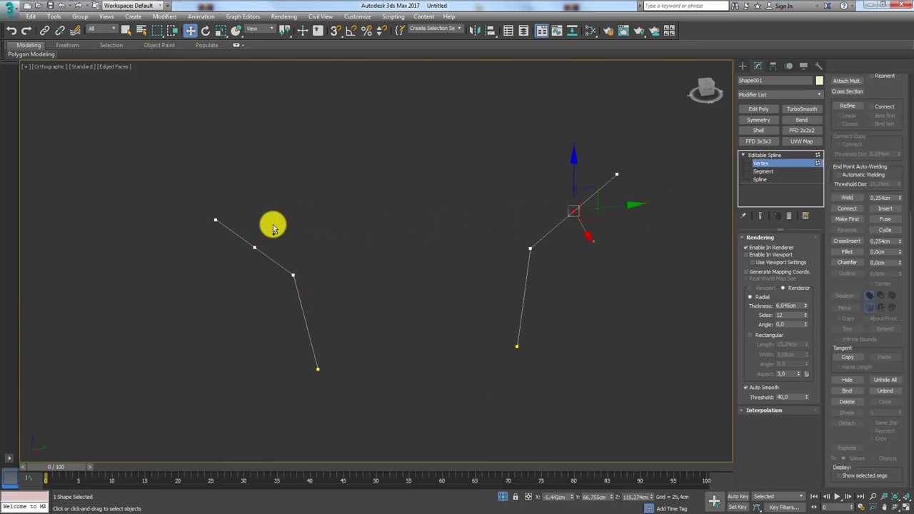
click(255, 247)
click(749, 254)
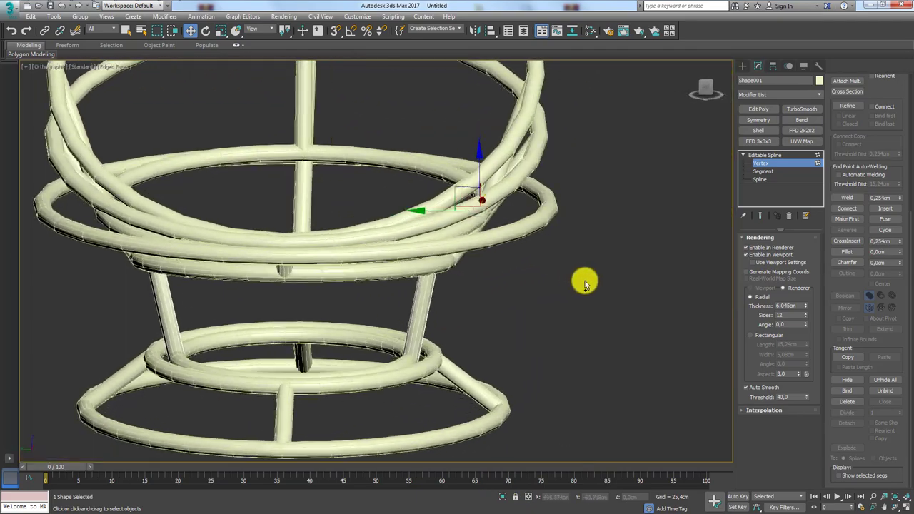
- Inspect the chair from low and top-down angles against the reference photo
mouse_move(585, 284)
alt+middle_down()
mouse_move(464, 200)
mouse_move(510, 231)
mouse_move(453, 135)
alt+middle_up()
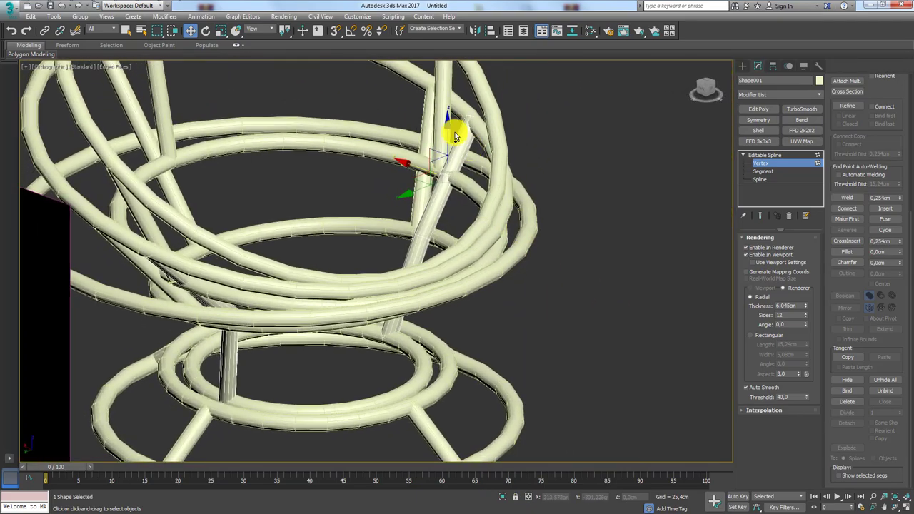
alt+middle_drag(474, 179, 449, 183)
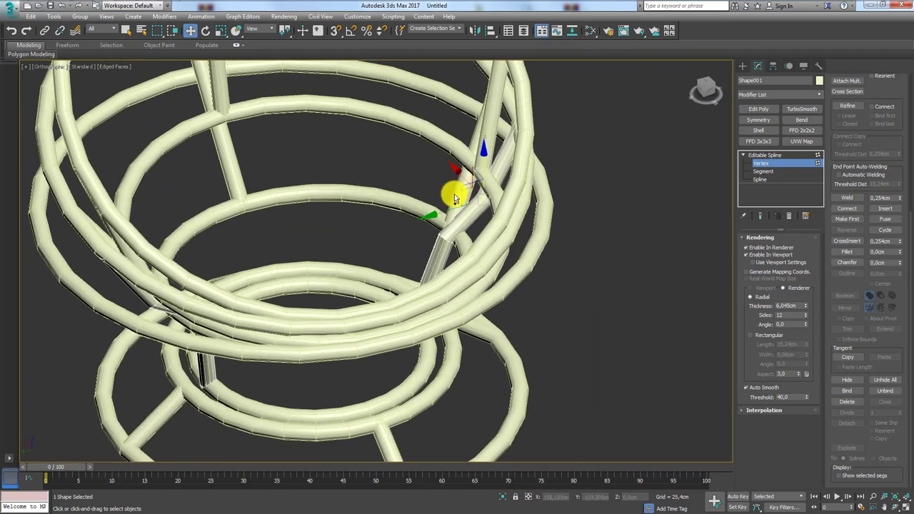
key(r)
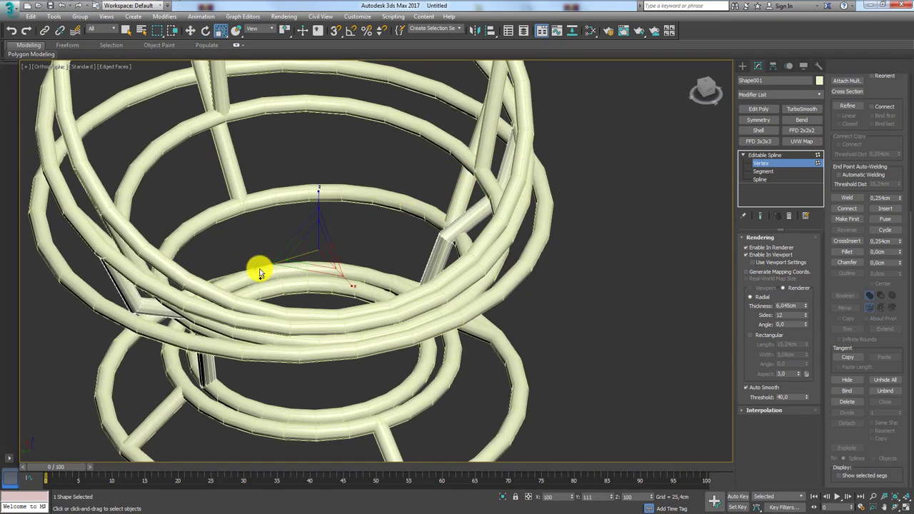
mouse_move(422, 231)
alt+middle_down()
mouse_move(361, 202)
mouse_move(388, 207)
mouse_move(392, 194)
alt+middle_up()
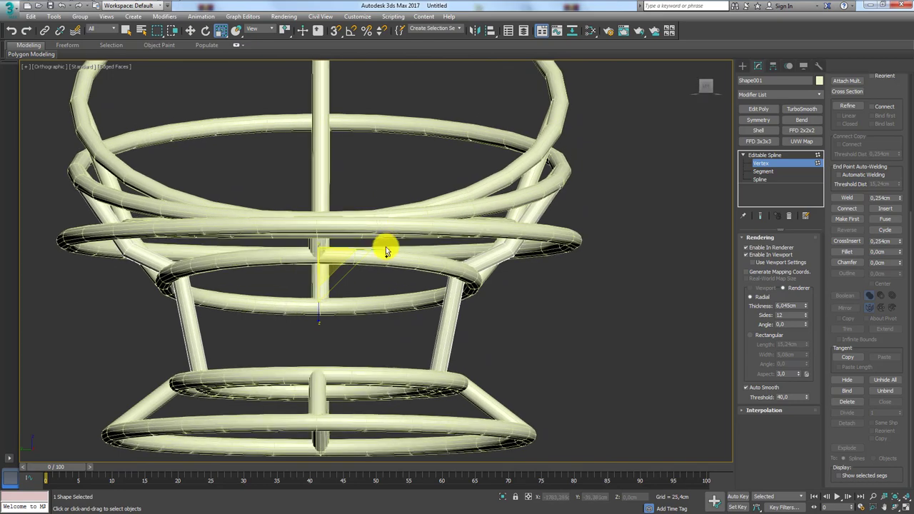
key(w)
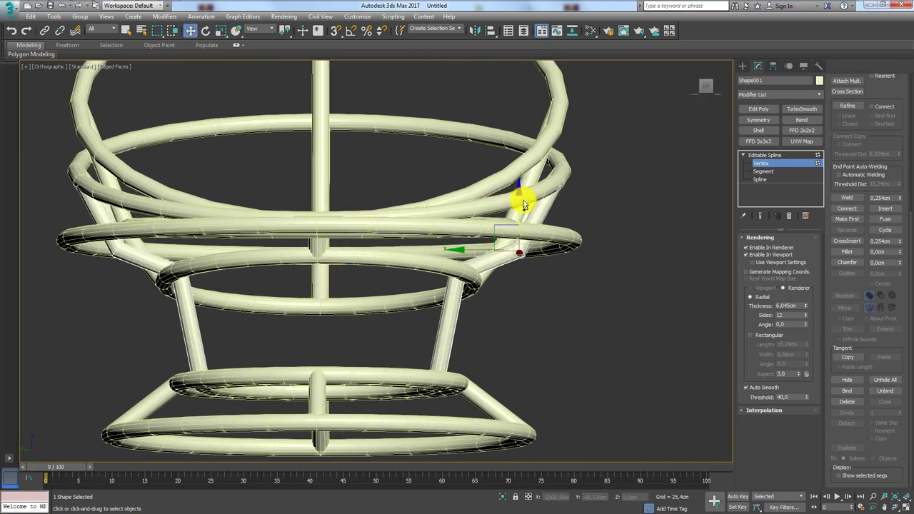
mouse_move(522, 190)
alt+middle_down()
mouse_move(517, 230)
mouse_move(483, 231)
alt+middle_up()
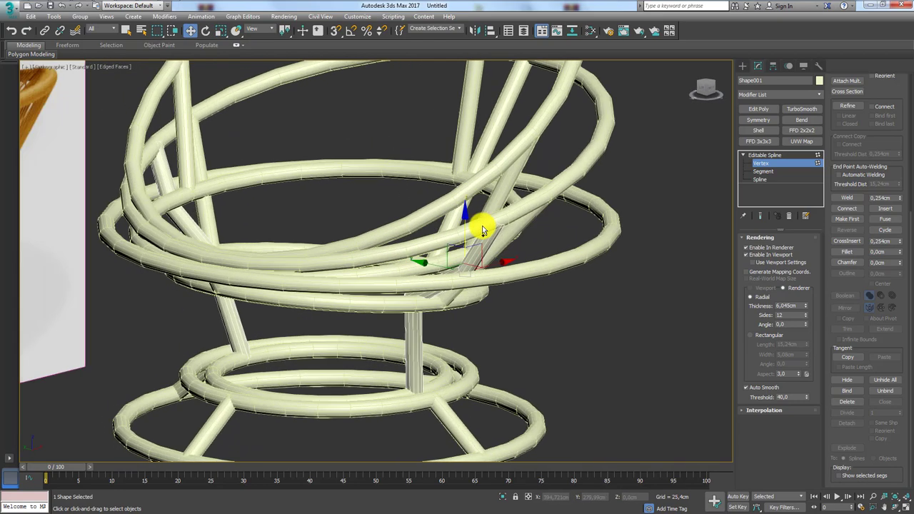
scroll(483, 231, down, 2)
scroll(486, 229, down, 3)
mouse_move(558, 249)
alt+middle_down()
mouse_move(496, 263)
mouse_move(543, 264)
alt+middle_up()
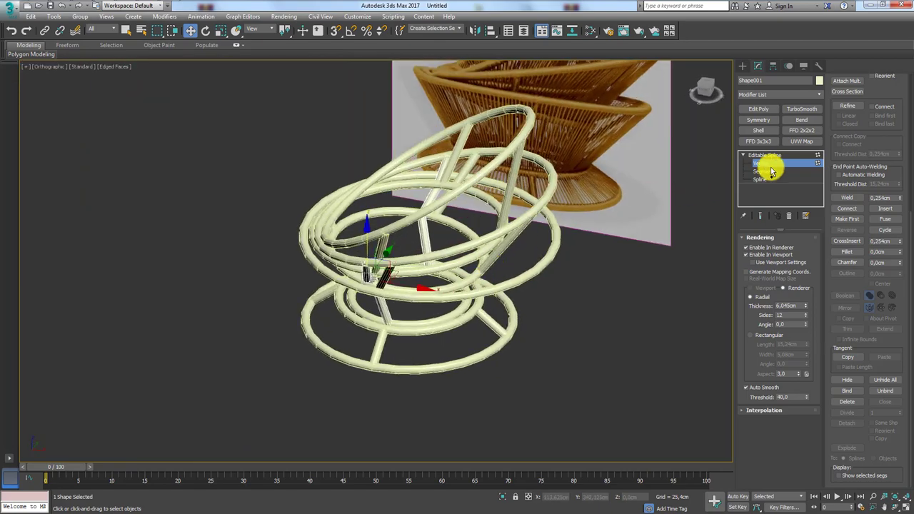
- Return to the Editable Spline object level and zoom in on the chair frame
click(770, 165)
mouse_move(498, 216)
alt+middle_down()
mouse_move(457, 229)
mouse_move(512, 265)
mouse_move(628, 225)
mouse_move(597, 170)
mouse_move(453, 173)
mouse_move(484, 179)
mouse_move(485, 228)
alt+middle_up()
scroll(488, 257, up, 3)
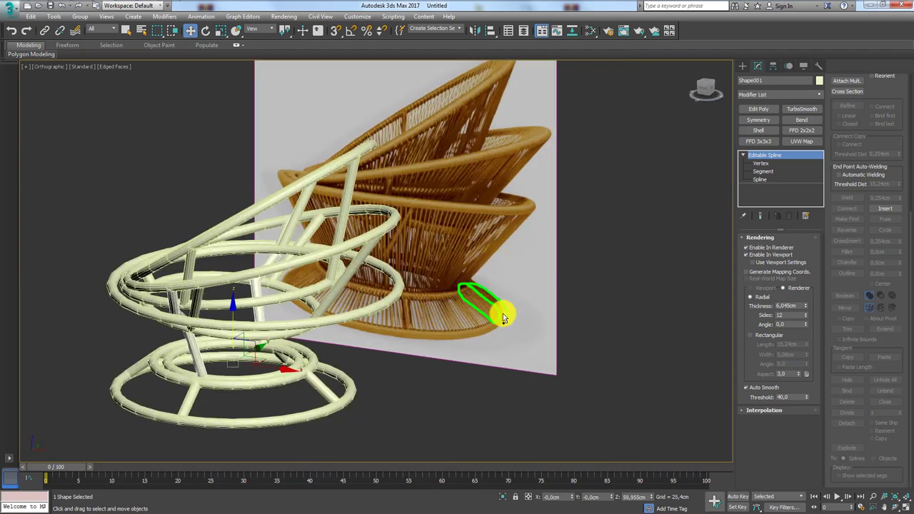
mouse_move(503, 313)
alt+middle_down()
mouse_move(312, 316)
mouse_move(322, 265)
mouse_move(343, 289)
mouse_move(425, 214)
alt+middle_up()
scroll(325, 270, up, 4)
scroll(379, 263, up, 3)
- Select the base ring Circle001 and isolate it
scroll(365, 274, down, 3)
alt+middle_drag(365, 273, 392, 198)
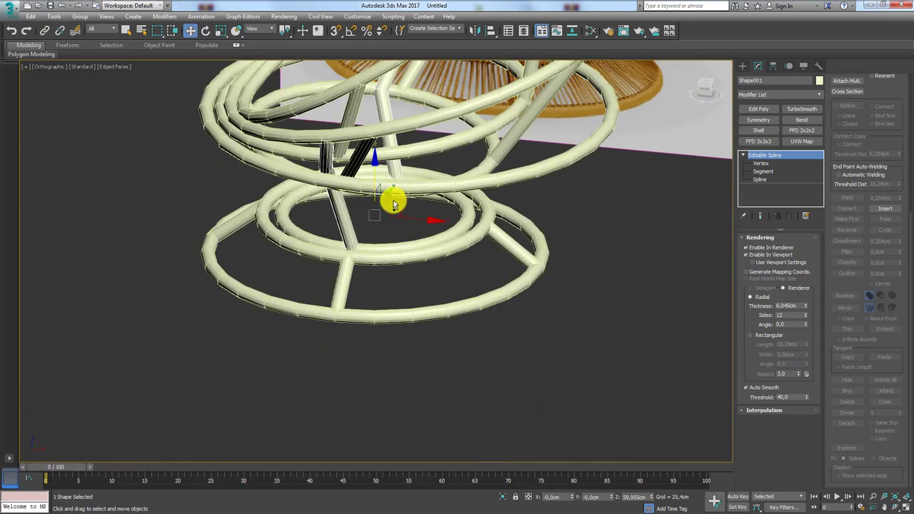
scroll(390, 198, up, 3)
click(350, 324)
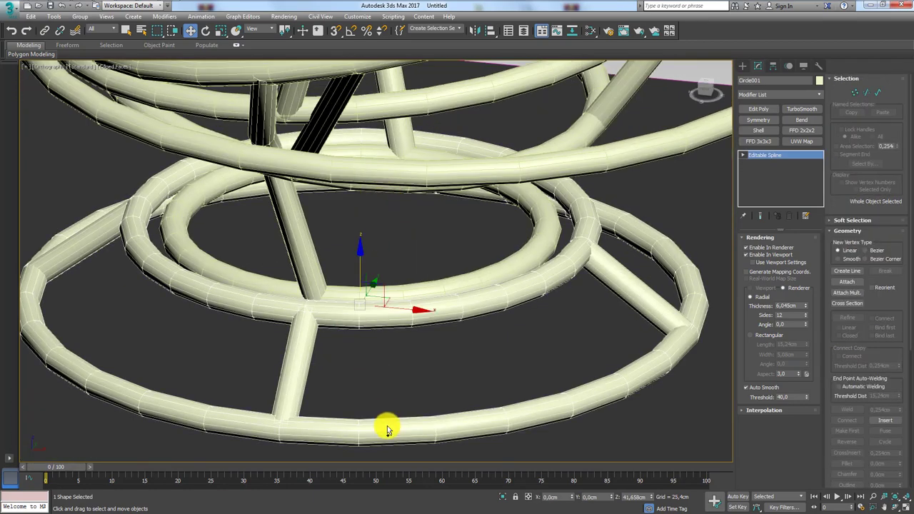
click(501, 497)
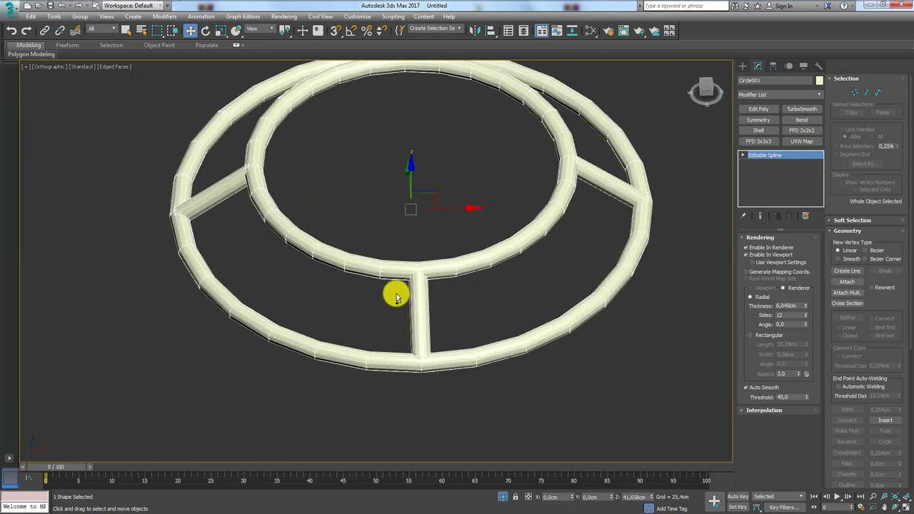
- Change Circle001's object colour to blue and frame the whole ring in view
scroll(389, 275, up, 4)
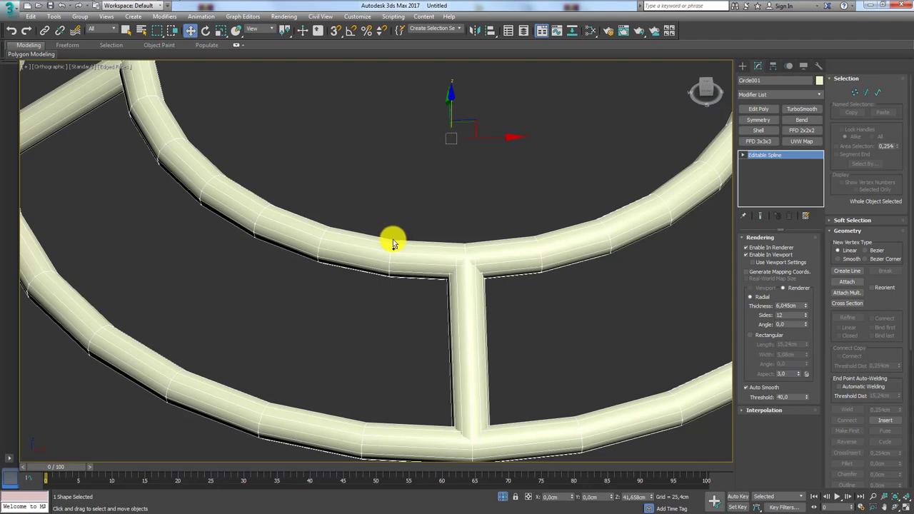
click(819, 80)
click(508, 173)
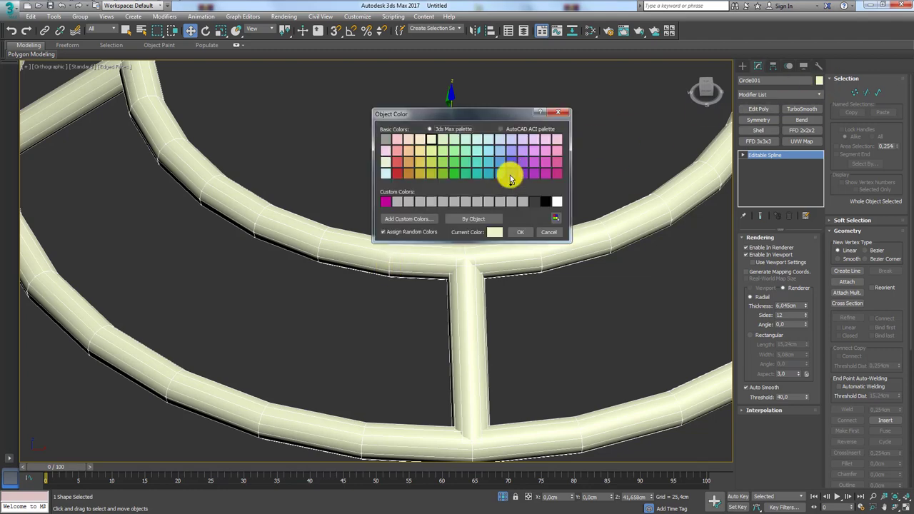
click(521, 231)
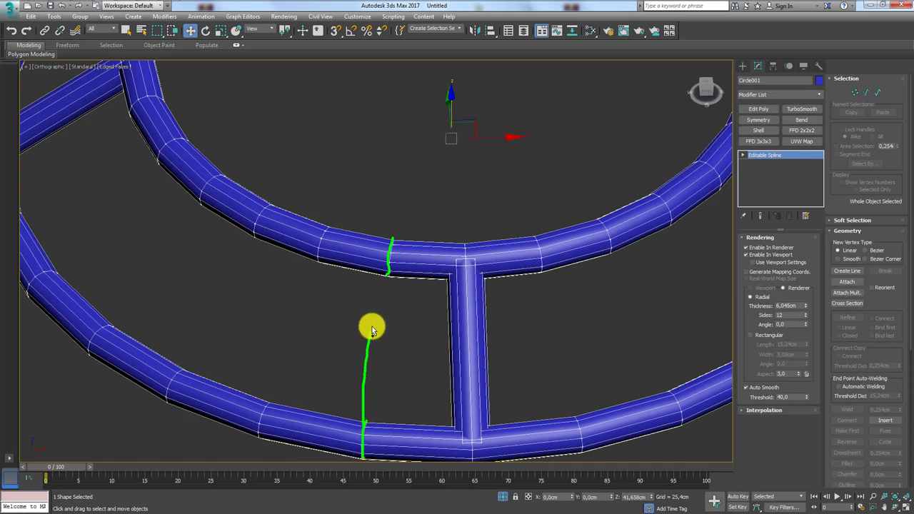
drag(393, 259, 380, 333)
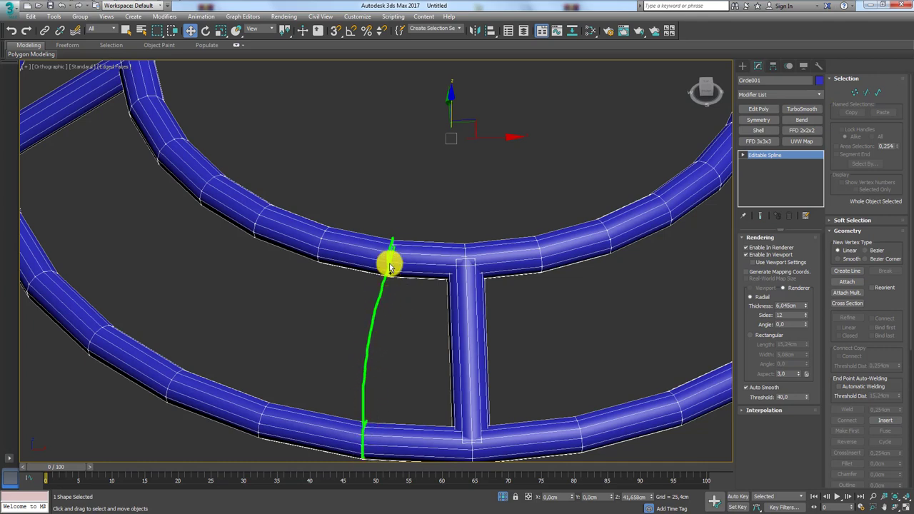
mouse_move(391, 247)
mouse_down()
mouse_move(277, 427)
mouse_move(280, 320)
mouse_move(322, 220)
mouse_move(172, 392)
mouse_move(265, 210)
mouse_move(82, 339)
mouse_move(206, 175)
mouse_move(205, 149)
mouse_up()
key(Escape)
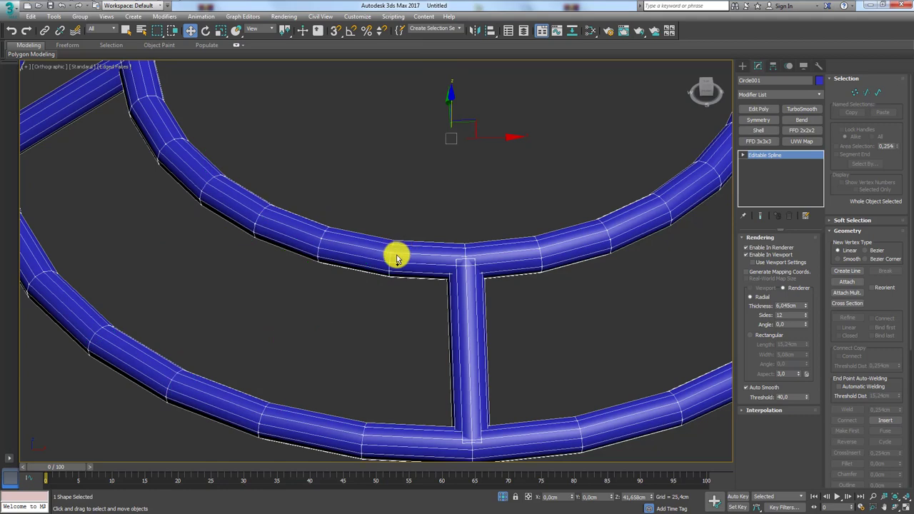
scroll(393, 253, down, 5)
alt+middle_drag(425, 279, 433, 279)
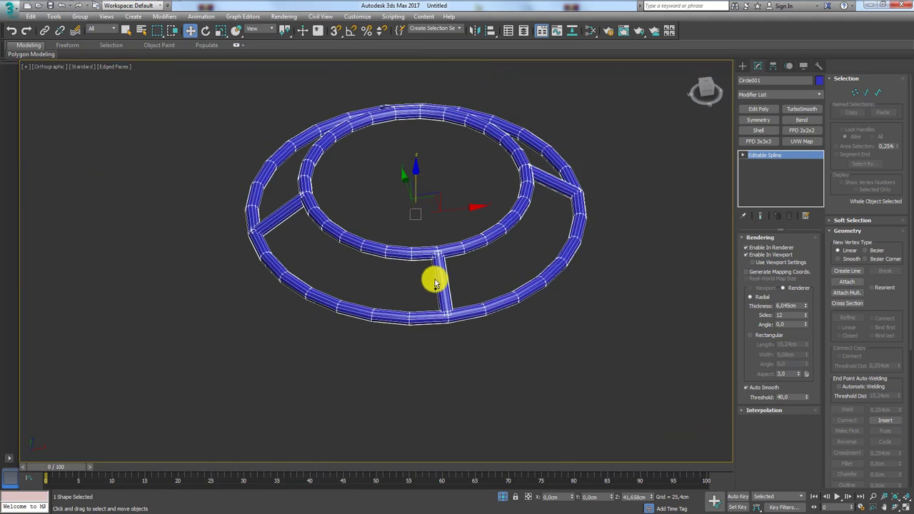
- Detach three diagonal strut segments from the ring spline into a separate object
click(866, 93)
alt+middle_drag(517, 239, 543, 207)
click(550, 200)
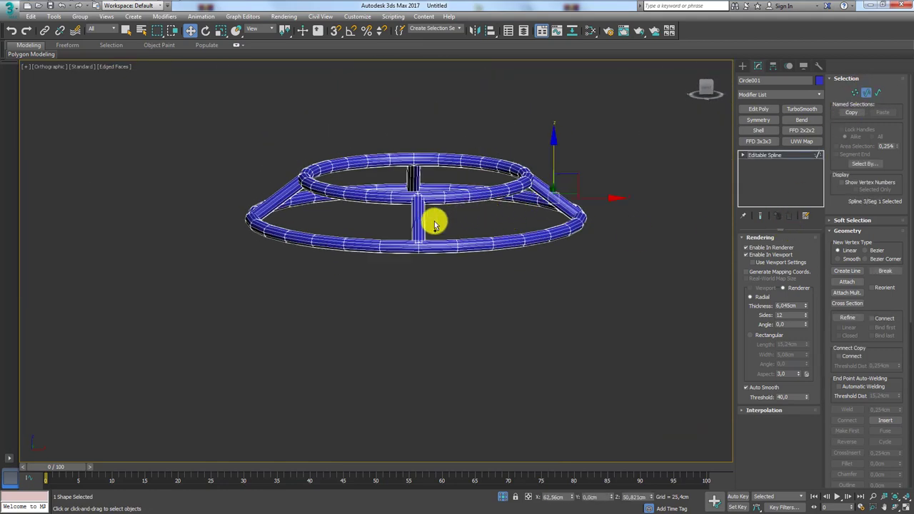
ctrl+click(418, 227)
ctrl+click(415, 179)
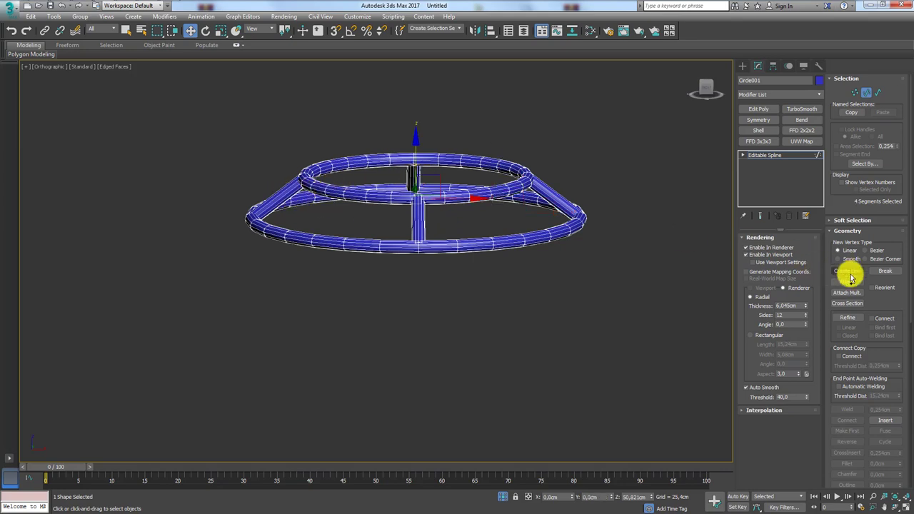
scroll(855, 309, down, 3)
scroll(857, 353, down, 2)
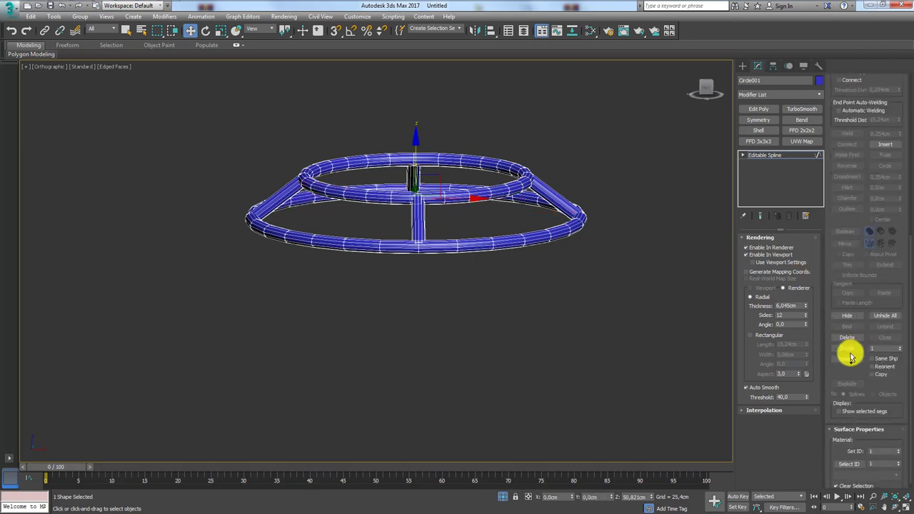
click(848, 359)
click(480, 266)
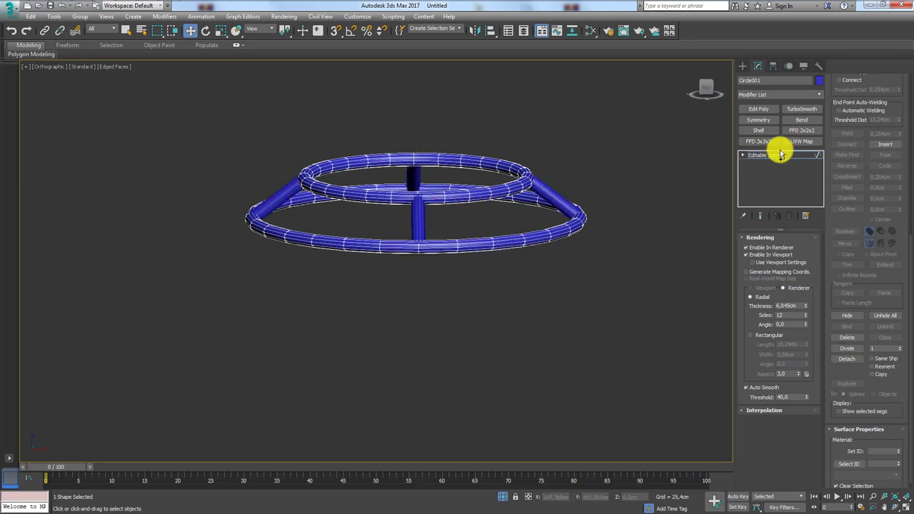
- Hide the detached strut object
click(778, 157)
click(547, 190)
right_click(544, 190)
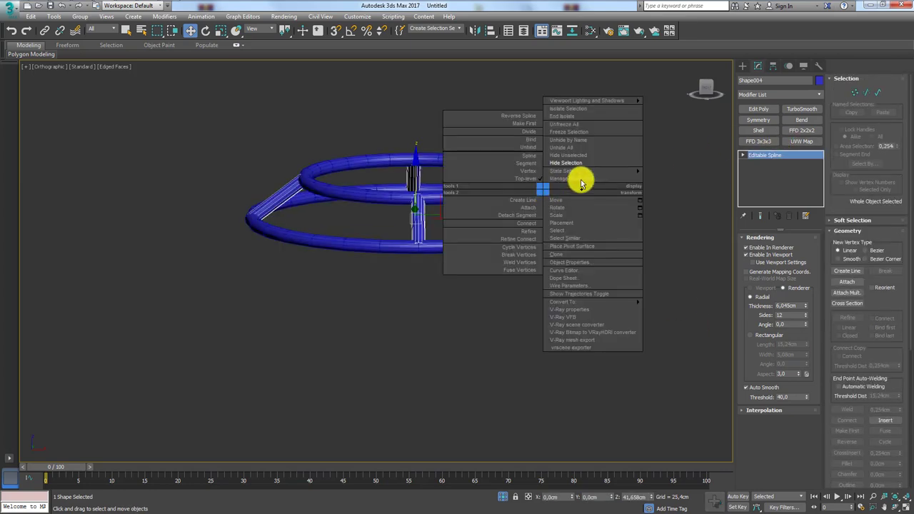
click(565, 163)
- Select the inner ring and raise Circle001's interpolation steps to 10
mouse_move(465, 188)
middle_down()
mouse_move(455, 210)
mouse_move(479, 230)
mouse_move(473, 315)
middle_up()
scroll(473, 314, up, 3)
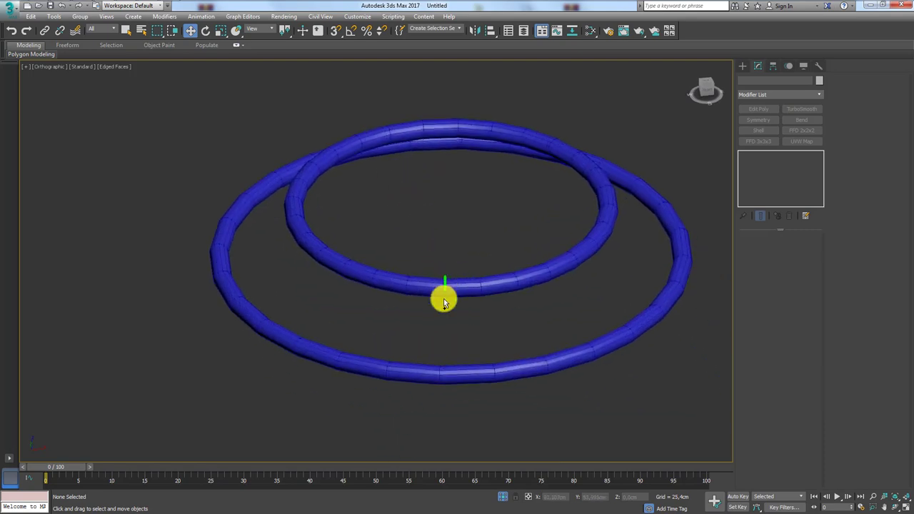
middle_drag(476, 274, 470, 258)
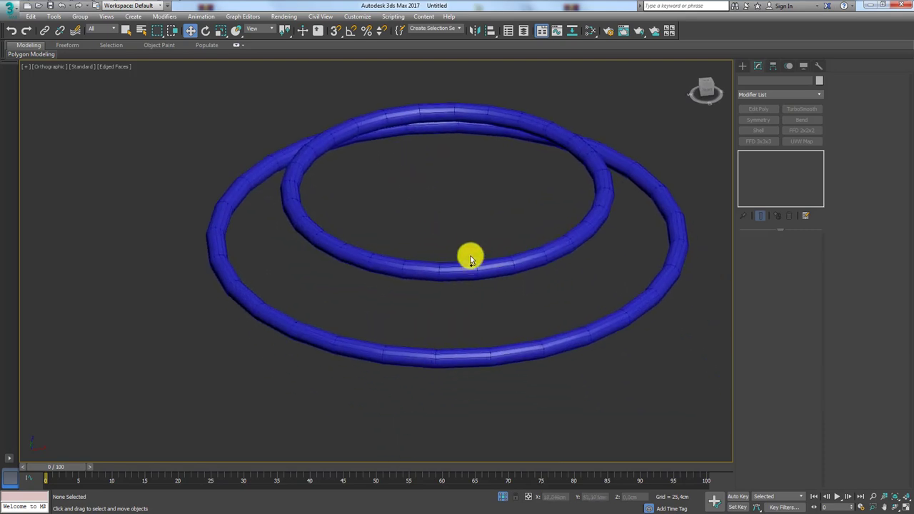
scroll(471, 256, up, 3)
click(430, 233)
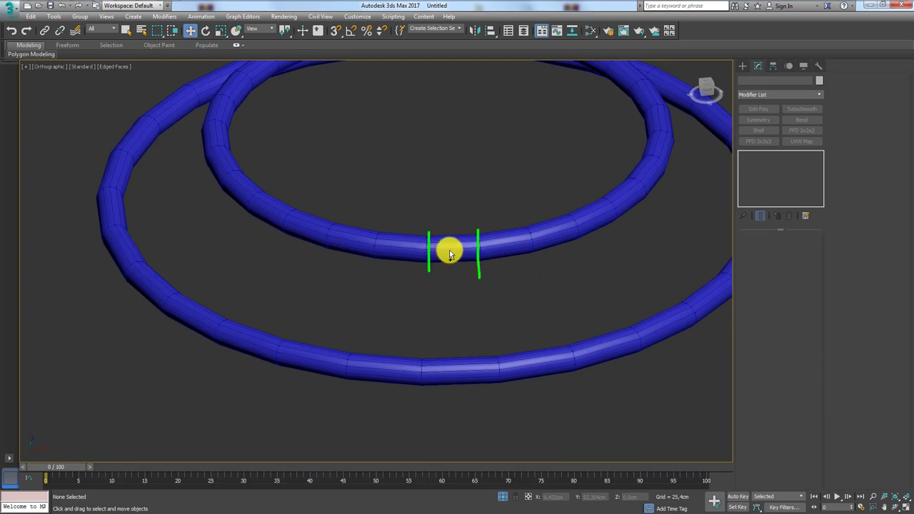
click(407, 230)
mouse_move(468, 252)
middle_down()
mouse_move(443, 249)
mouse_move(445, 235)
middle_up()
click(438, 232)
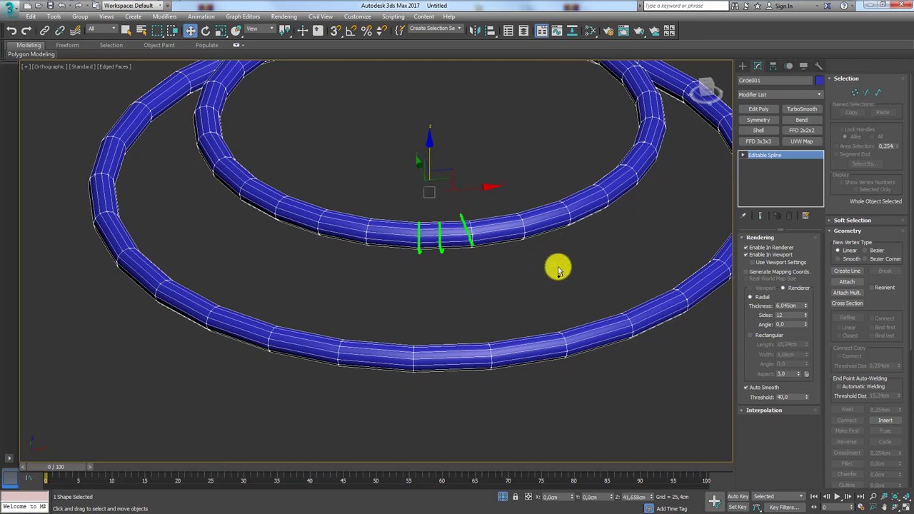
click(746, 411)
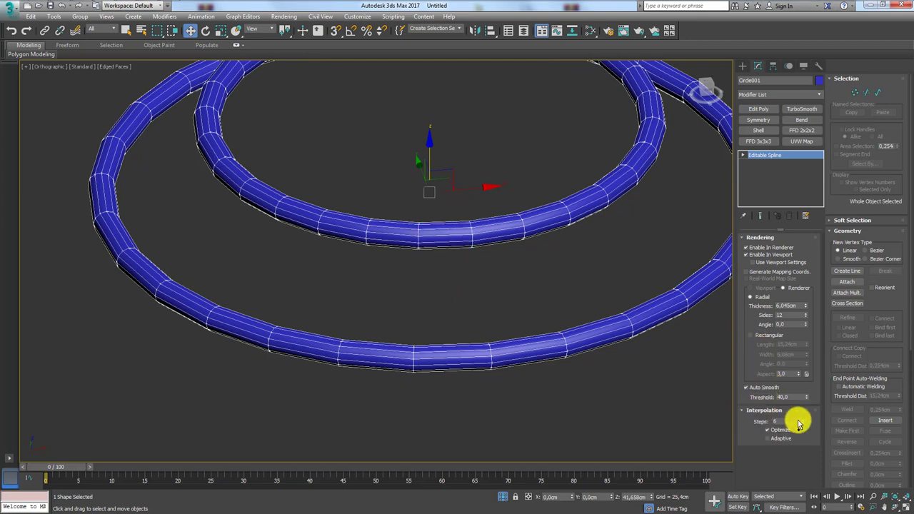
click(805, 419)
- Raise the rings' interpolation steps further to 12
click(805, 419)
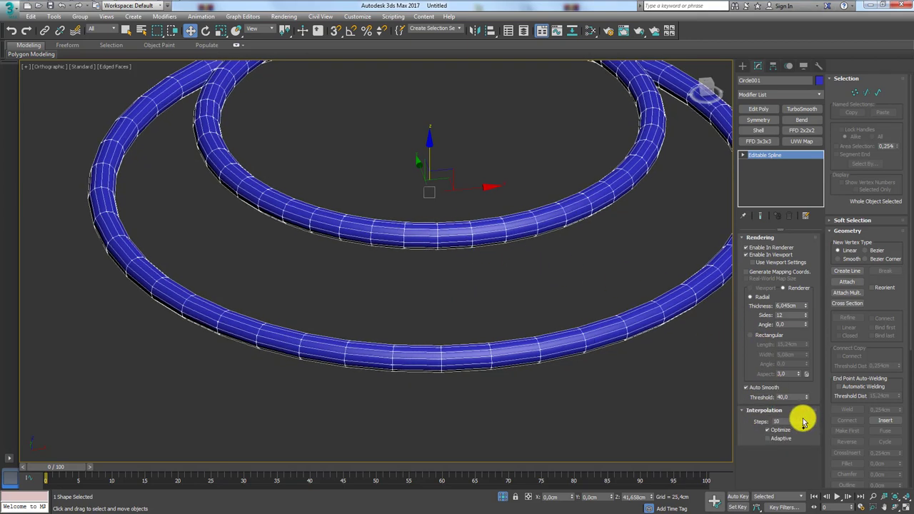
click(805, 419)
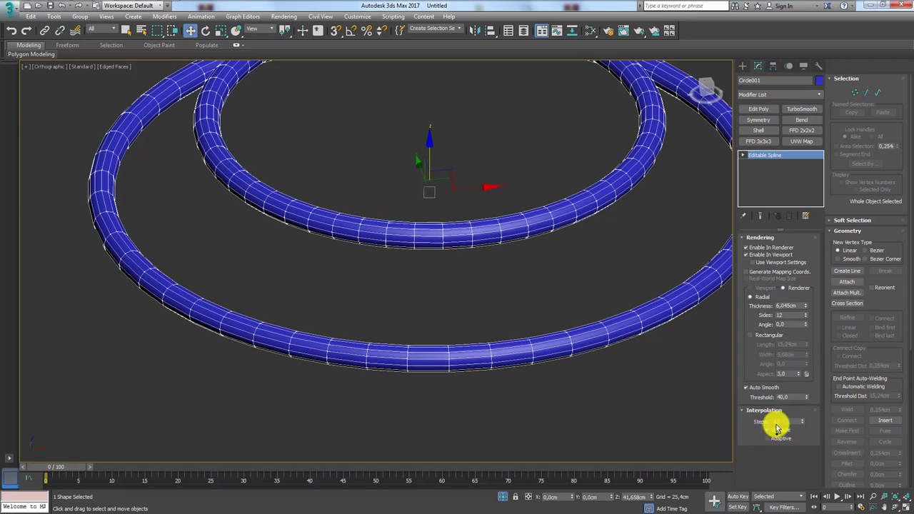
alt+middle_drag(437, 239, 264, 172)
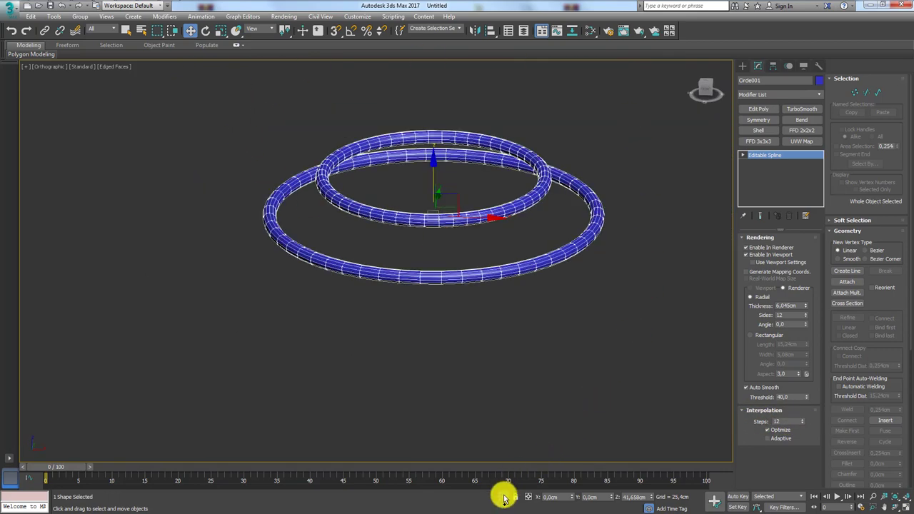
mouse_move(535, 212)
alt+middle_down()
mouse_move(364, 249)
mouse_move(404, 303)
mouse_move(353, 259)
mouse_move(384, 235)
alt+middle_up()
- Draw a new circle beside the rings and give it a 21.24cm rendering thickness
click(743, 66)
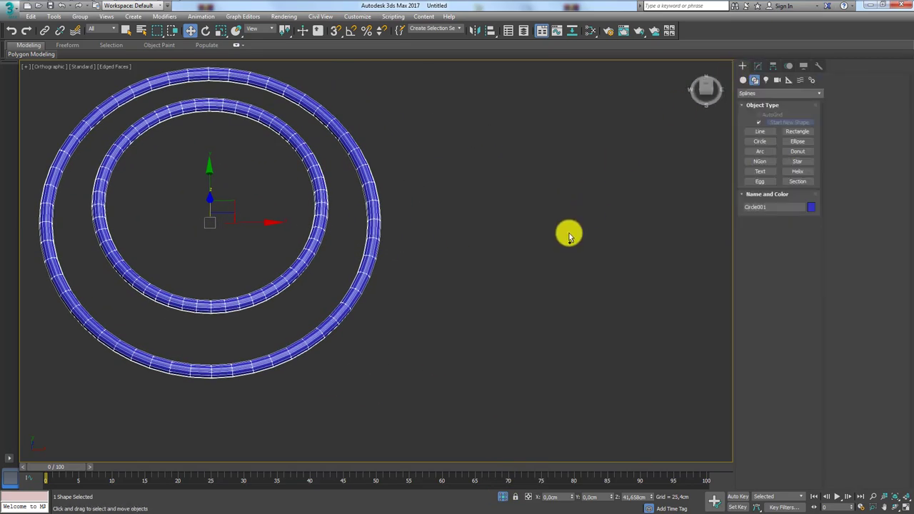
alt+middle_drag(568, 230, 567, 194)
click(751, 156)
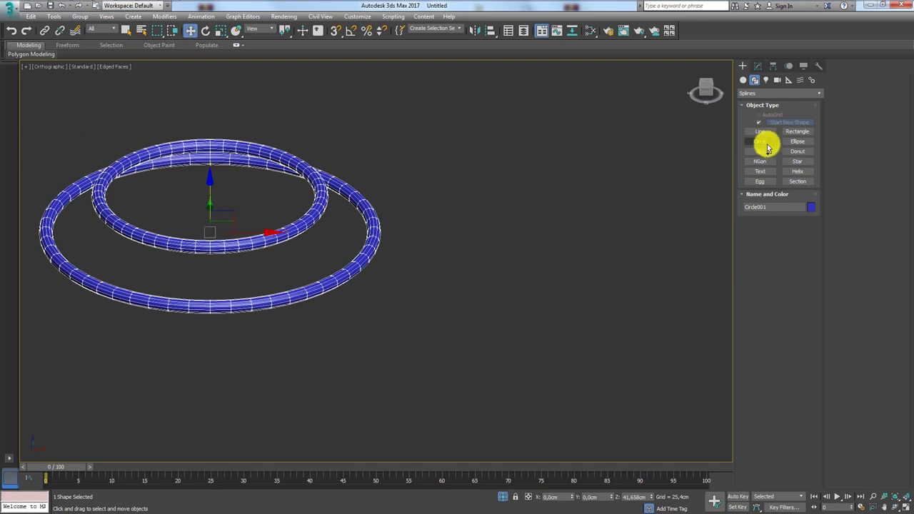
drag(521, 267, 586, 300)
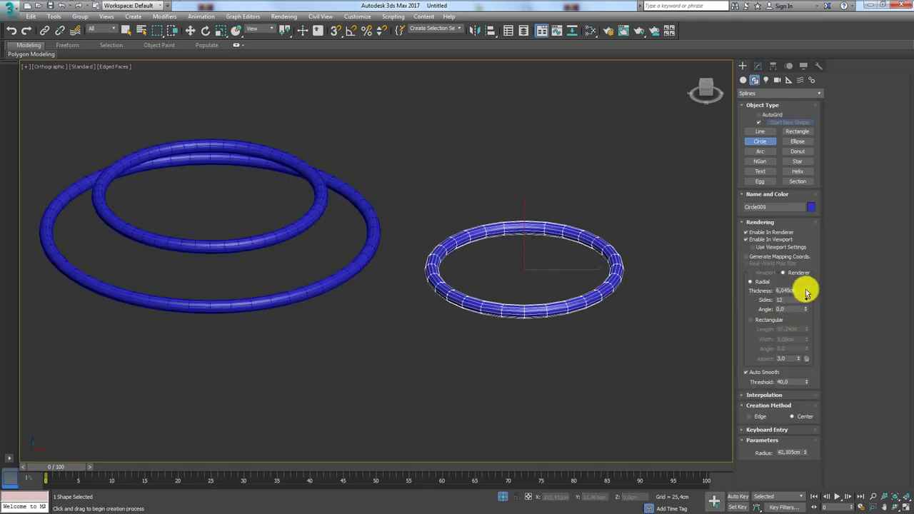
drag(806, 293, 801, 172)
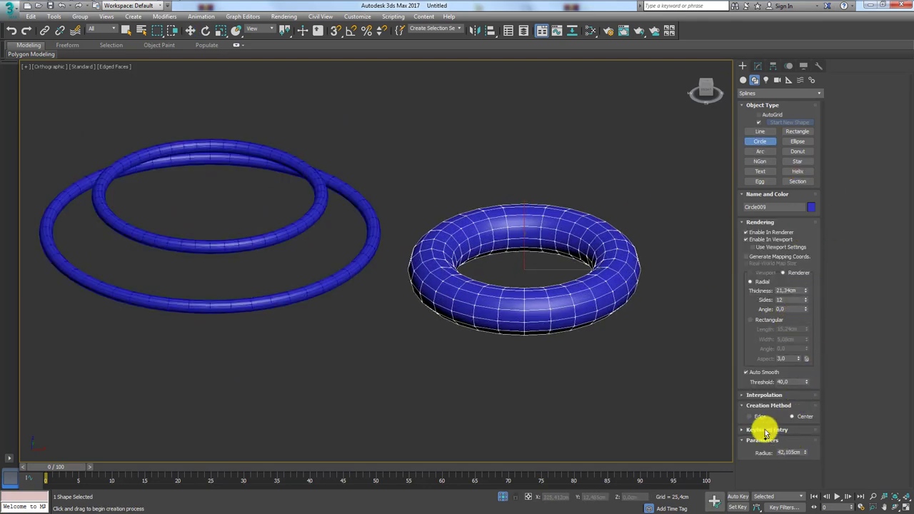
- Reduce the new ring's interpolation steps to 1 for an octagonal profile
click(800, 396)
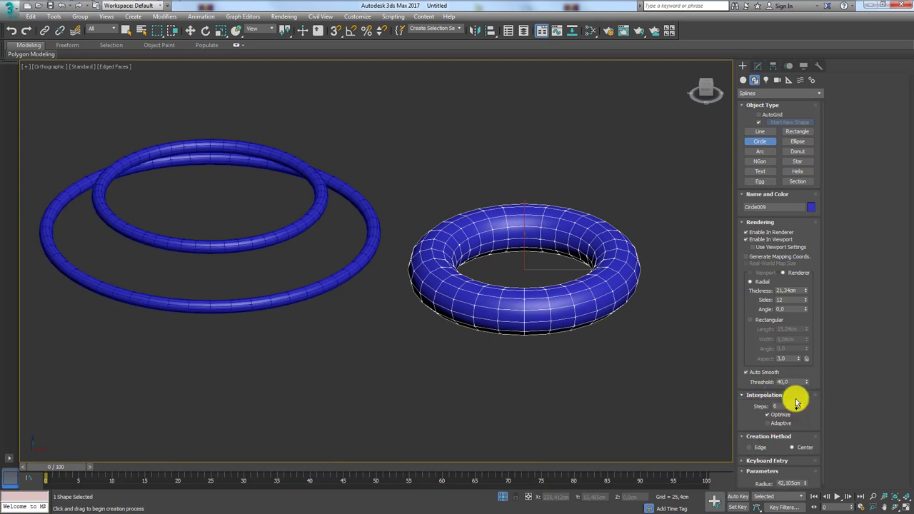
drag(804, 410, 803, 408)
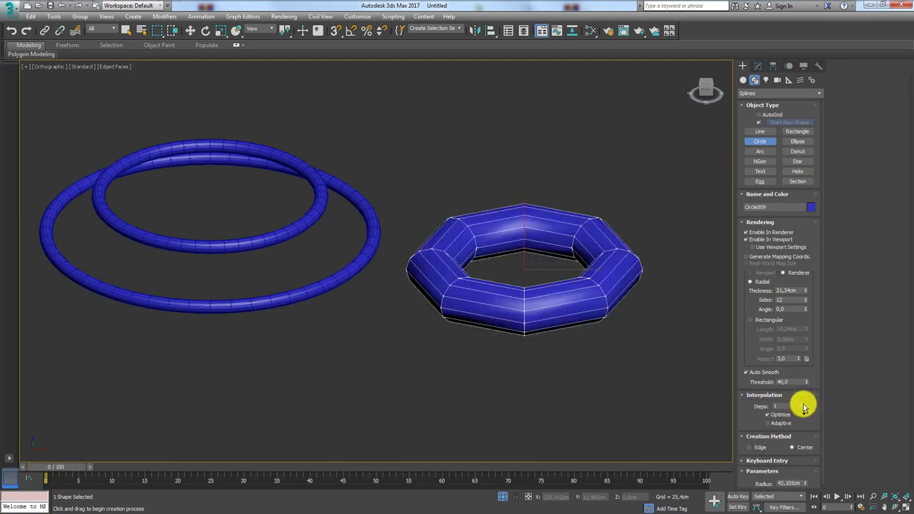
middle_drag(624, 355, 565, 333)
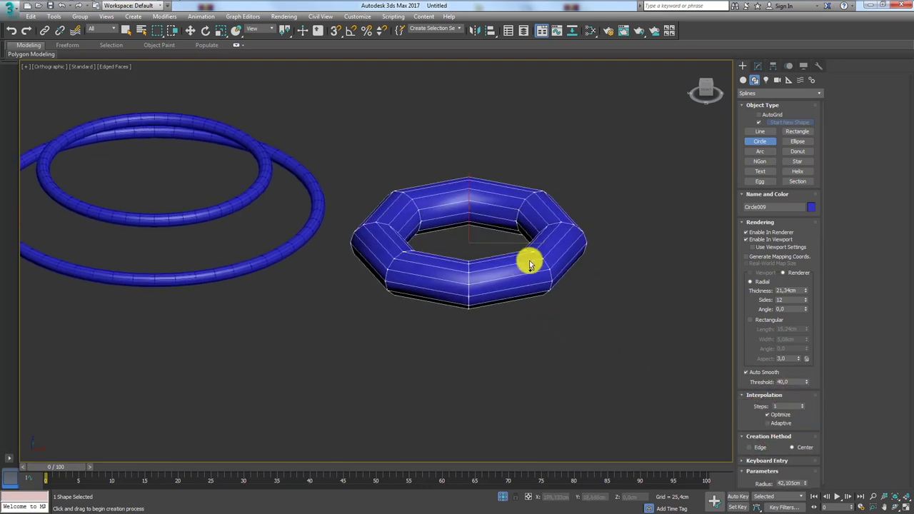
key(w)
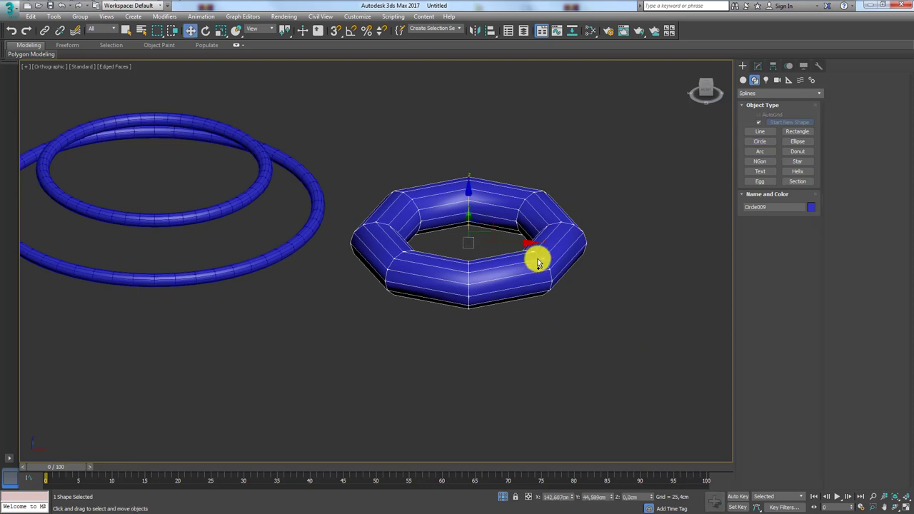
right_click(538, 263)
- Convert the ring to an editable spline and clone a copy above it
click(684, 368)
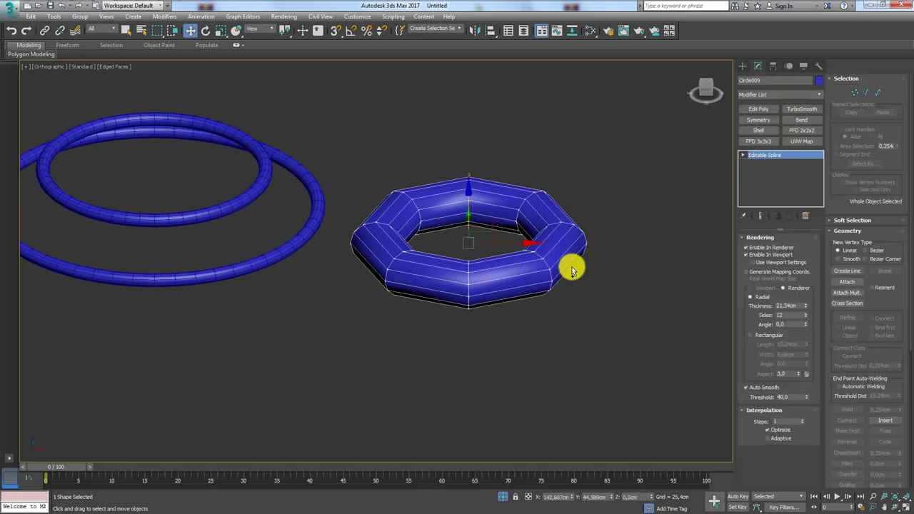
alt+middle_drag(572, 270, 576, 298)
shift+drag(477, 65, 469, 290)
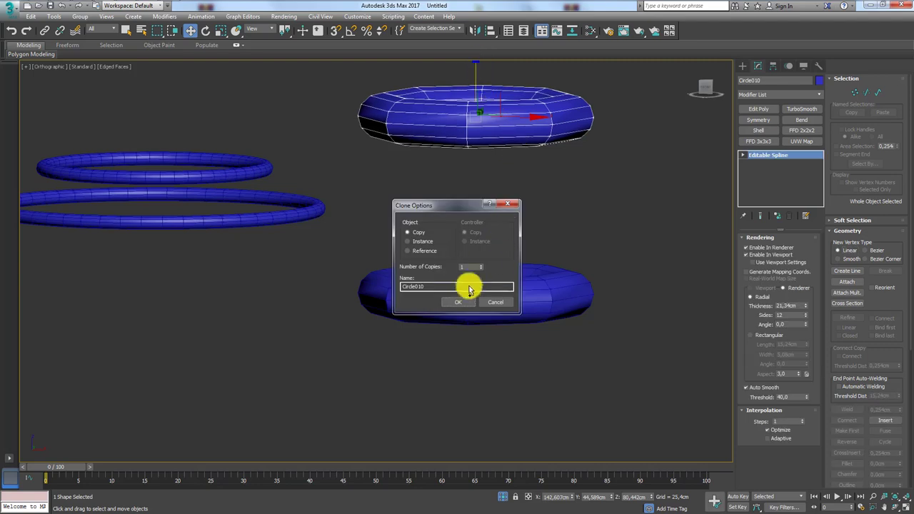
click(458, 301)
- Scale the copied ring's spline up so the upper ring is larger
key(e)
key(r)
drag(483, 113, 564, 186)
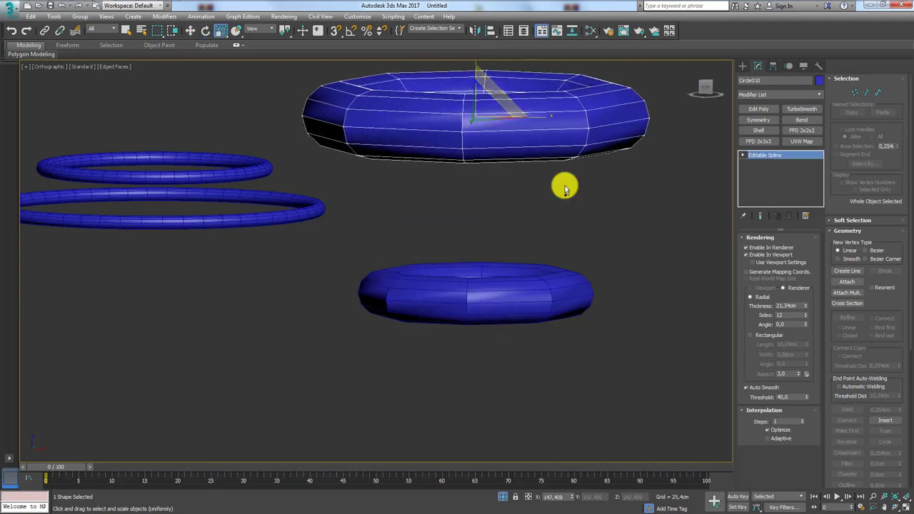
right_click(564, 186)
alt+middle_drag(655, 212, 762, 143)
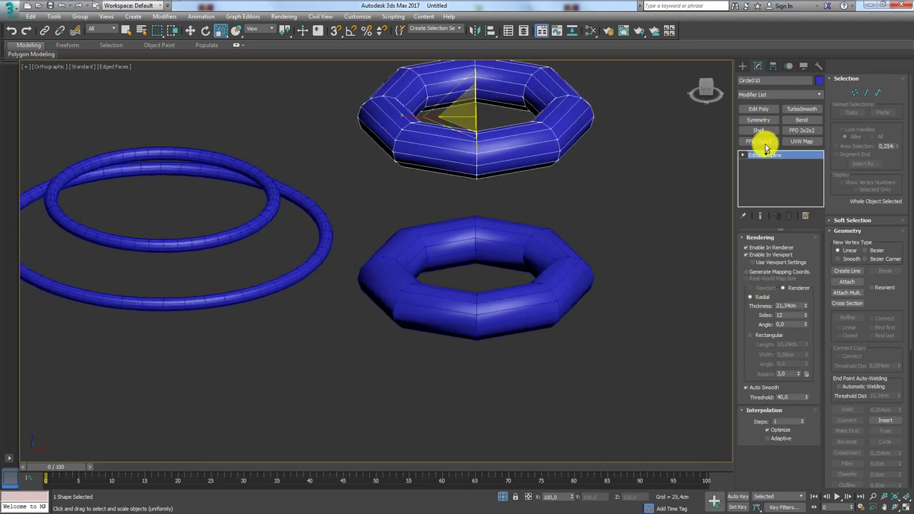
click(878, 93)
click(486, 125)
drag(486, 122, 474, 92)
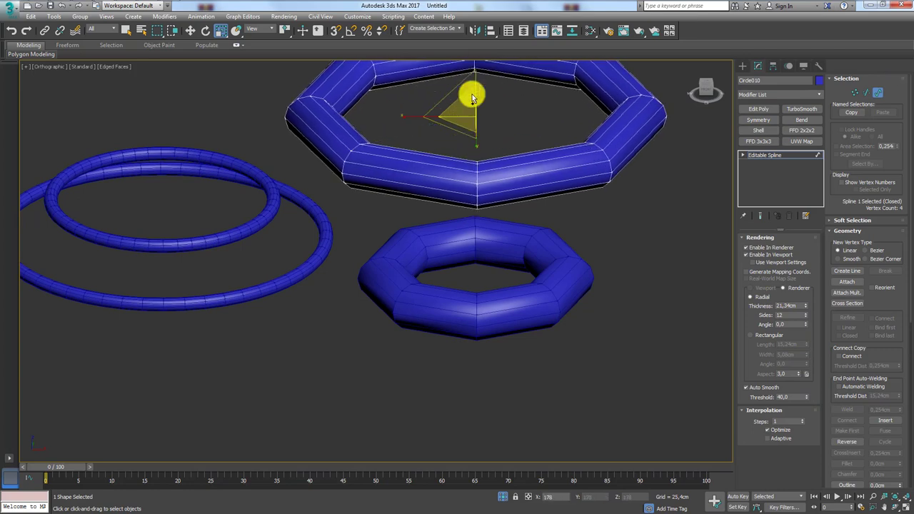
drag(450, 121, 461, 111)
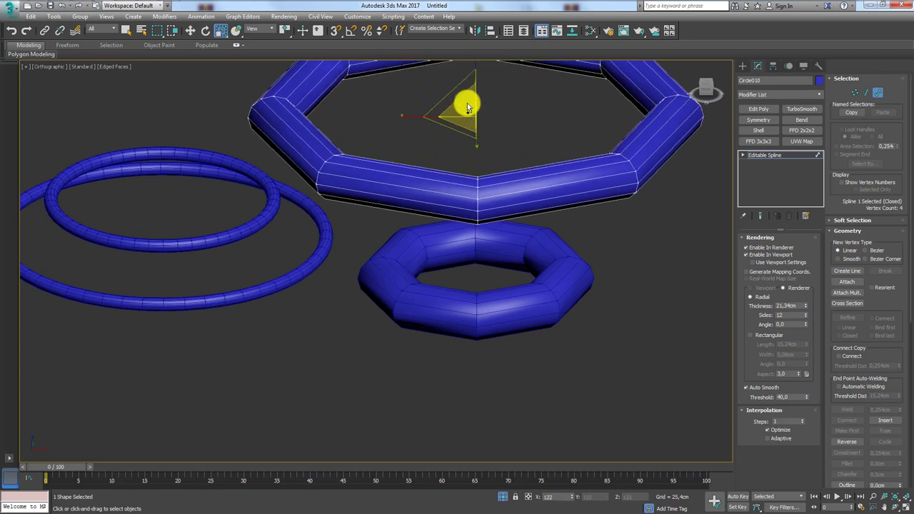
click(784, 158)
- Attach the lower ring to the enlarged upper ring
scroll(611, 190, down, 2)
scroll(643, 203, down, 2)
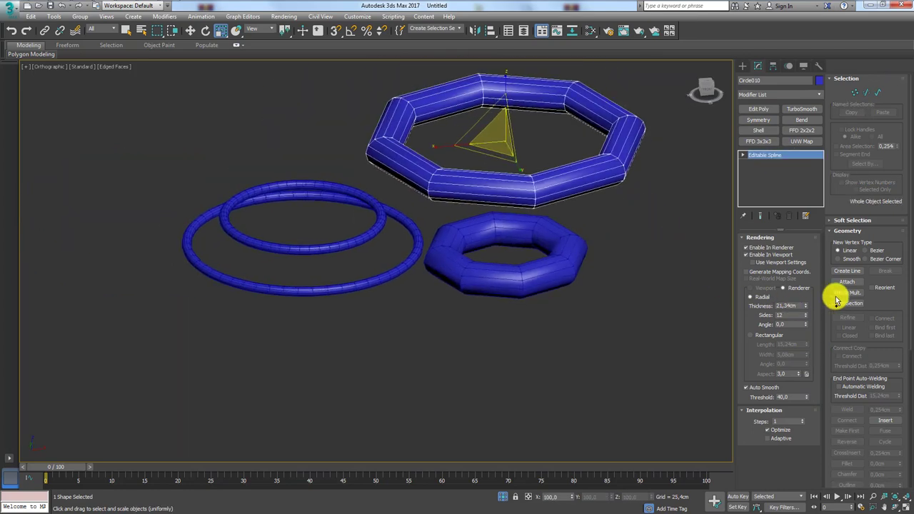
click(562, 262)
key(w)
mouse_move(623, 251)
alt+middle_down()
mouse_move(633, 245)
mouse_move(625, 232)
alt+middle_up()
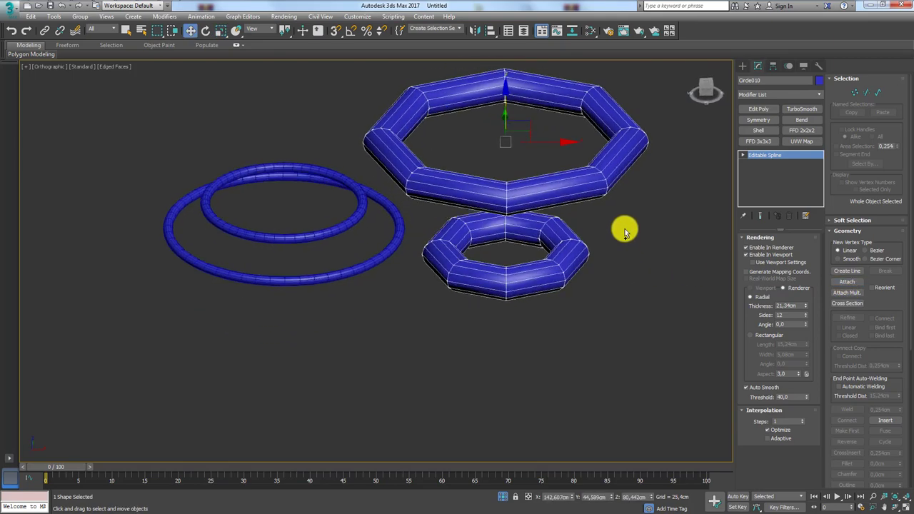
- Add an Edit Poly modifier to the joined rings
click(806, 98)
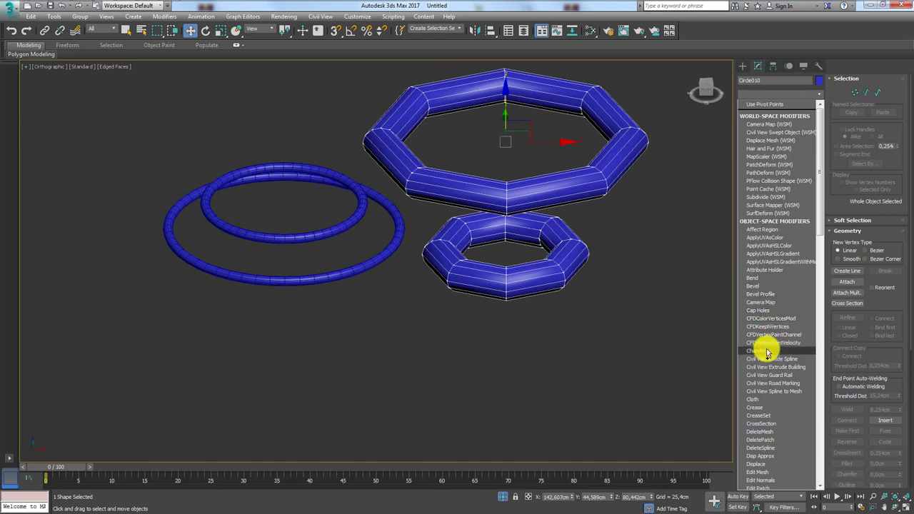
click(759, 72)
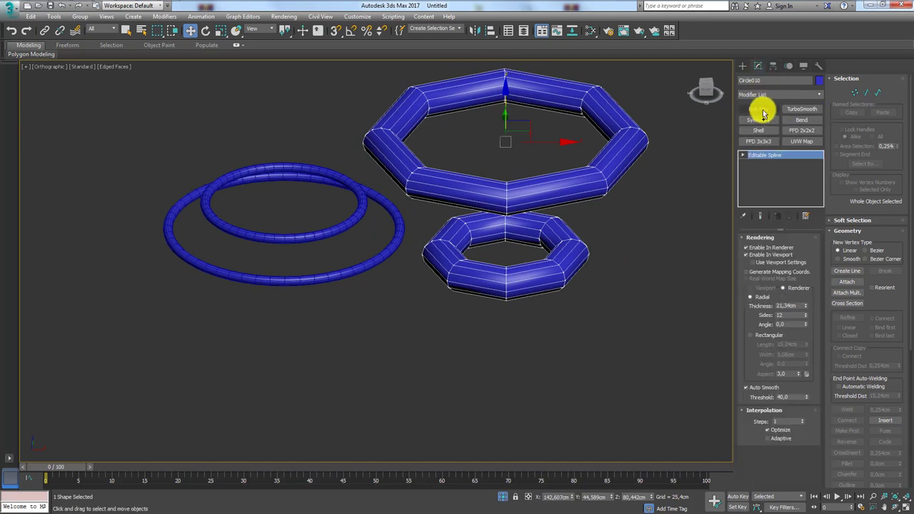
click(759, 108)
alt+middle_drag(603, 245, 634, 213)
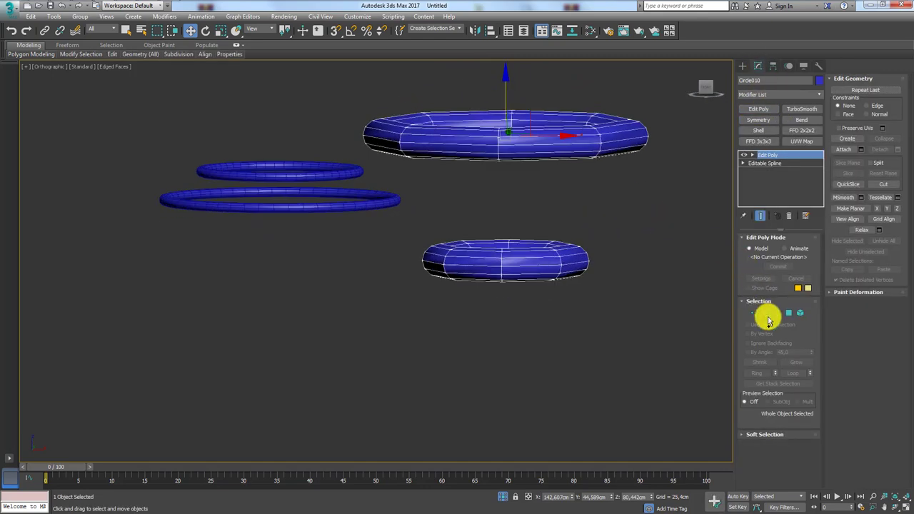
- Select an edge loop on the lower ring's top and delete that band of polygons
click(767, 315)
mouse_move(541, 157)
alt+middle_down()
mouse_move(533, 139)
mouse_move(612, 173)
mouse_move(612, 184)
mouse_move(611, 166)
alt+middle_up()
drag(625, 132, 542, 302)
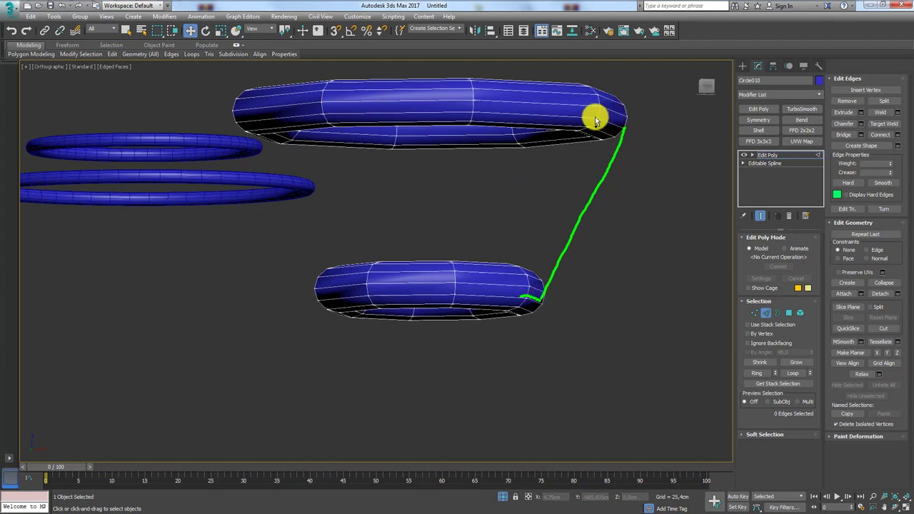
key(Escape)
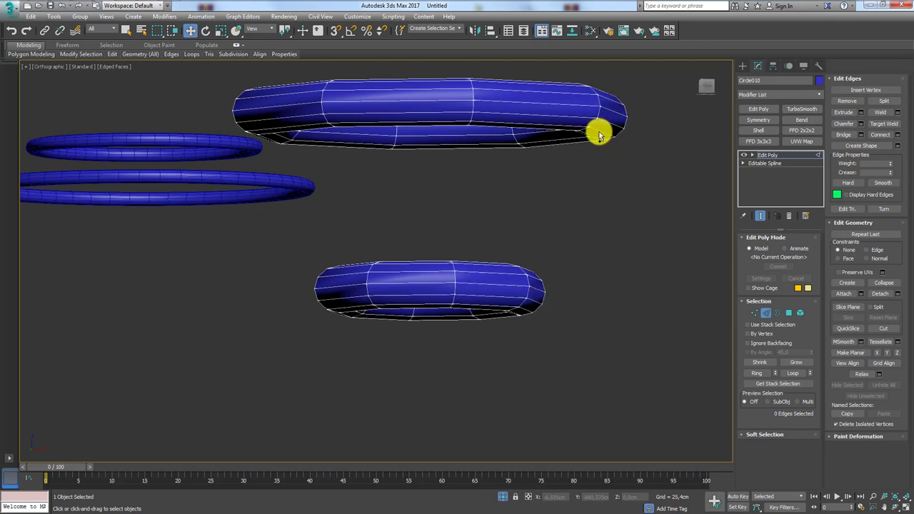
click(536, 286)
double_click(536, 284)
key(Delete)
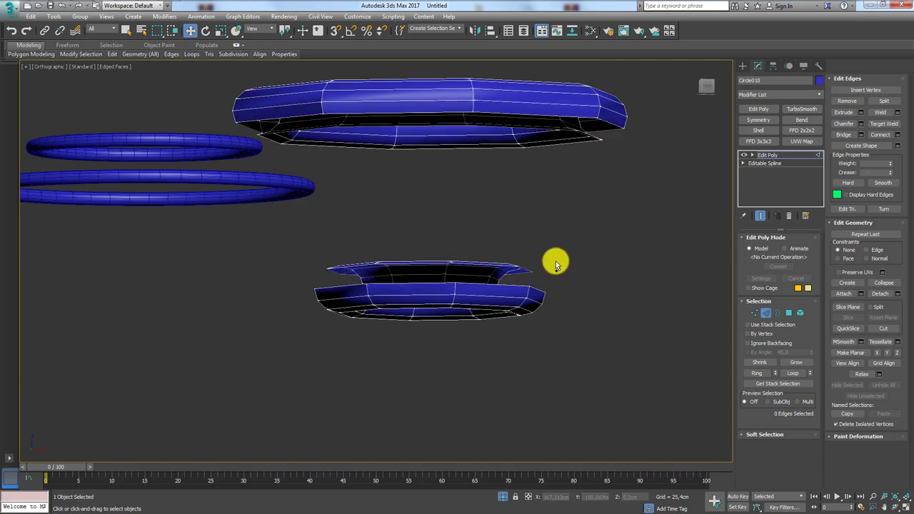
- Move the upper ring's inner edges outward to widen its wall
mouse_move(511, 245)
alt+middle_down()
mouse_move(536, 267)
mouse_move(553, 148)
mouse_move(535, 156)
mouse_move(519, 119)
mouse_move(517, 129)
alt+middle_up()
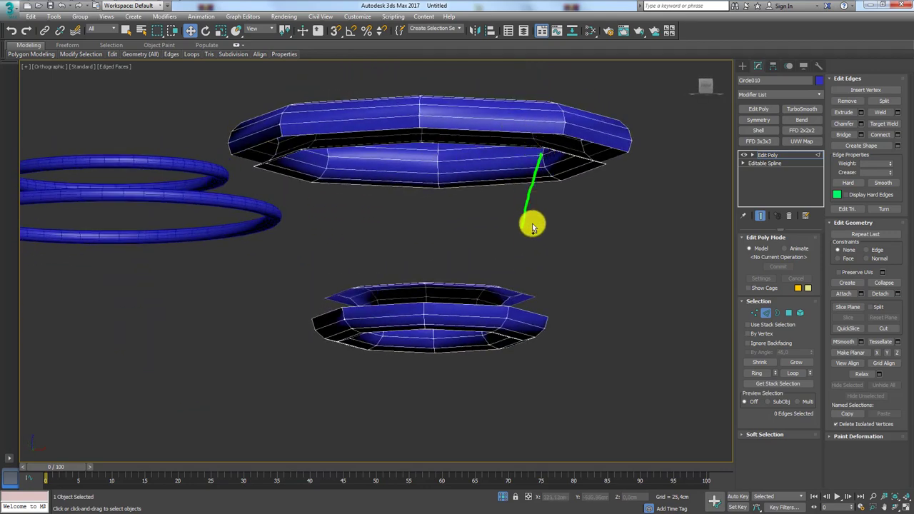
alt+middle_drag(532, 227, 509, 300)
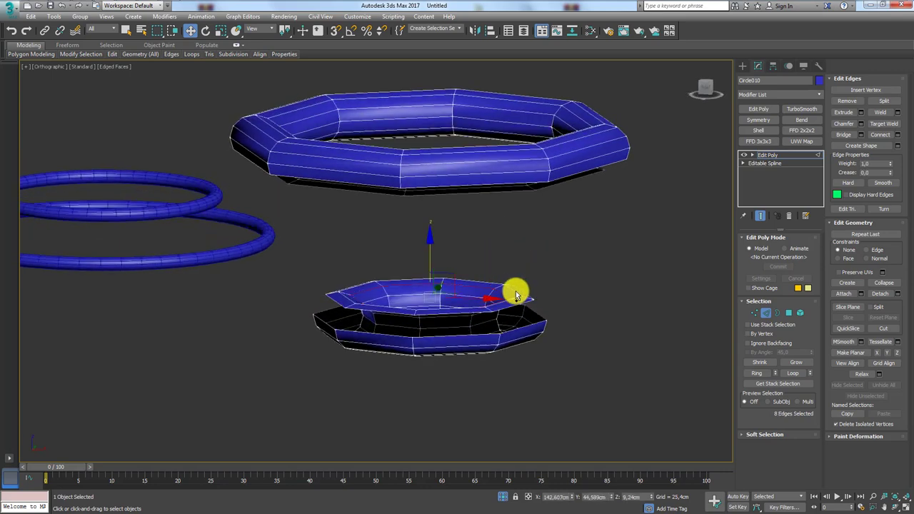
click(514, 293)
mouse_move(529, 259)
alt+middle_down()
mouse_move(529, 231)
mouse_move(565, 191)
alt+middle_up()
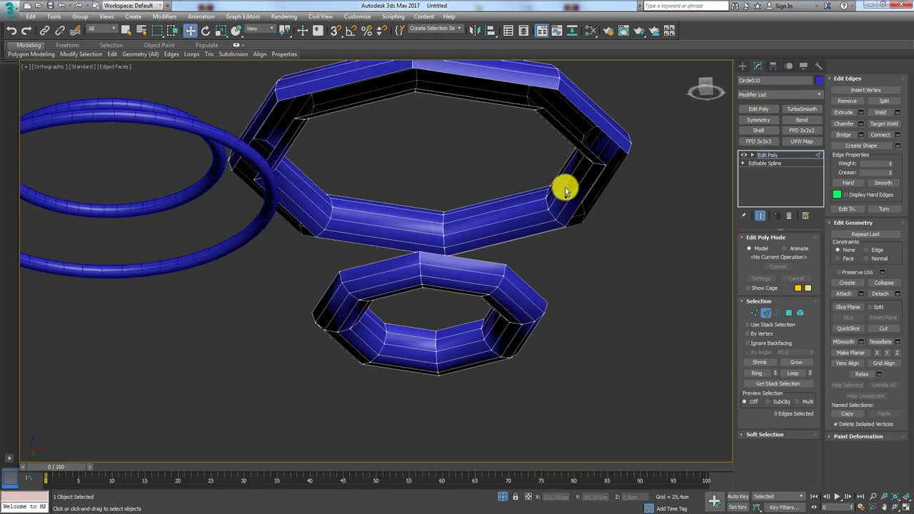
drag(565, 188, 573, 197)
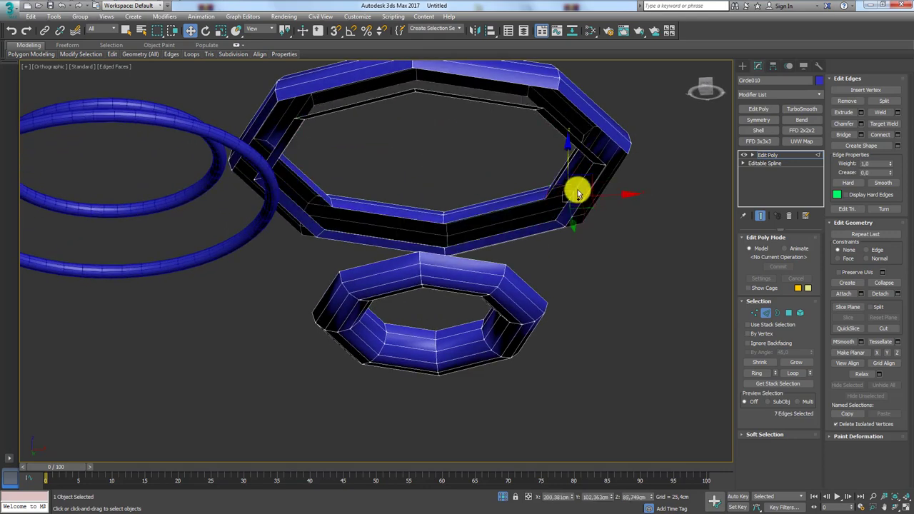
click(579, 192)
scroll(580, 185, down, 3)
alt+middle_drag(579, 182, 583, 236)
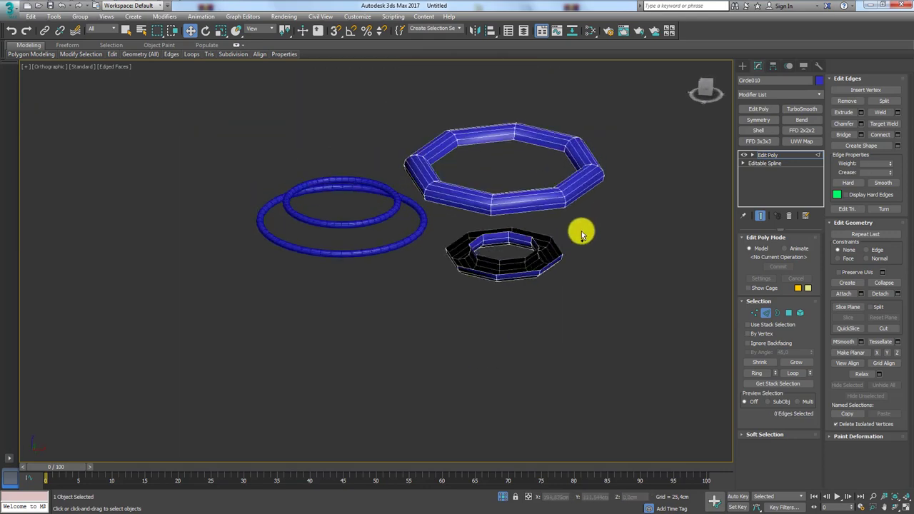
scroll(565, 179, up, 4)
scroll(543, 143, up, 1)
click(540, 168)
click(547, 203)
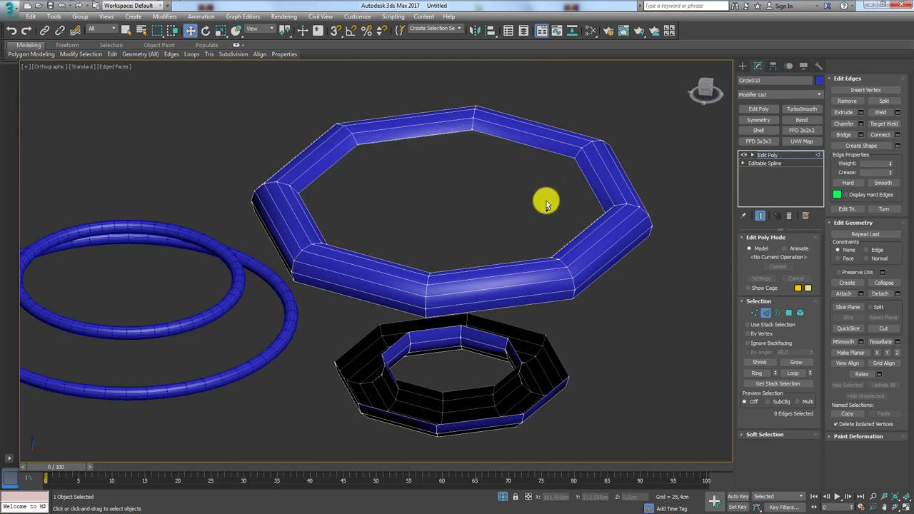
alt+middle_drag(547, 205, 556, 219)
- Select both rings' inner borders and bridge them together
click(778, 312)
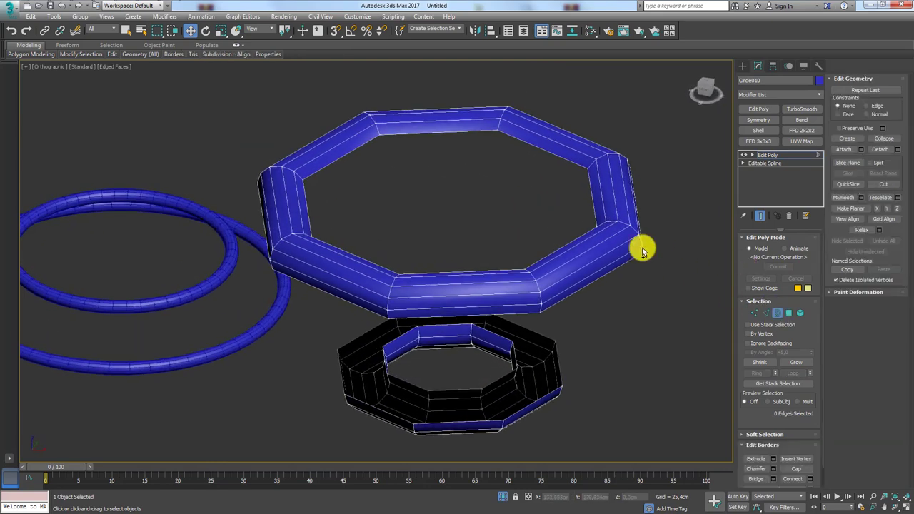
click(587, 183)
ctrl+click(511, 346)
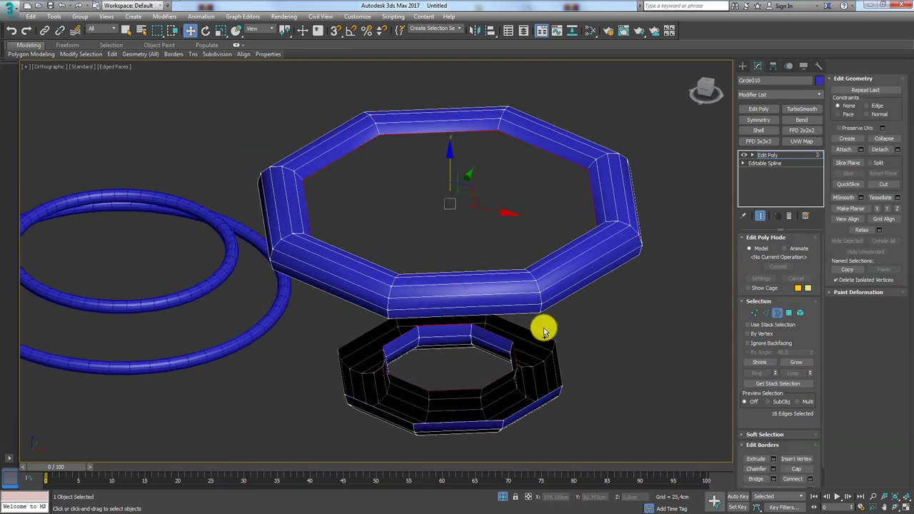
mouse_move(540, 327)
alt+middle_down()
mouse_move(568, 298)
mouse_move(522, 321)
alt+middle_up()
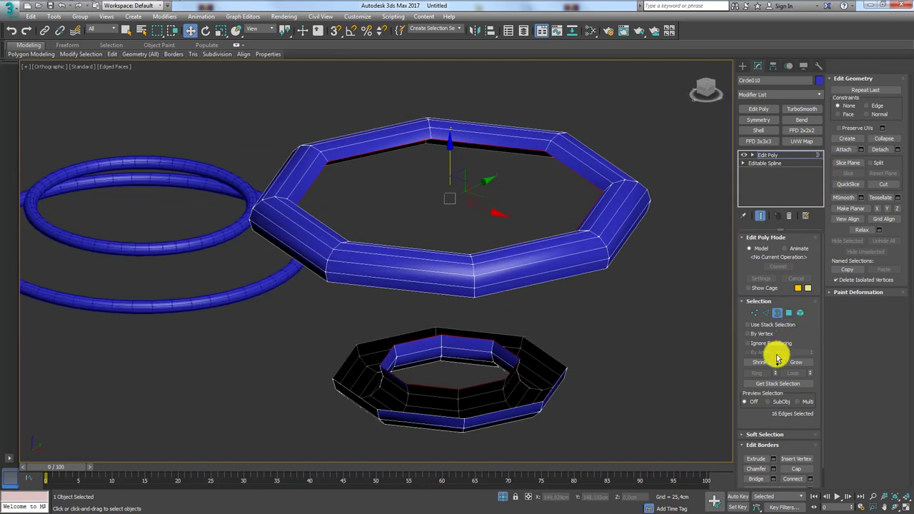
scroll(755, 303, down, 1)
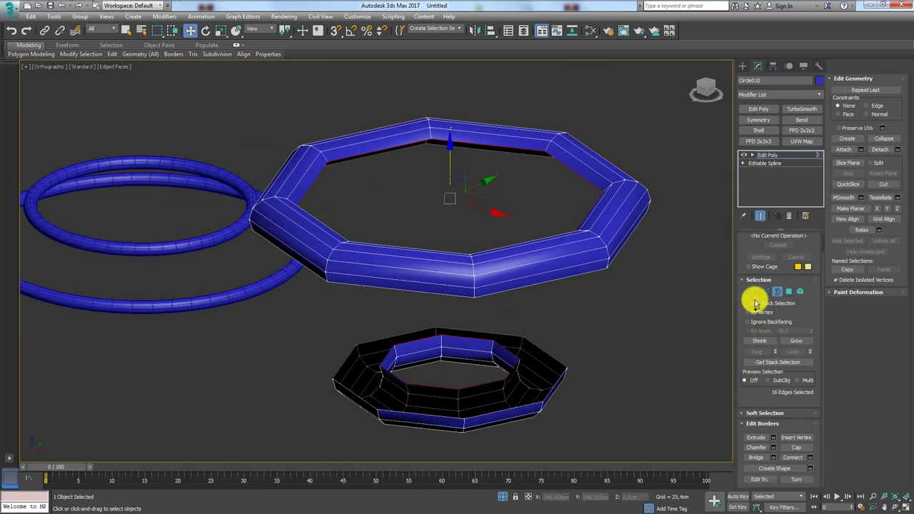
click(758, 458)
- Bridge the cup's upper rim and lower borders using the Bridge settings
mouse_move(619, 297)
alt+middle_down()
mouse_move(618, 369)
mouse_move(608, 245)
alt+middle_up()
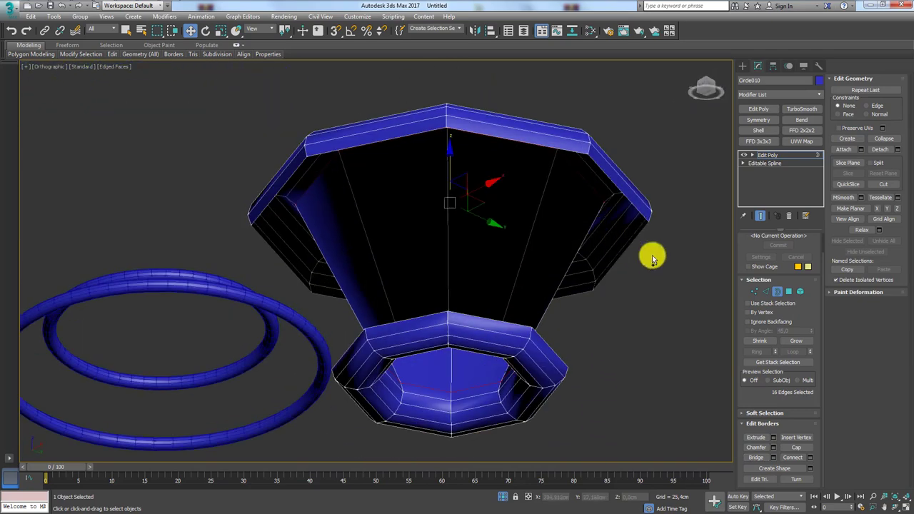
click(636, 212)
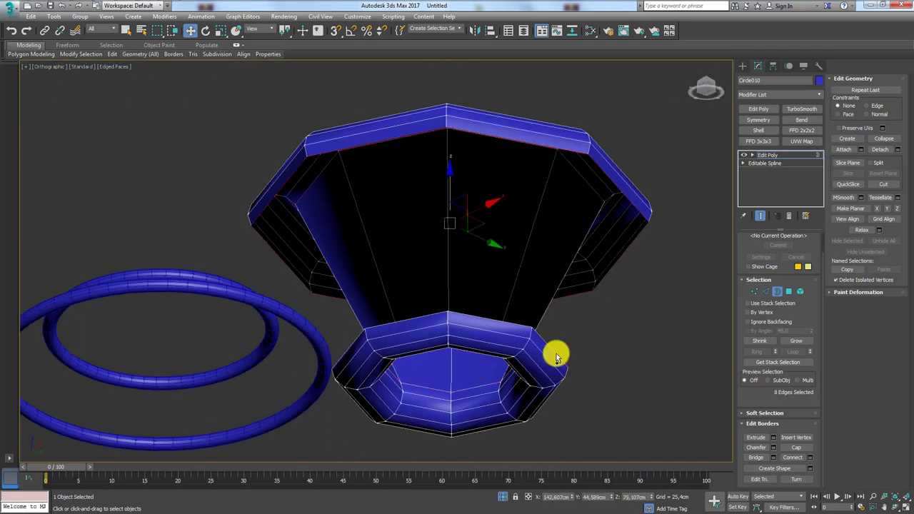
ctrl+click(557, 358)
middle_drag(626, 321, 637, 287)
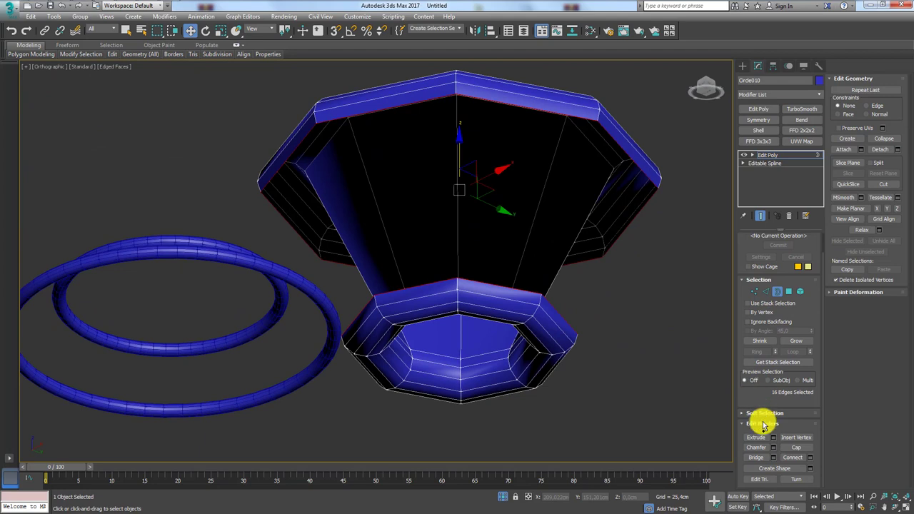
click(774, 458)
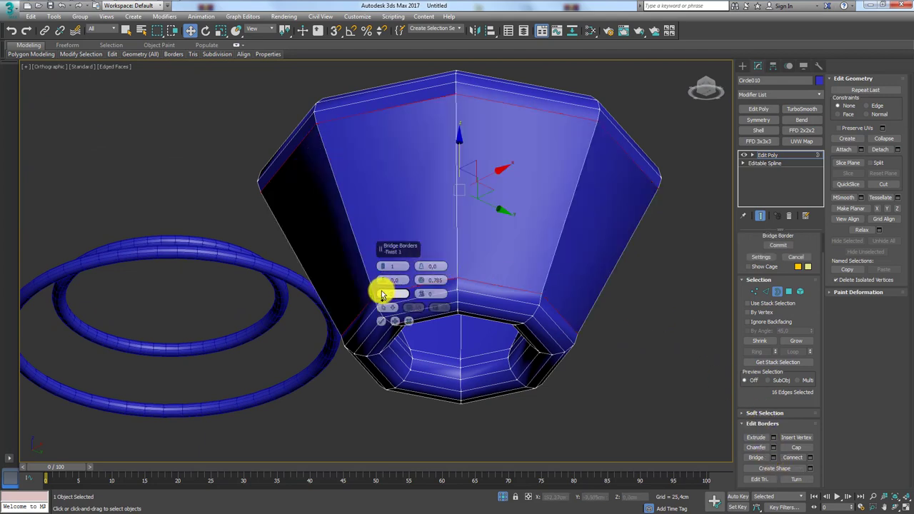
mouse_move(517, 198)
alt+middle_down()
mouse_move(449, 236)
mouse_move(483, 236)
alt+middle_up()
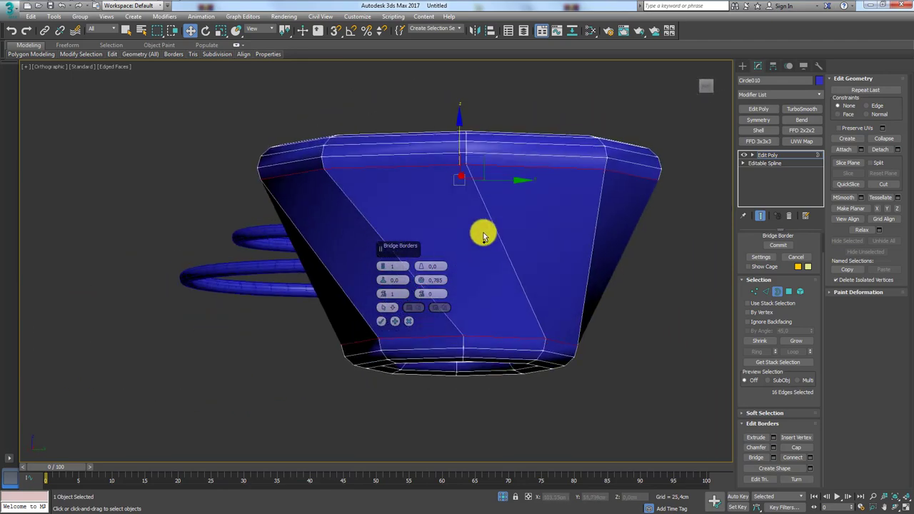
click(381, 325)
alt+middle_drag(380, 325, 741, 279)
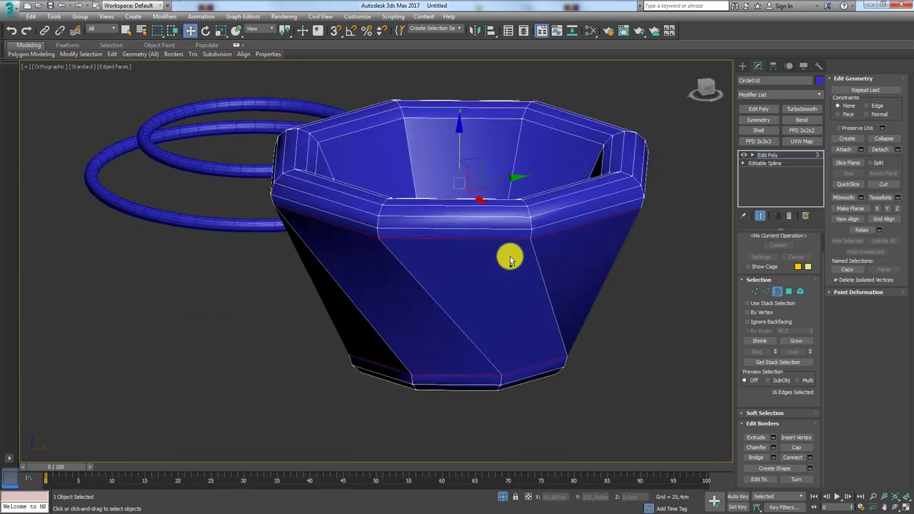
click(764, 293)
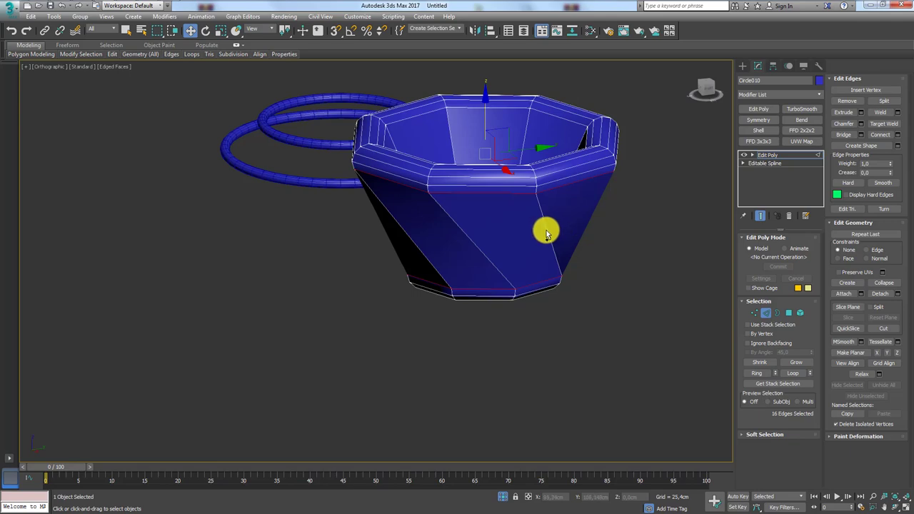
- Select all 120 cup edges and create a smooth spline shape, Shape005, from them
key(ctrl+a)
mouse_move(535, 243)
alt+middle_down()
mouse_move(548, 308)
mouse_move(521, 310)
mouse_move(521, 225)
mouse_move(592, 241)
mouse_move(547, 302)
mouse_move(526, 258)
alt+middle_up()
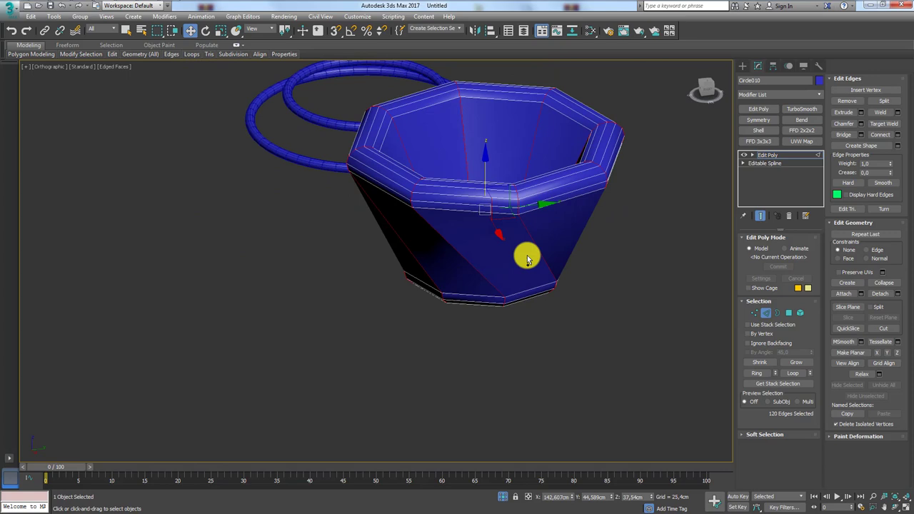
click(895, 147)
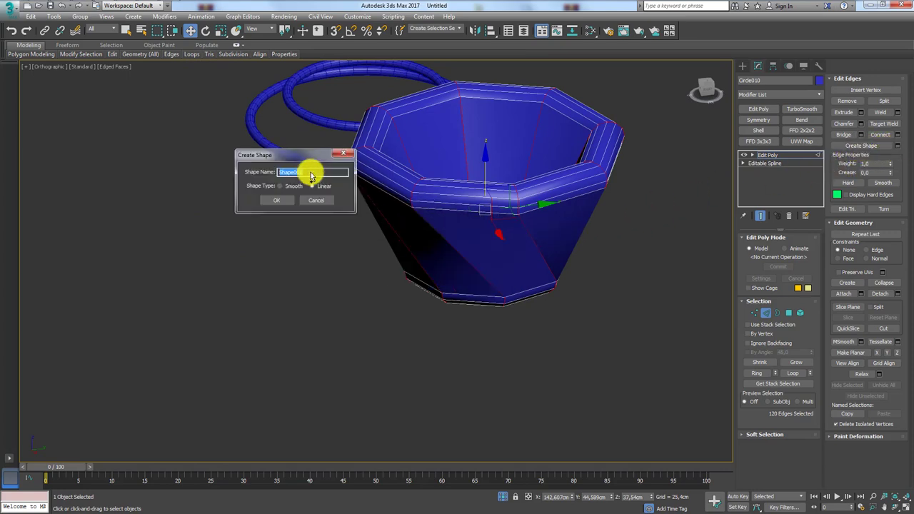
click(276, 201)
- Select Shape005 and thin its rendering thickness to 2.347cm
click(598, 177)
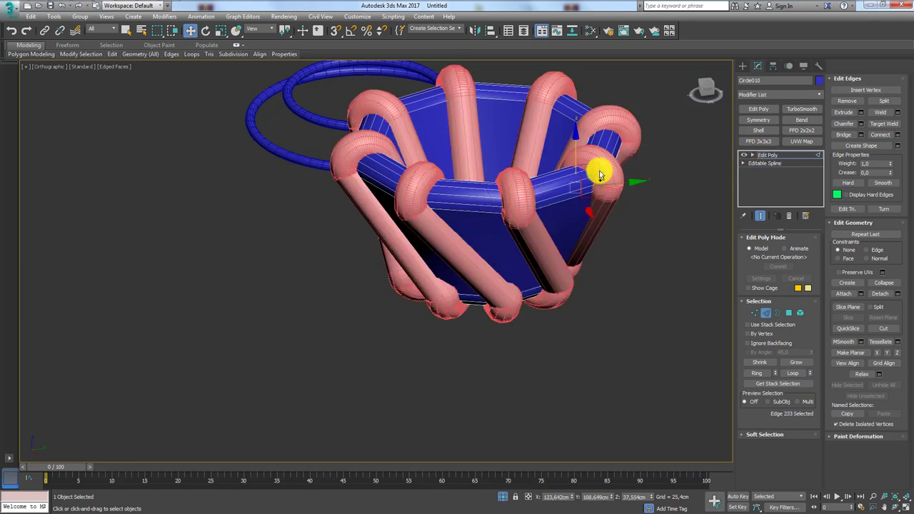
click(768, 155)
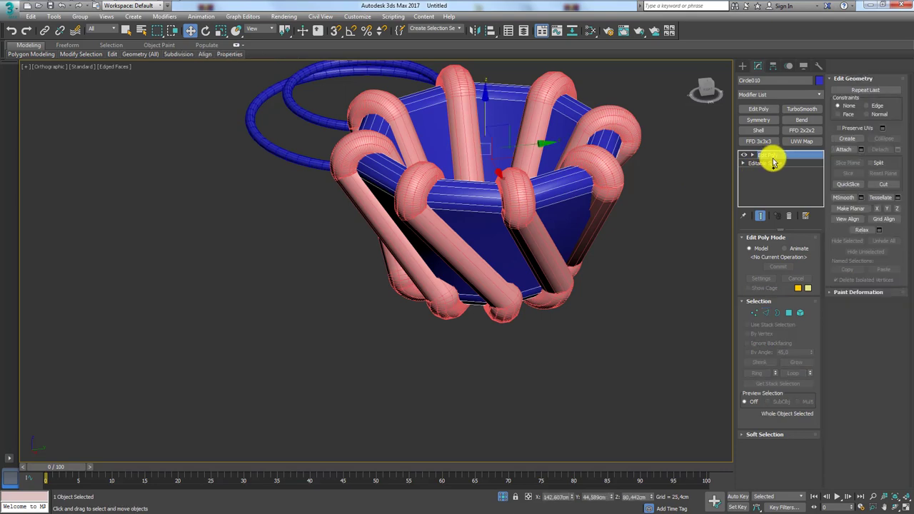
click(612, 205)
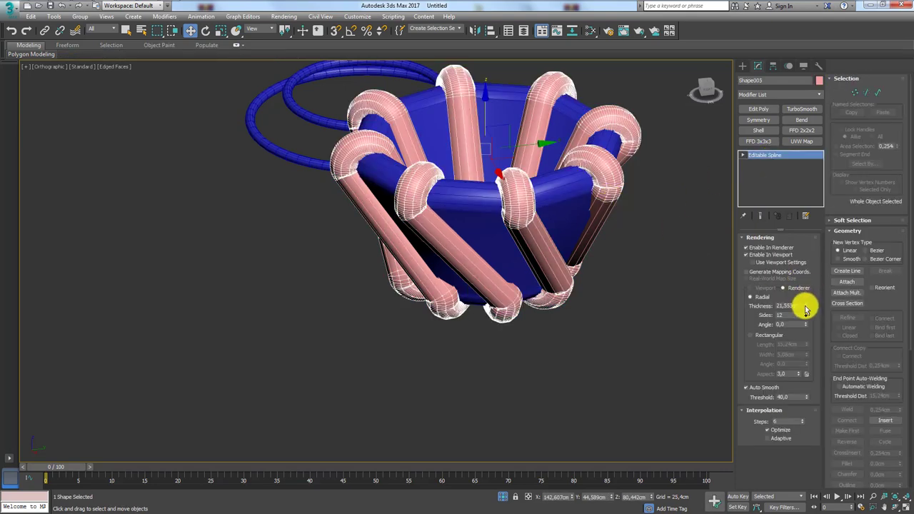
drag(806, 309, 803, 347)
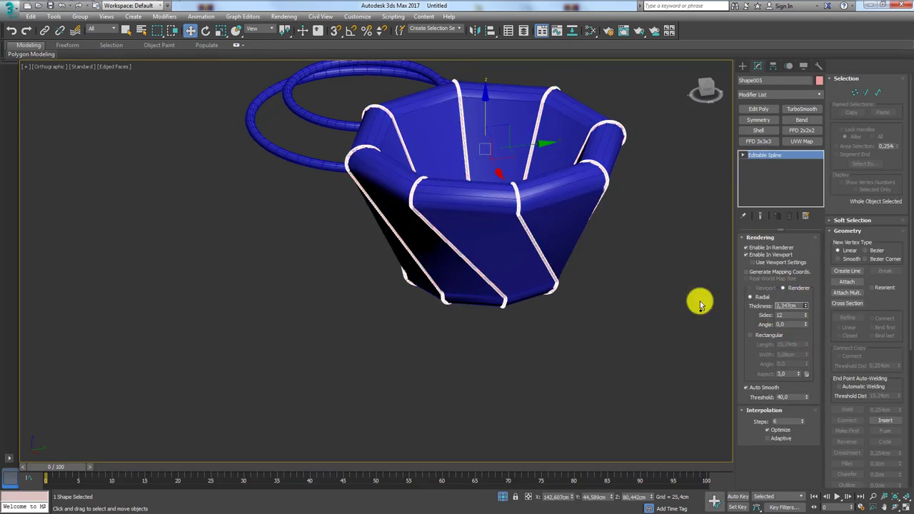
- Set Shape005's interpolation steps to 1 for crisp angular strands
mouse_move(700, 306)
alt+middle_down()
mouse_move(545, 194)
mouse_move(567, 177)
alt+middle_up()
scroll(540, 181, up, 5)
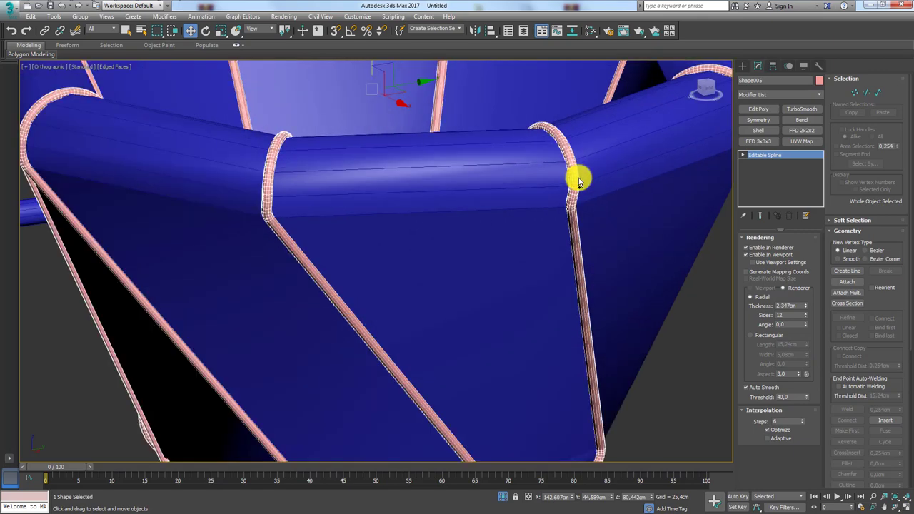
scroll(578, 180, down, 2)
scroll(570, 183, up, 2)
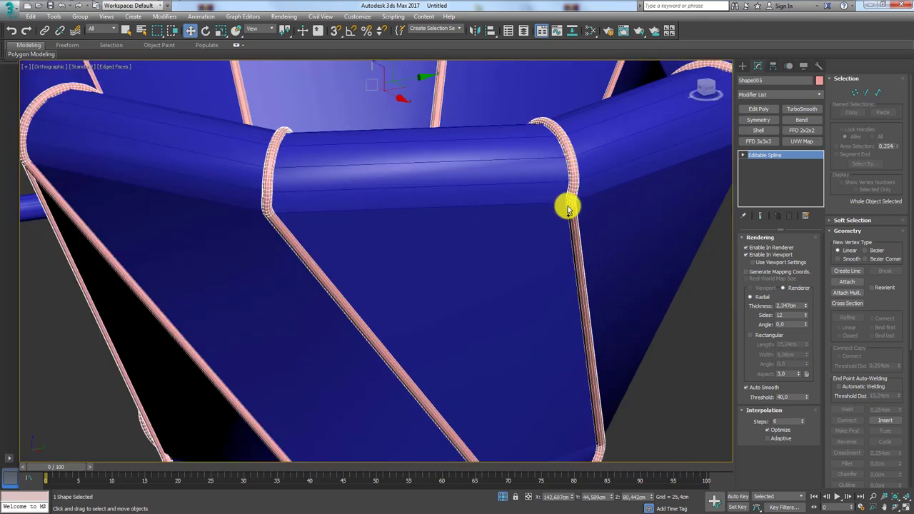
alt+middle_drag(568, 209, 557, 208)
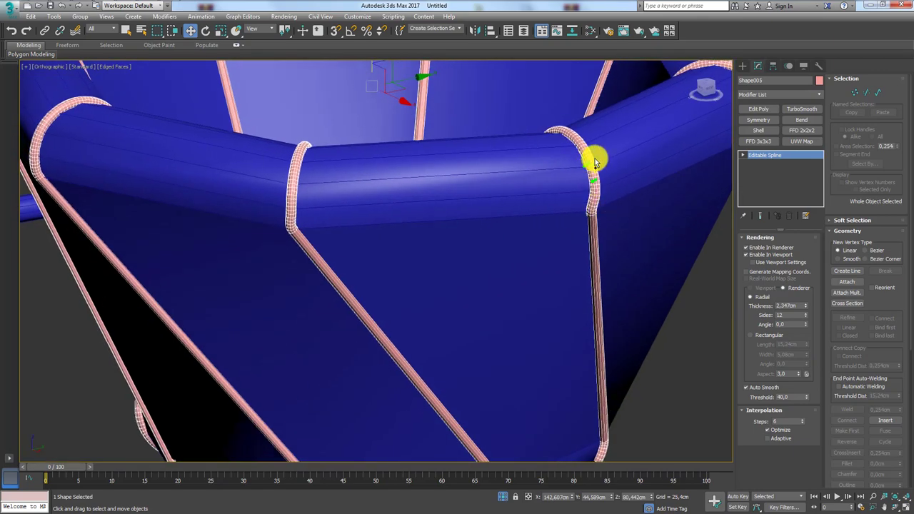
click(804, 425)
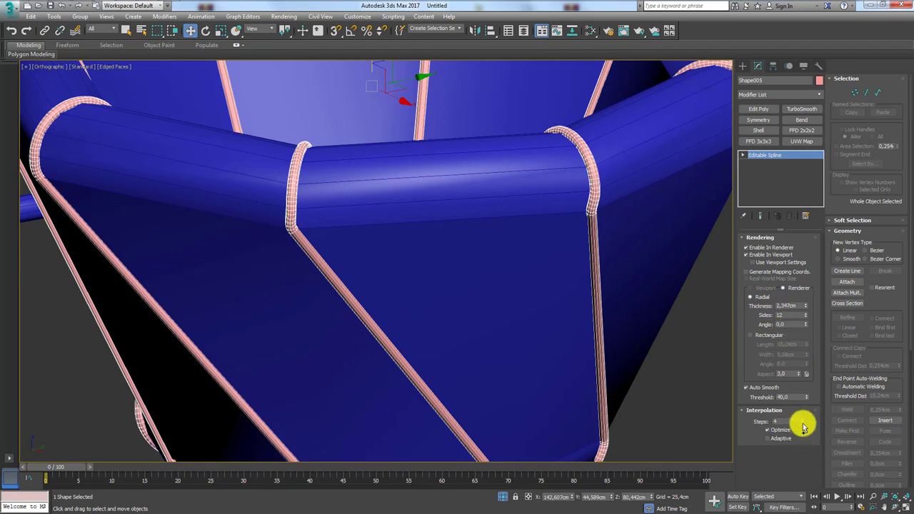
scroll(608, 279, down, 3)
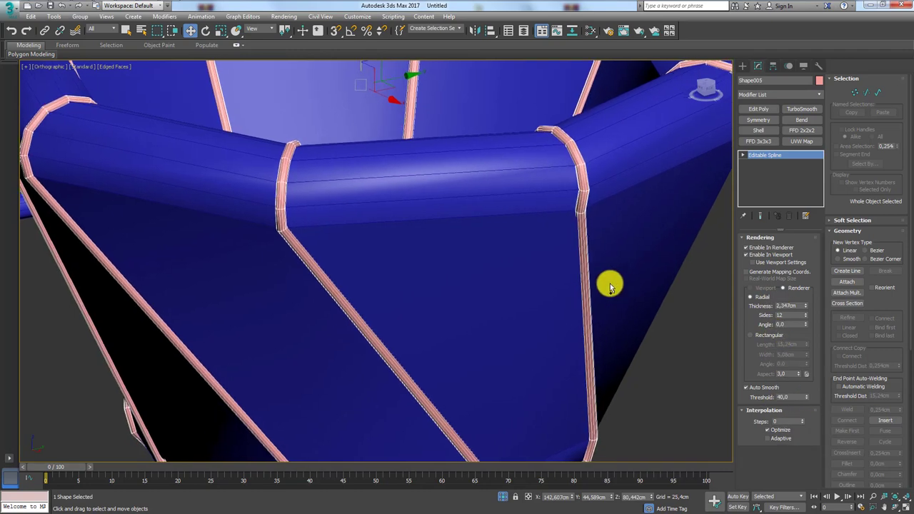
alt+middle_drag(608, 279, 598, 269)
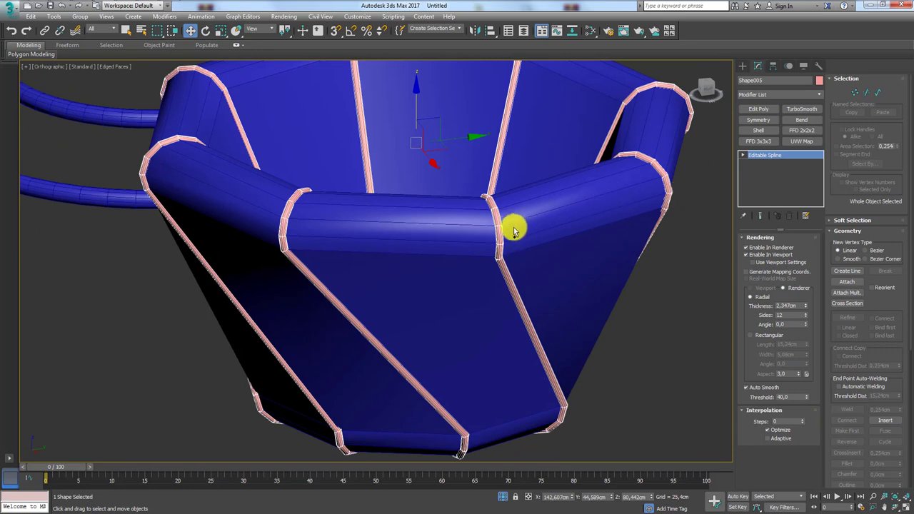
text(1)
key(Return)
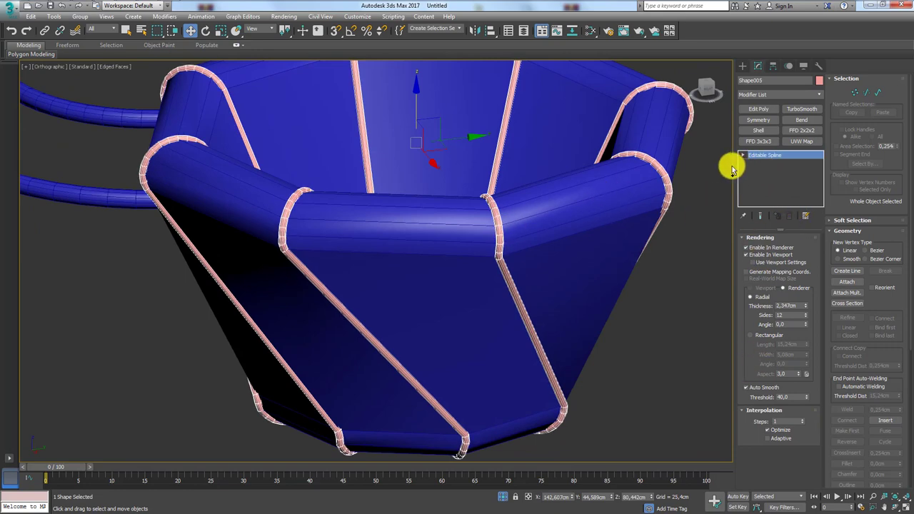
- Select all the cup's edges and create a smooth spline shape from them
click(613, 200)
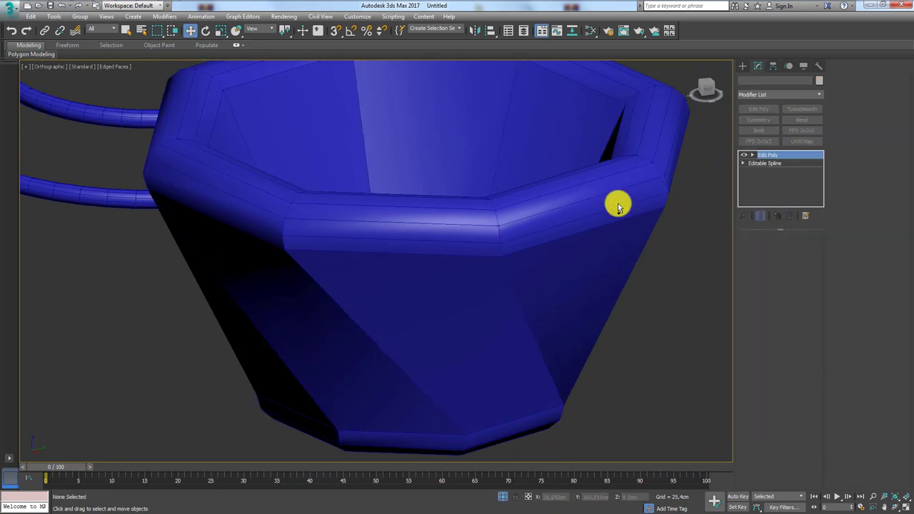
click(765, 314)
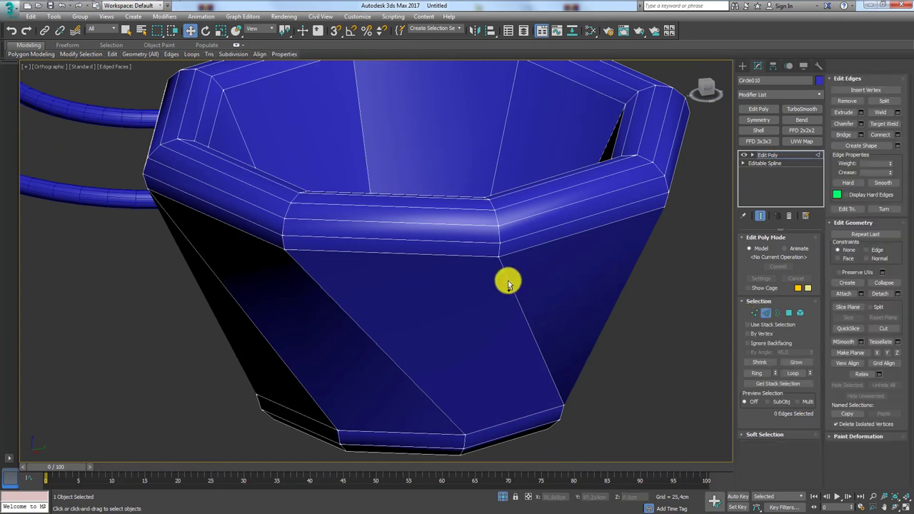
key(ctrl+a)
click(884, 146)
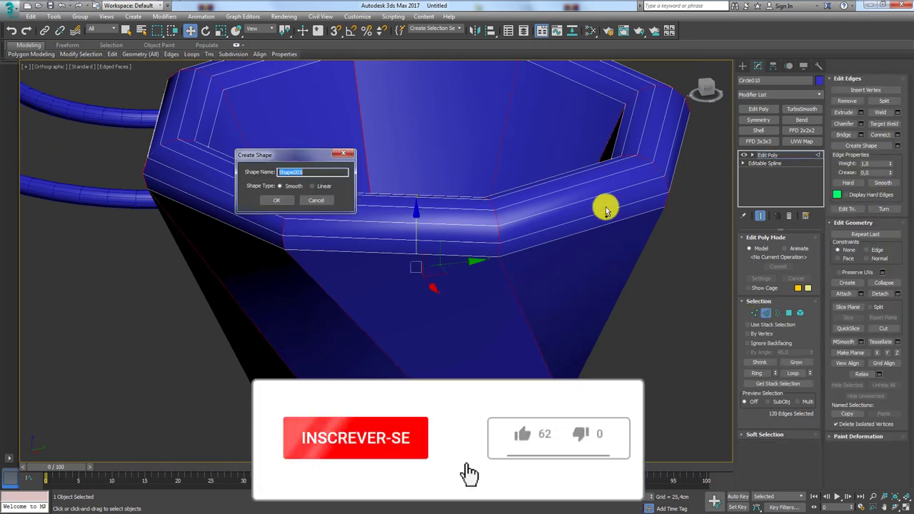
click(277, 200)
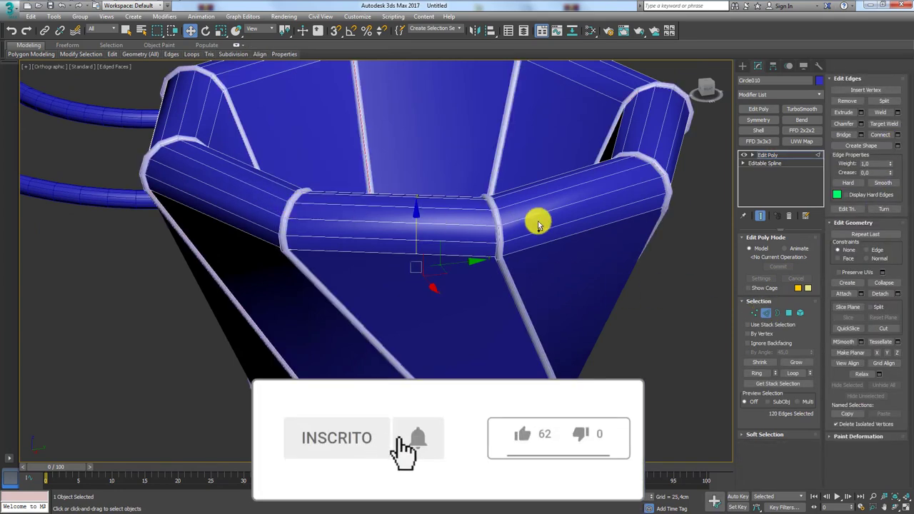
- Select the new Shape005 strands, then reselect the cup Circle010
alt+middle_drag(538, 224, 710, 158)
click(766, 153)
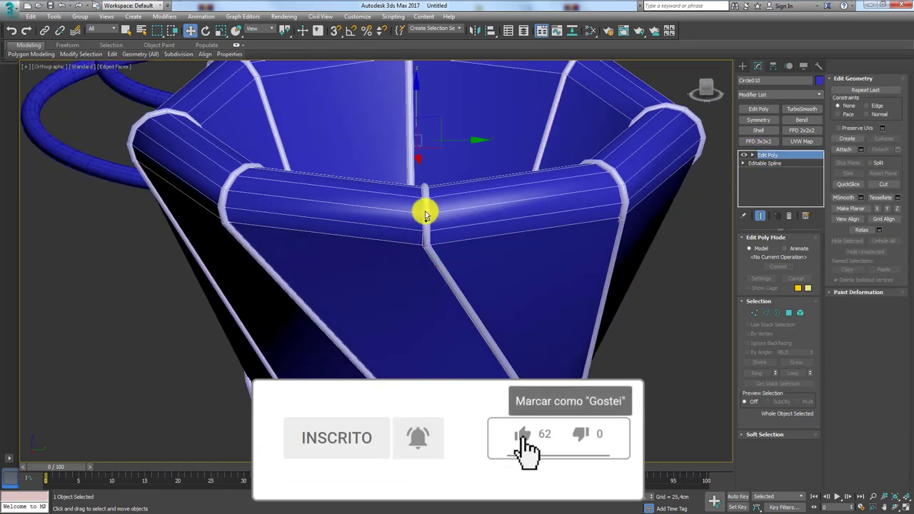
click(426, 214)
alt+middle_drag(459, 215, 635, 174)
scroll(616, 221, up, 5)
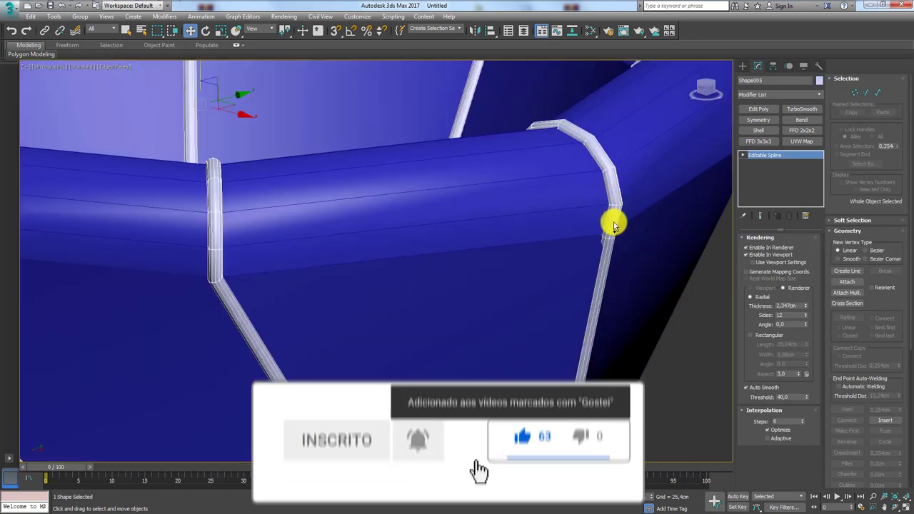
scroll(607, 180, down, 4)
scroll(626, 214, down, 2)
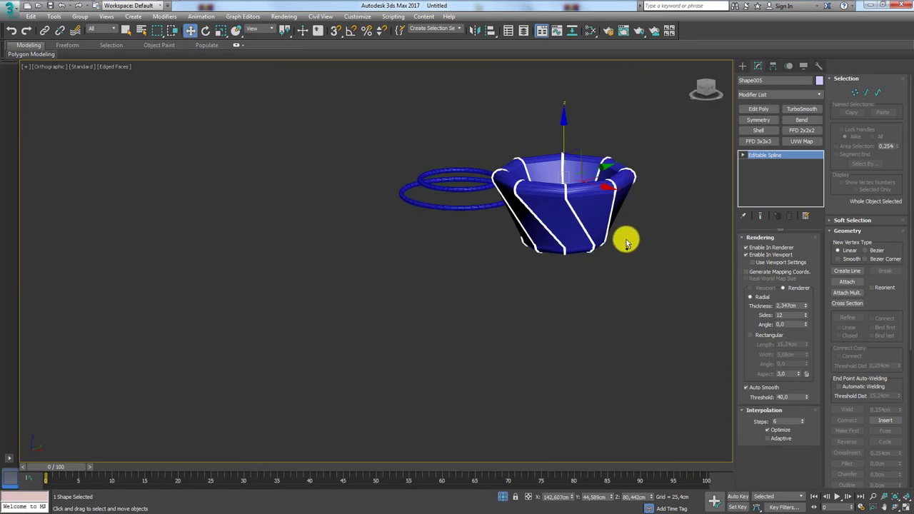
scroll(627, 243, up, 3)
click(564, 204)
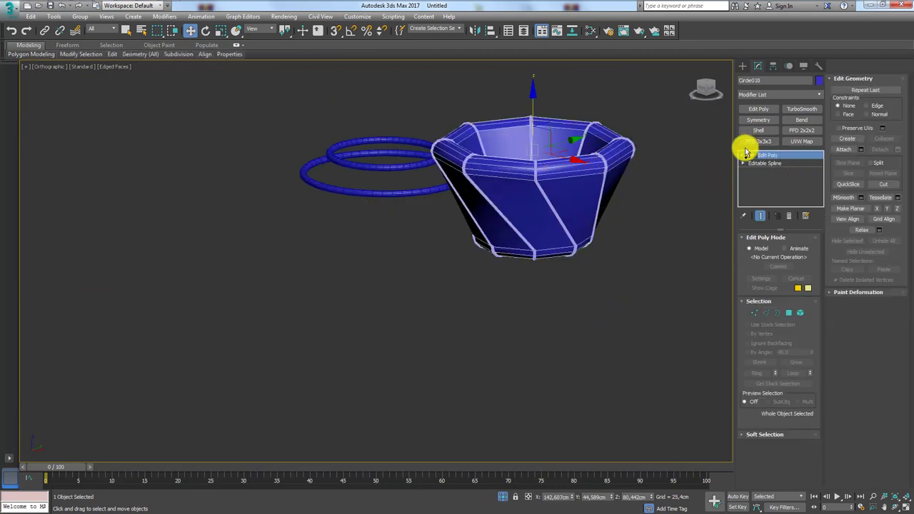
- Delete the cup's Edit Poly modifier and move the cup rings and strands aside
click(788, 219)
mouse_move(633, 204)
alt+middle_down()
mouse_move(608, 210)
mouse_move(633, 190)
mouse_move(663, 214)
mouse_move(633, 241)
mouse_move(615, 295)
mouse_move(641, 245)
mouse_move(593, 195)
alt+middle_up()
ctrl+click(543, 143)
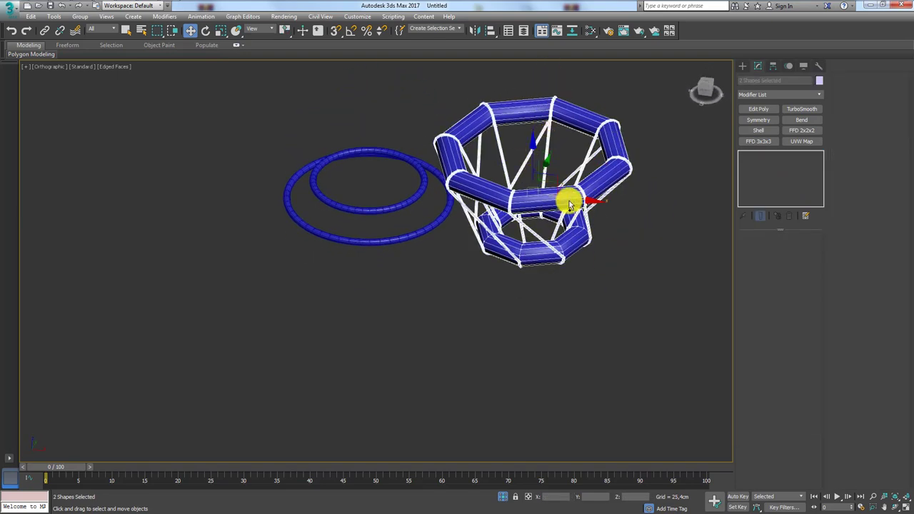
scroll(527, 183, down, 3)
mouse_move(527, 183)
alt+middle_down()
mouse_move(562, 204)
mouse_move(552, 199)
alt+middle_up()
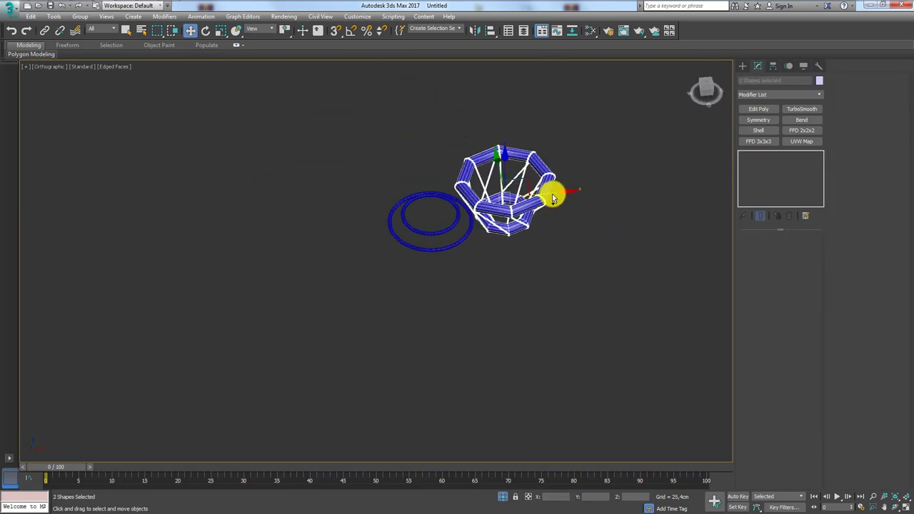
drag(552, 198, 718, 168)
- Select Circle001's two large rings and zoom in on them
click(471, 229)
scroll(435, 227, up, 3)
mouse_move(457, 228)
middle_down()
mouse_move(530, 211)
mouse_move(566, 302)
middle_up()
scroll(530, 209, up, 4)
scroll(566, 302, up, 2)
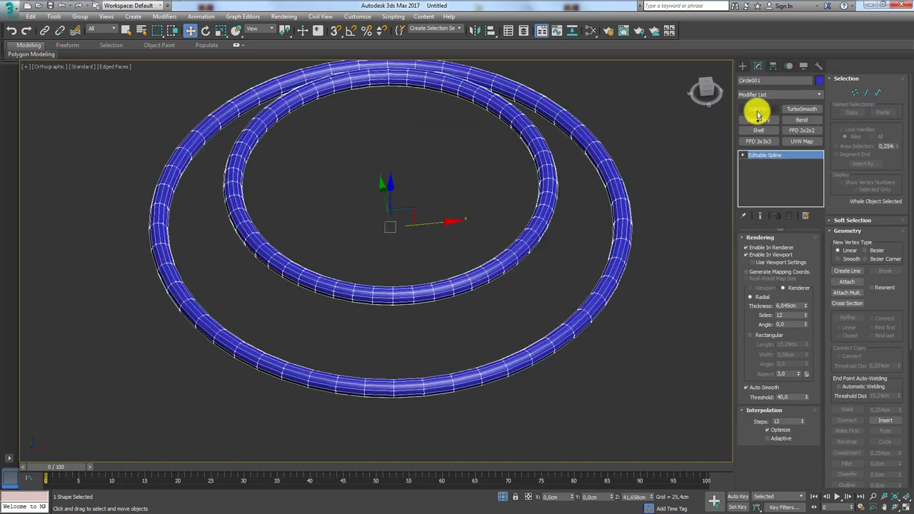
- Add an Edit Poly modifier to Circle001 and switch to Edge sub-object mode
click(758, 109)
click(766, 314)
alt+middle_drag(643, 285, 582, 235)
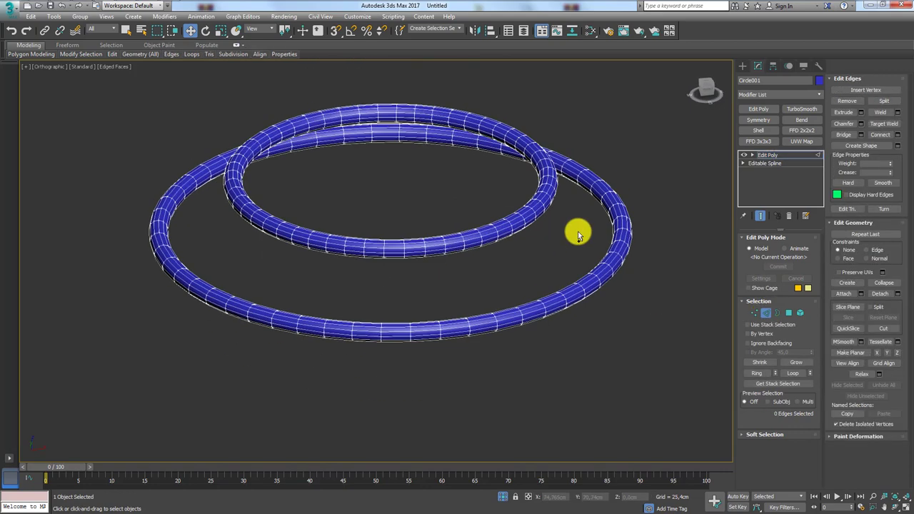
scroll(619, 208, up, 3)
scroll(623, 205, up, 2)
- Delete edge loops from the ring tubes to leave open borders, then clear the edge selection
double_click(627, 216)
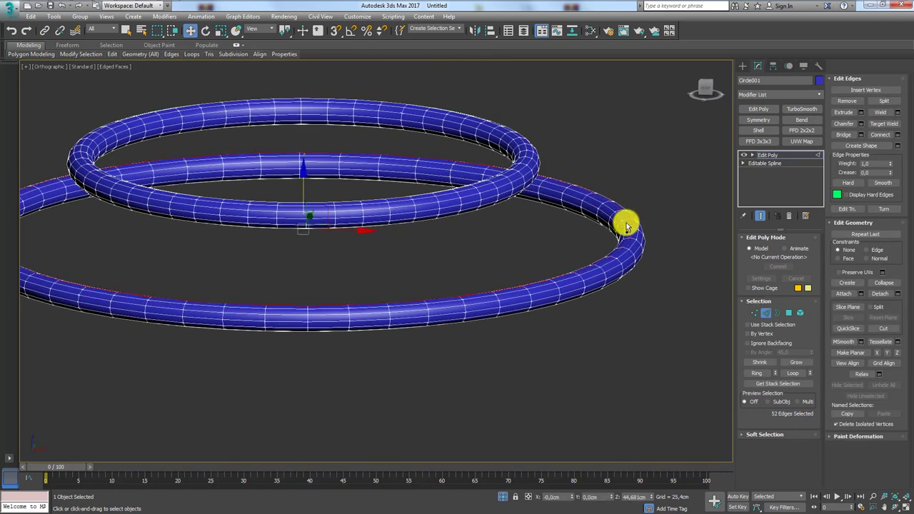
double_click(606, 213)
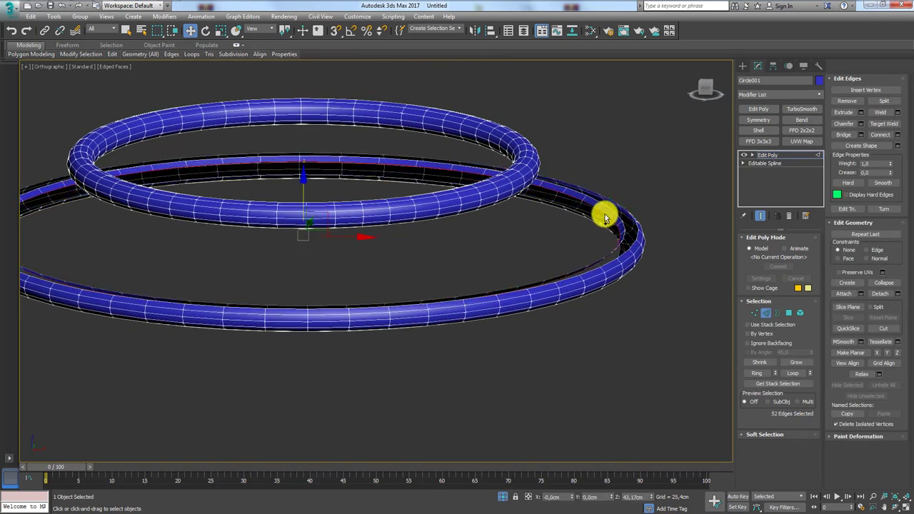
key(BackSpace)
mouse_move(535, 179)
alt+middle_down()
mouse_move(519, 190)
mouse_move(522, 178)
alt+middle_up()
key(BackSpace)
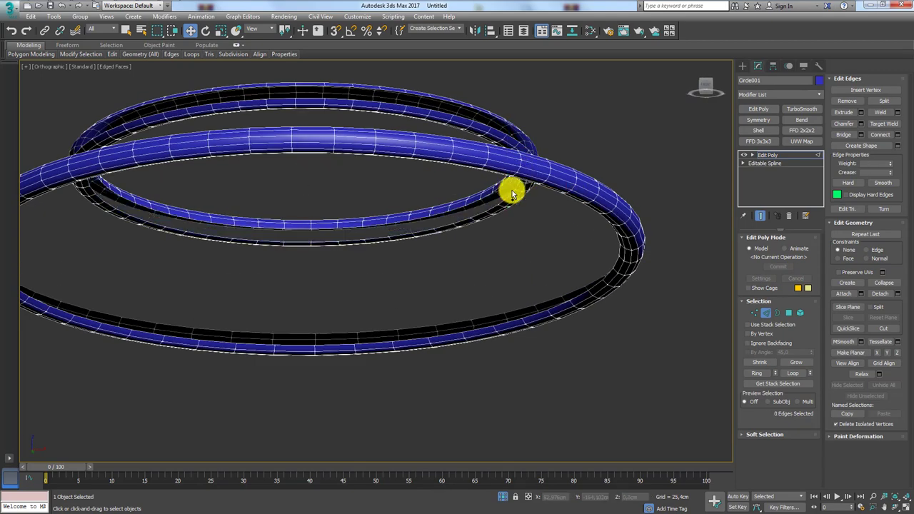
key(BackSpace)
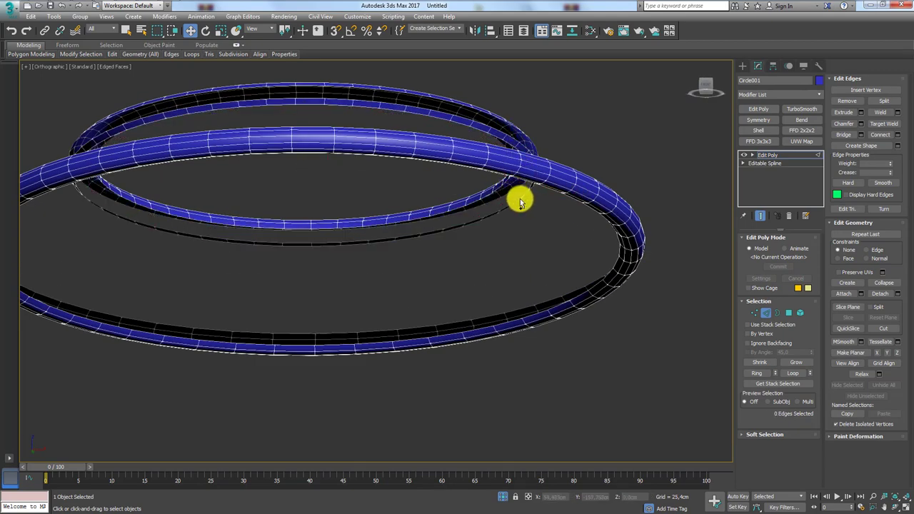
mouse_move(529, 193)
alt+middle_down()
mouse_move(508, 191)
mouse_move(513, 212)
mouse_move(495, 208)
alt+middle_up()
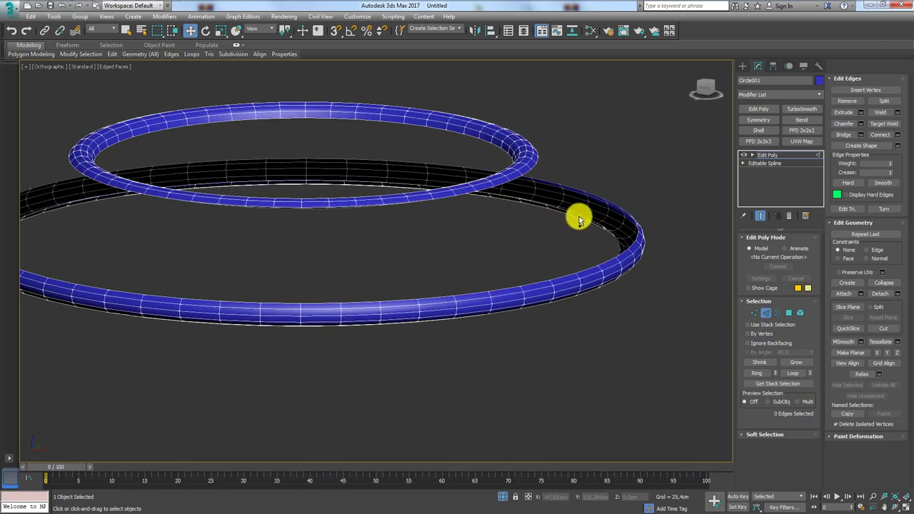
click(538, 162)
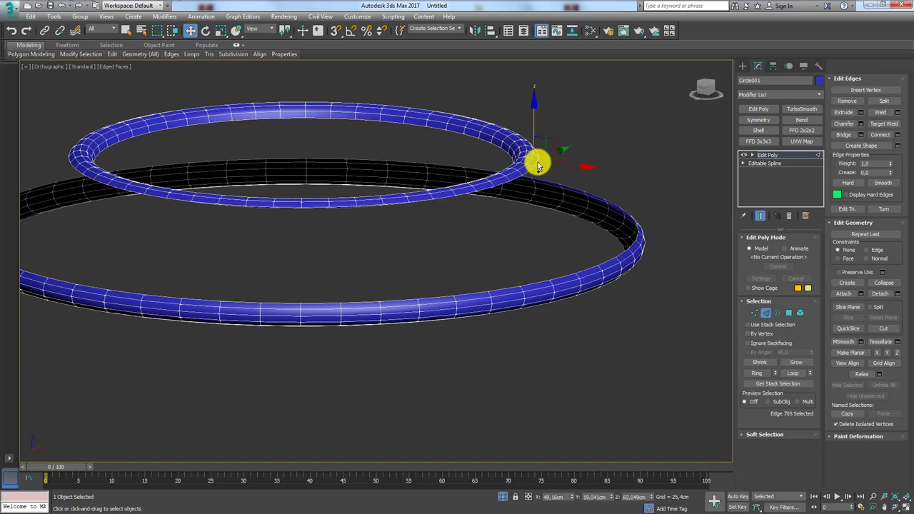
double_click(539, 163)
click(559, 183)
- Select the open borders of both rings in Border mode and apply Bridge
click(776, 312)
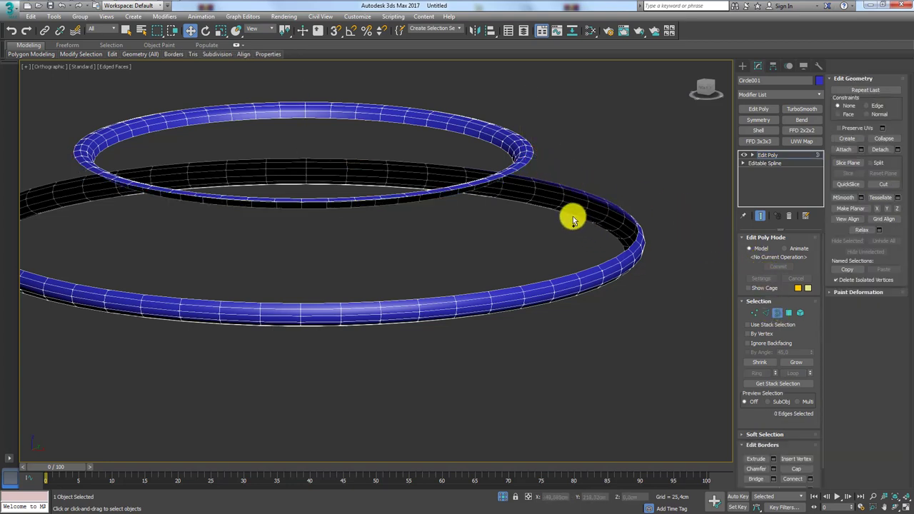
click(525, 179)
ctrl+click(506, 157)
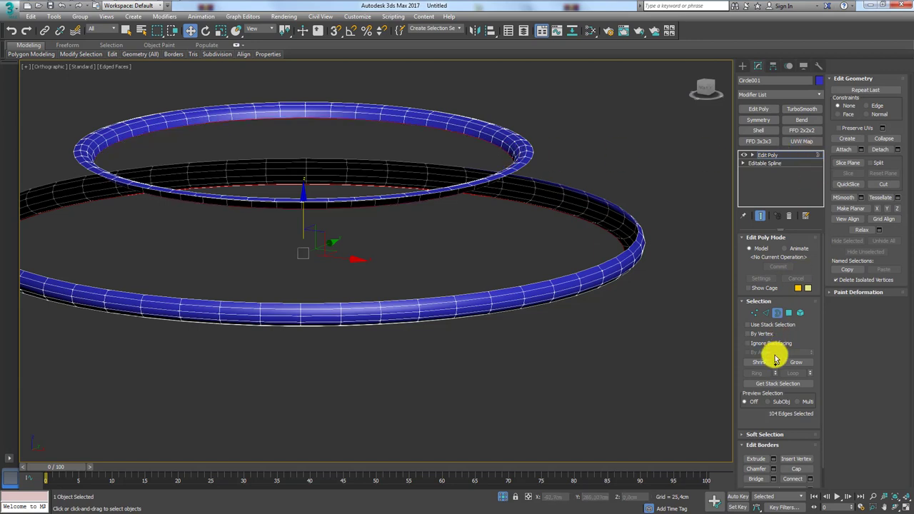
scroll(748, 379, down, 1)
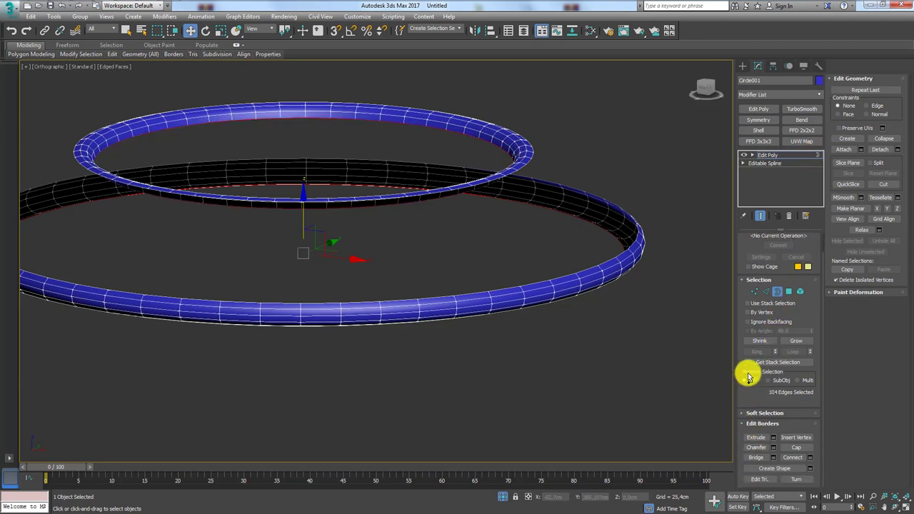
click(755, 458)
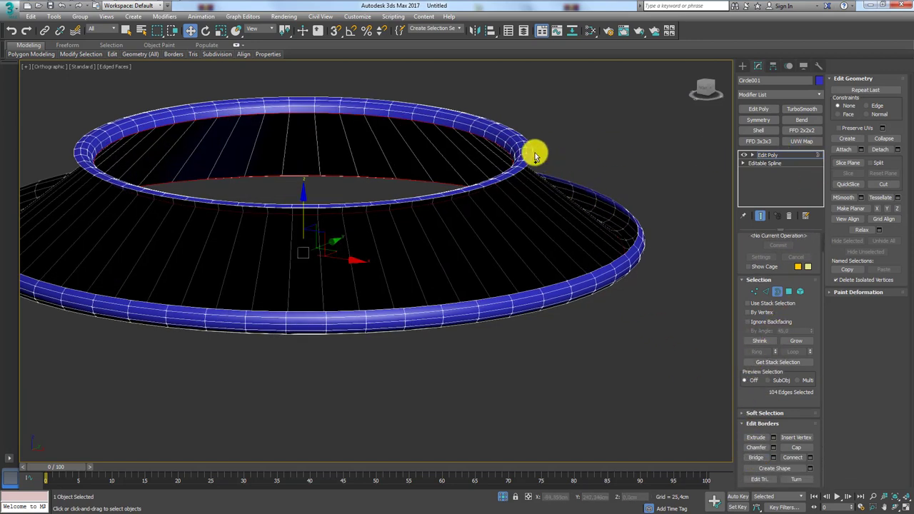
- Reselect both ring borders and confirm the Bridge settings, joining them into a sloped band
click(535, 149)
ctrl+click(629, 211)
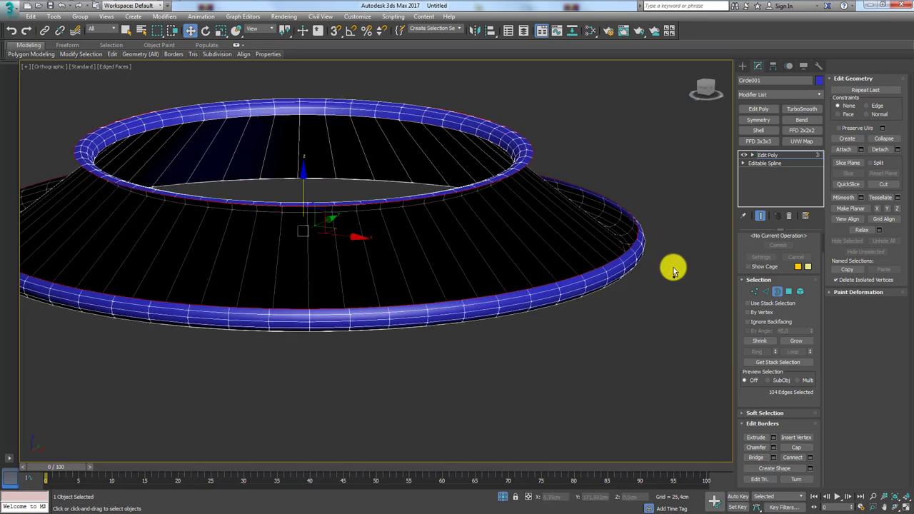
click(757, 457)
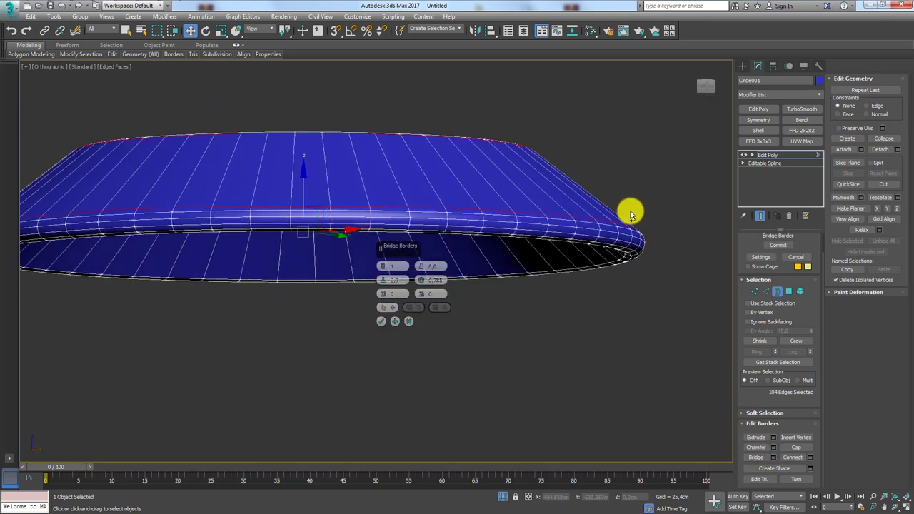
click(380, 322)
click(766, 292)
- Select all the shell's edges and extract them as a linear shape, Shape006
key(ctrl+a)
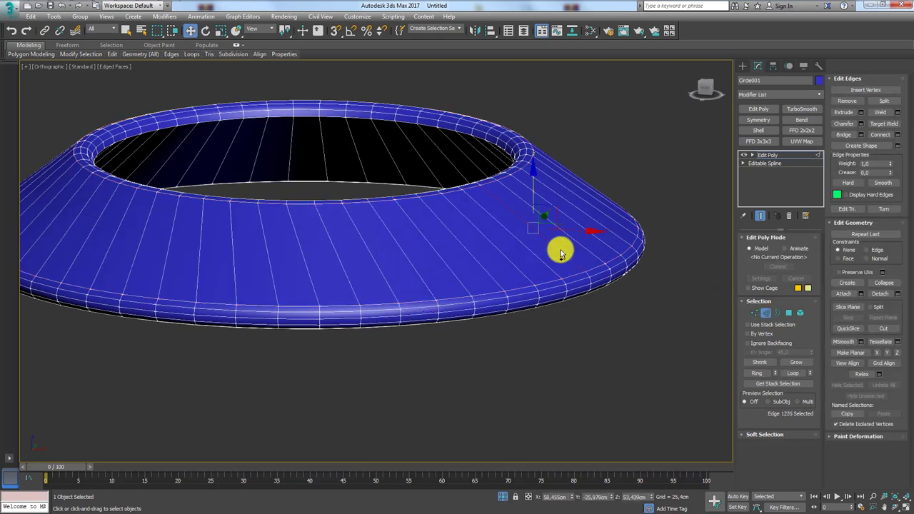
mouse_move(557, 250)
alt+middle_down()
mouse_move(580, 188)
mouse_move(558, 222)
mouse_move(560, 186)
alt+middle_up()
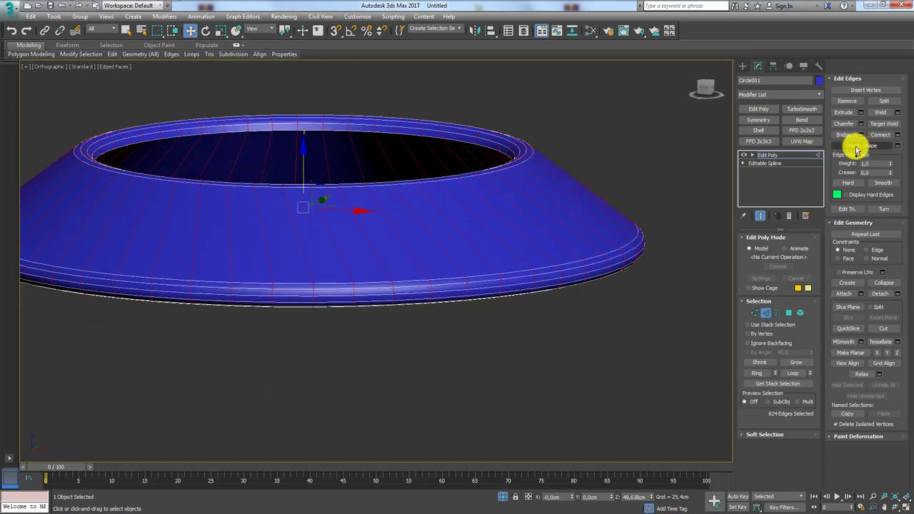
click(897, 146)
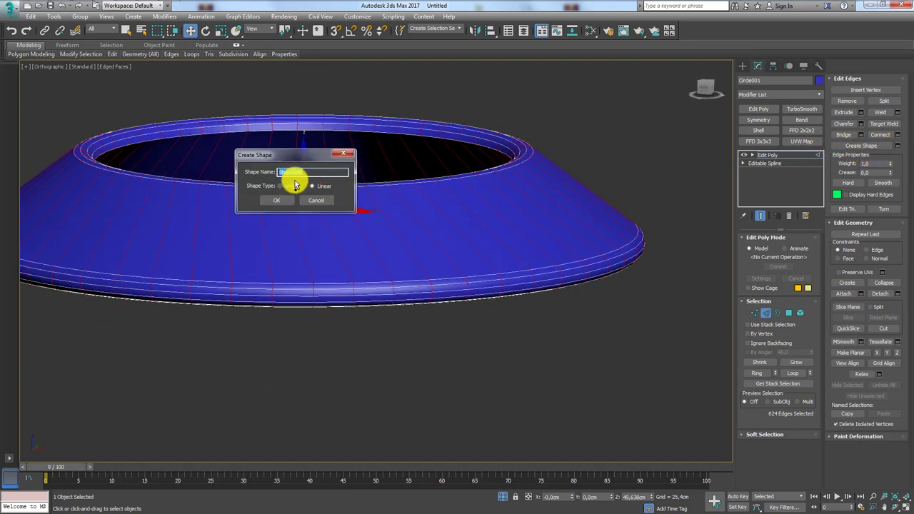
click(276, 200)
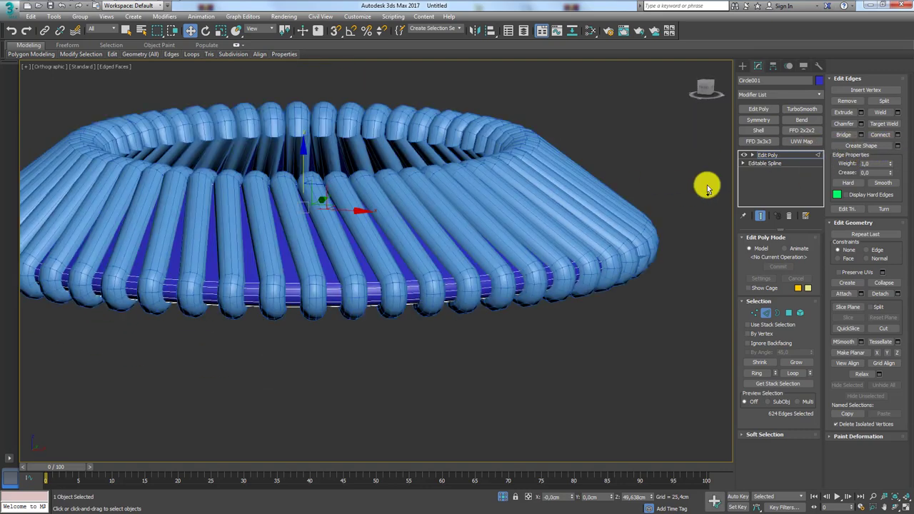
- Select Shape006 and lower its rendering thickness to about 1 cm
click(570, 182)
click(750, 168)
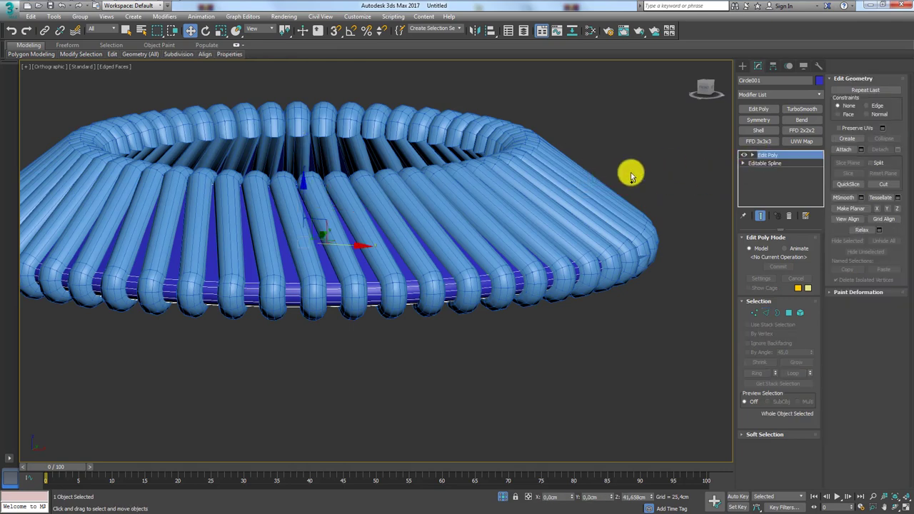
click(574, 185)
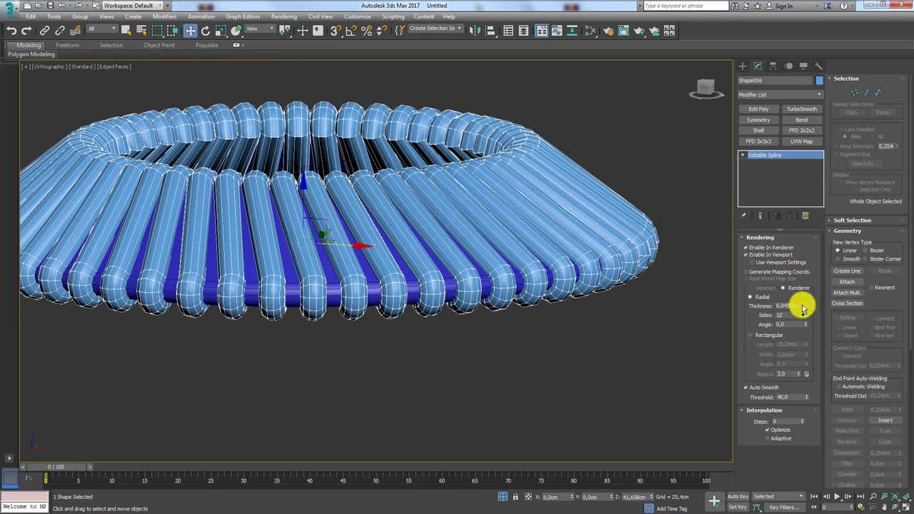
mouse_move(805, 309)
mouse_down()
mouse_move(798, 351)
mouse_move(806, 347)
mouse_up()
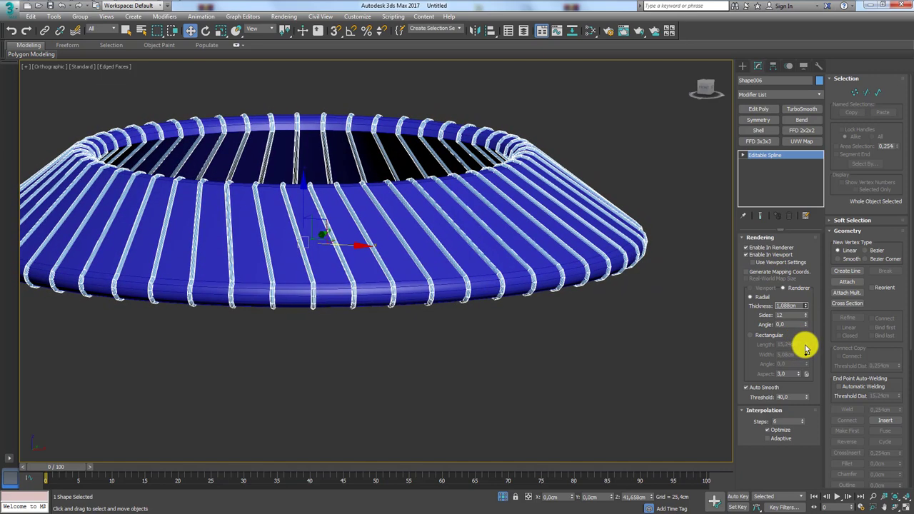